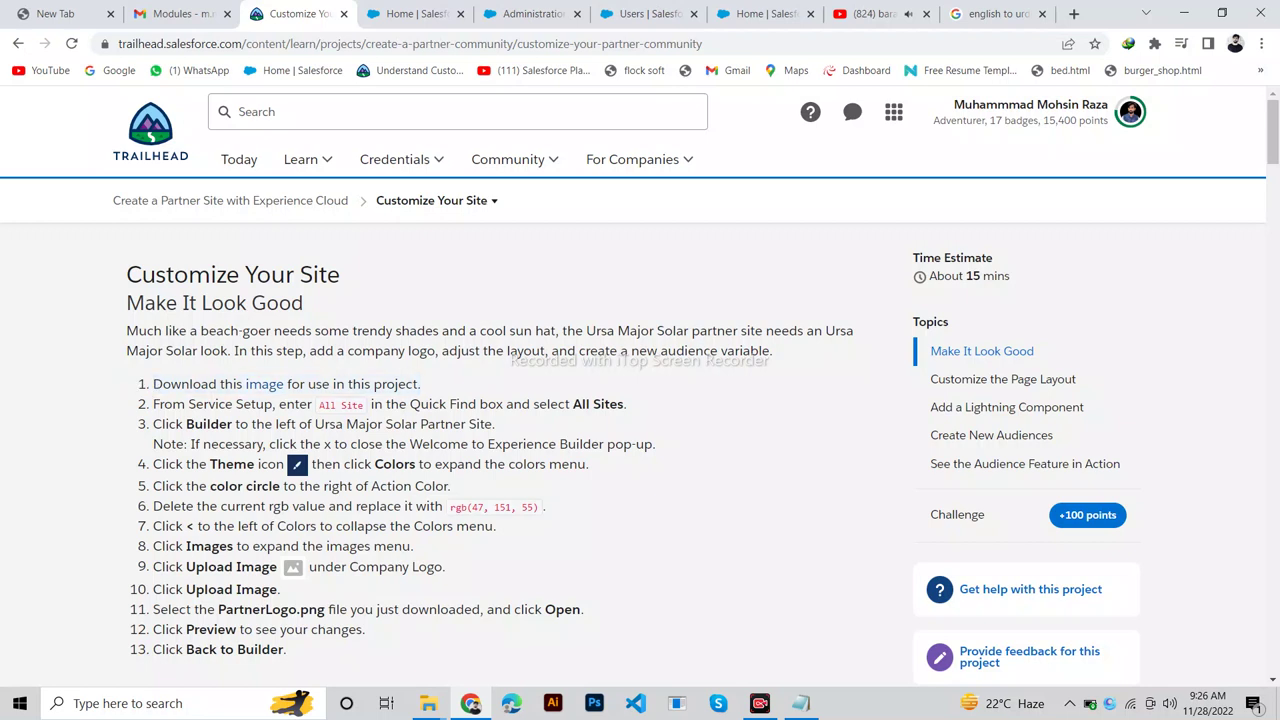
# Download PartnerLogo.png from the Trailhead step 1 image link and return to the instructions.
pyautogui.click(264, 384)
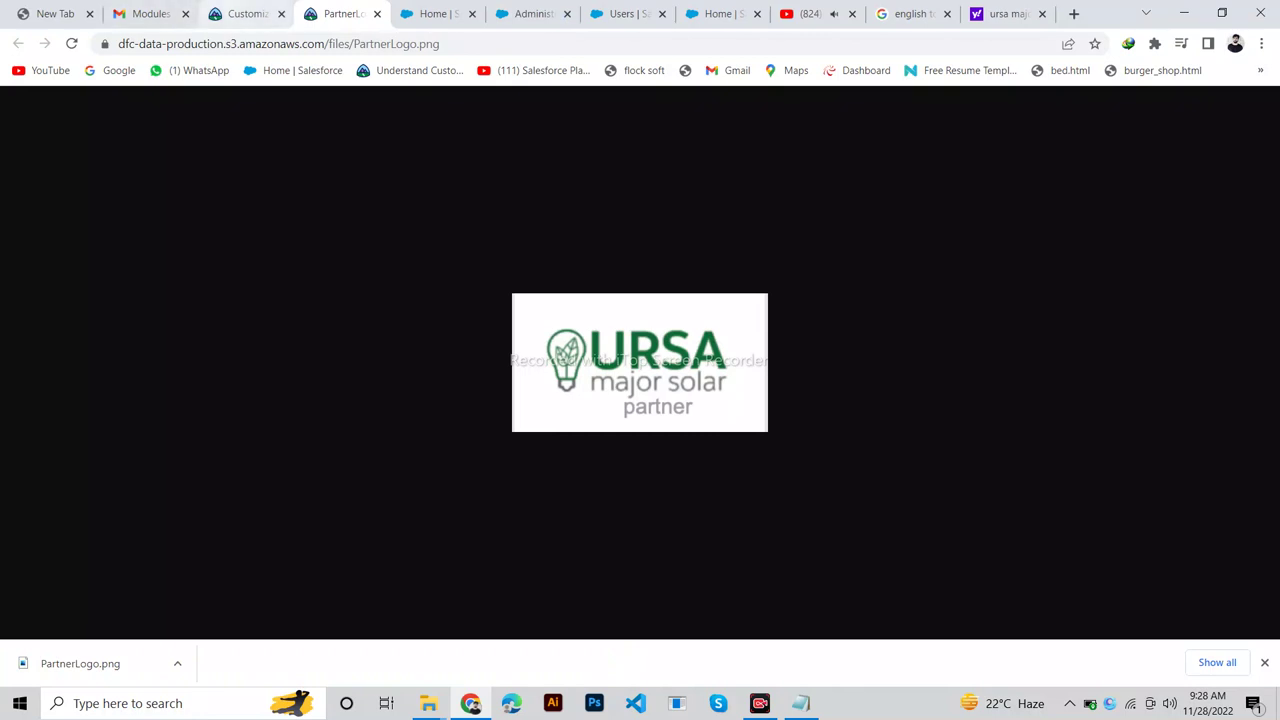
pyautogui.click(245, 14)
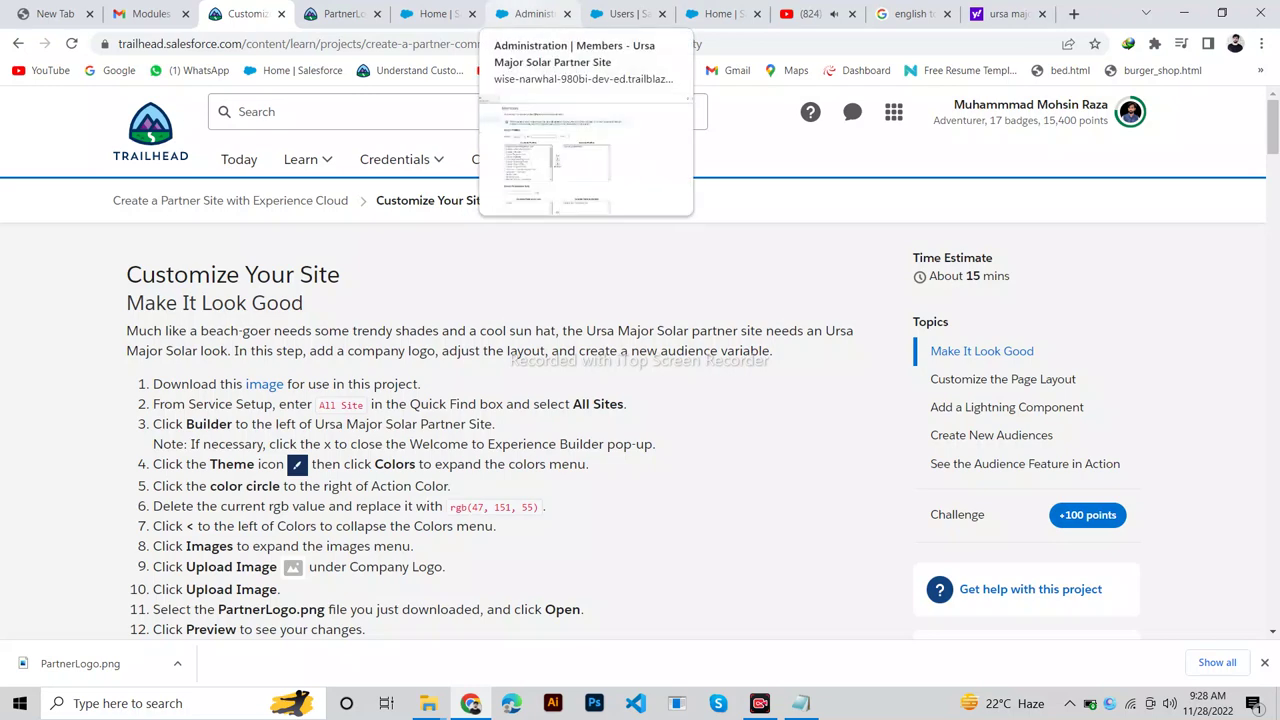
# Open Setup from the Salesforce home page.
pyautogui.click(530, 13)
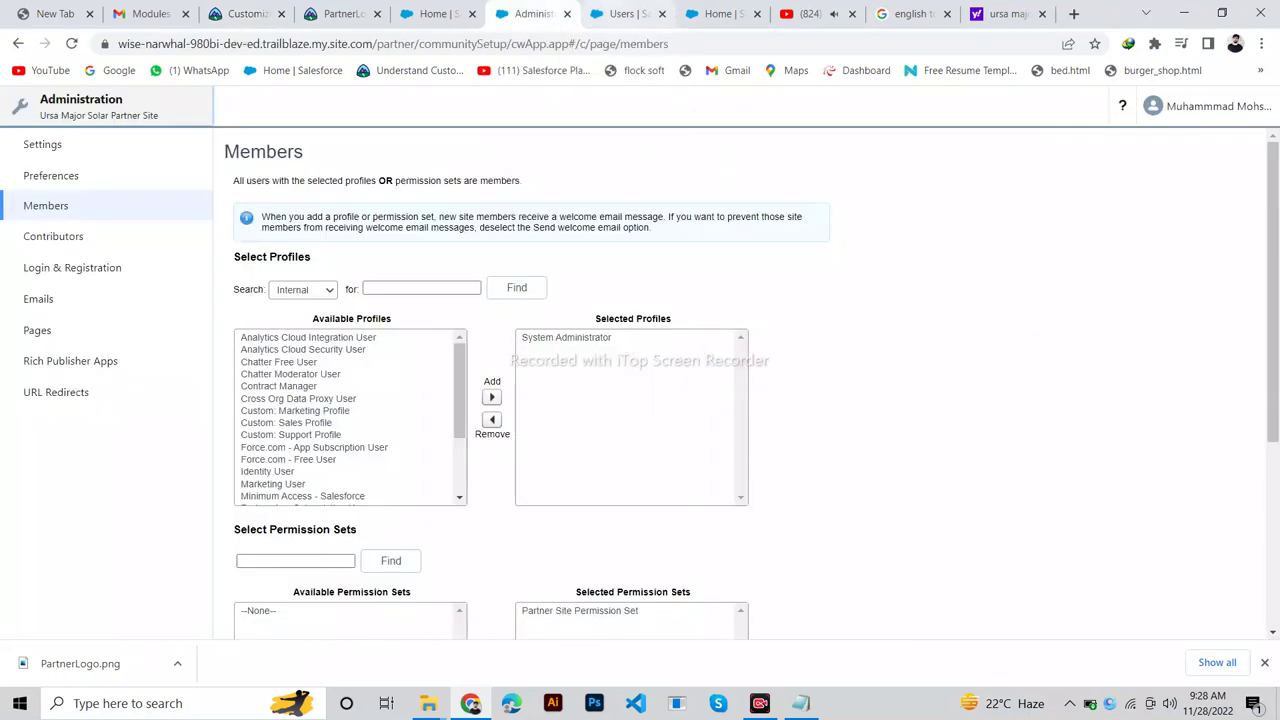
pyautogui.click(625, 13)
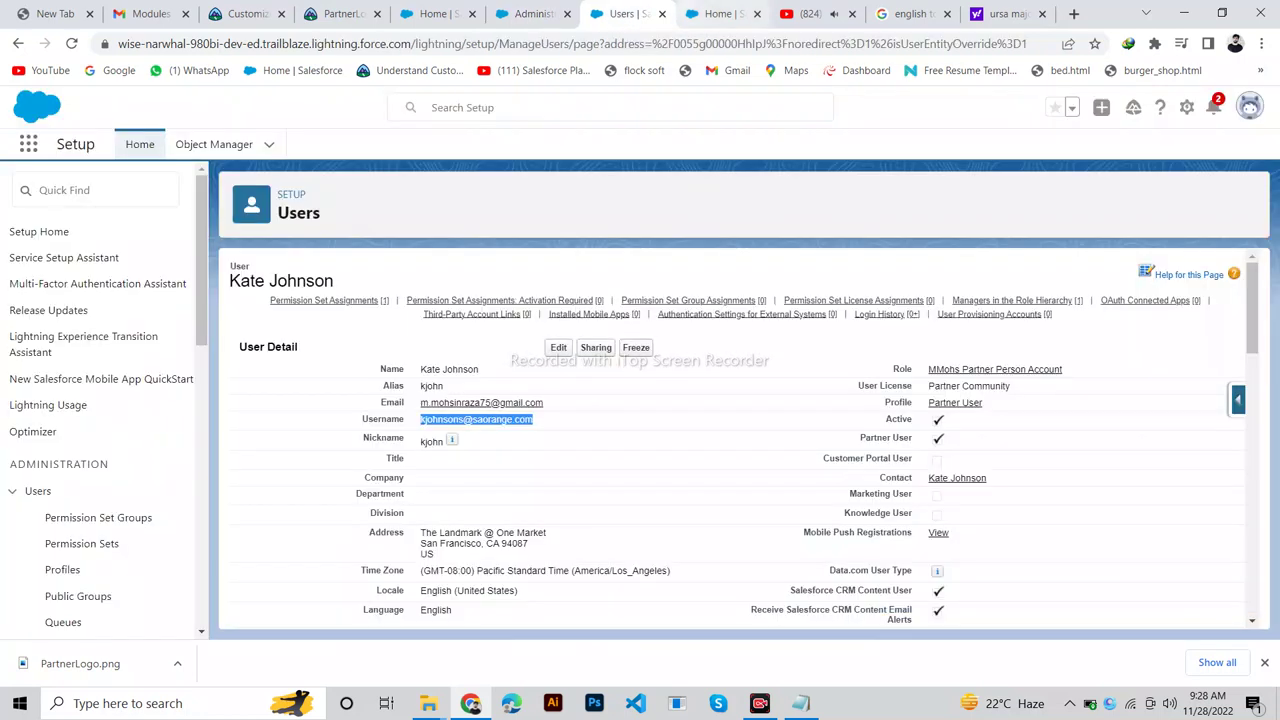
pyautogui.click(718, 13)
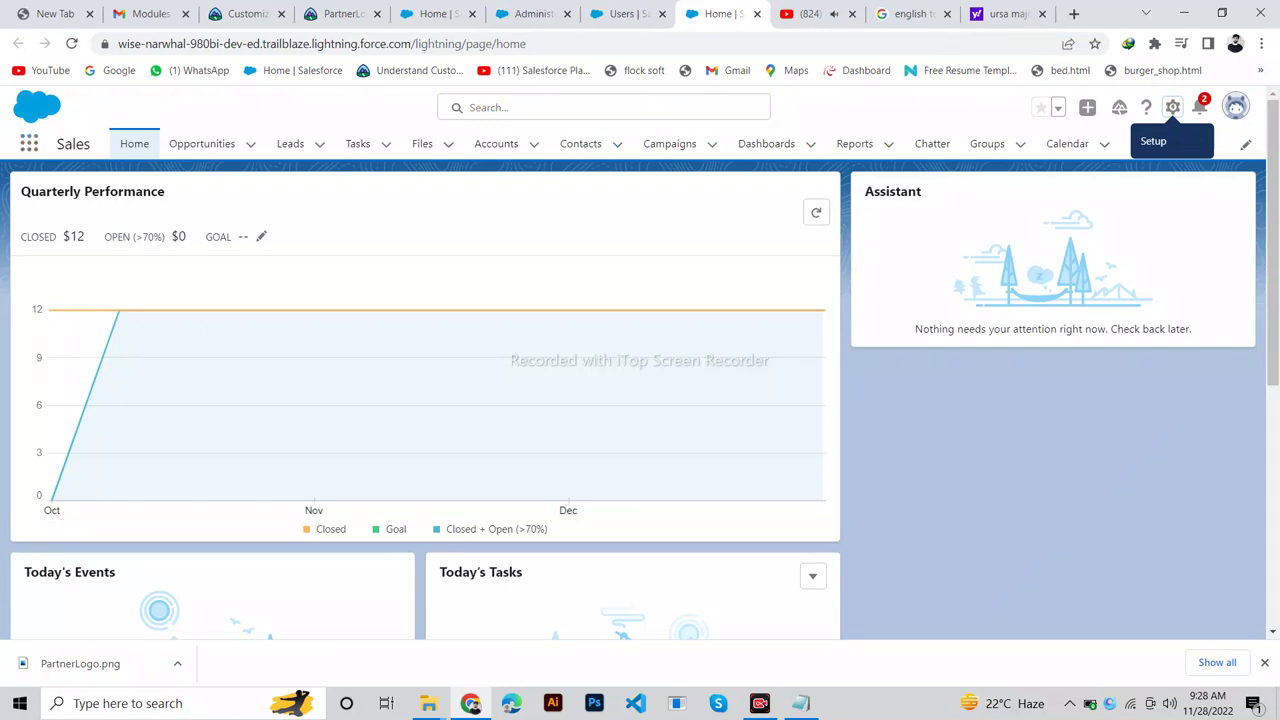
pyautogui.click(1172, 107)
pyautogui.click(1130, 172)
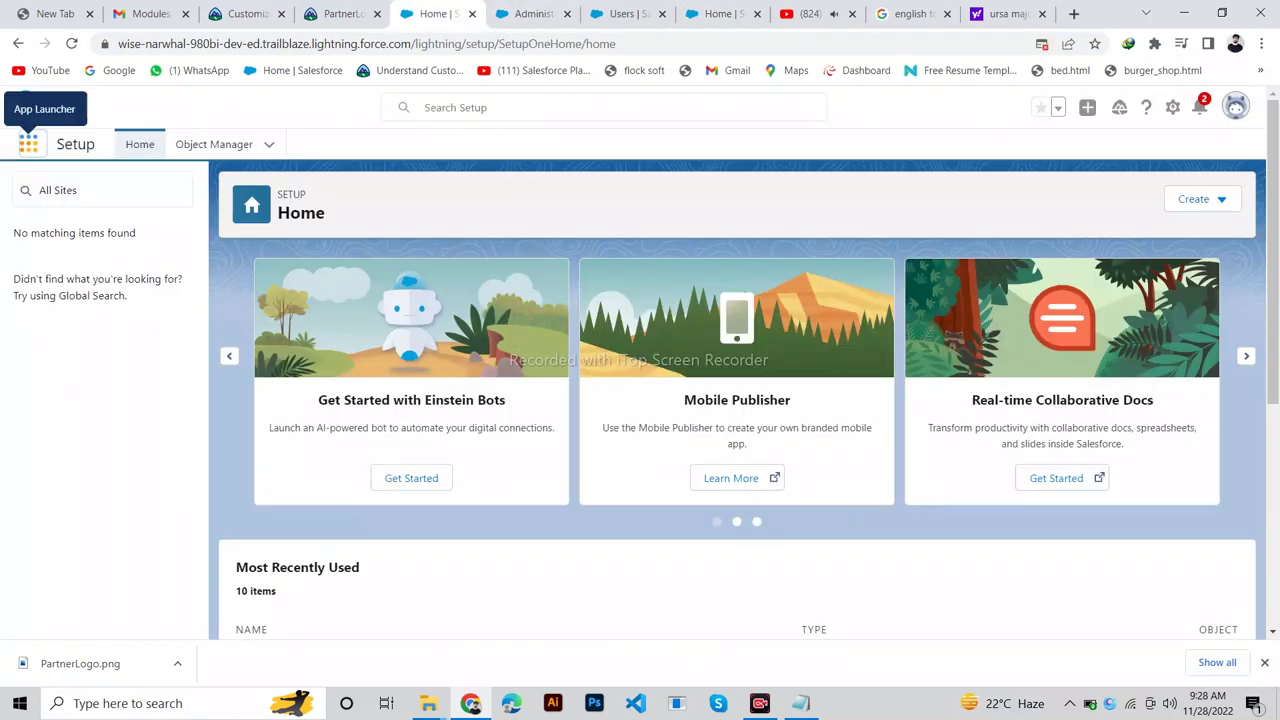
# Find All Sites through Quick Find, open it, and sign back in.
pyautogui.click(102, 190)
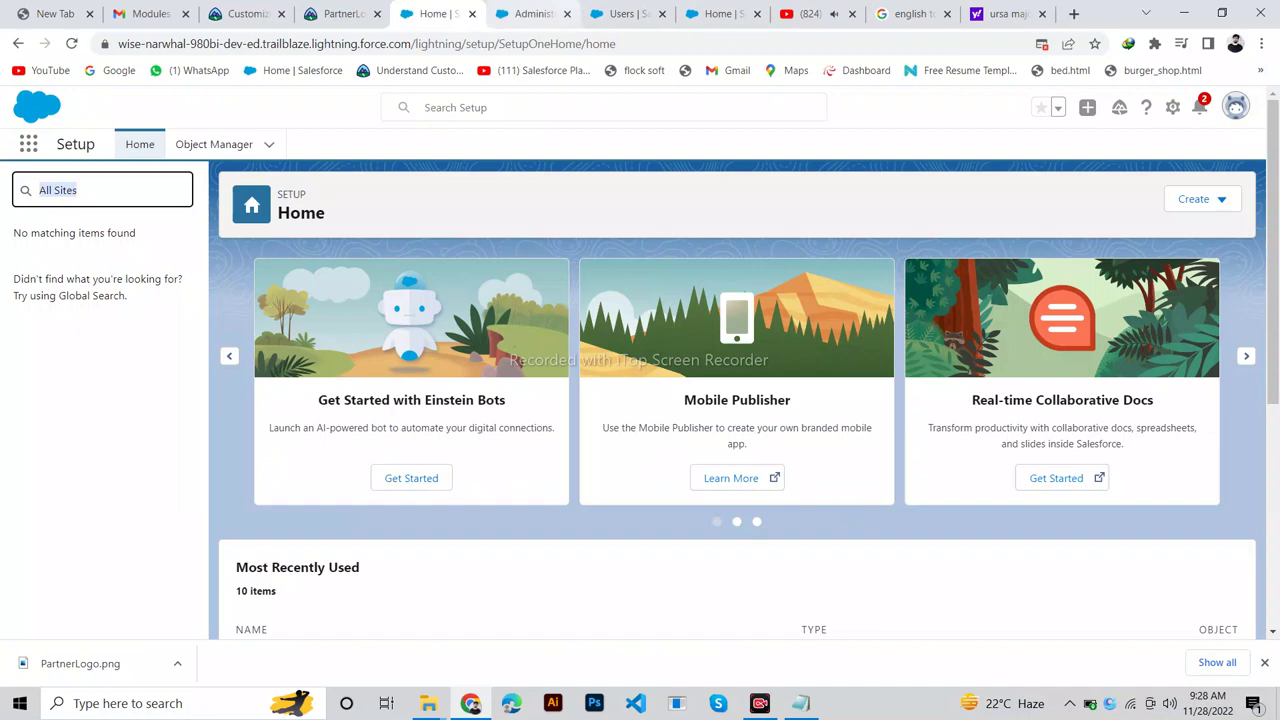
pyautogui.click(623, 13)
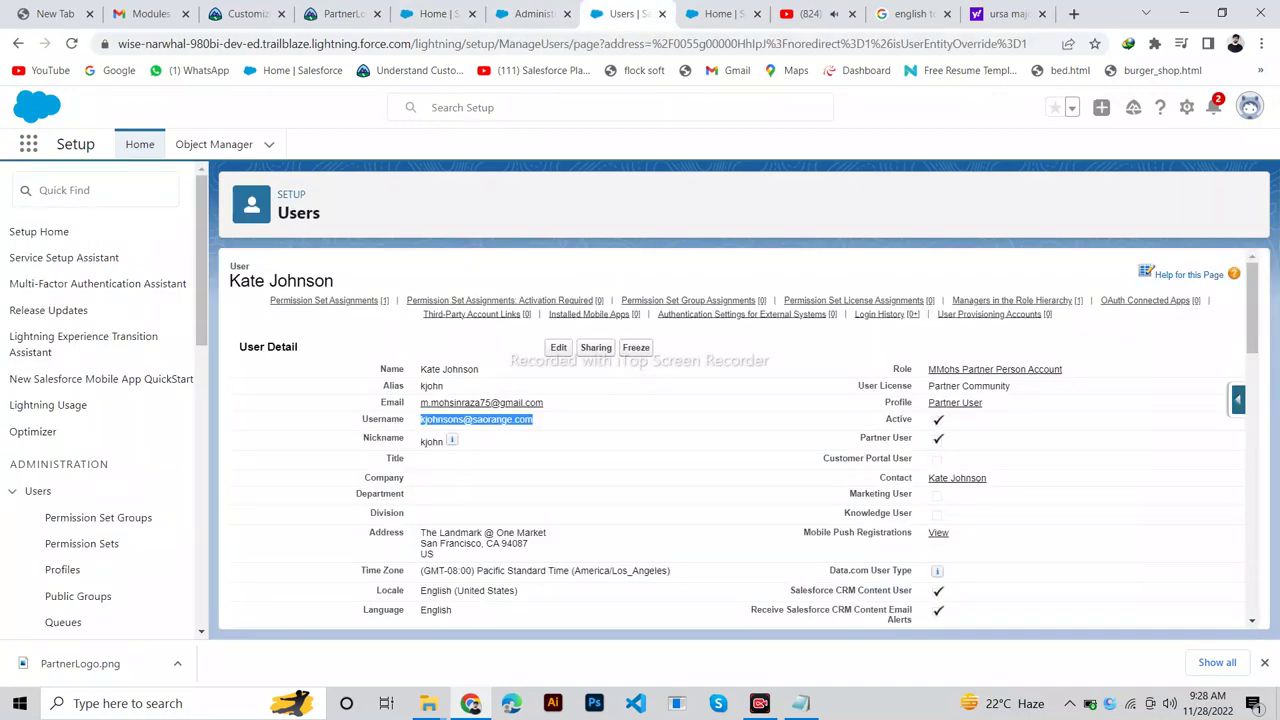
pyautogui.click(102, 190)
pyautogui.click(100, 260)
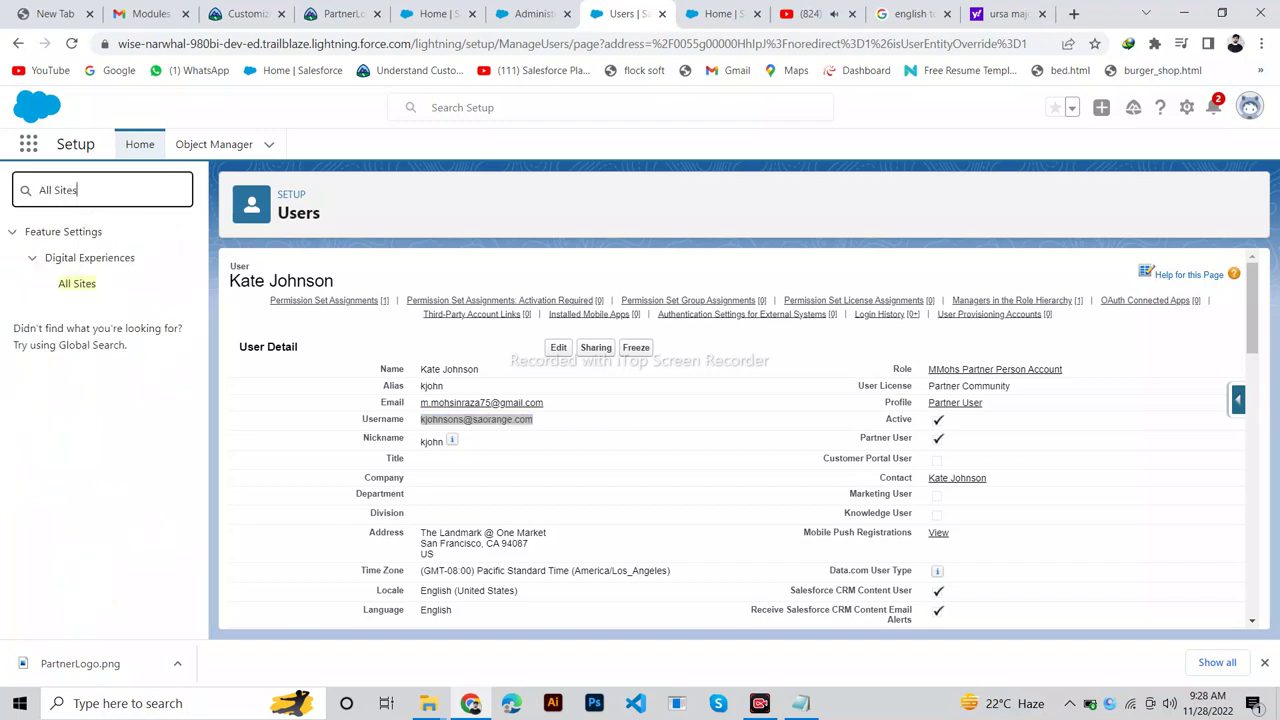
pyautogui.click(77, 283)
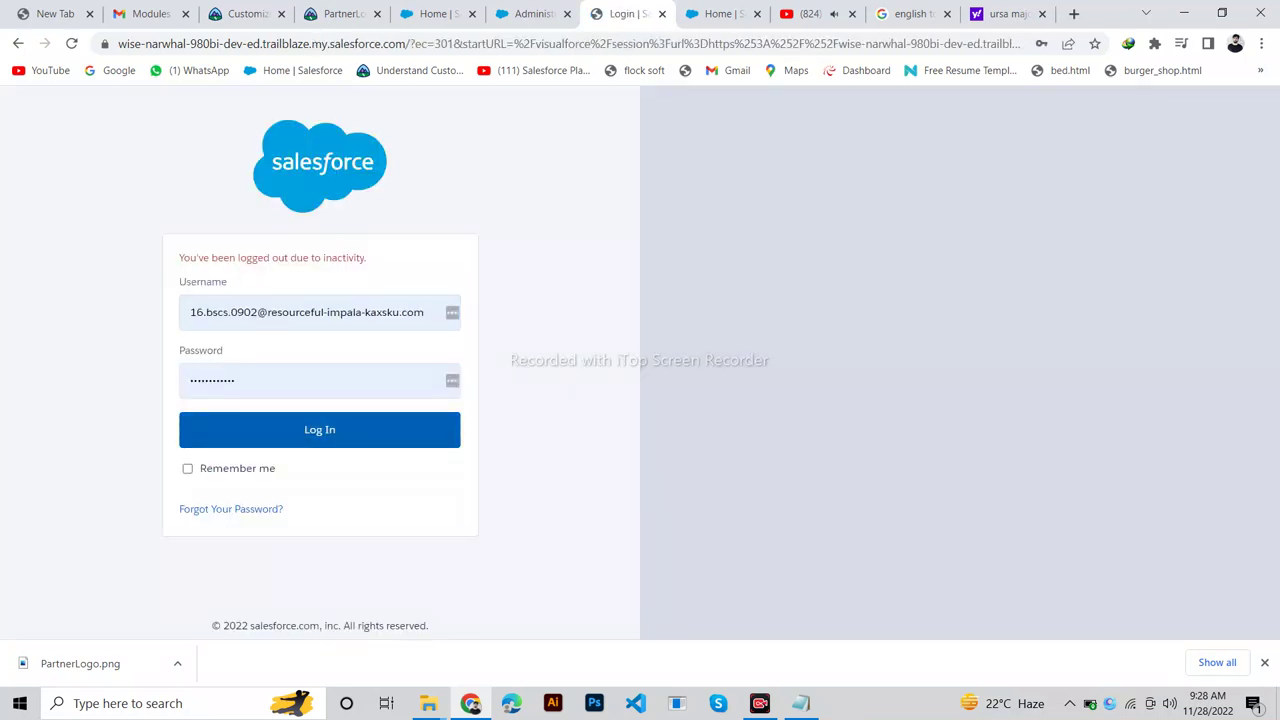
pyautogui.press('Return')
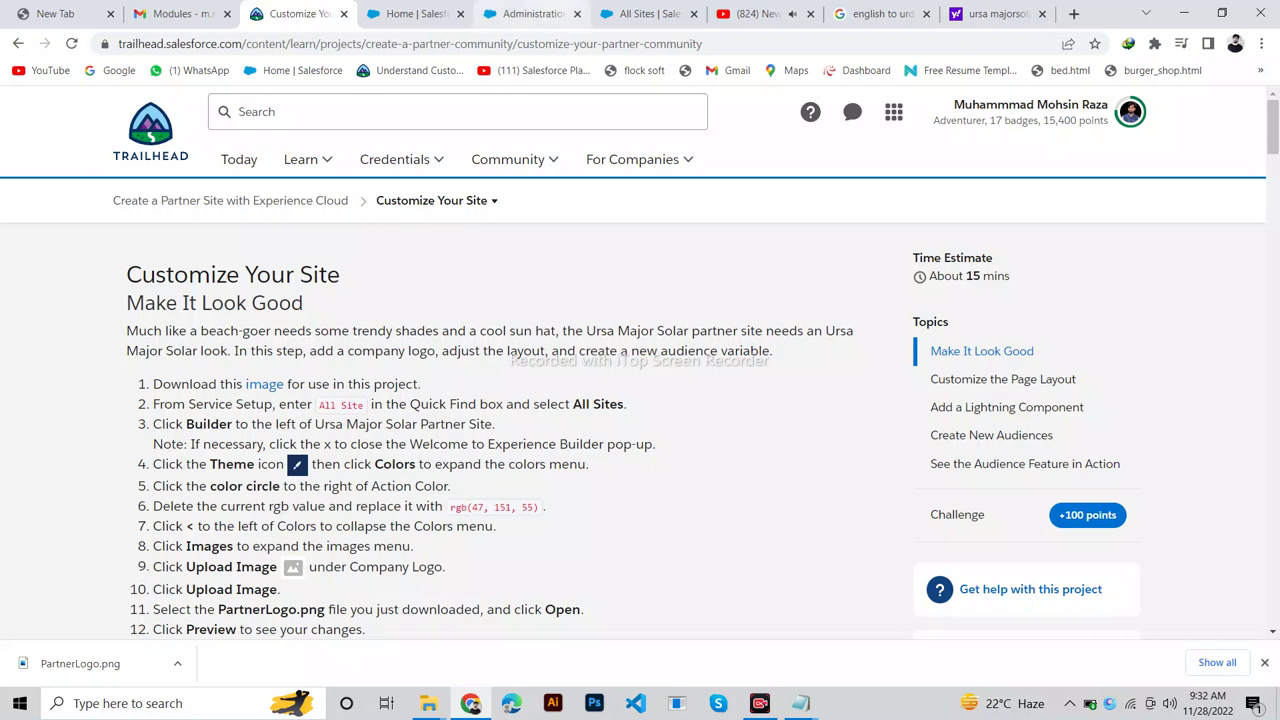
# Open Builder for the Ursa Major Solar Partner Site from the All Sites list.
pyautogui.click(645, 14)
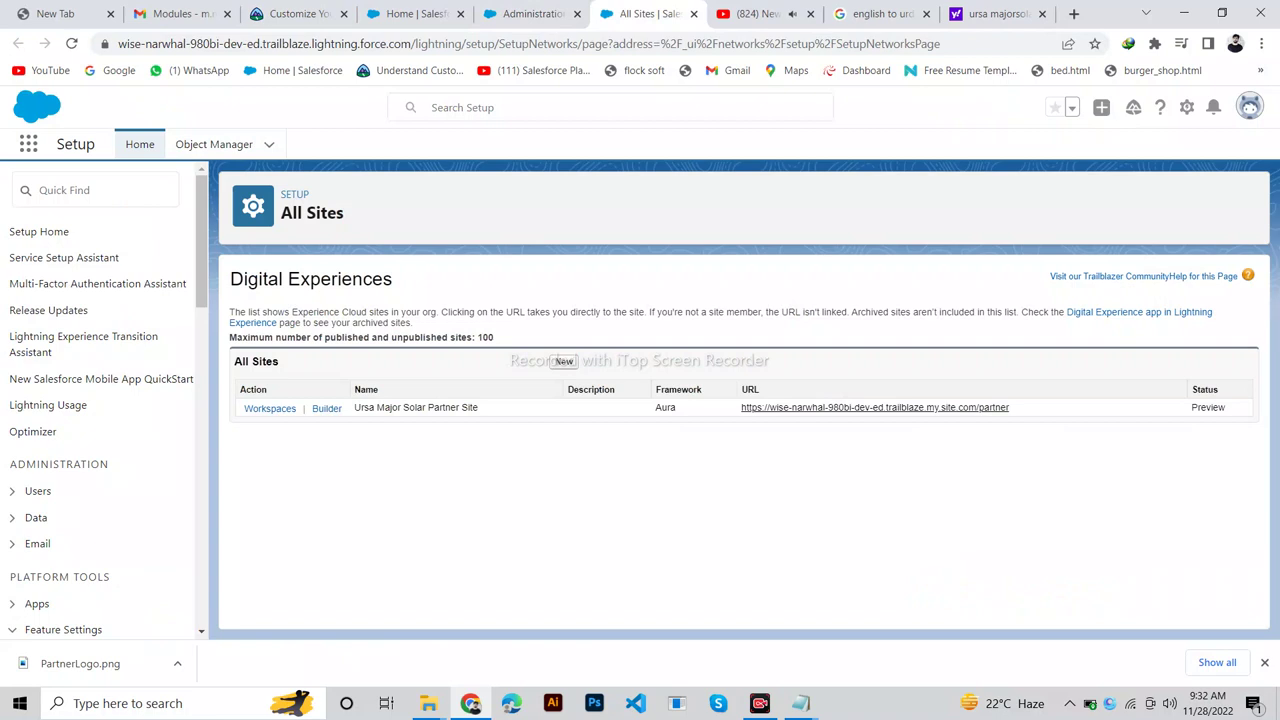
pyautogui.click(95, 190)
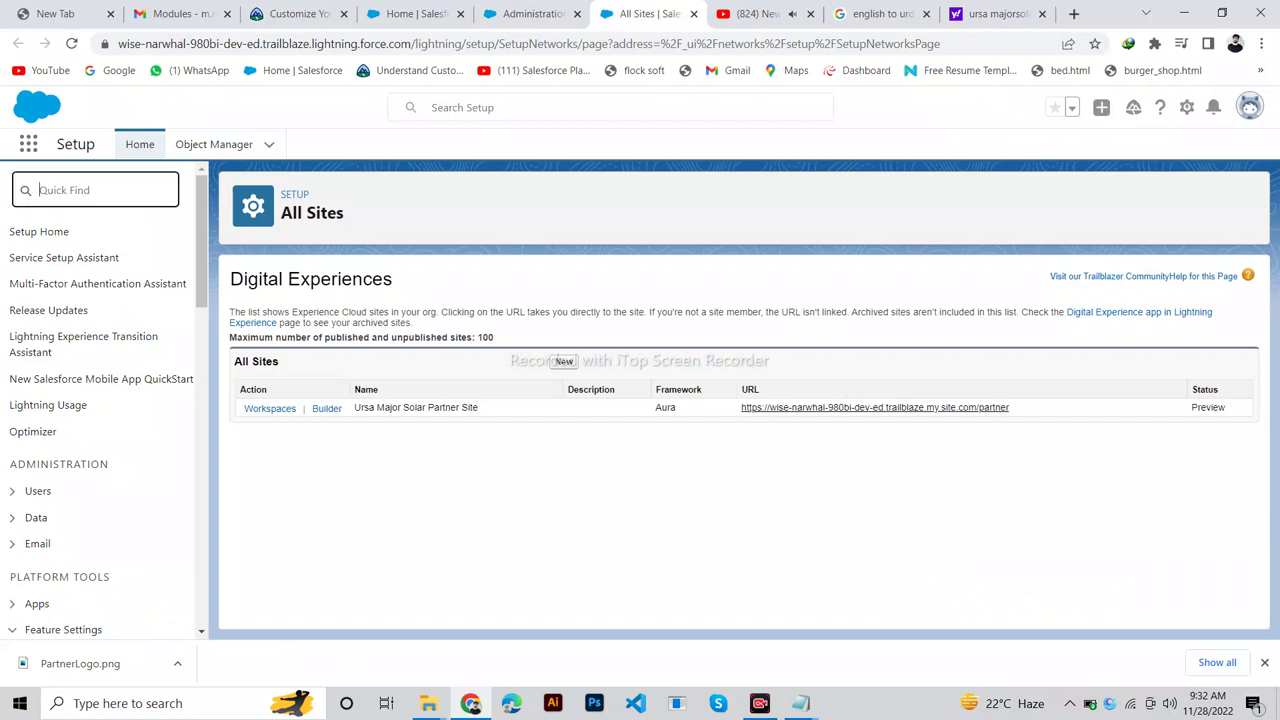
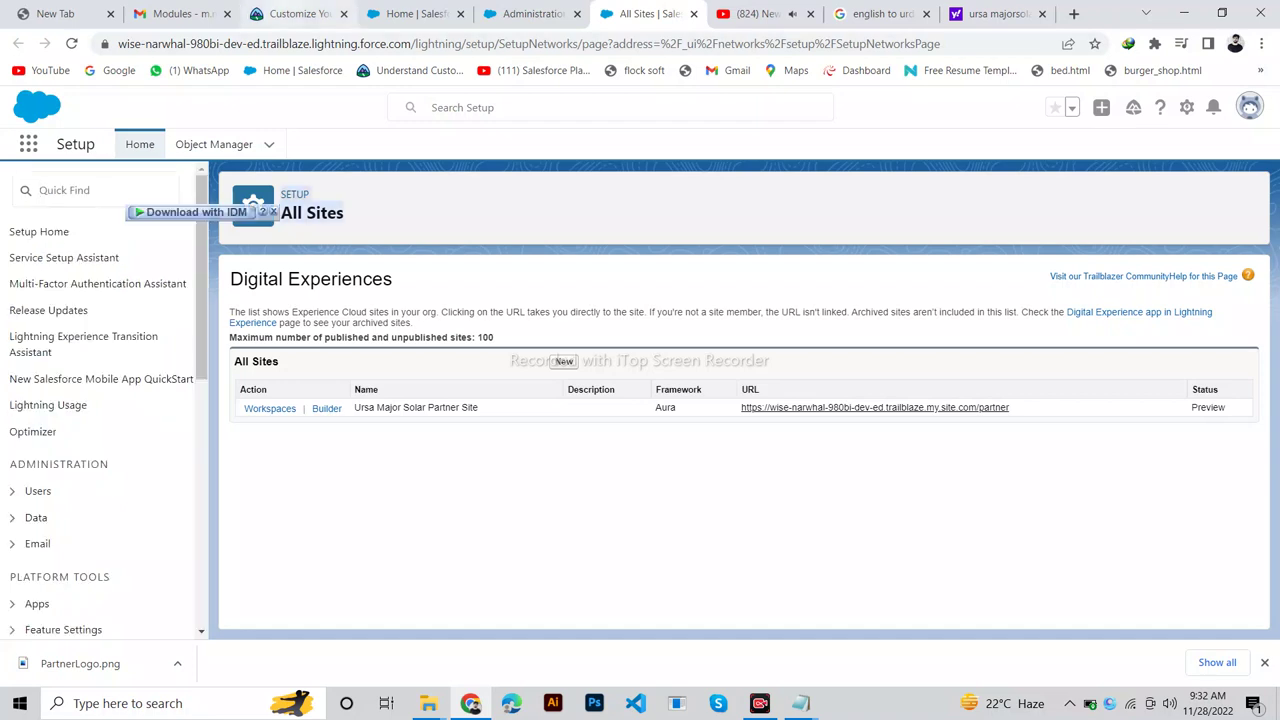
pyautogui.click(295, 14)
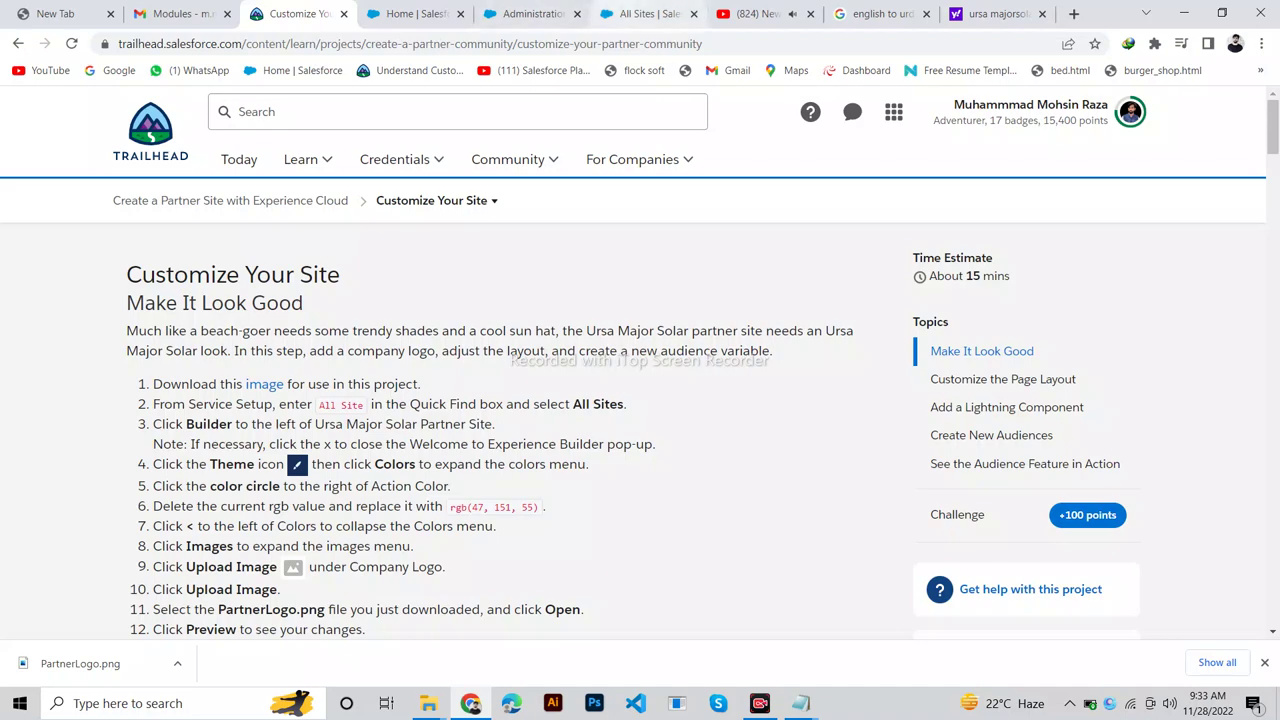
pyautogui.click(648, 14)
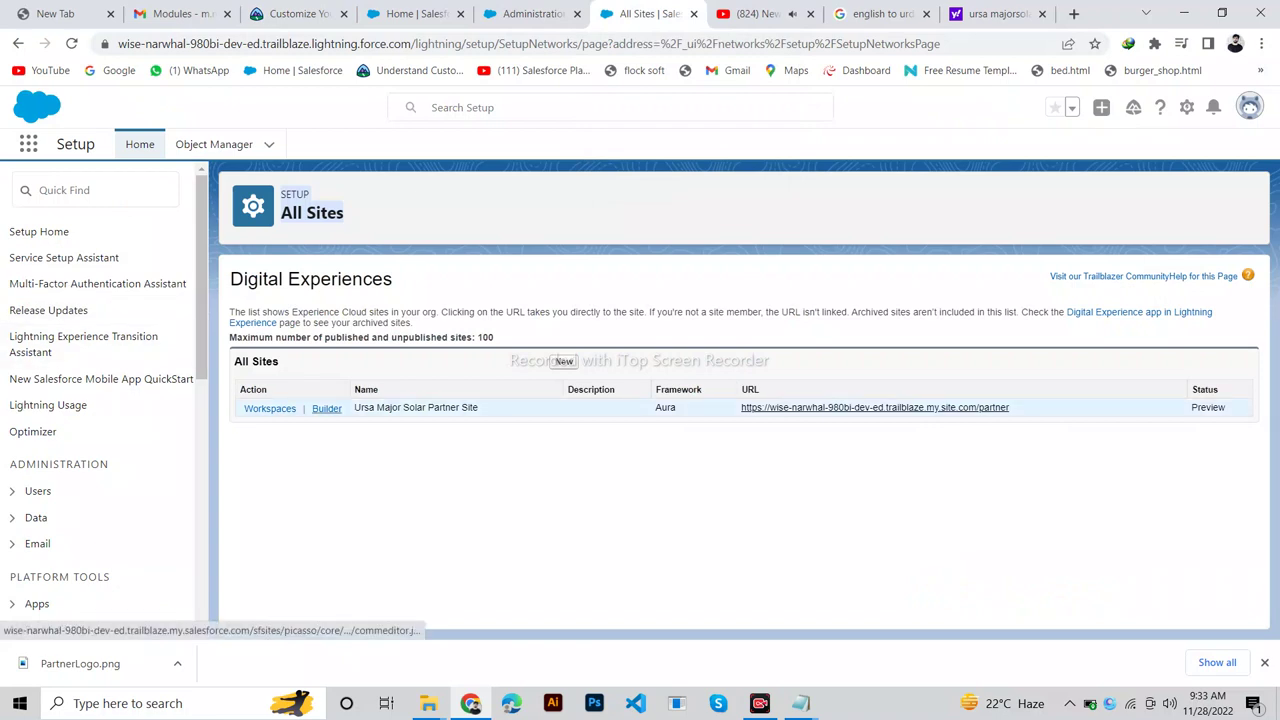
pyautogui.click(326, 408)
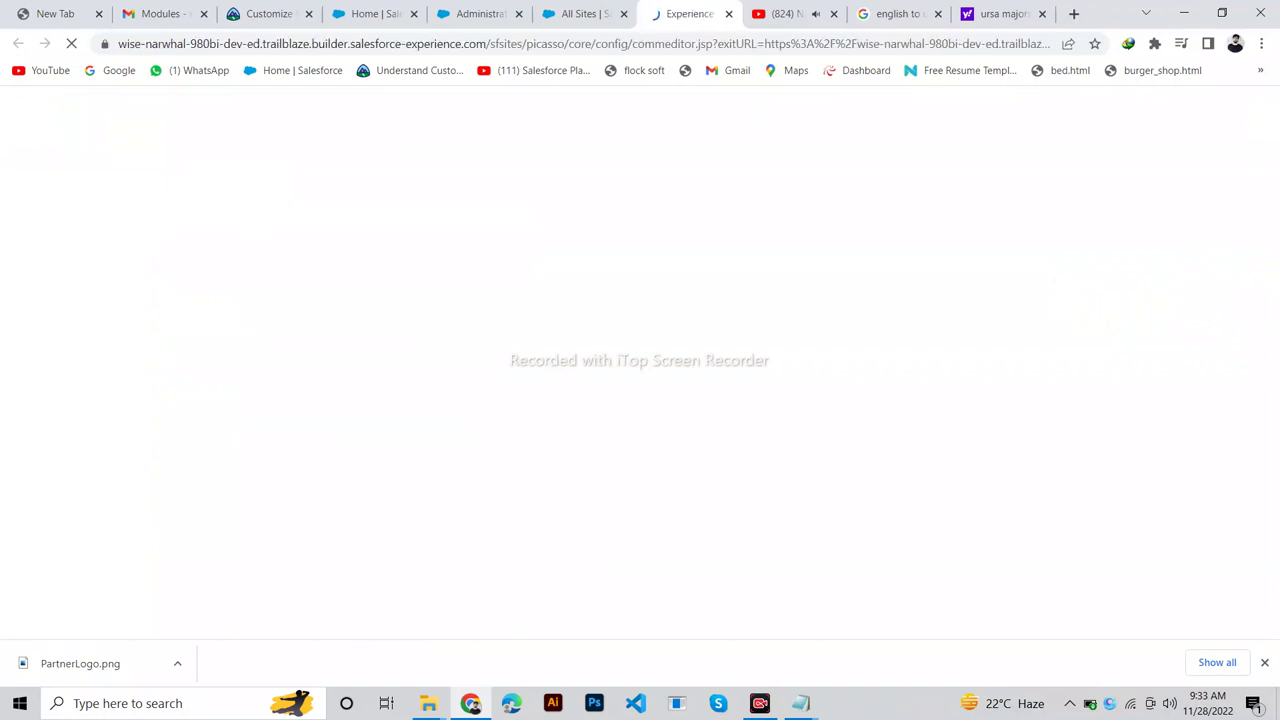
# Close the Welcome to Experience Builder pop-up to reveal the partner site's Home page.
pyautogui.click(265, 14)
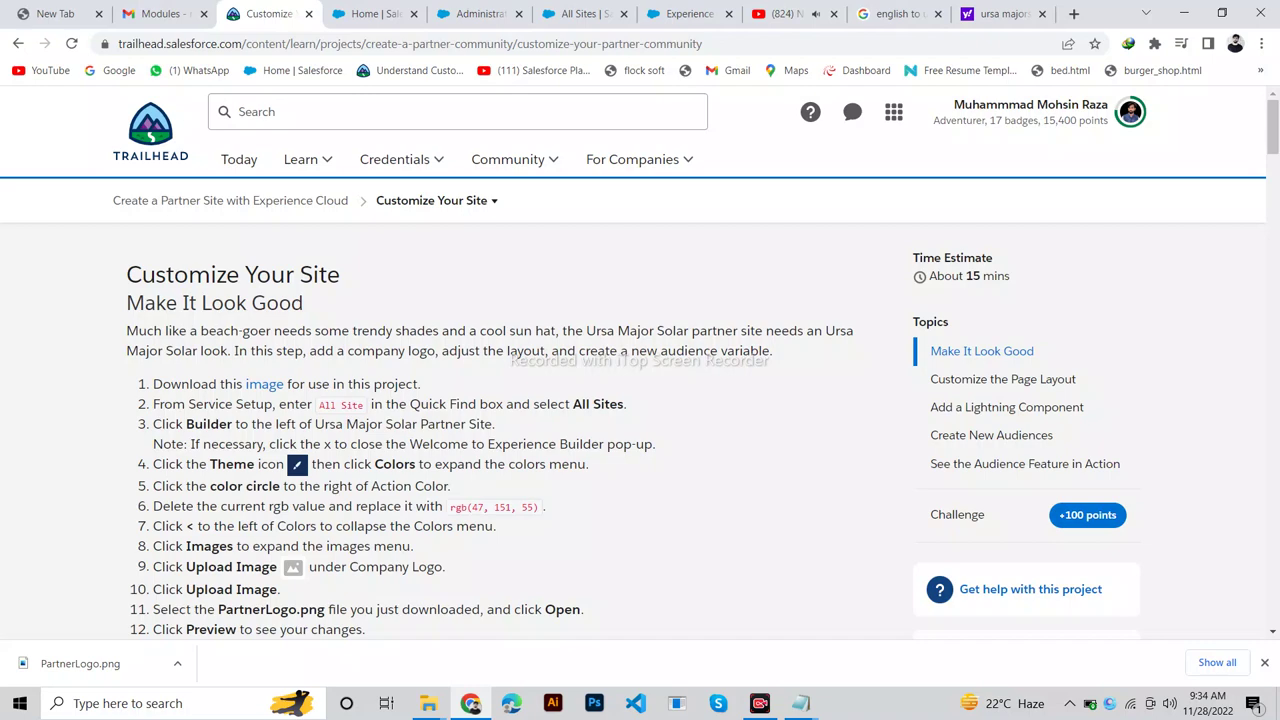
pyautogui.moveTo(156, 465)
pyautogui.mouseDown()
pyautogui.moveTo(165, 424)
pyautogui.moveTo(153, 444)
pyautogui.mouseUp()
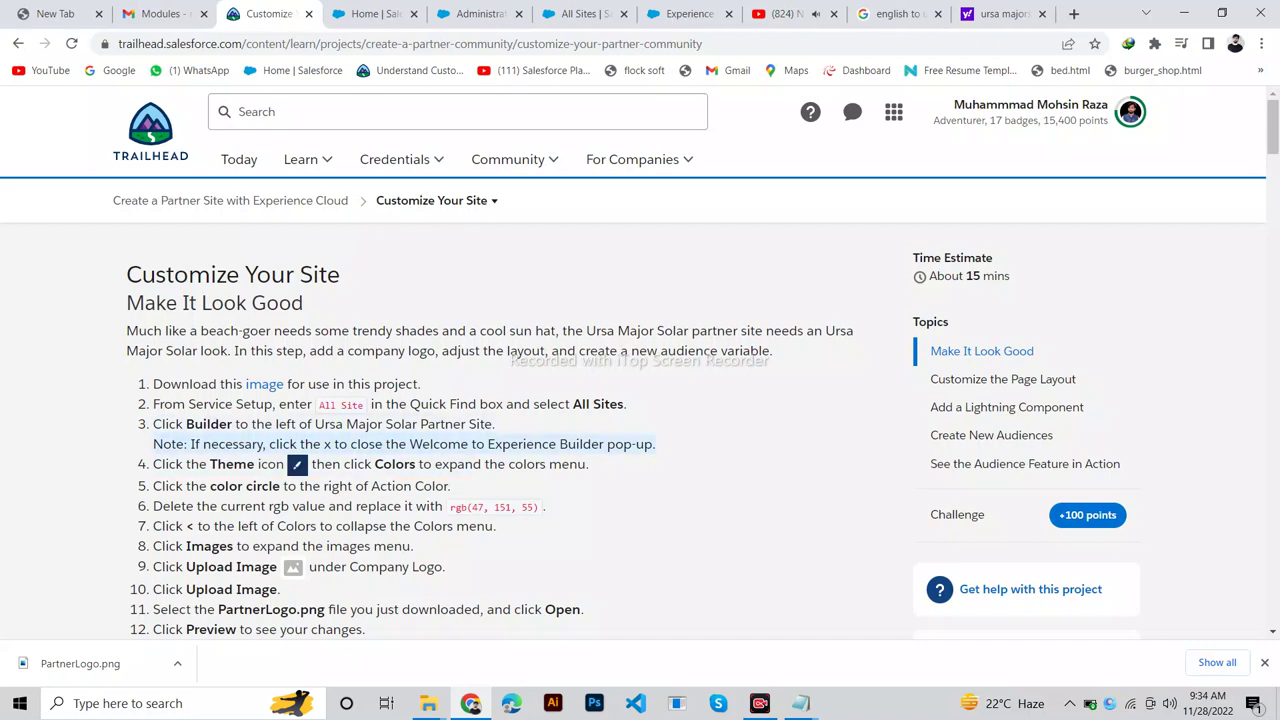
pyautogui.click(685, 14)
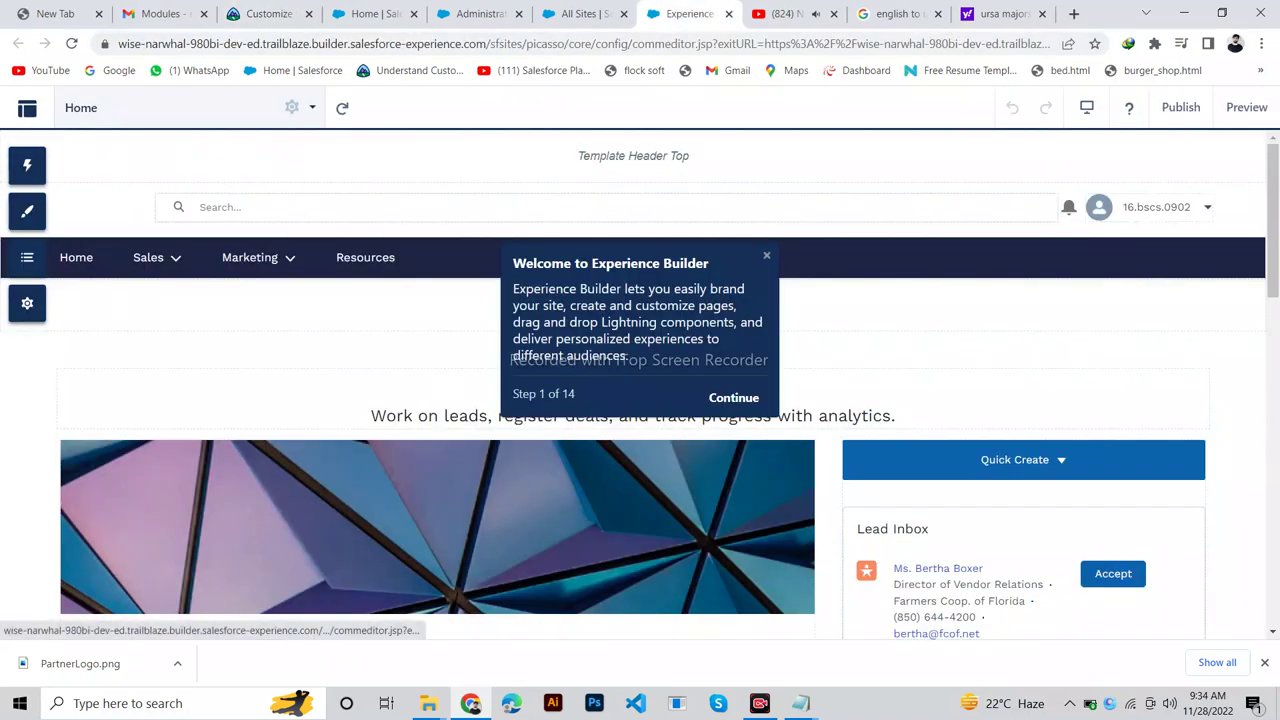
pyautogui.press('Escape')
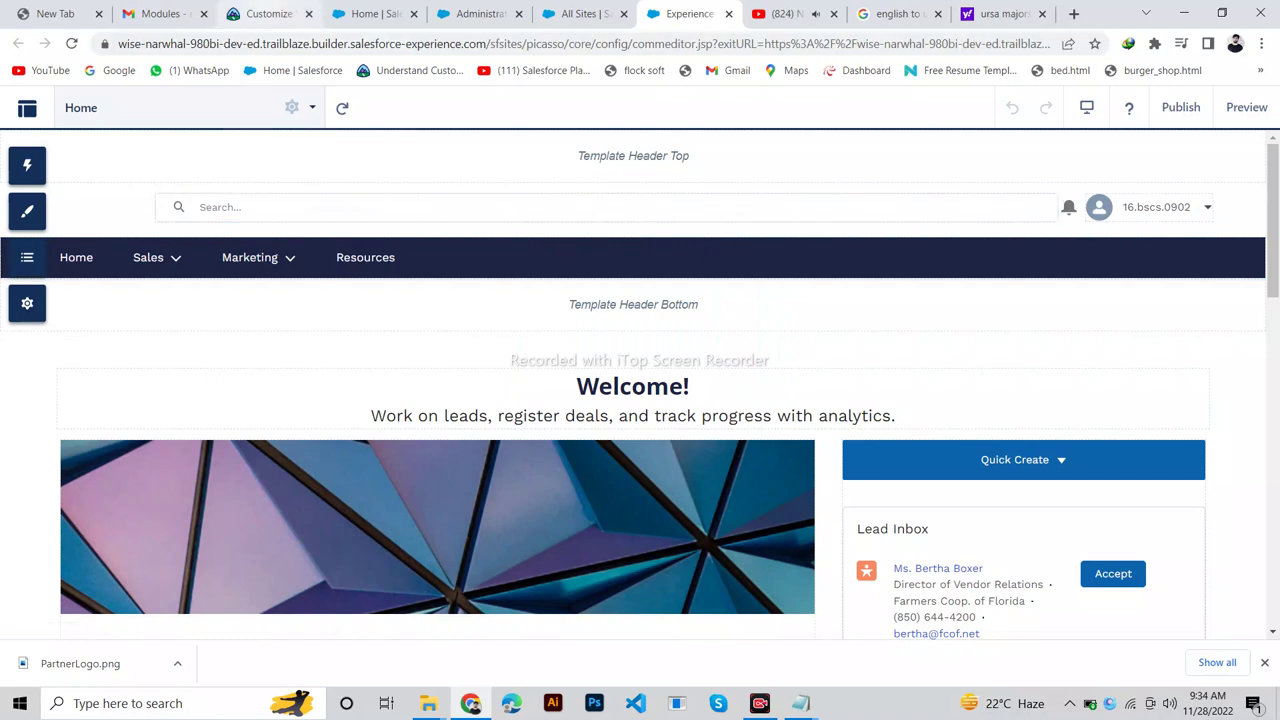
pyautogui.click(268, 14)
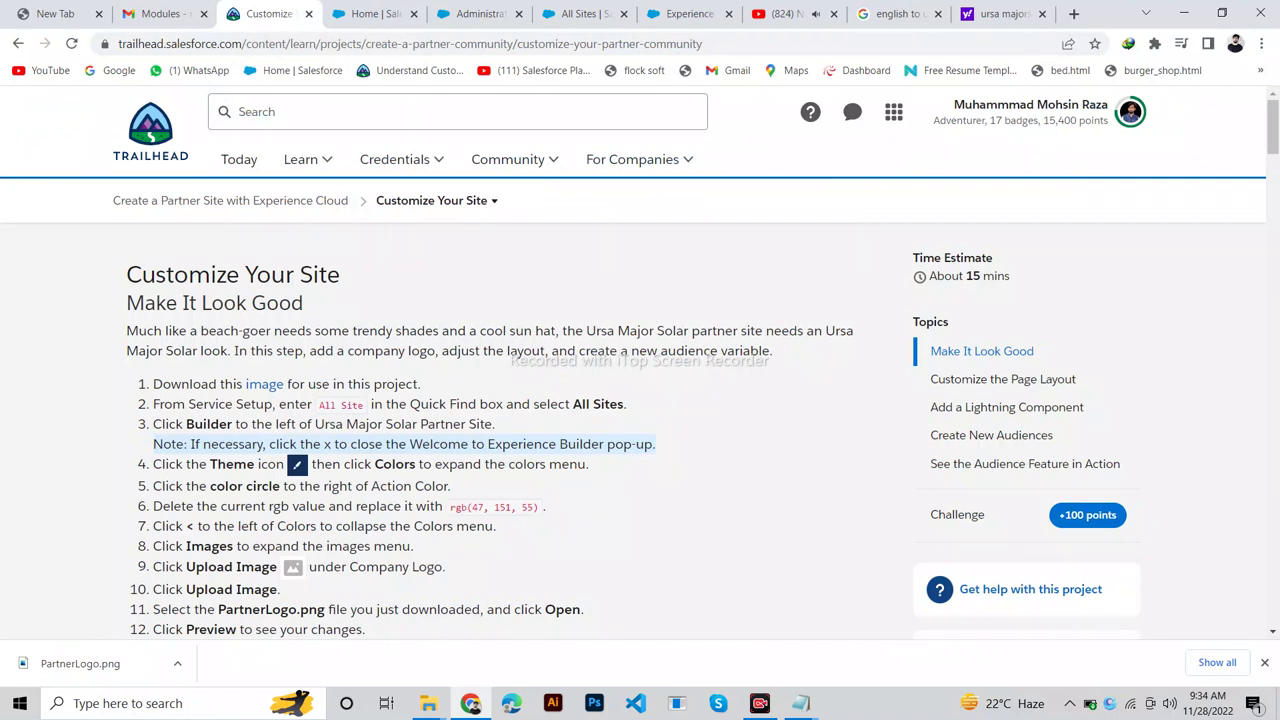
pyautogui.tripleClick(370, 464)
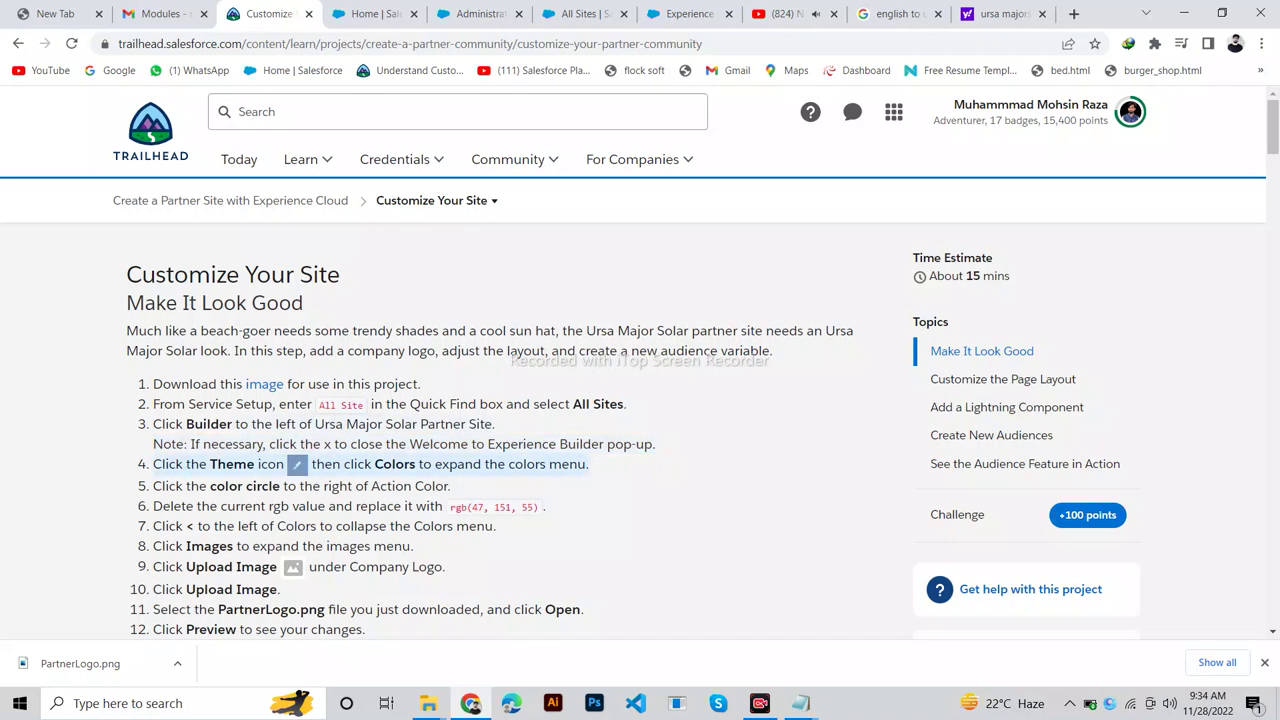
pyautogui.click(685, 13)
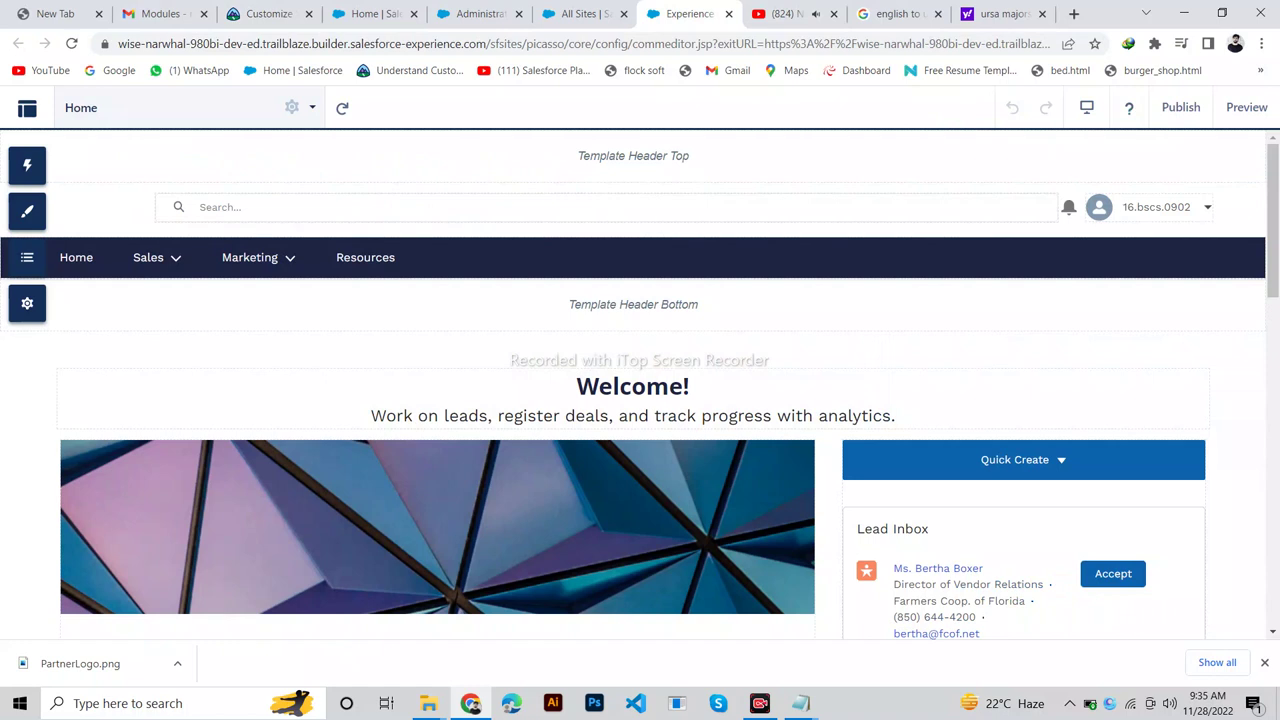
# Open the Theme panel's Colors settings for the partner site.
pyautogui.click(40, 211)
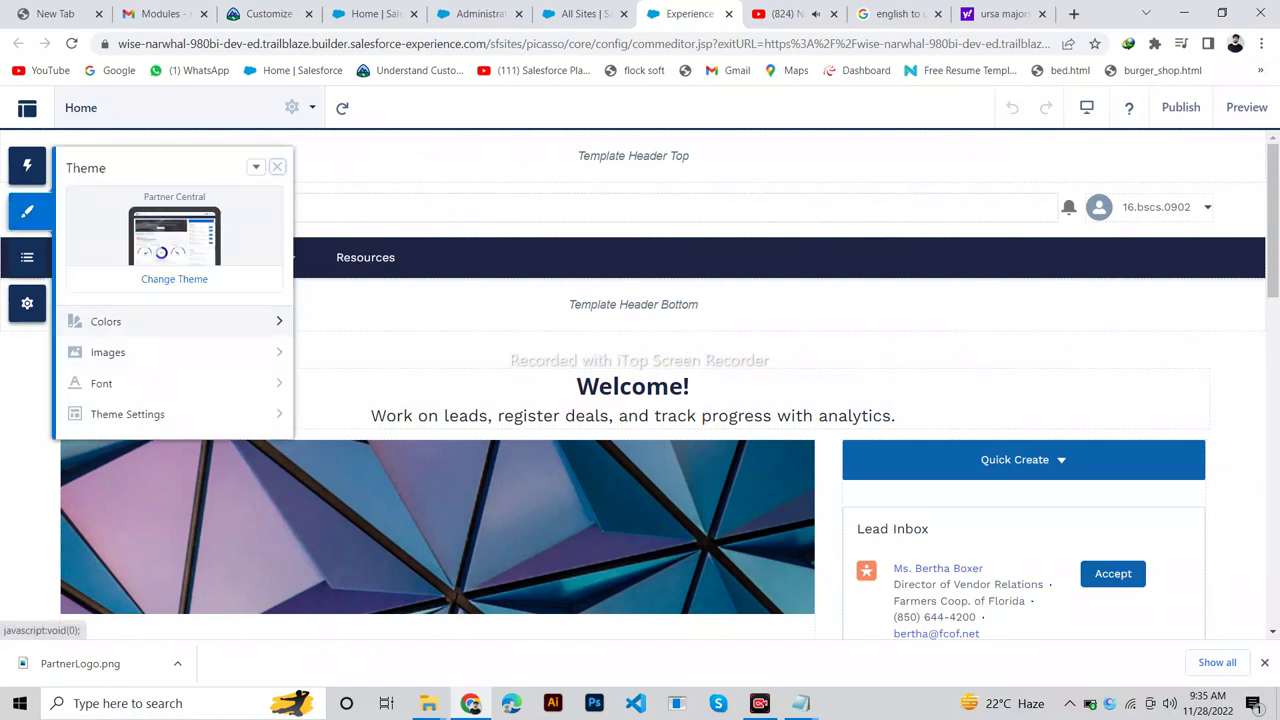
pyautogui.click(105, 321)
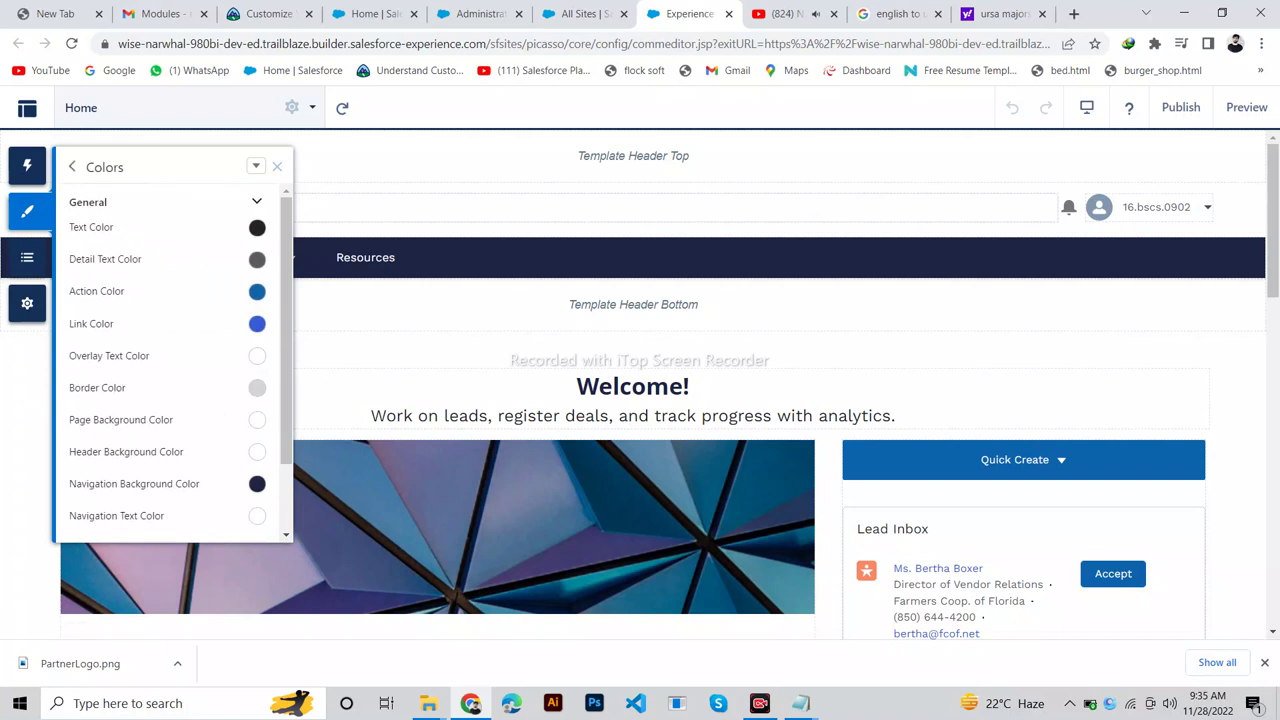
pyautogui.click(257, 259)
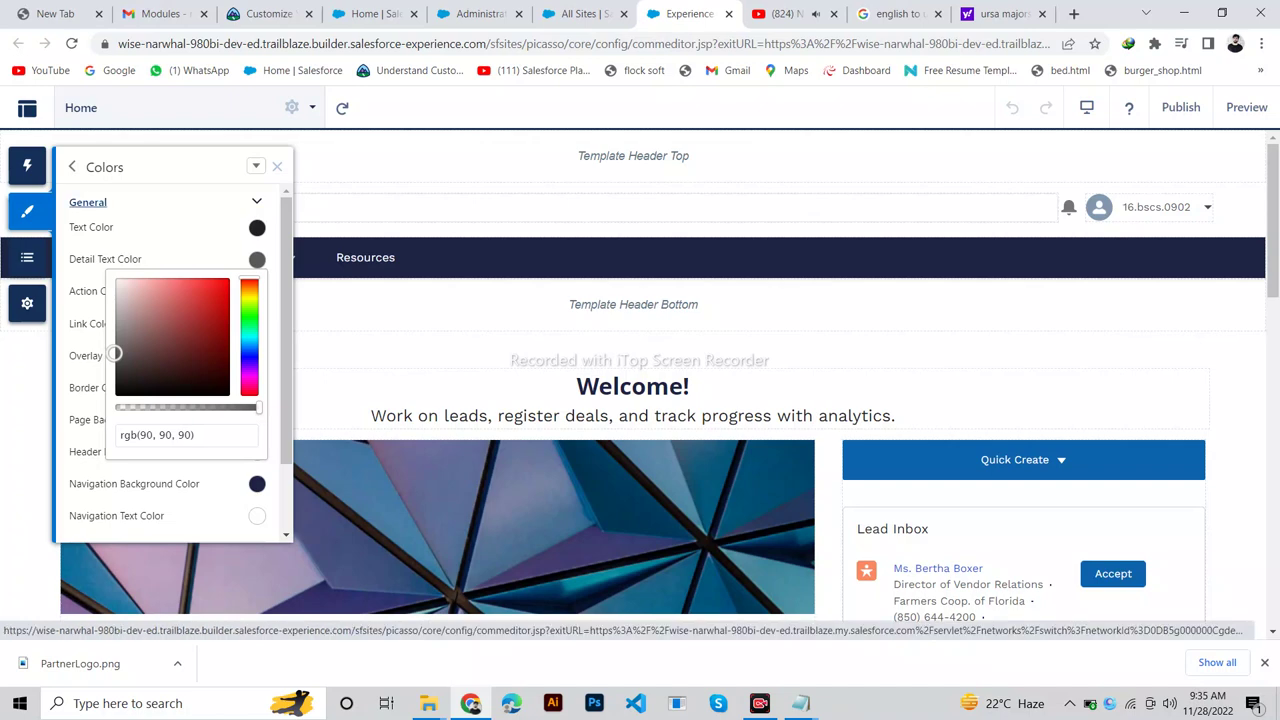
pyautogui.click(90, 203)
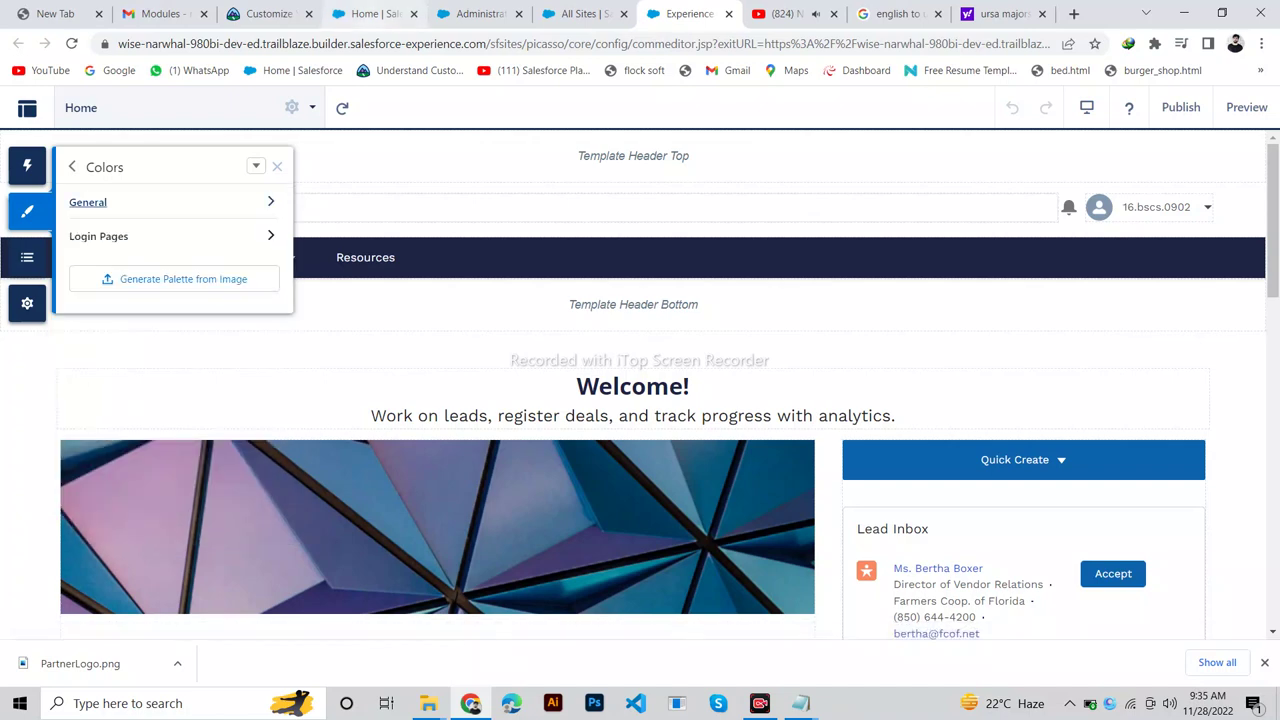
# Review the general colour list against the Trailhead recolouring steps.
pyautogui.click(265, 13)
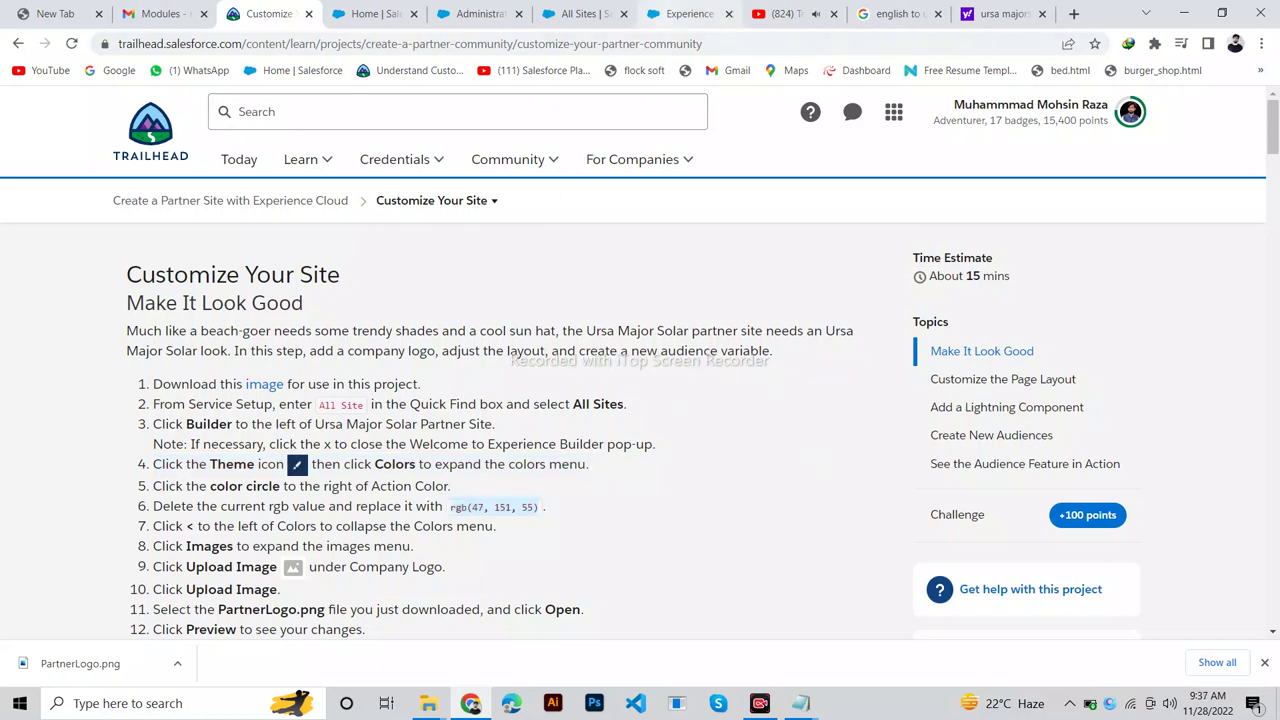
pyautogui.click(690, 13)
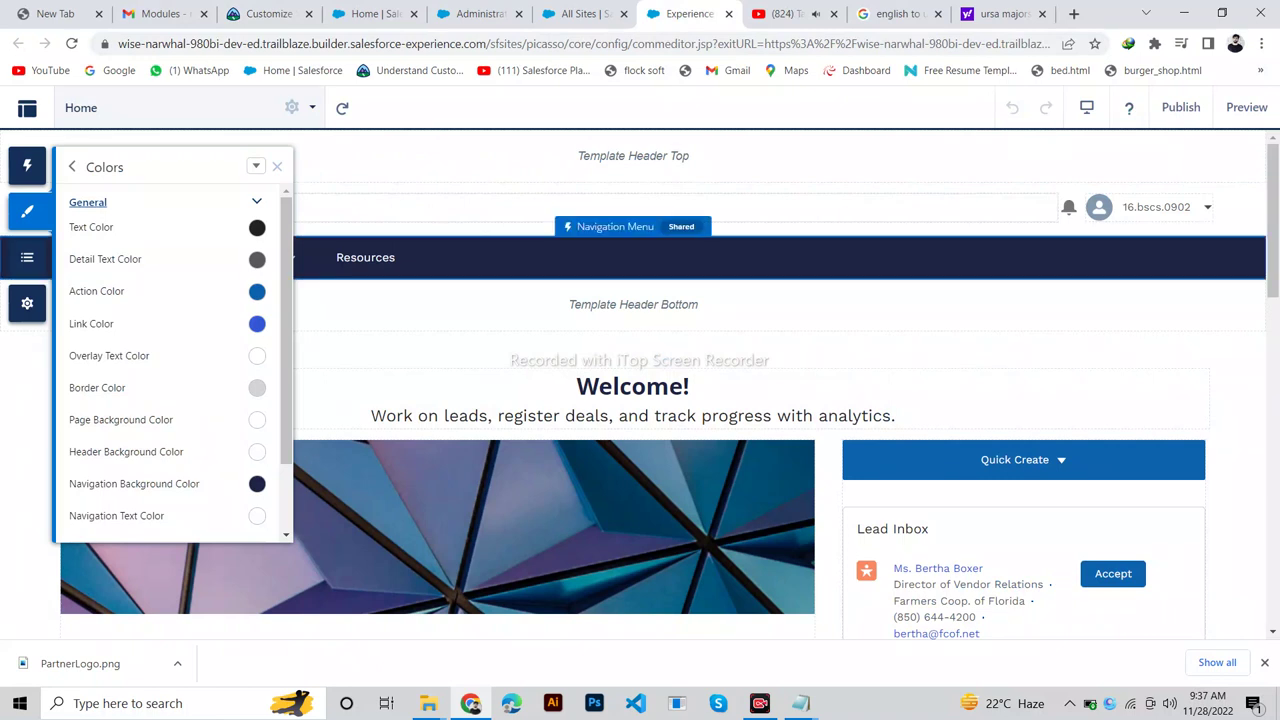
pyautogui.scroll(-2, 170, 350)
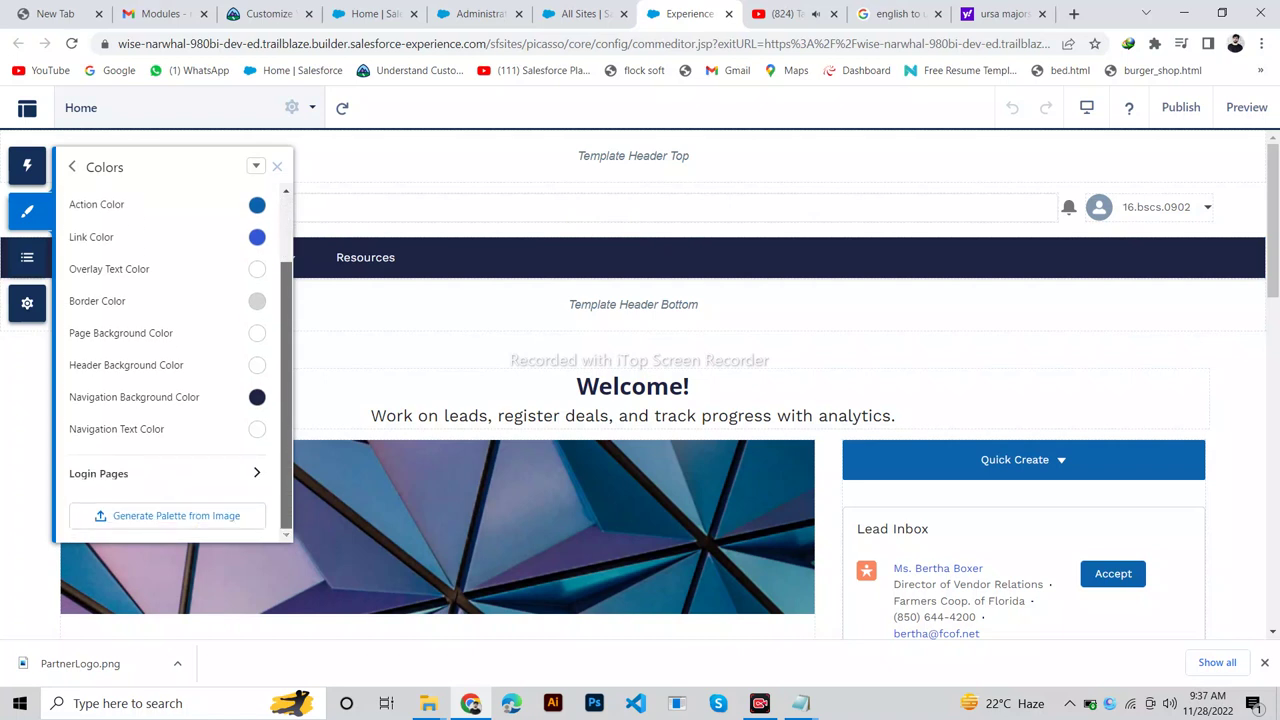
pyautogui.scroll(2, 170, 350)
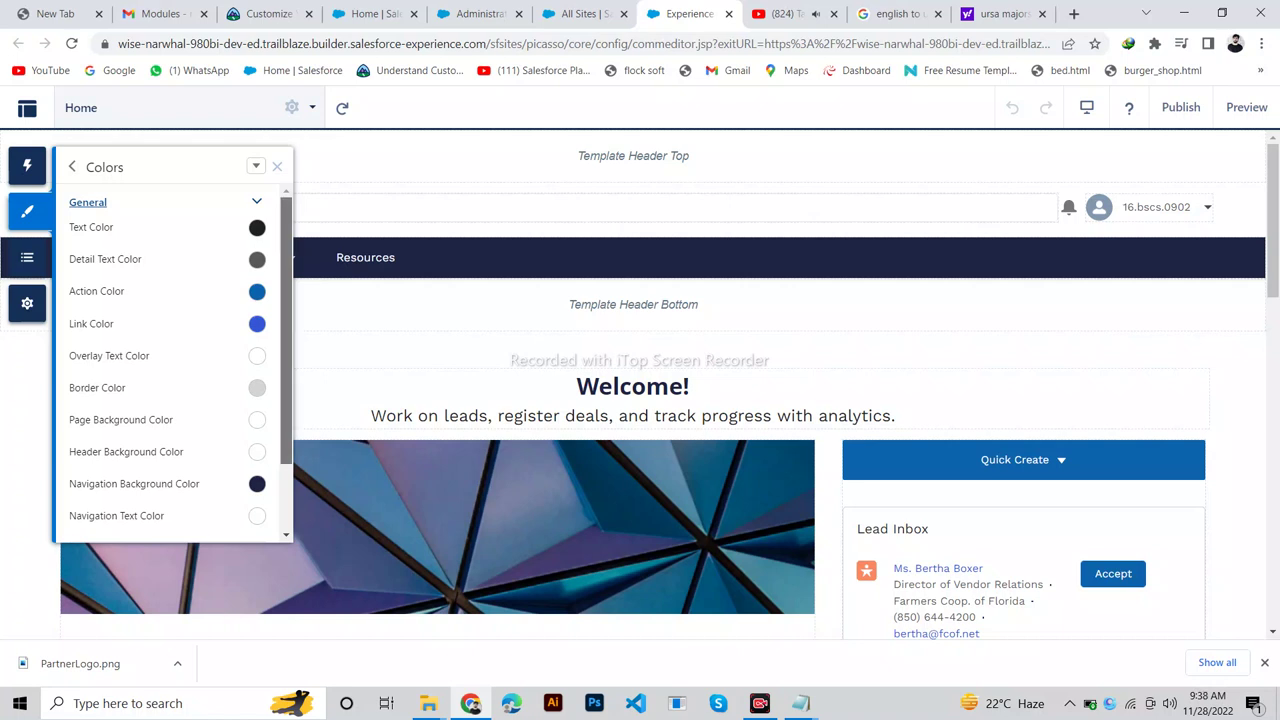
pyautogui.scroll(-2, 175, 365)
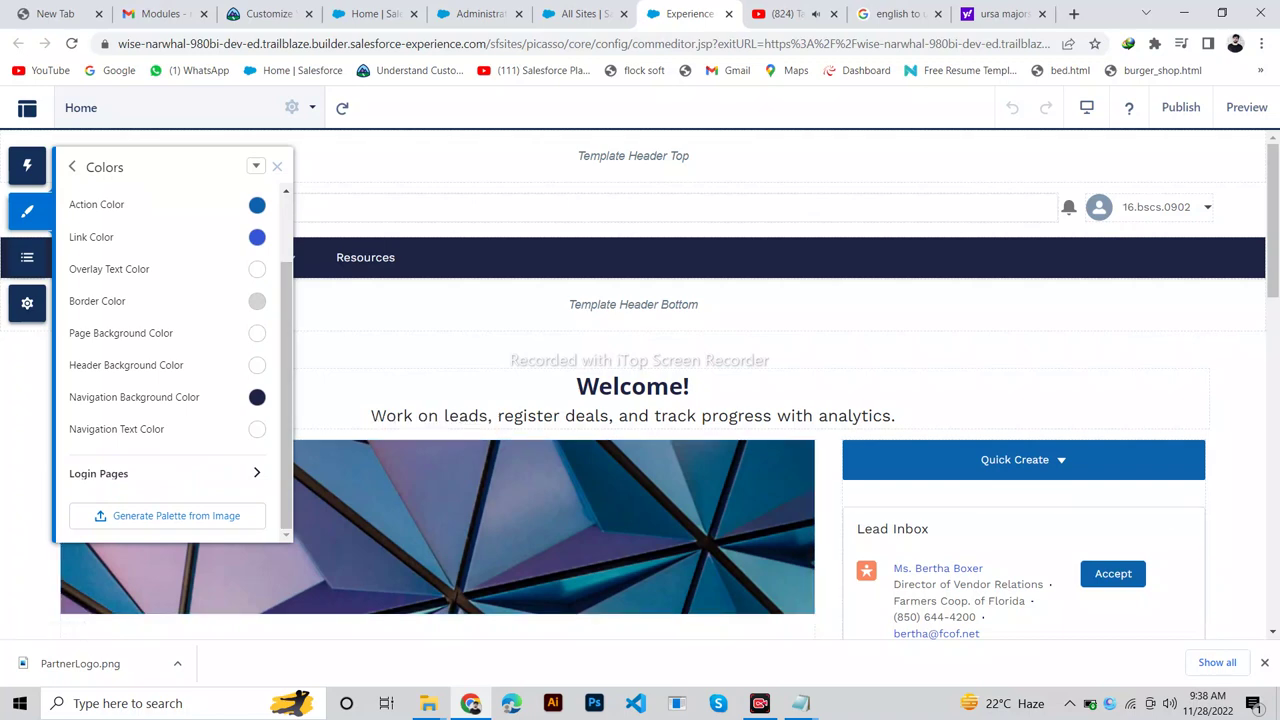
pyautogui.hotkey('ctrl', '3')
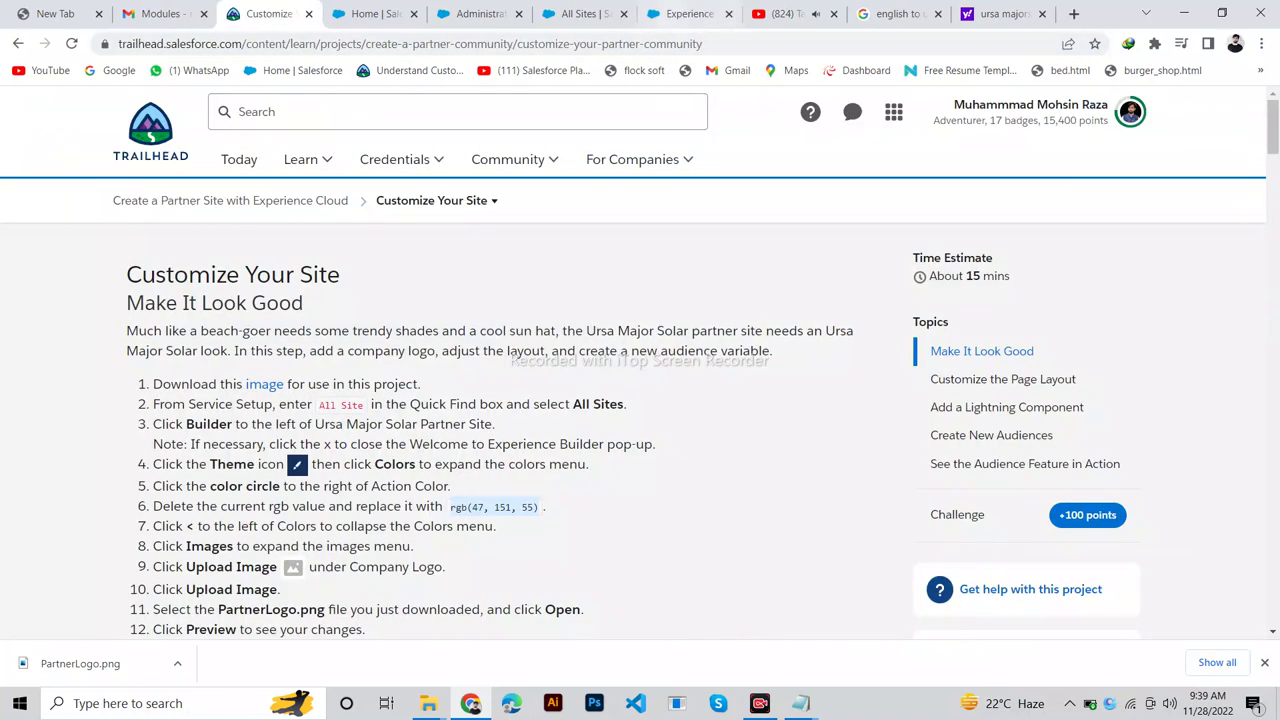
# Set the theme Text Color to green rgb(47, 151, 55).
pyautogui.hotkey('ctrl', '7')
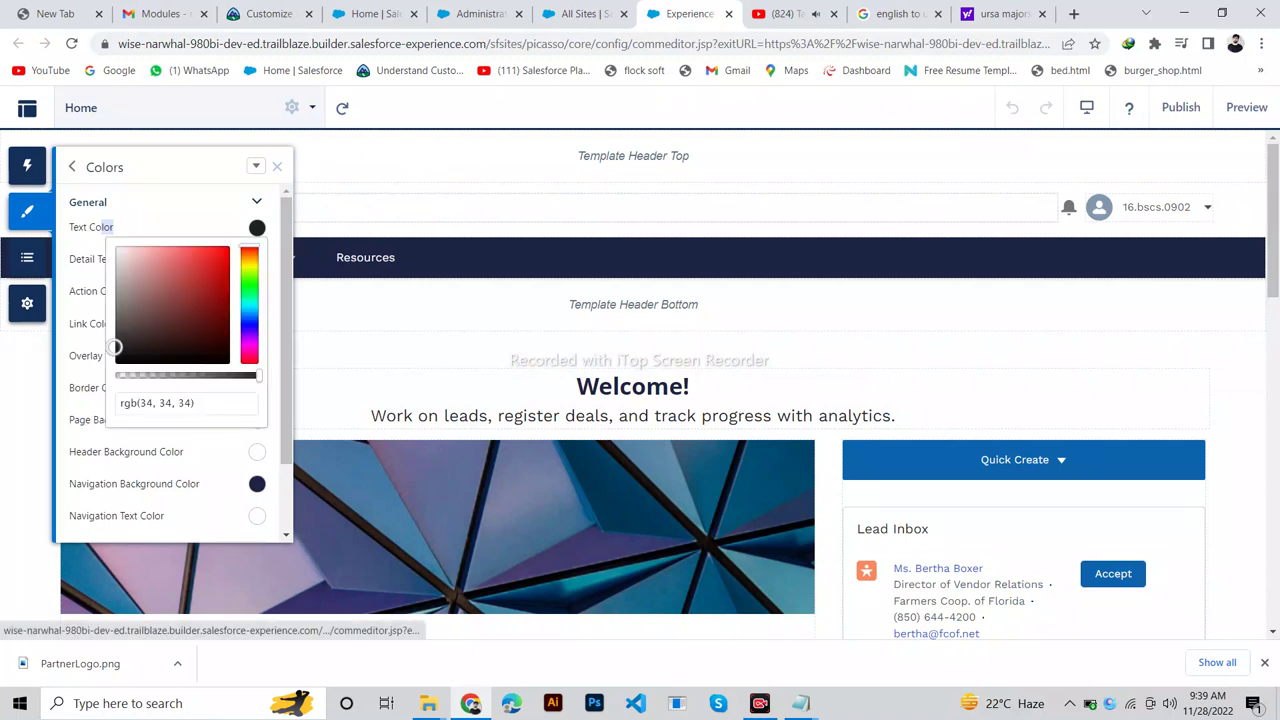
pyautogui.click(155, 403)
pyautogui.press('Escape')
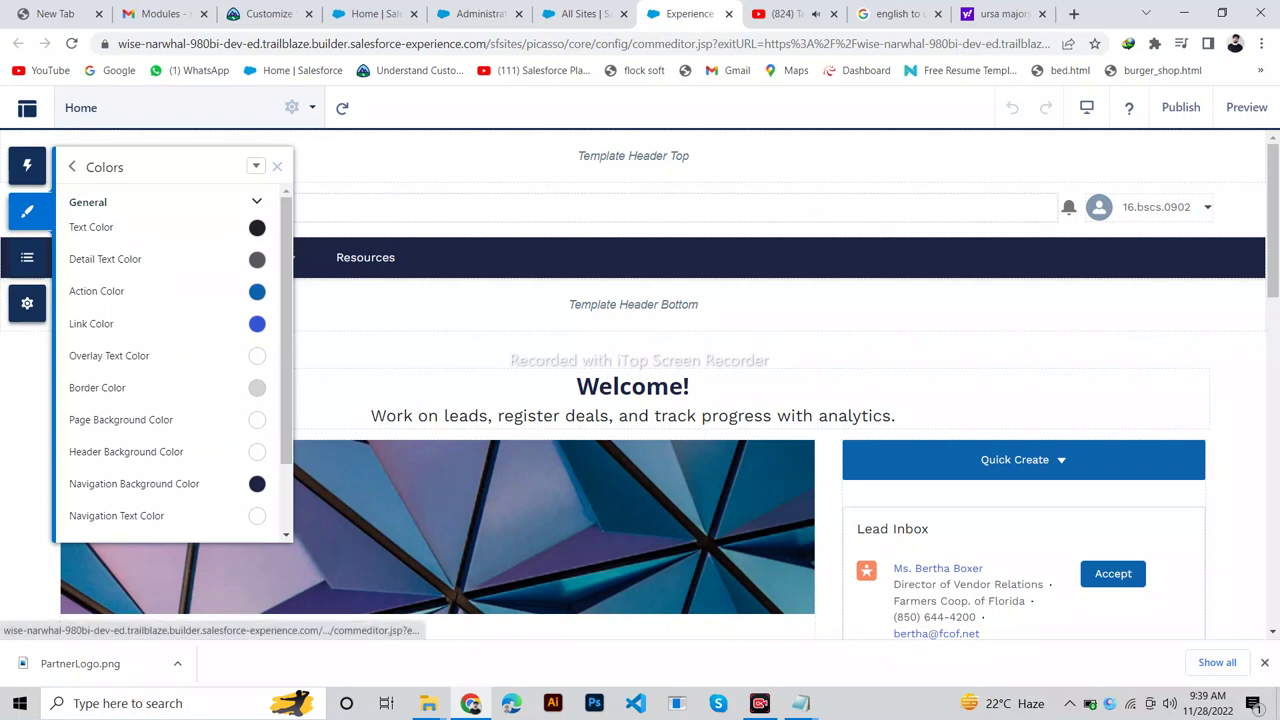
pyautogui.click(257, 227)
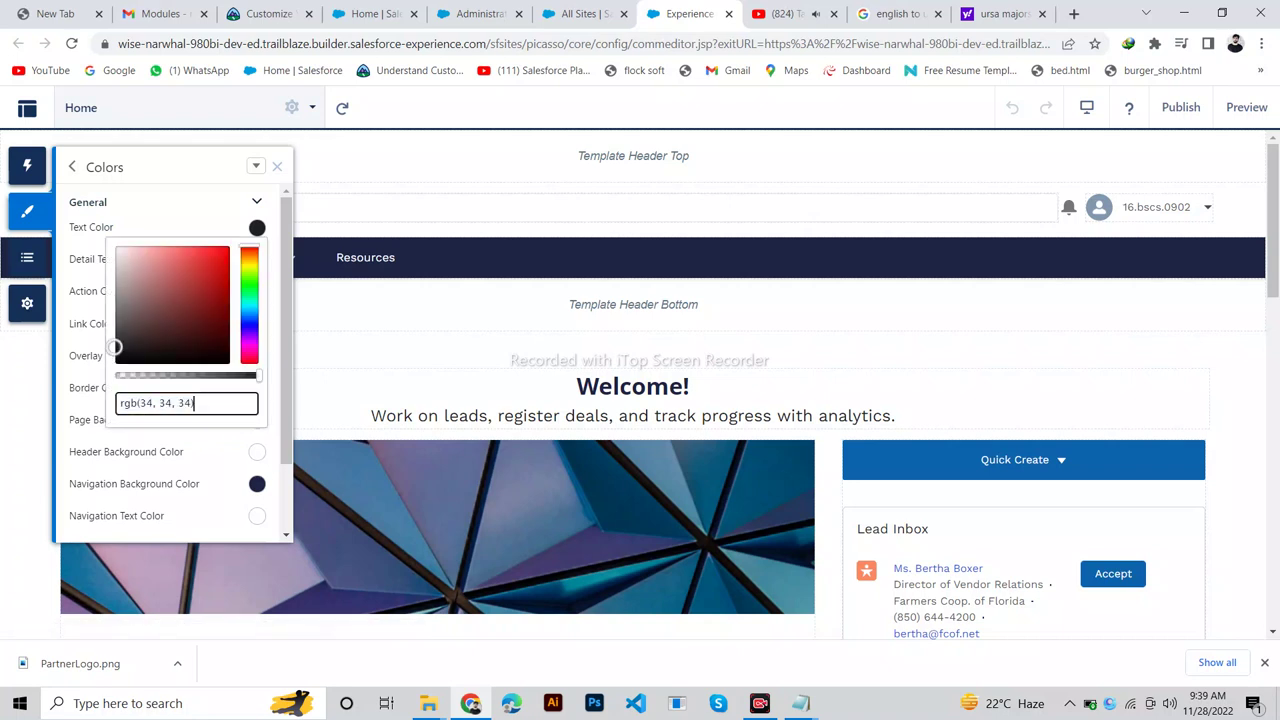
pyautogui.press('BackSpace')
pyautogui.press('BackSpace')
pyautogui.press('BackSpace')
pyautogui.press('BackSpace')
pyautogui.press('BackSpace')
pyautogui.press('BackSpace')
pyautogui.press('BackSpace')
pyautogui.press('BackSpace')
pyautogui.press('BackSpace')
pyautogui.press('BackSpace')
pyautogui.press('BackSpace')
pyautogui.press('BackSpace')
pyautogui.press('BackSpace')
pyautogui.press('BackSpace')
pyautogui.press('BackSpace')
pyautogui.write('rgb(47, 151, 55)')
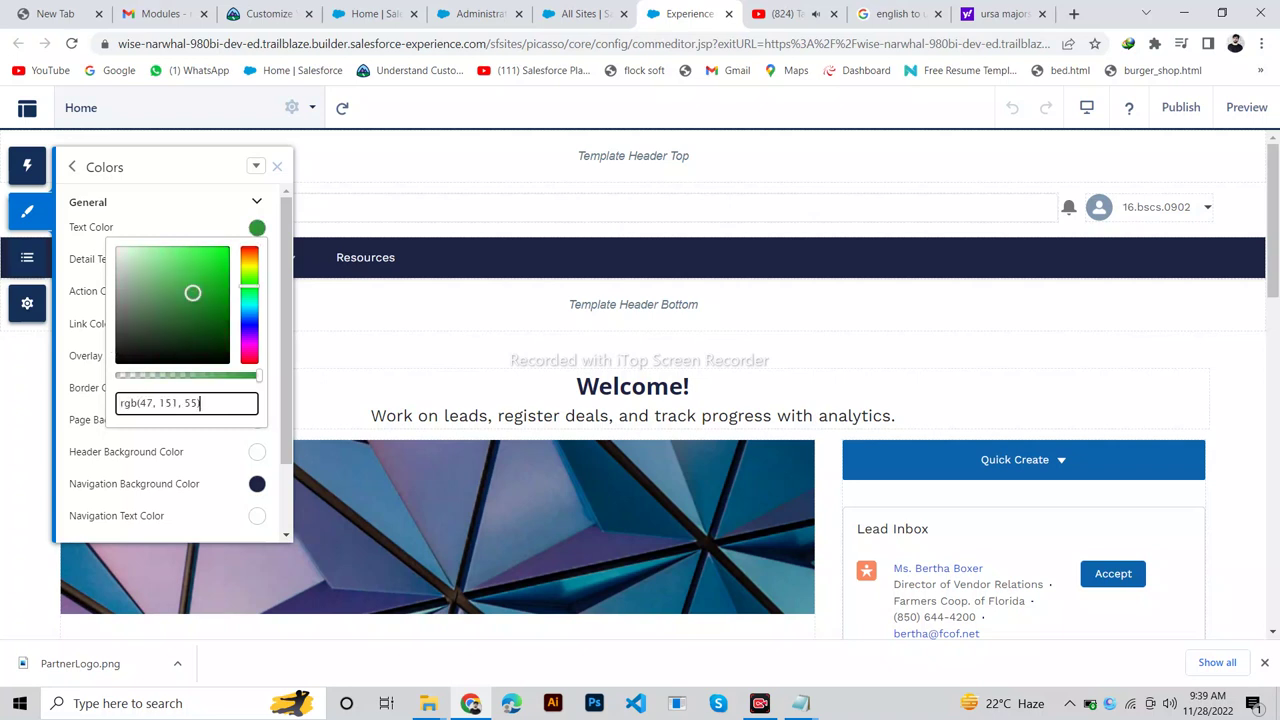
pyautogui.click(88, 202)
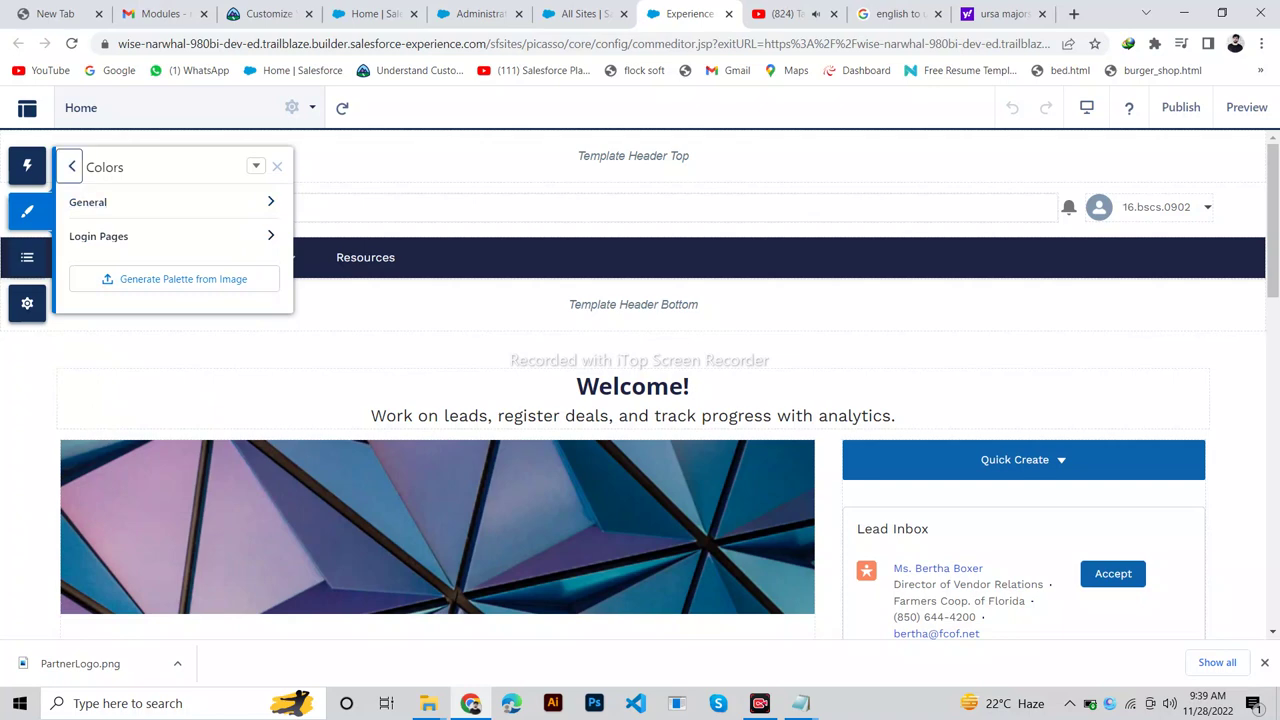
pyautogui.click(72, 167)
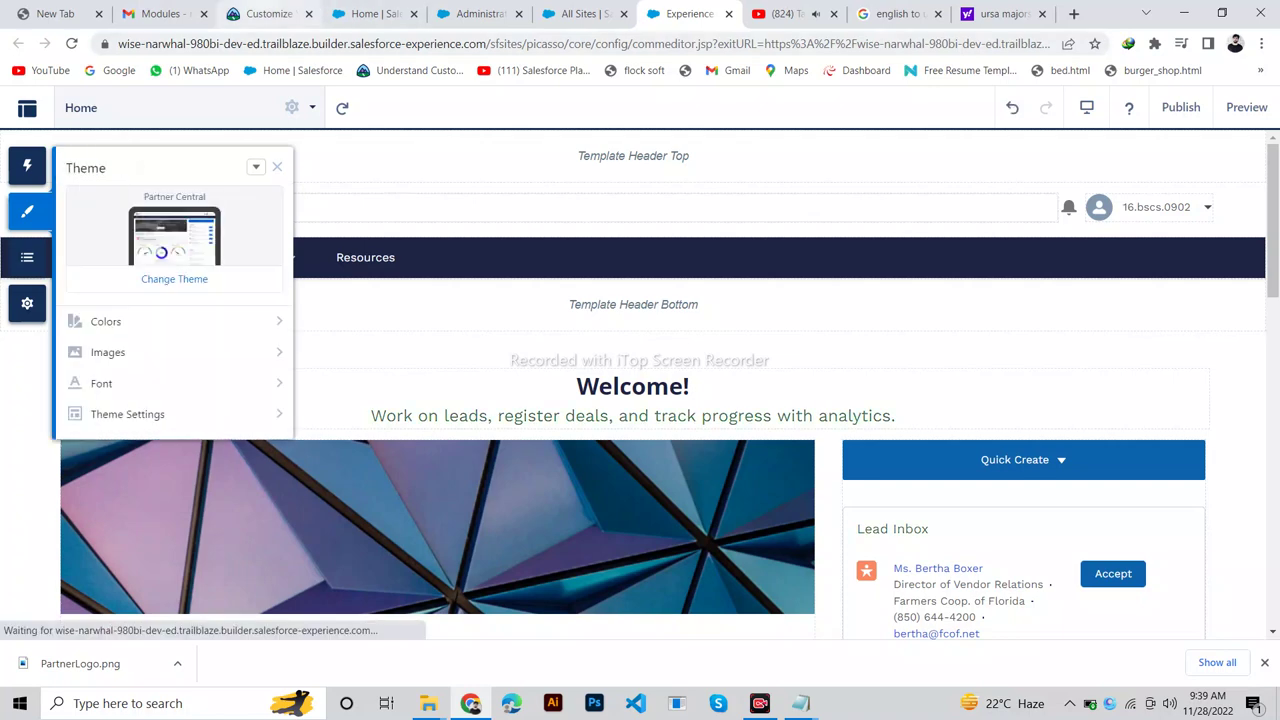
# In the theme Images settings, start uploading a new Company Logo image.
pyautogui.click(262, 13)
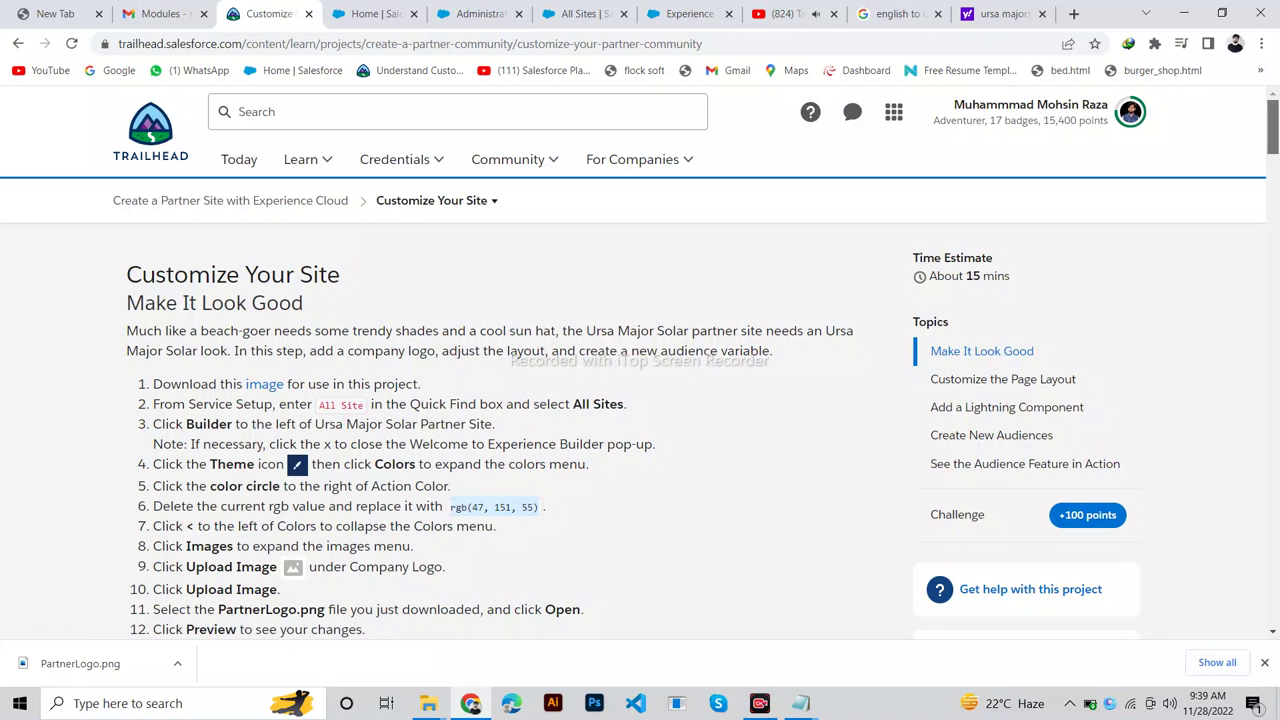
pyautogui.scroll(-3, 640, 360)
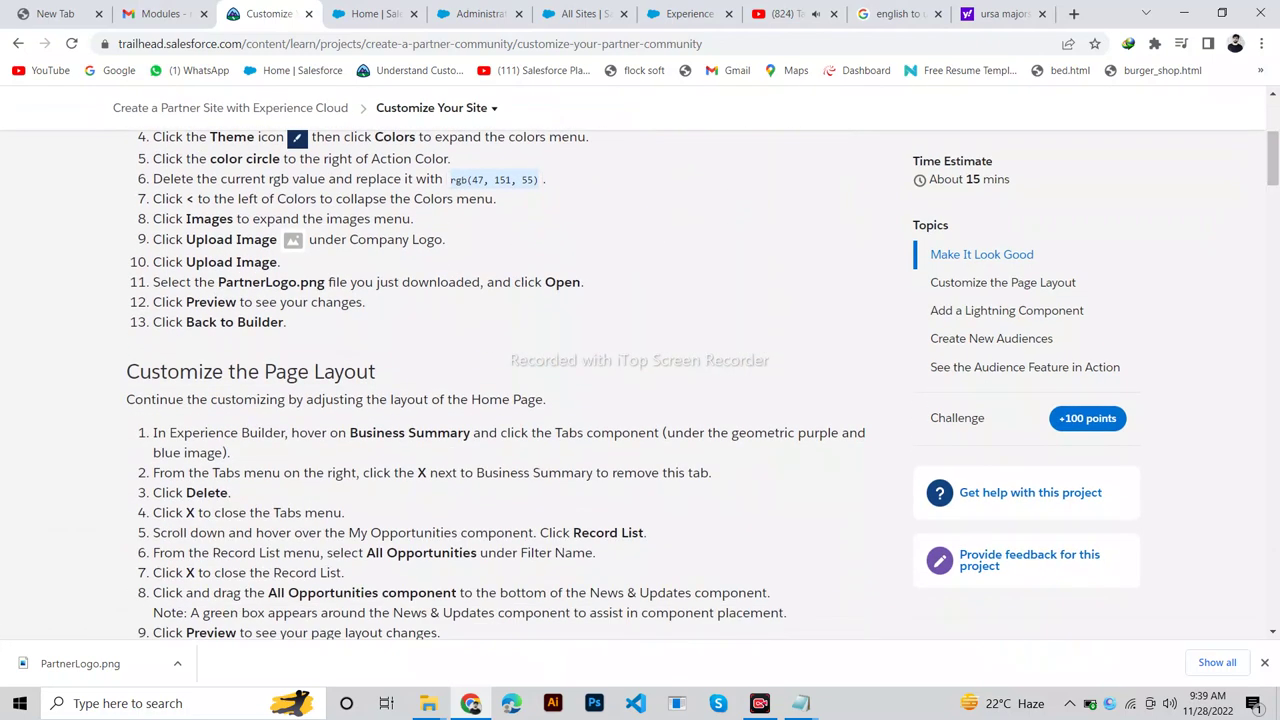
pyautogui.click(688, 13)
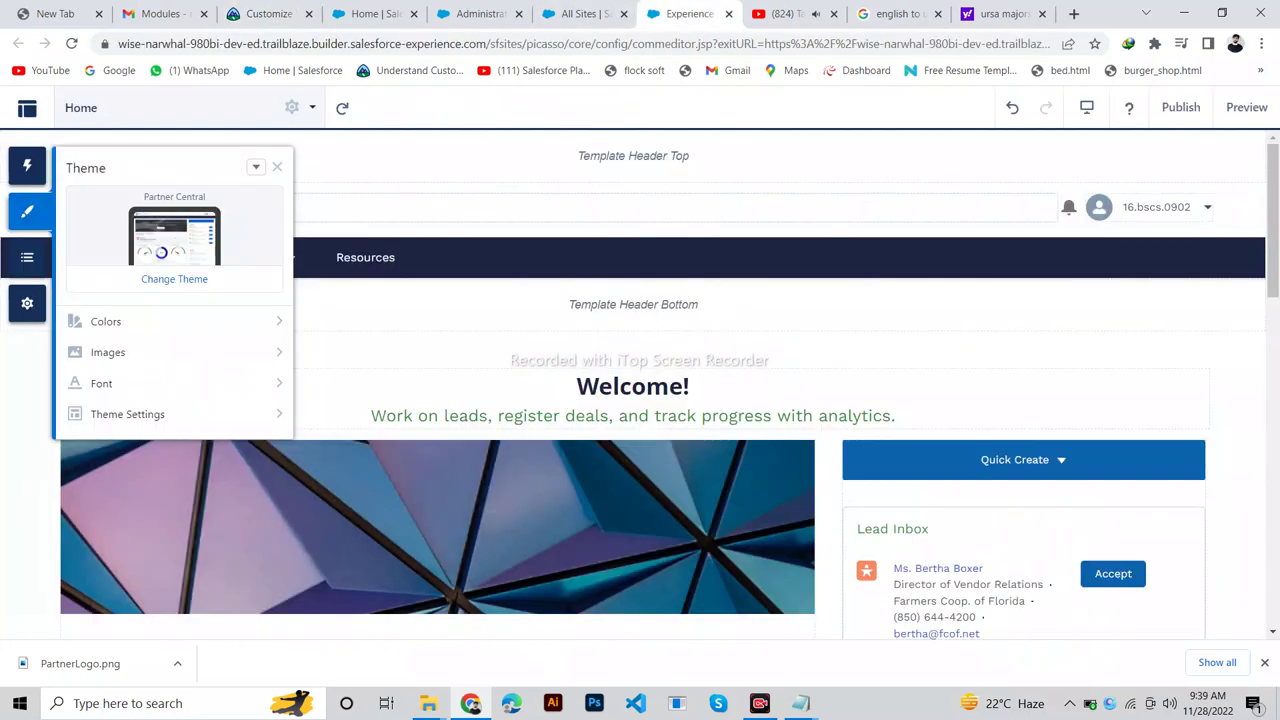
pyautogui.click(108, 352)
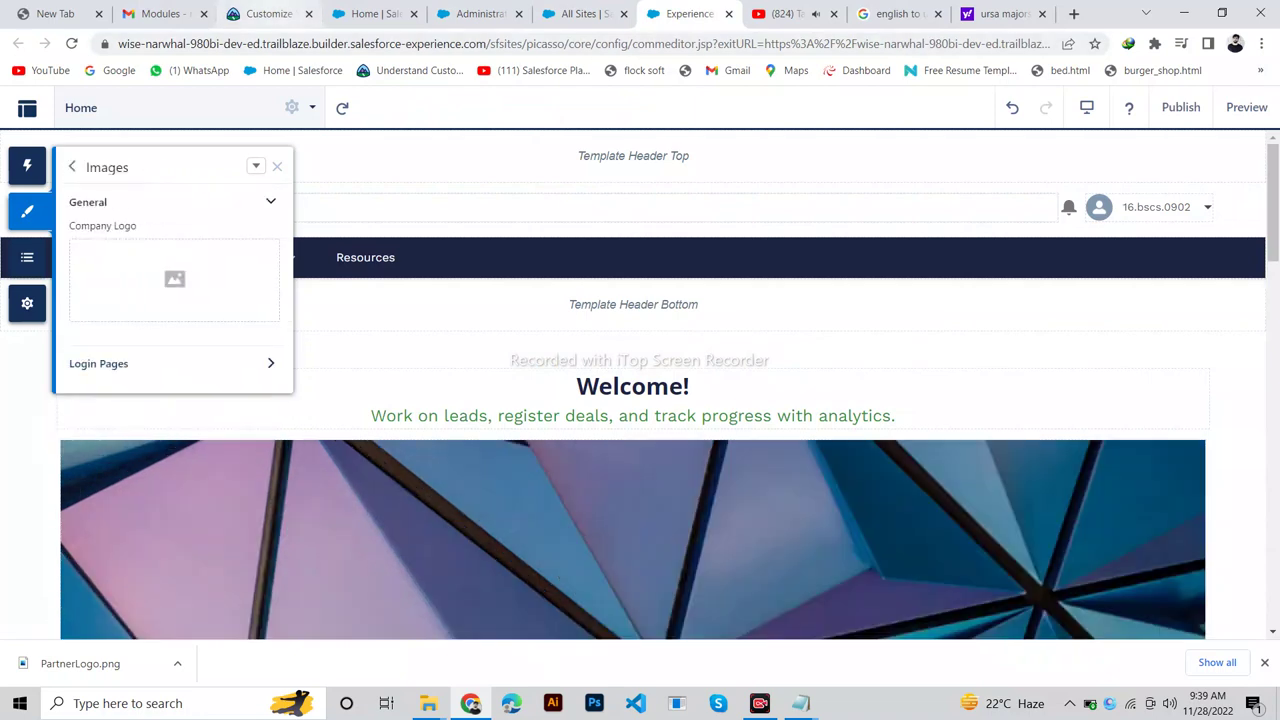
pyautogui.click(262, 13)
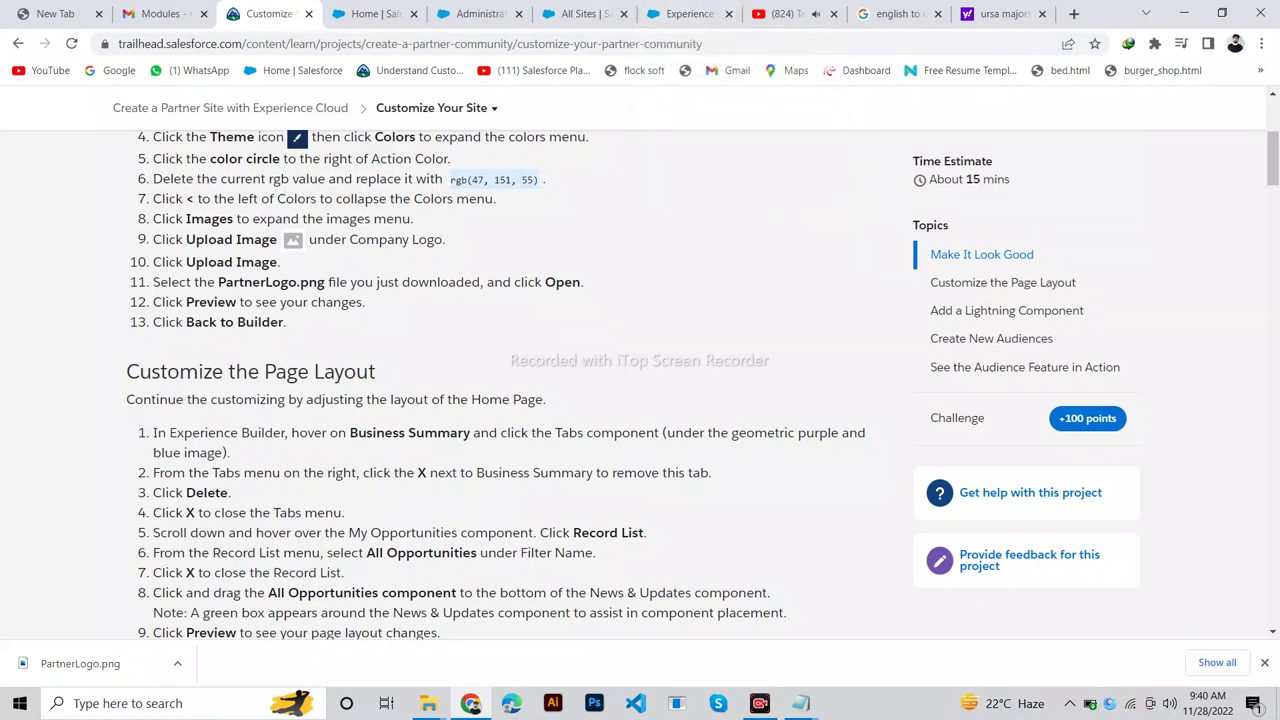
pyautogui.click(688, 13)
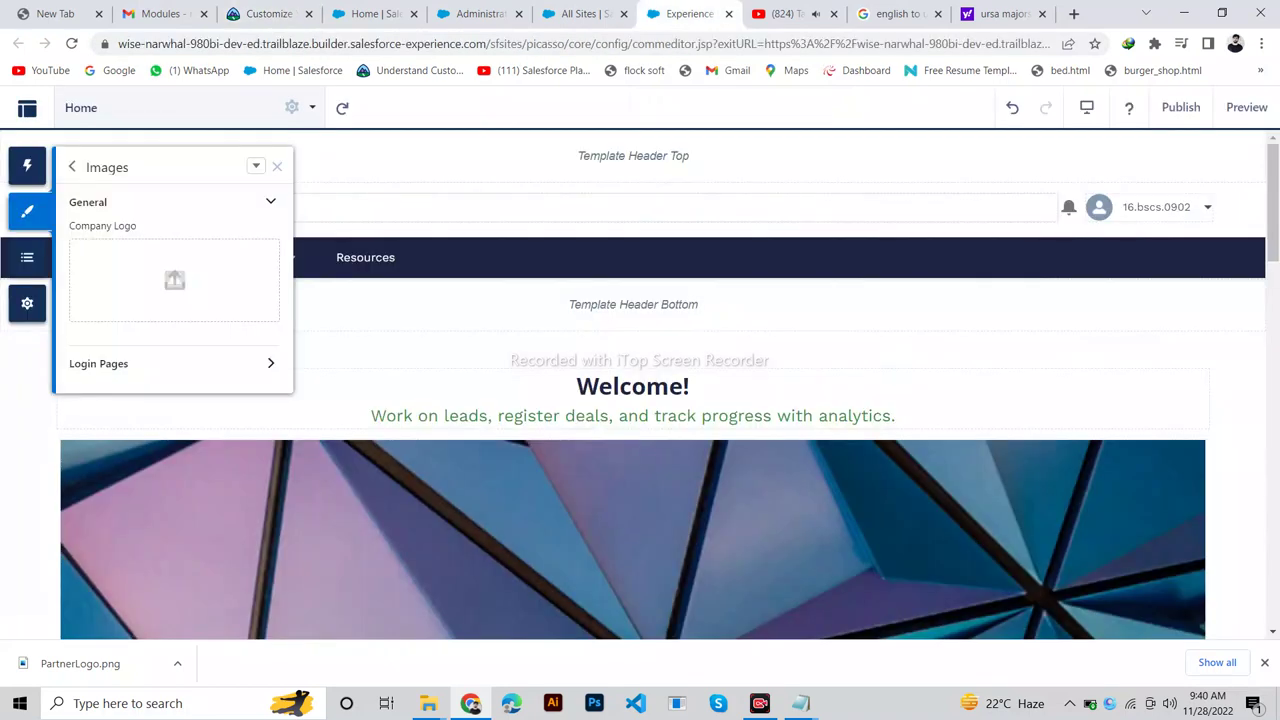
pyautogui.click(172, 281)
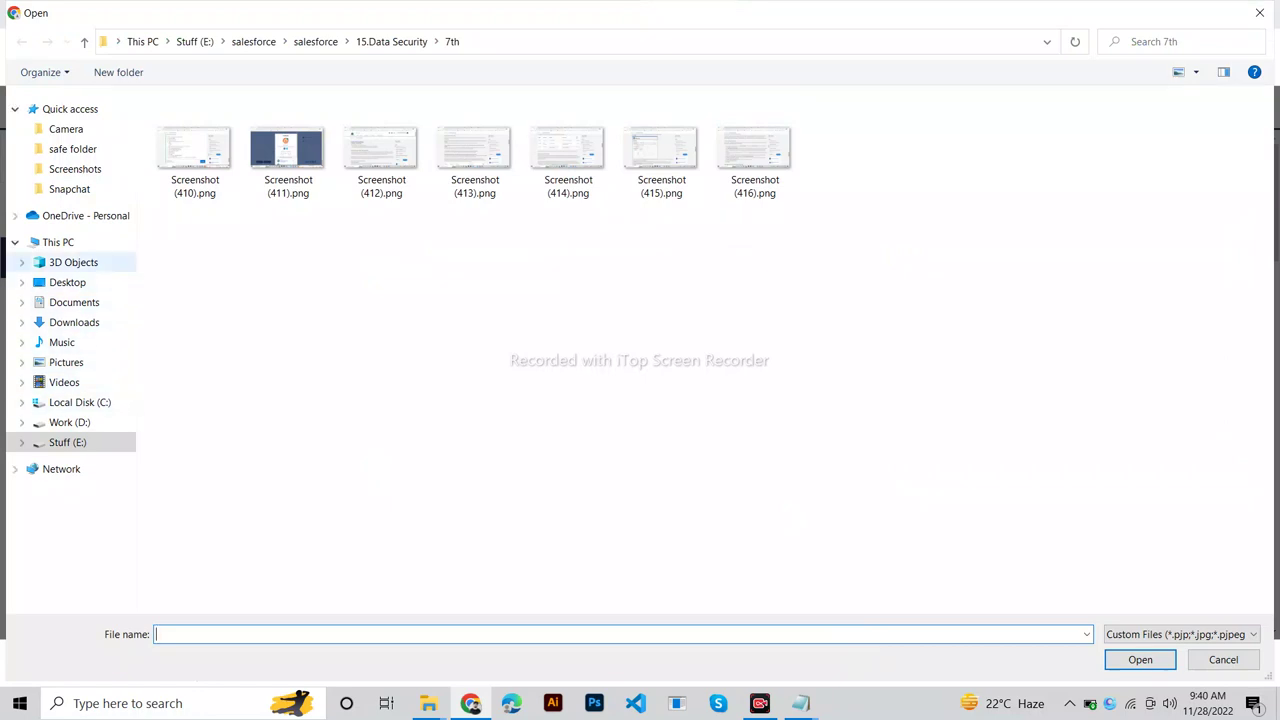
# Try Screenshot (231).png from the Desktop as the Company Logo, leaving the slot empty afterwards.
pyautogui.click(67, 282)
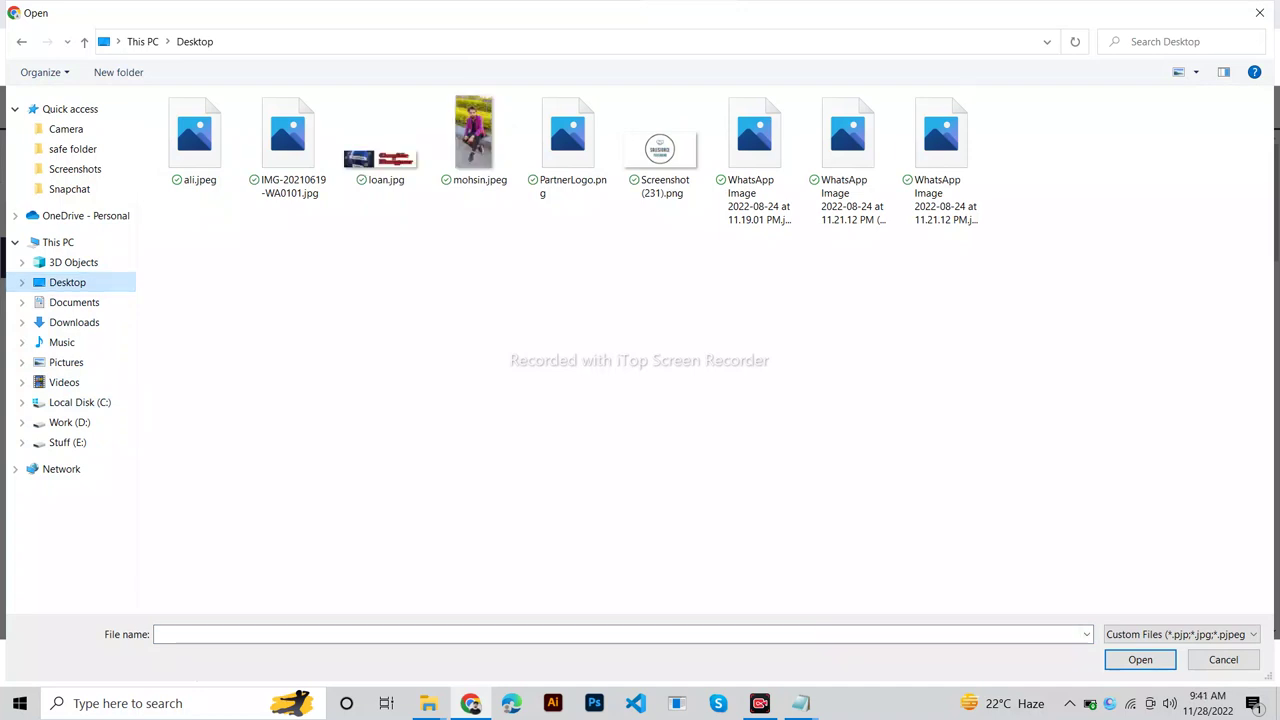
pyautogui.click(661, 150)
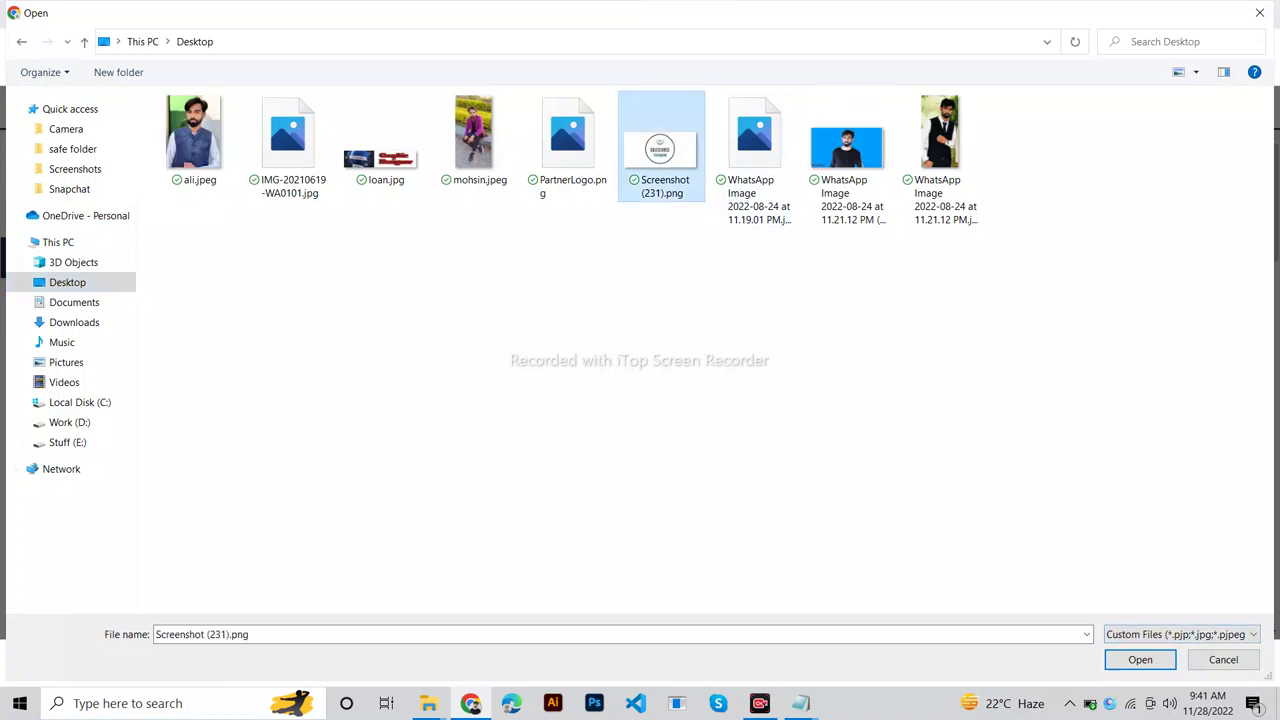
pyautogui.press('Return')
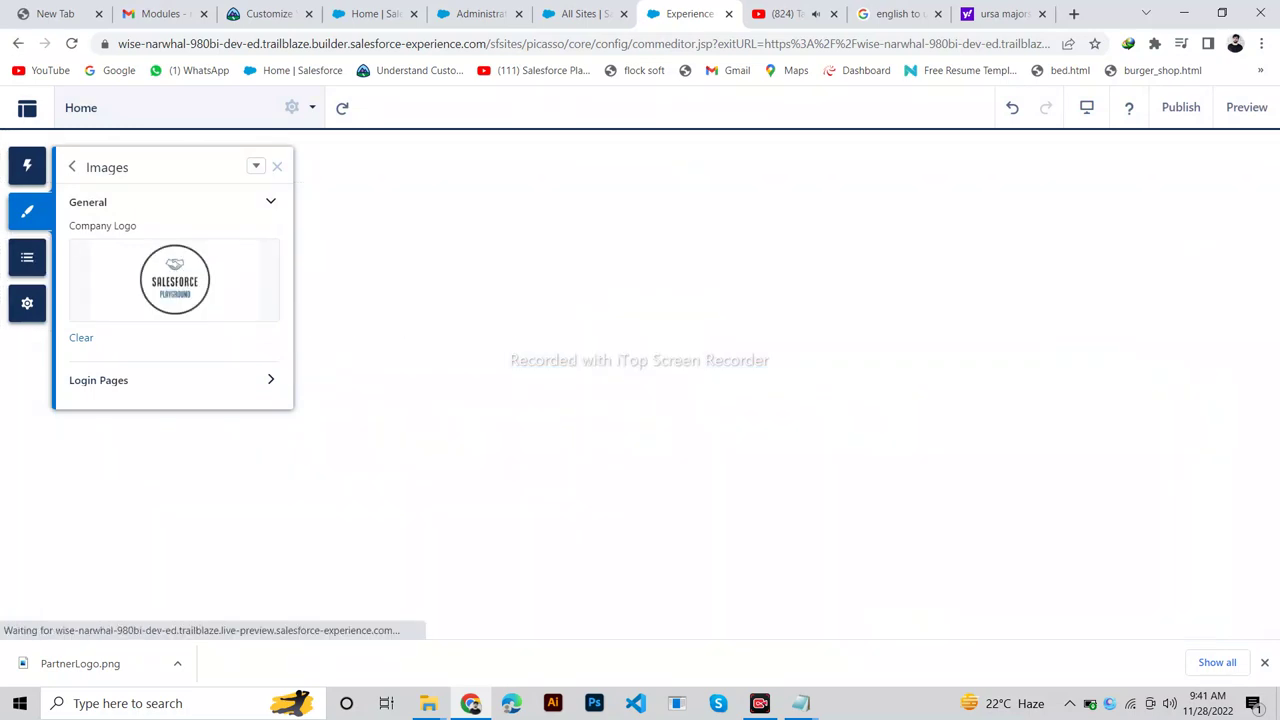
pyautogui.click(268, 14)
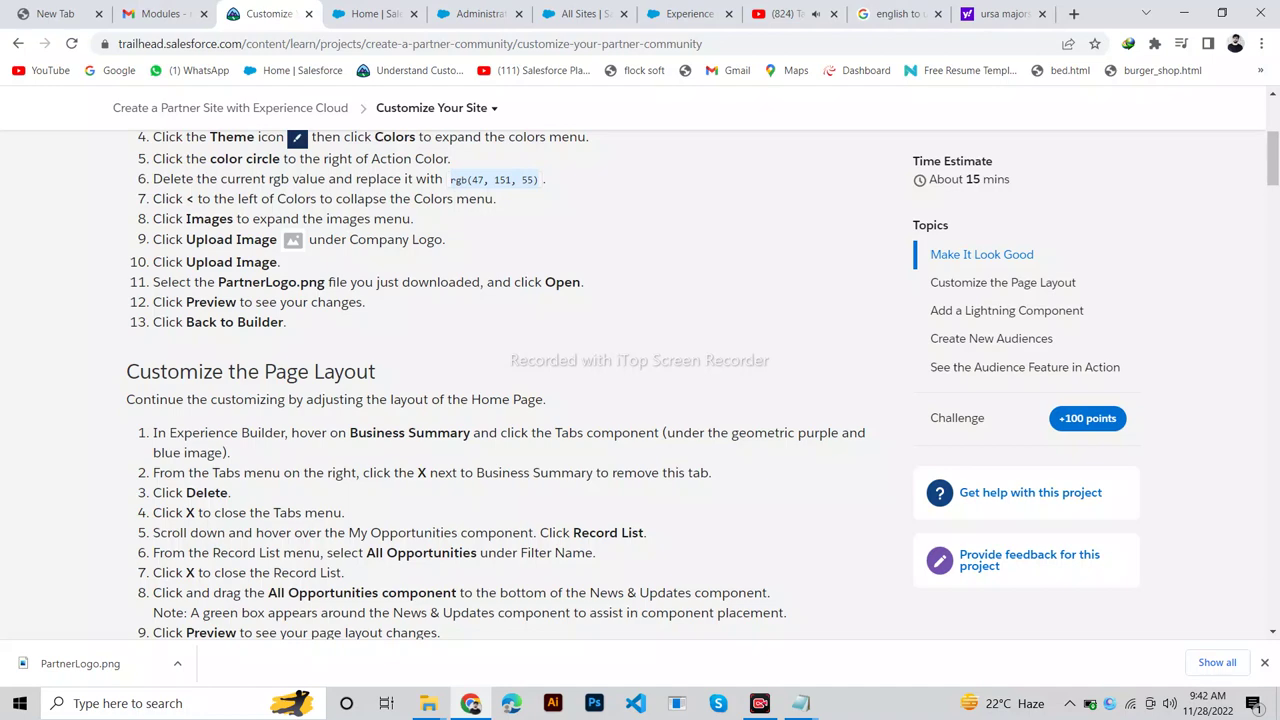
pyautogui.click(688, 14)
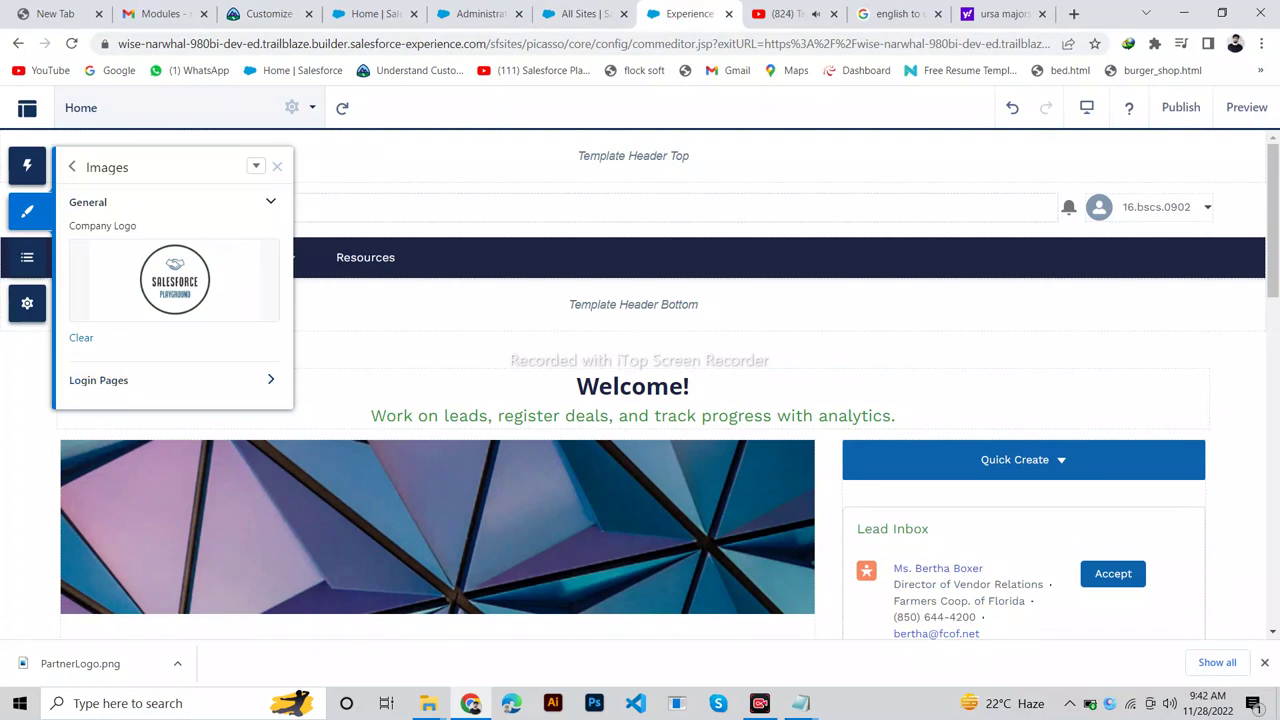
pyautogui.click(262, 14)
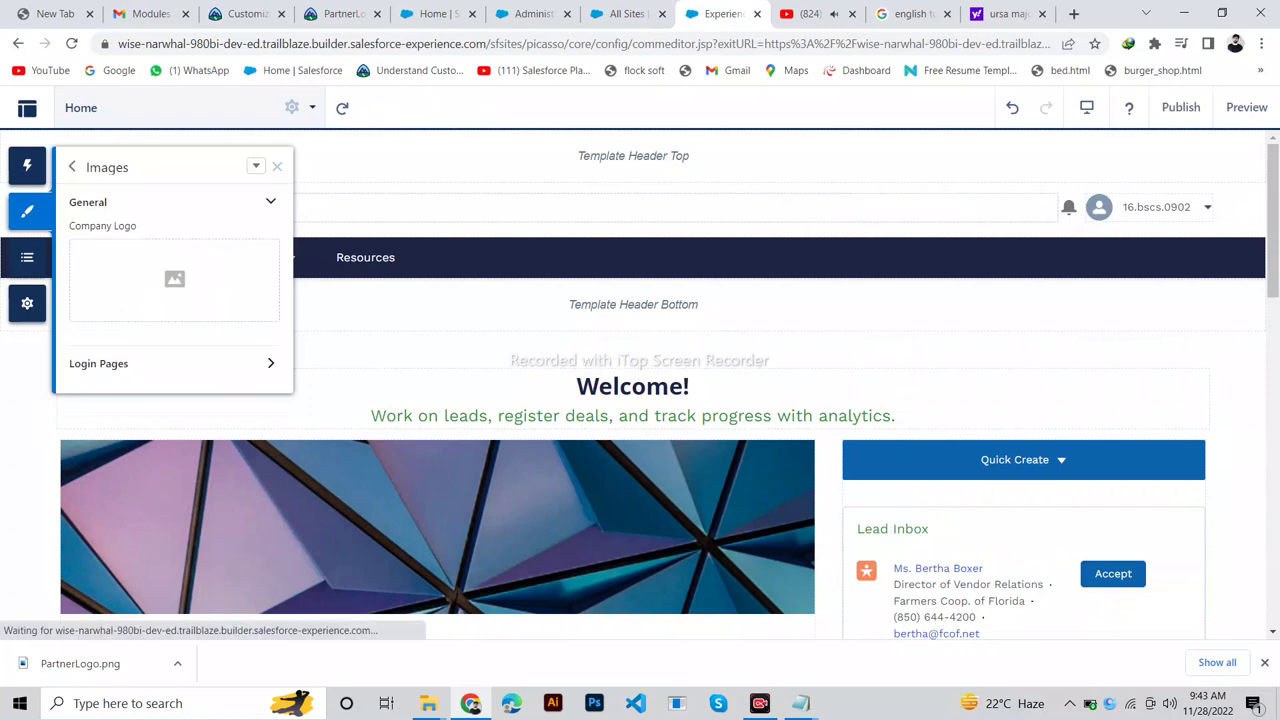
# Upload PartnerLogo.png from the Desktop as the Company Logo.
pyautogui.click(174, 280)
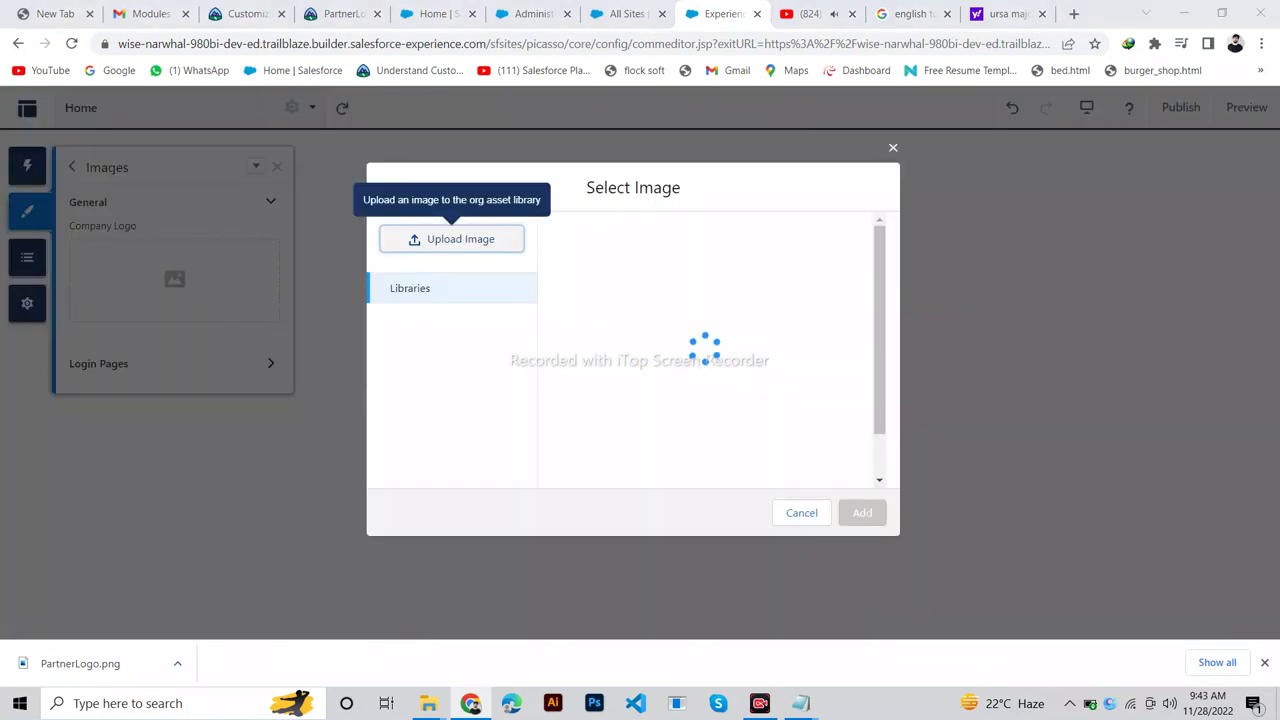
pyautogui.click(451, 239)
pyautogui.click(567, 148)
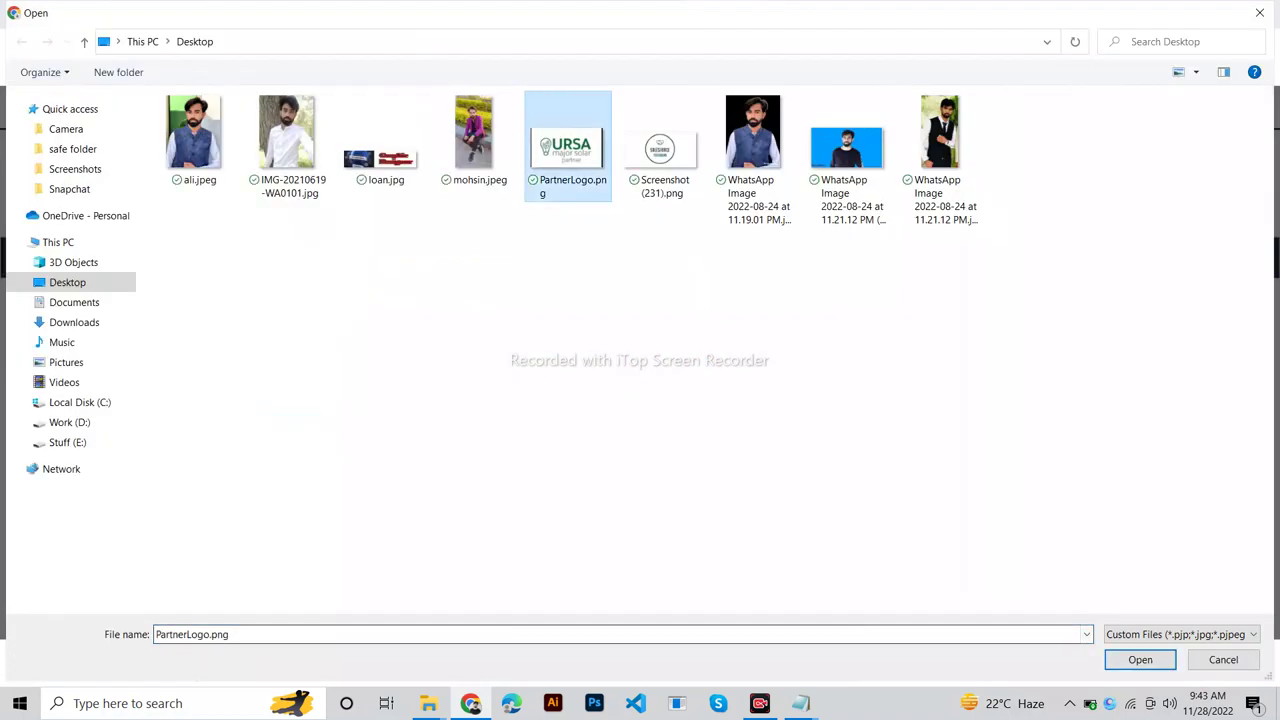
pyautogui.click(1140, 659)
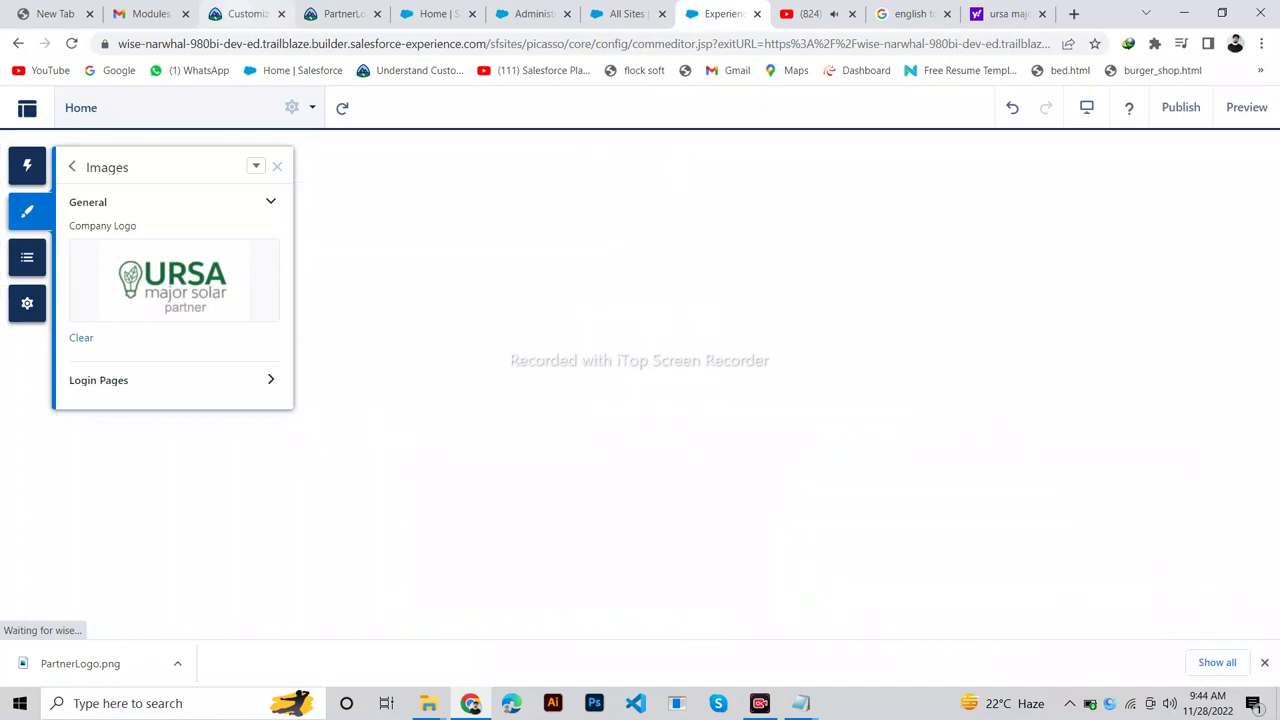
pyautogui.hotkey('ctrl', '3')
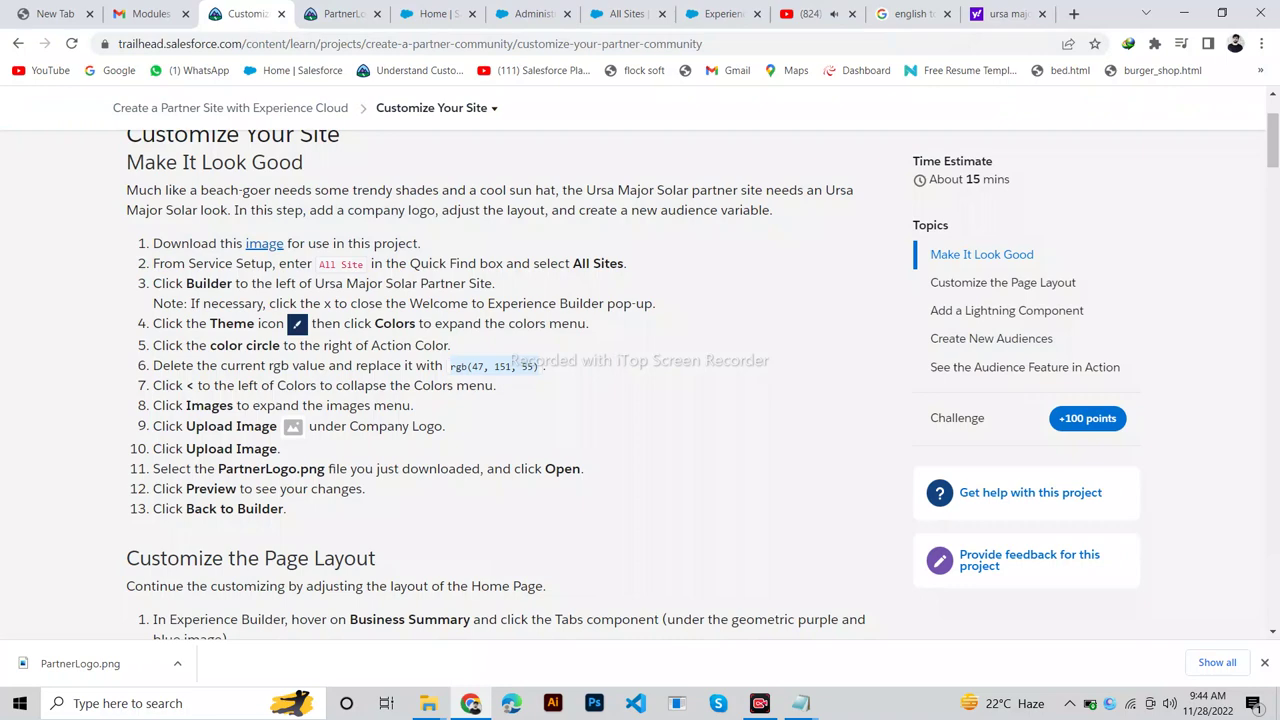
# Return to the main theme settings, then scroll Trailhead to Customize the Page Layout.
pyautogui.hotkey('ctrl', '8')
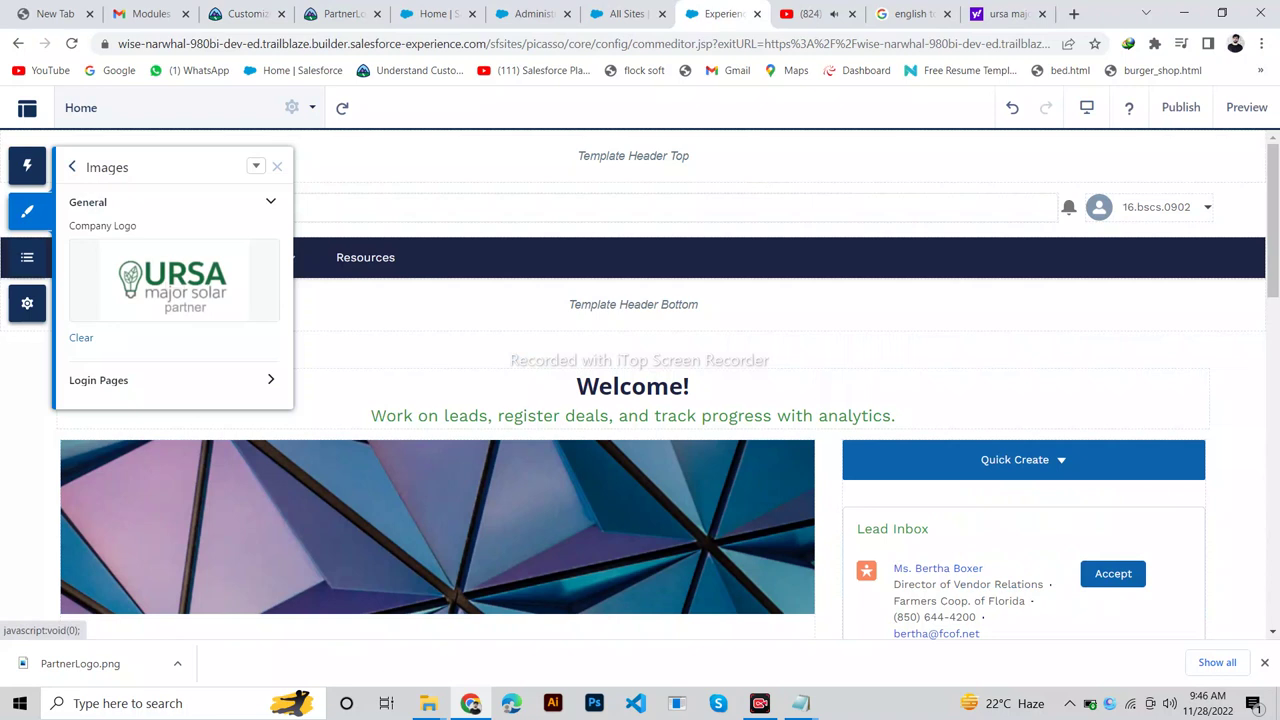
pyautogui.click(72, 166)
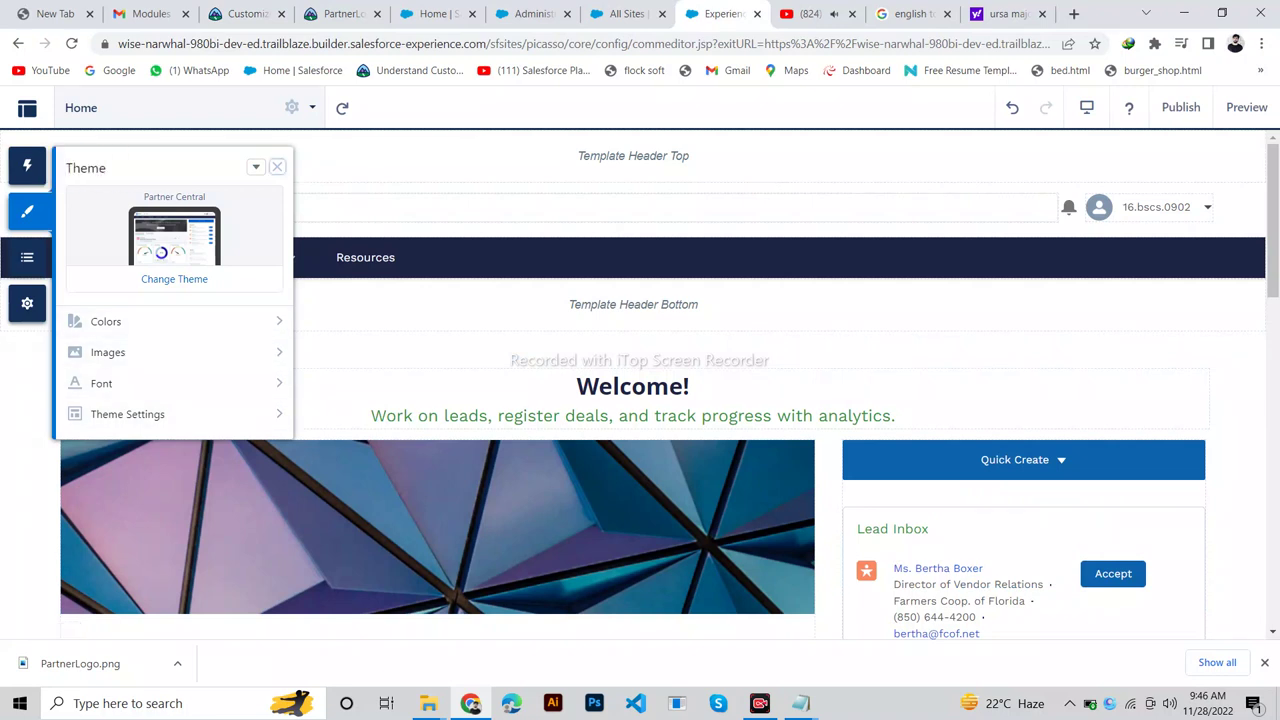
pyautogui.click(240, 14)
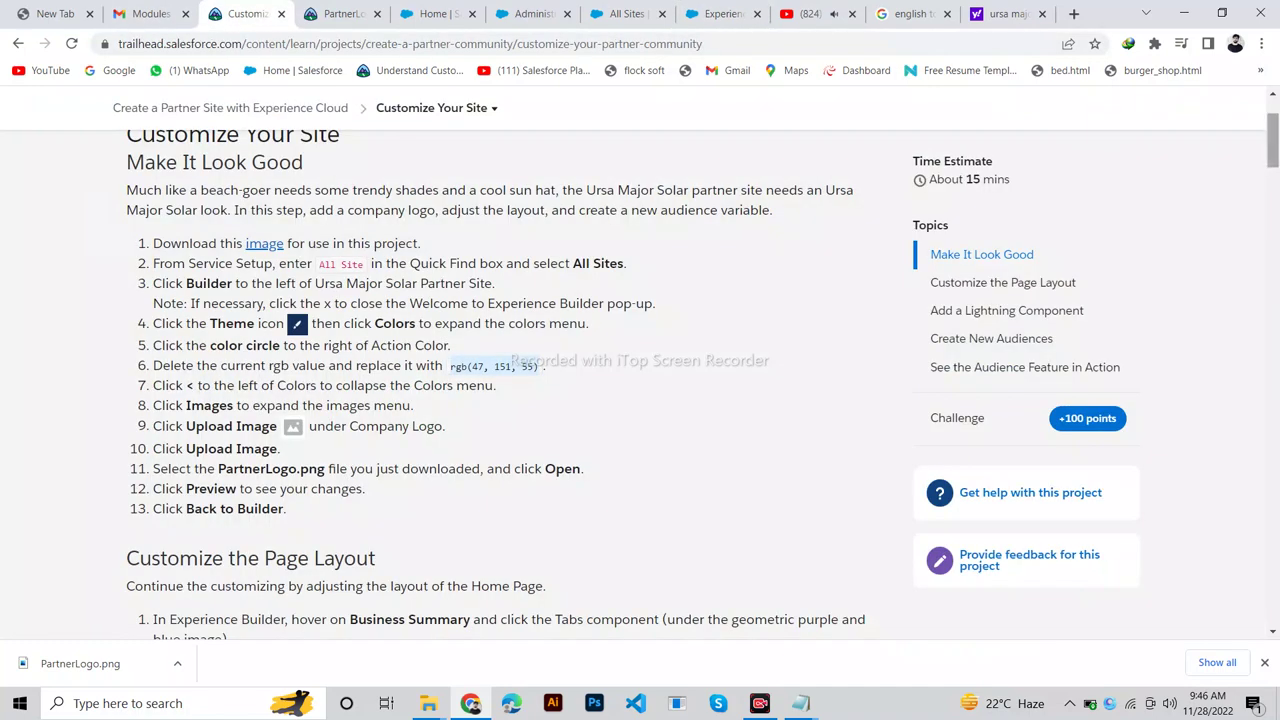
pyautogui.scroll(-3, 700, 384)
pyautogui.scroll(-1, 700, 384)
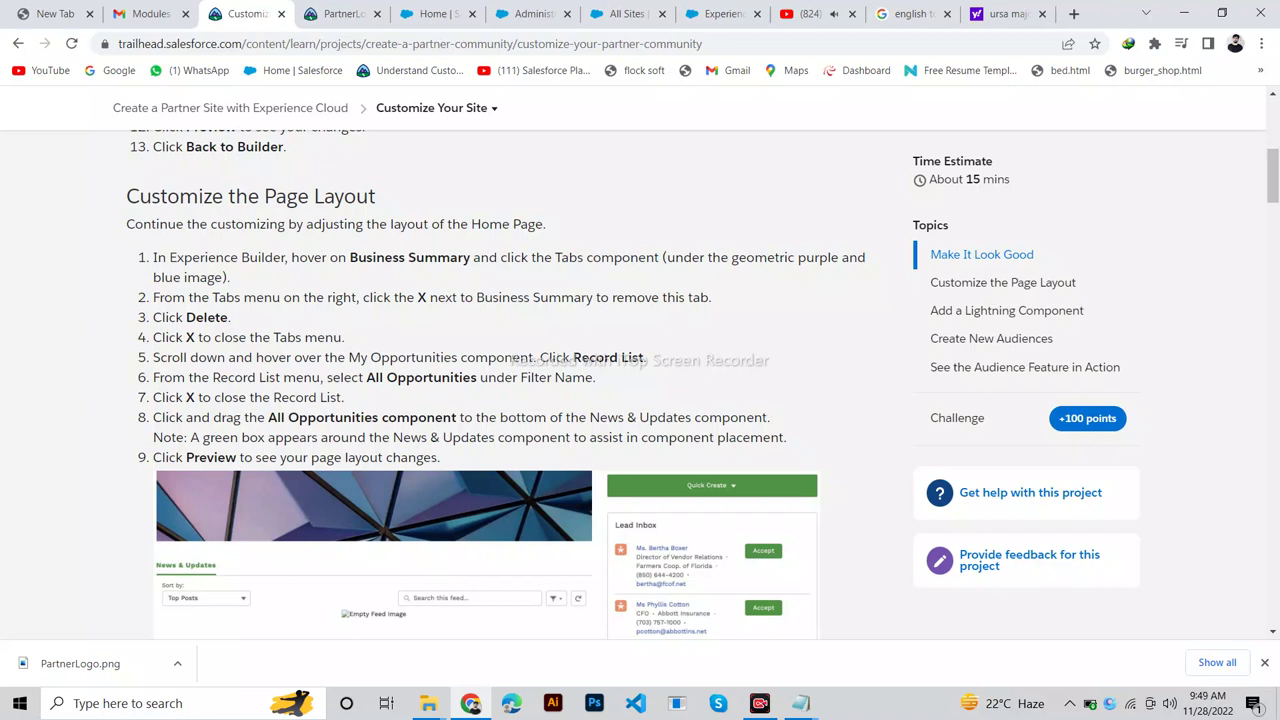
pyautogui.tripleClick(410, 257)
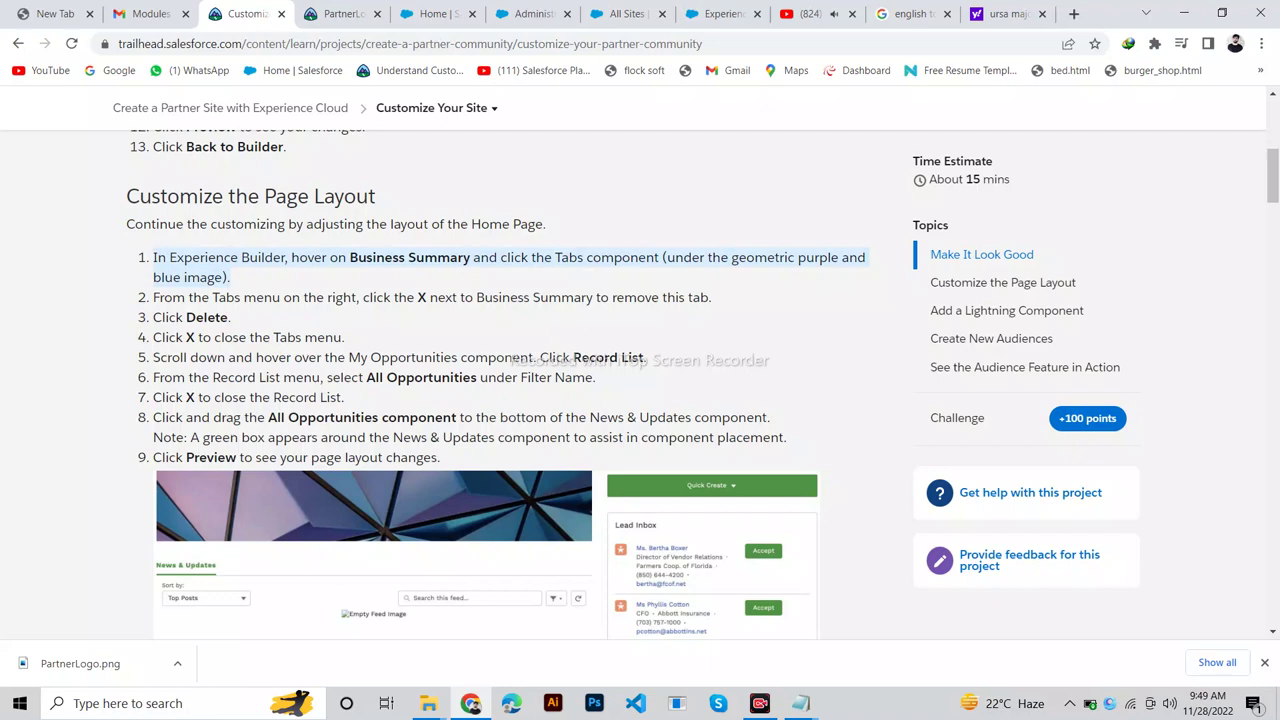
pyautogui.click(715, 14)
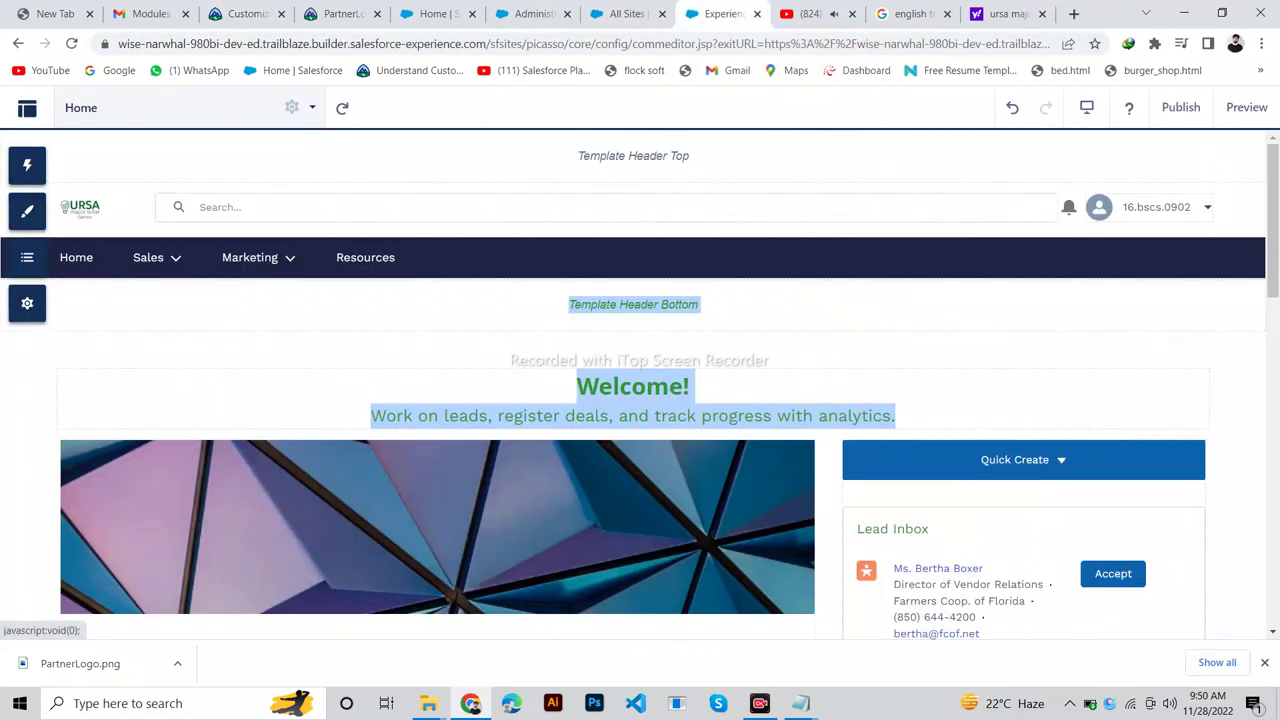
pyautogui.scroll(-3, 640, 384)
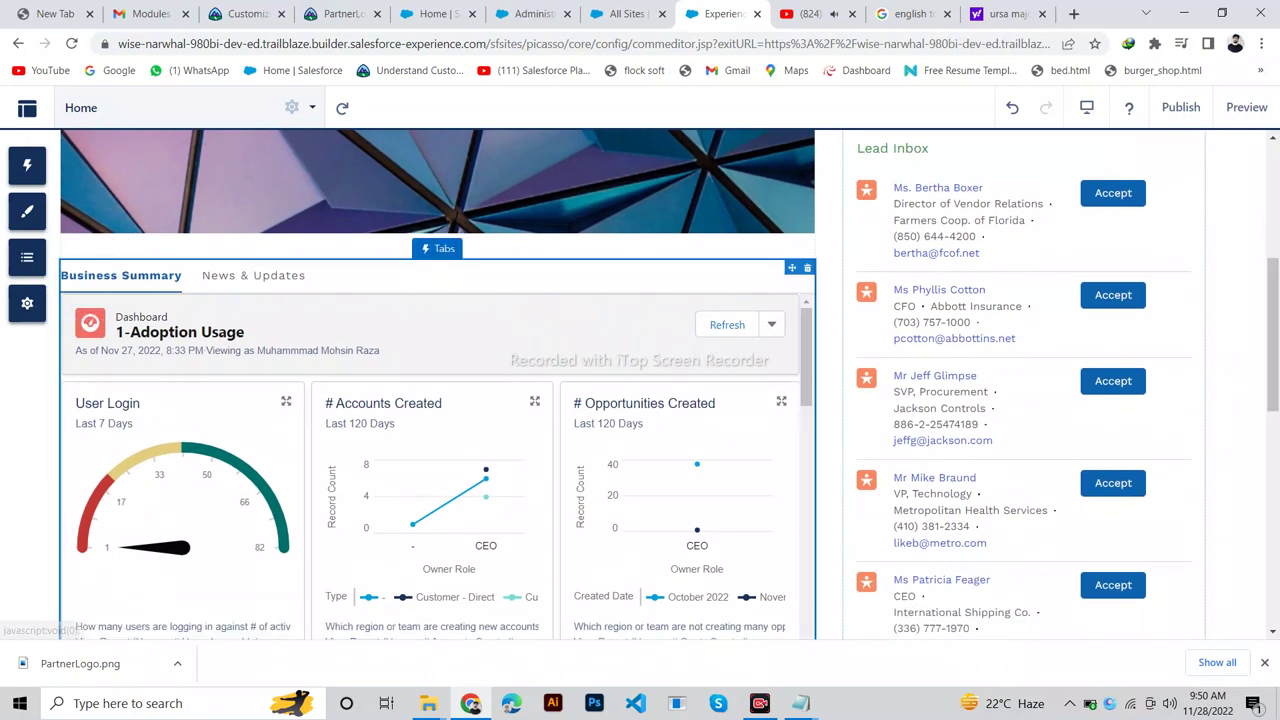
pyautogui.click(440, 249)
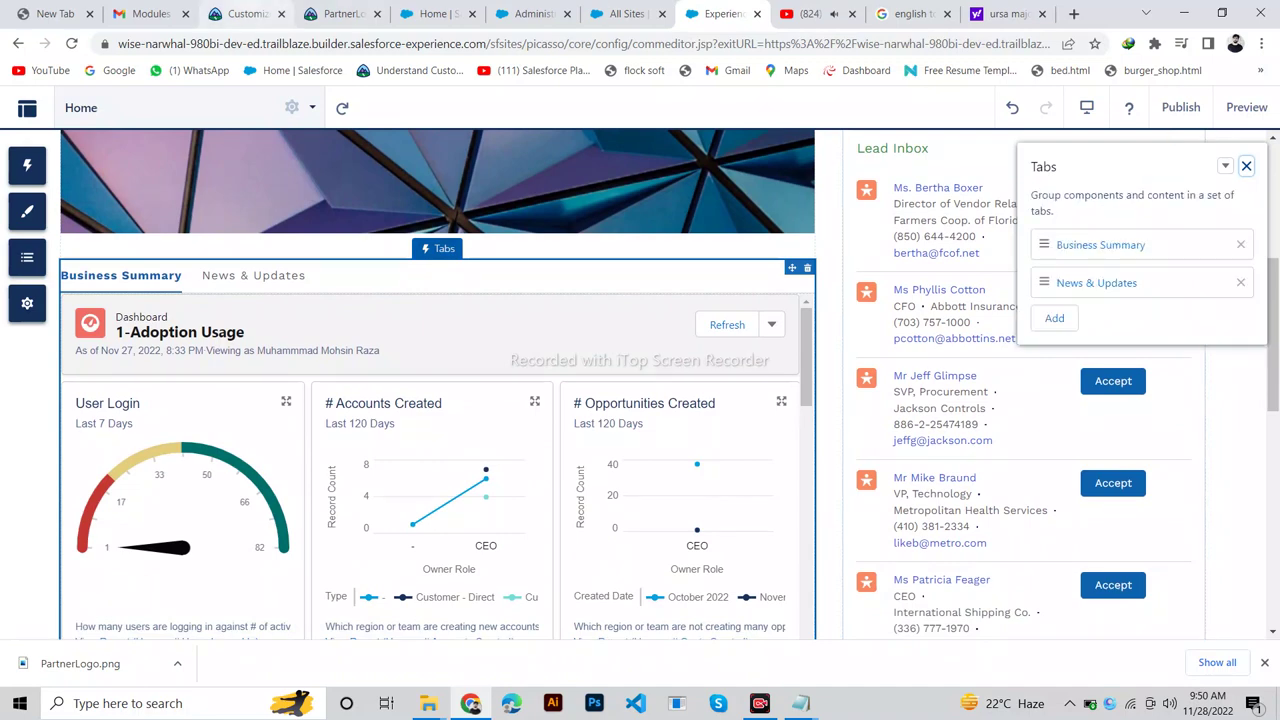
pyautogui.click(243, 14)
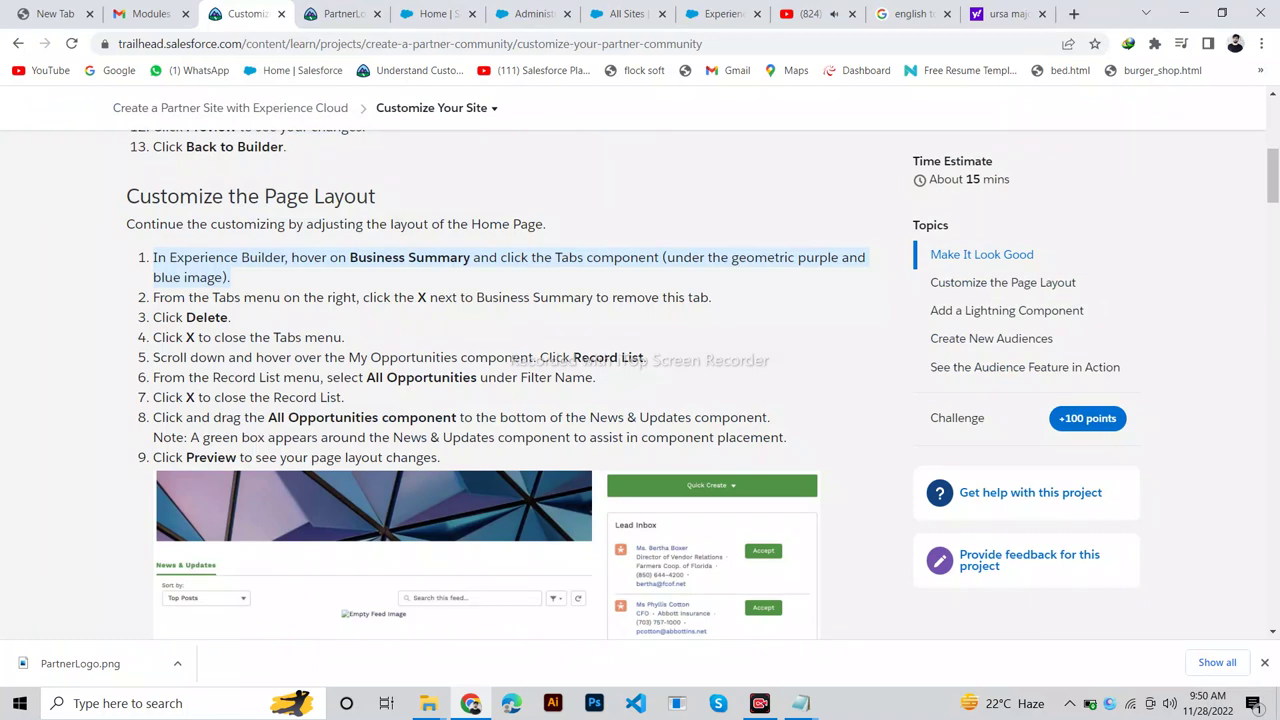
pyautogui.click(715, 14)
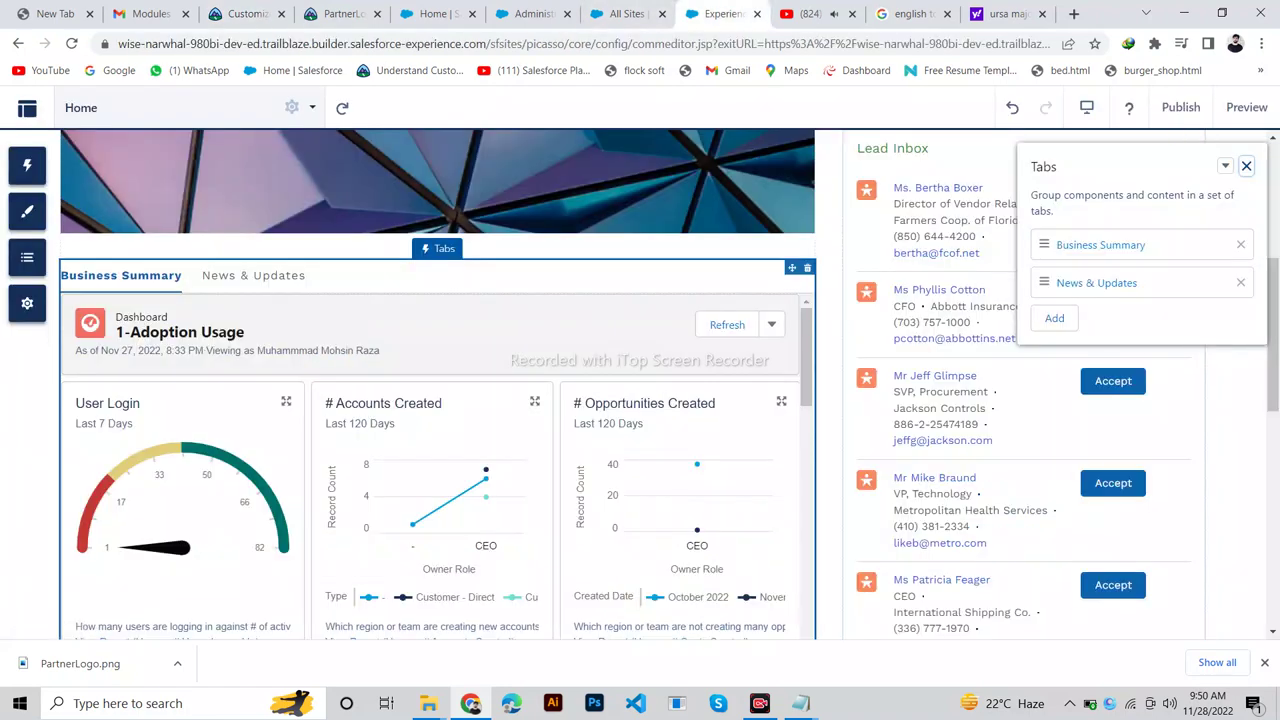
pyautogui.click(1246, 166)
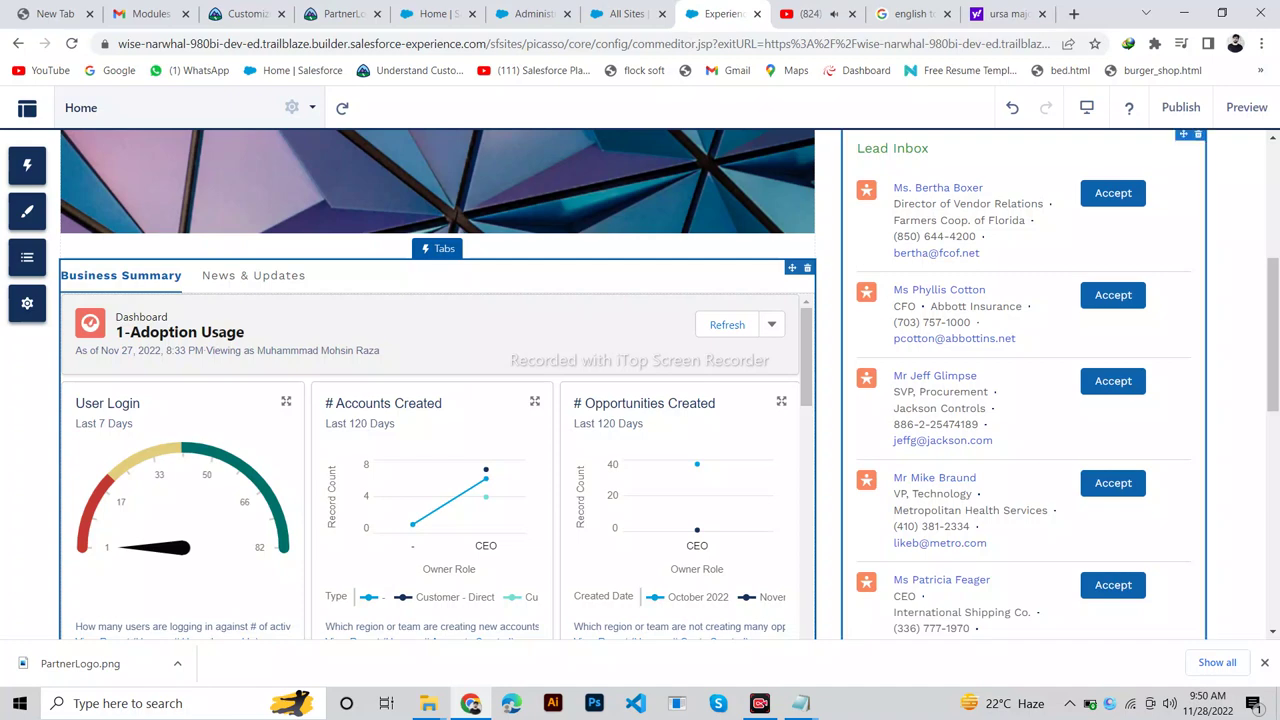
pyautogui.click(245, 14)
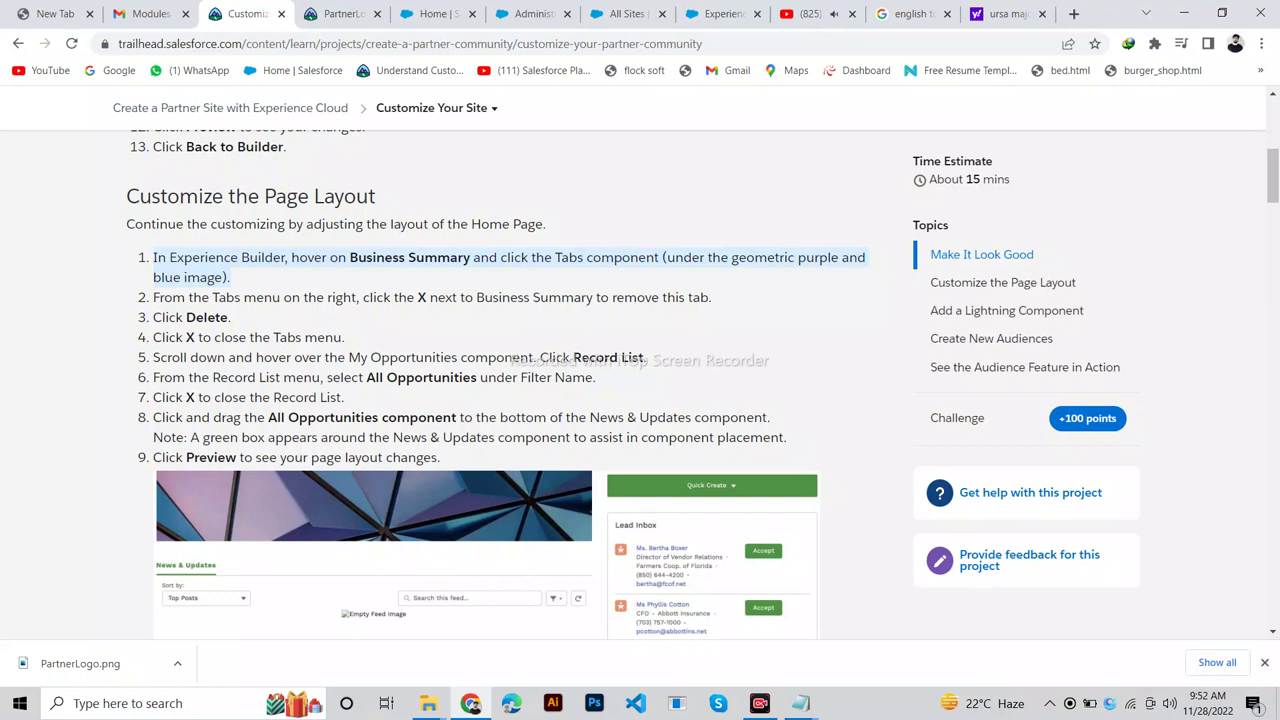
# Trash the Business Summary / News & Updates Tabs component and confirm Delete.
pyautogui.moveTo(230, 317); pyautogui.dragTo(153, 317)
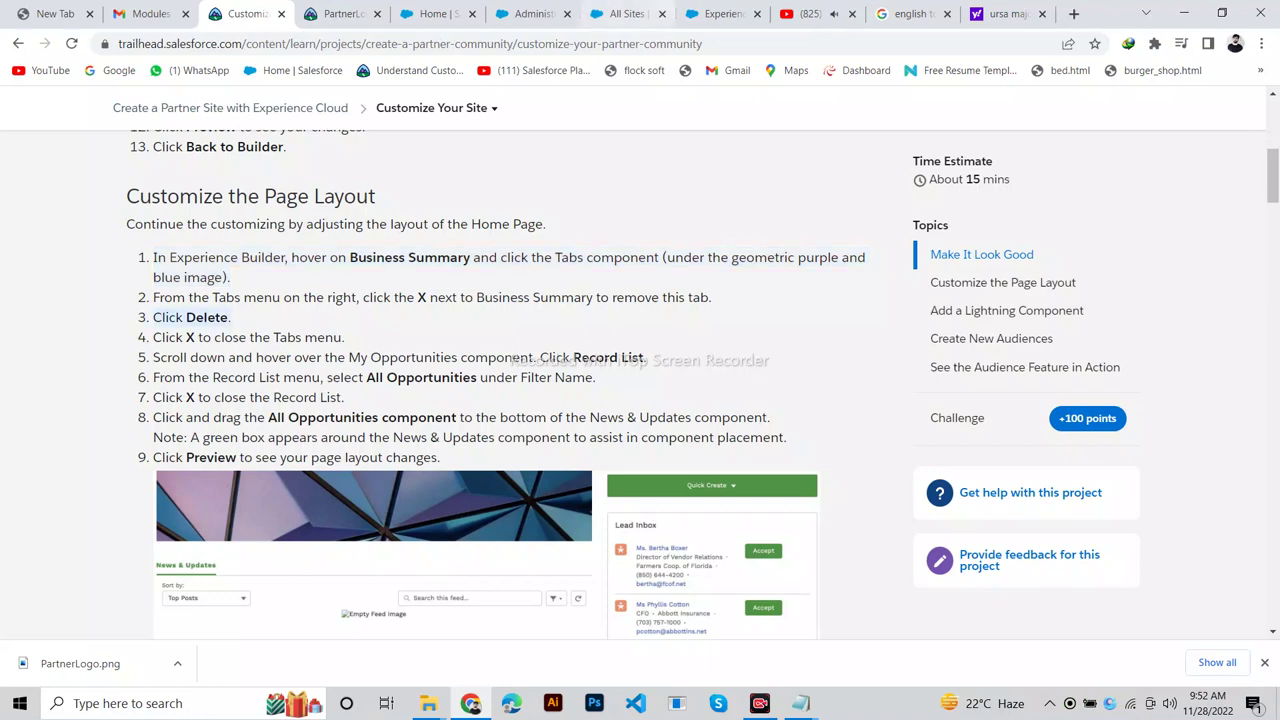
pyautogui.click(715, 13)
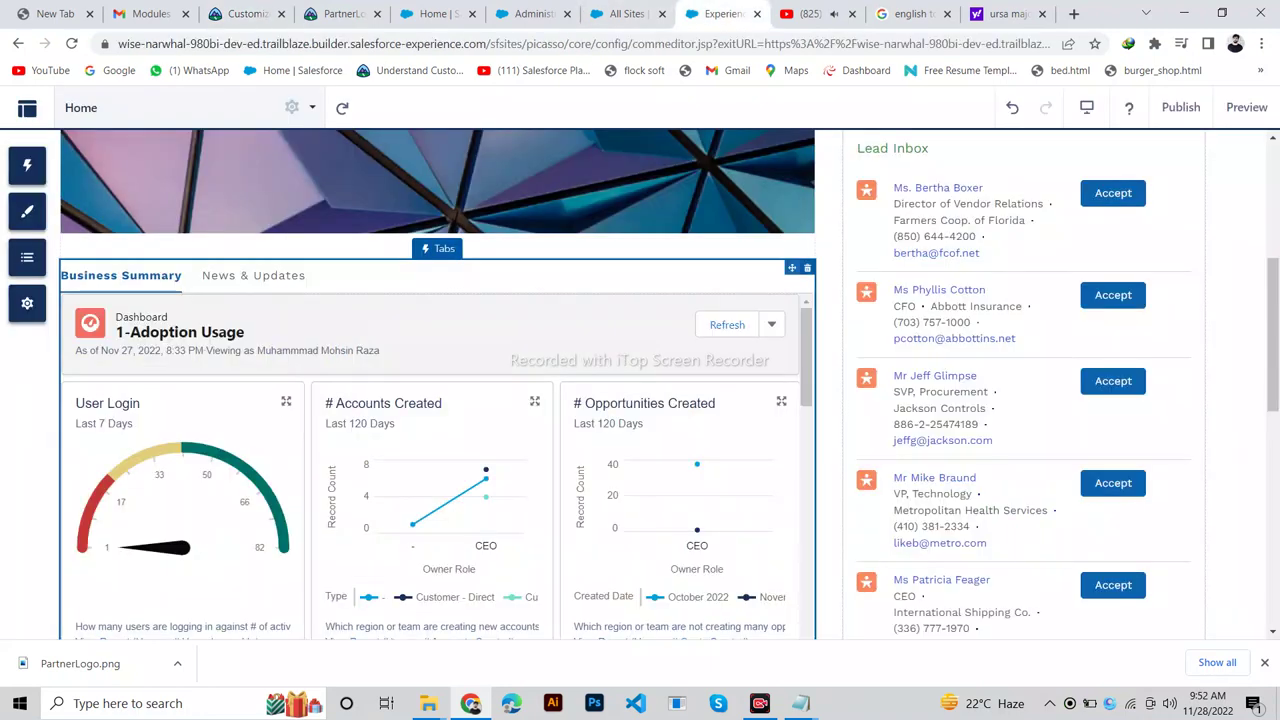
pyautogui.click(807, 268)
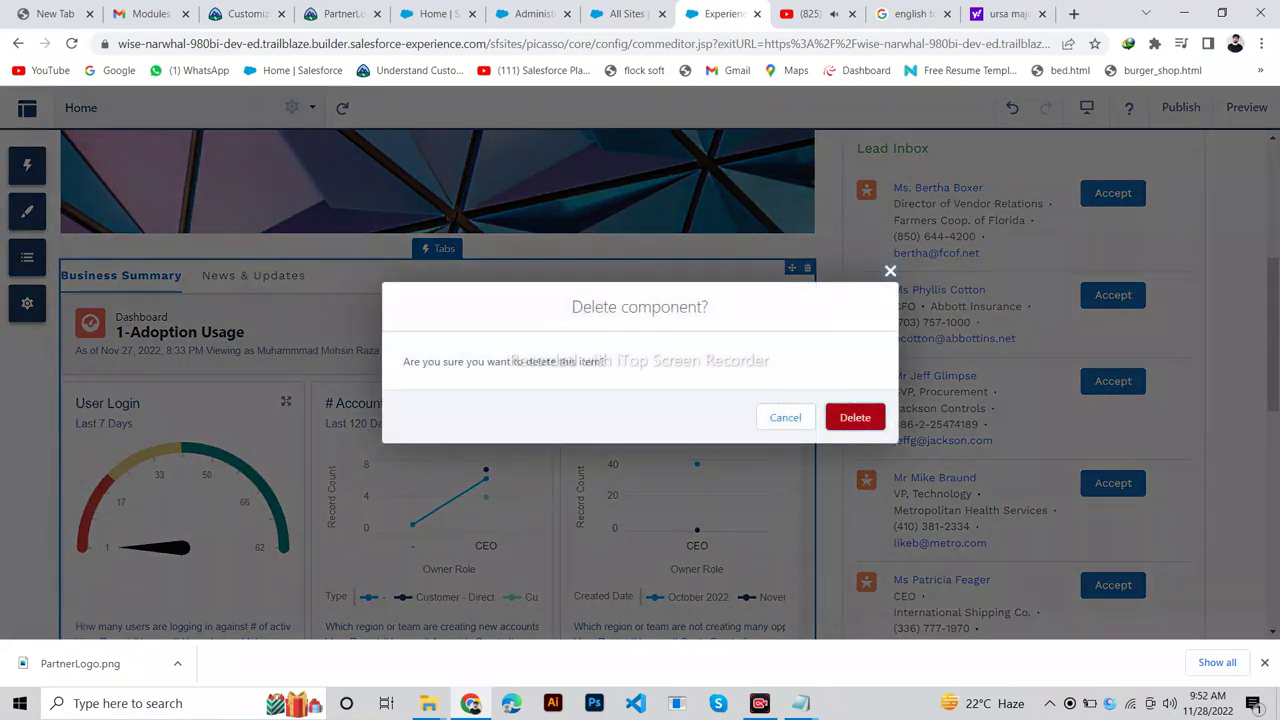
pyautogui.click(855, 417)
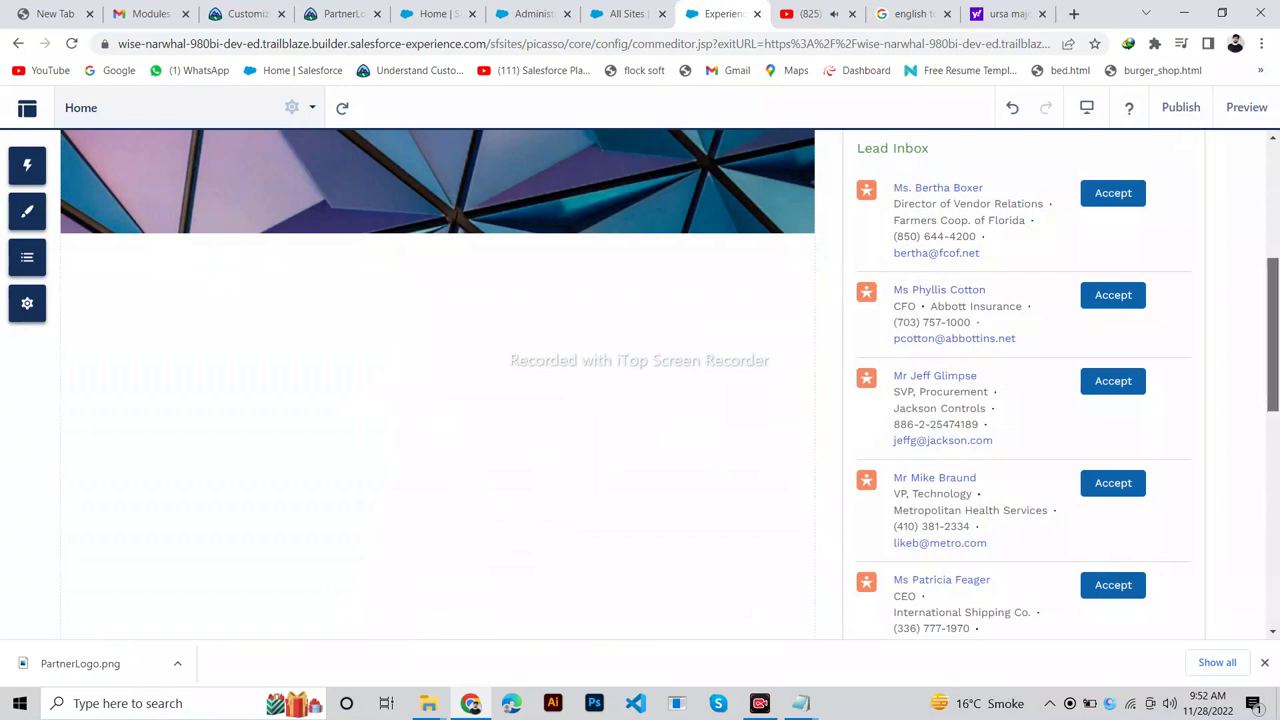
pyautogui.scroll(2, 640, 384)
pyautogui.scroll(2, 640, 384)
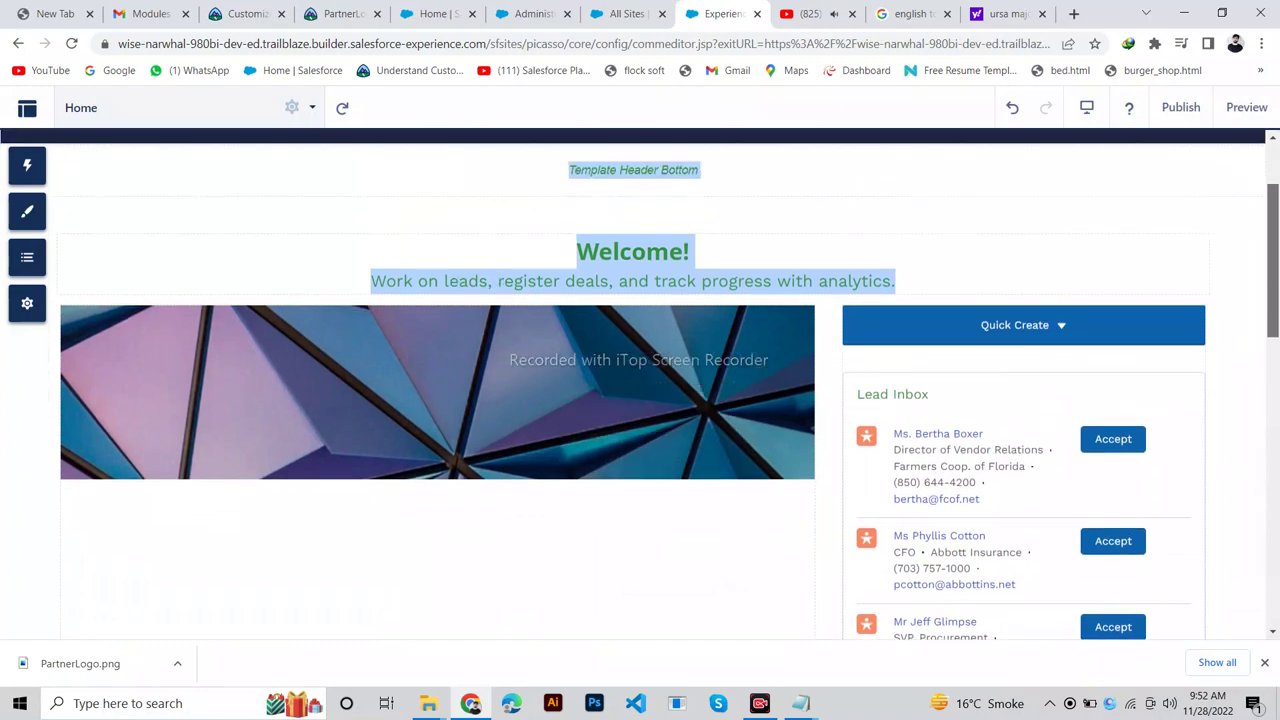
pyautogui.scroll(-4, 640, 384)
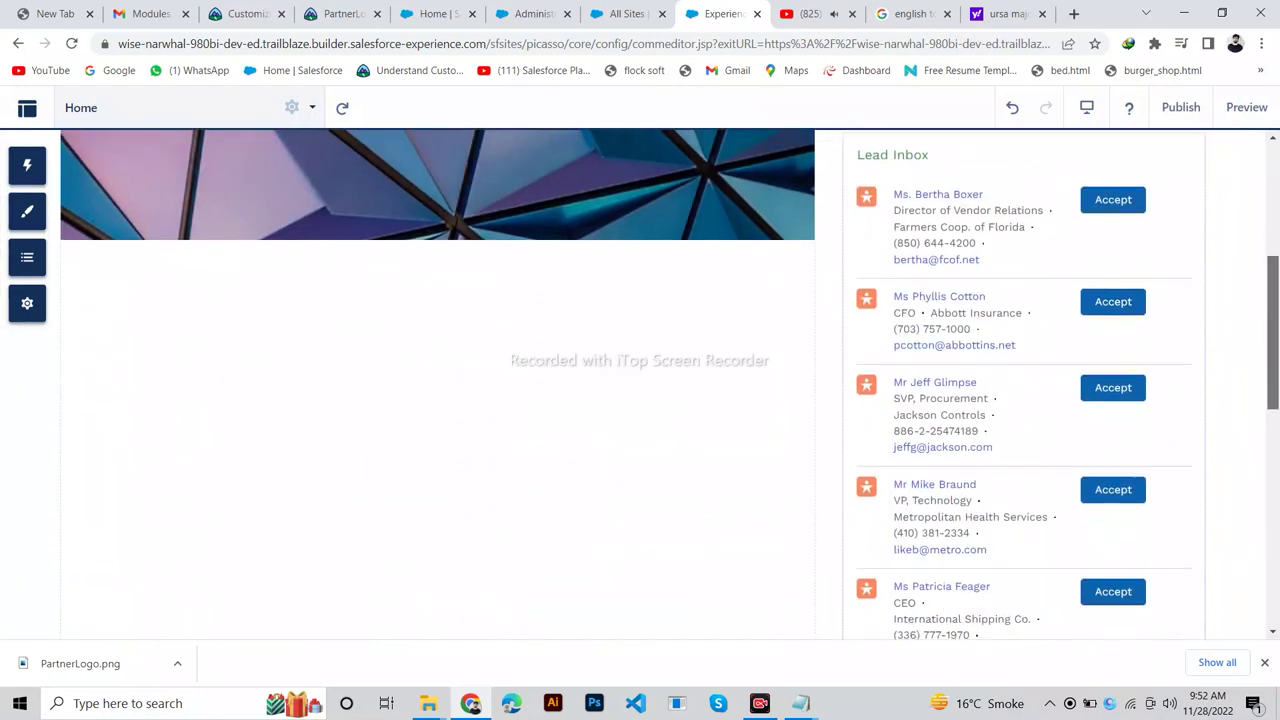
pyautogui.scroll(5, 640, 384)
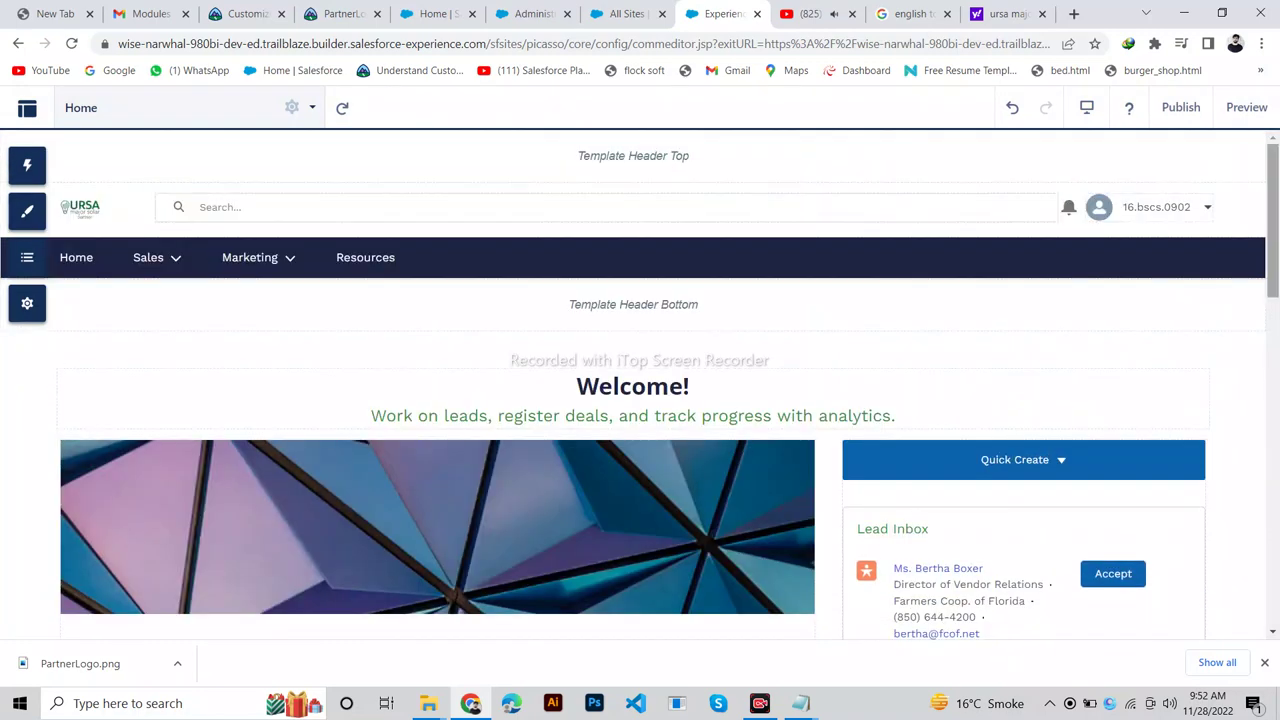
pyautogui.scroll(-6, 640, 384)
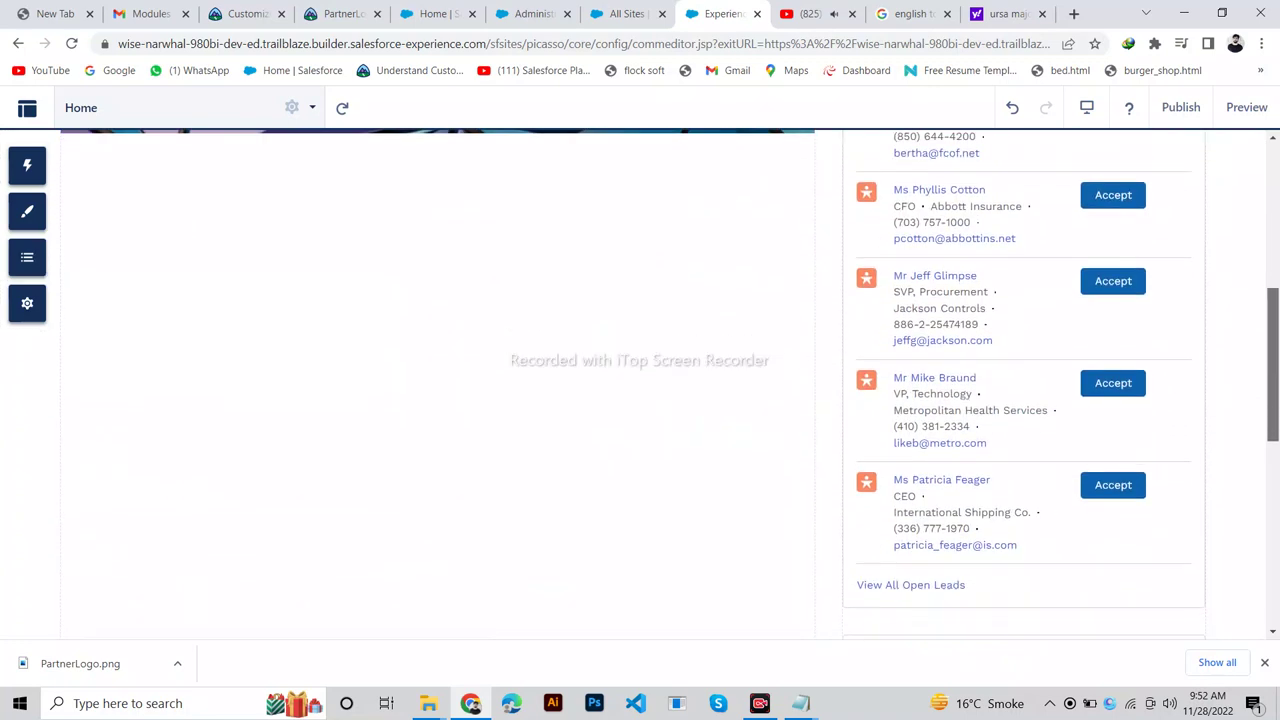
pyautogui.scroll(3, 640, 384)
pyautogui.scroll(-1, 640, 384)
pyautogui.scroll(-2, 640, 384)
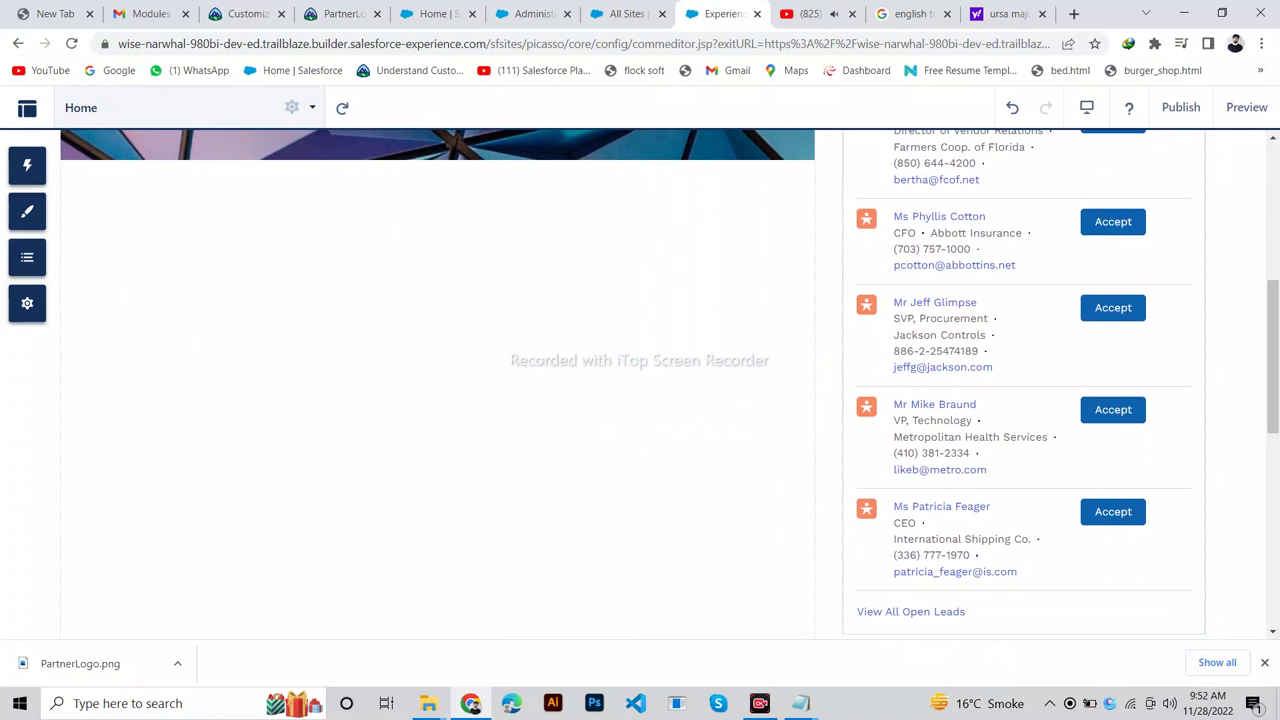
pyautogui.click(245, 13)
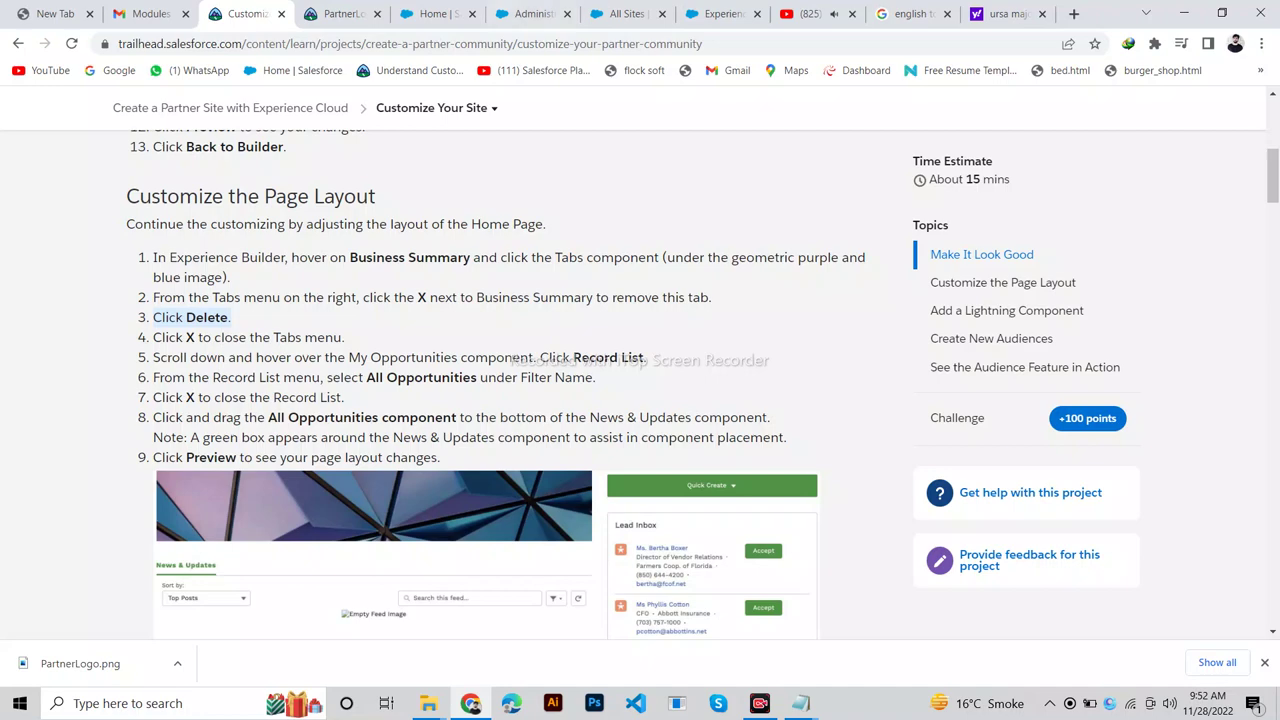
pyautogui.click(720, 13)
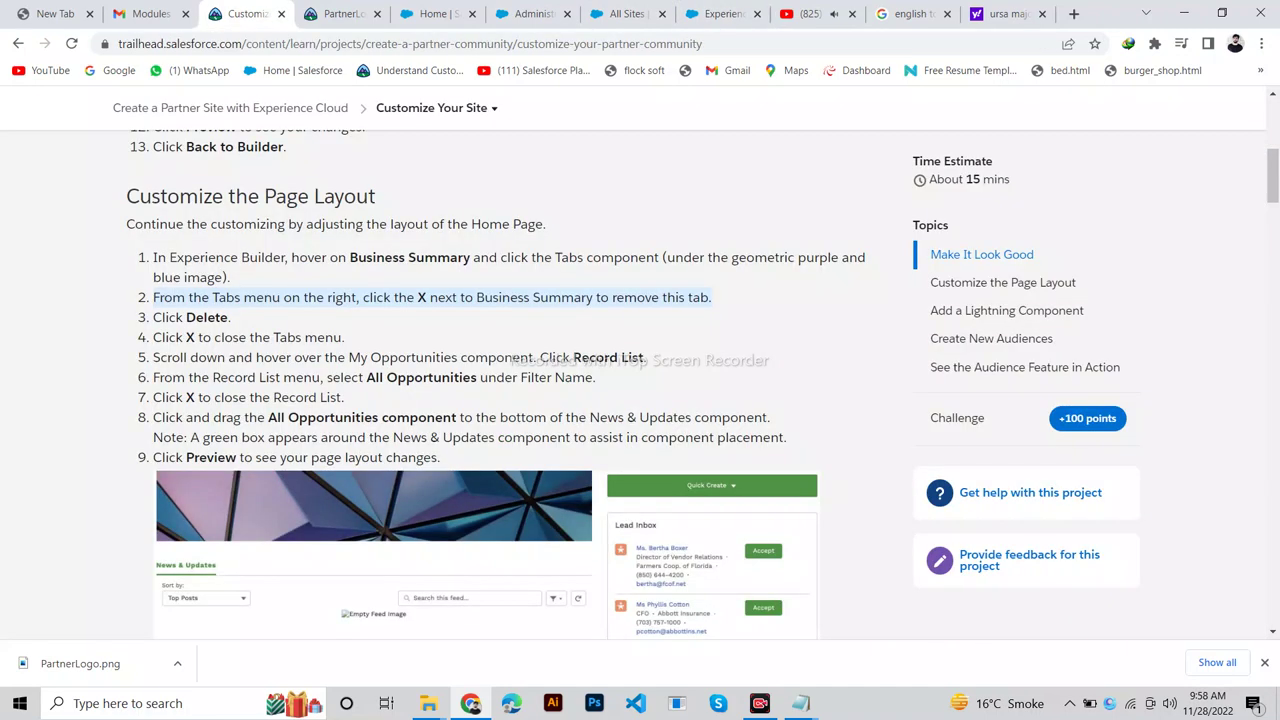
# Review step 5 of the Trailhead instructions alongside the site editor's Home page.
pyautogui.moveTo(646, 357); pyautogui.dragTo(153, 357)
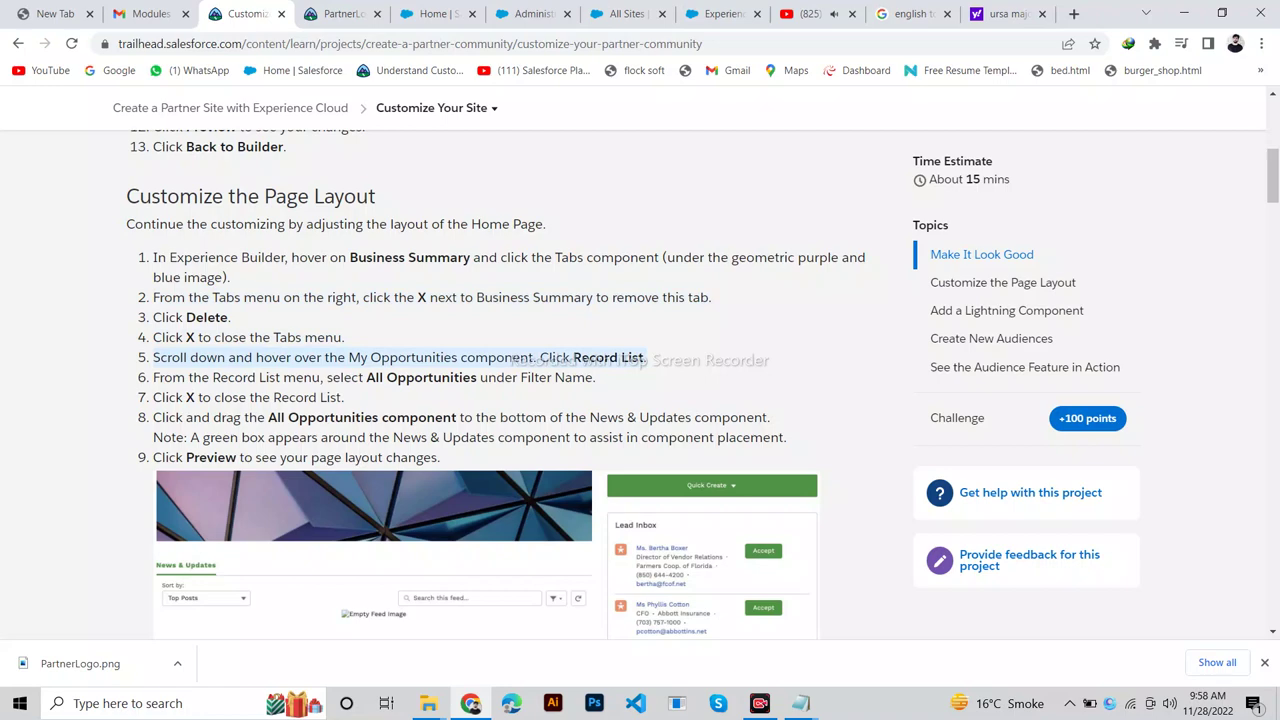
pyautogui.click(715, 14)
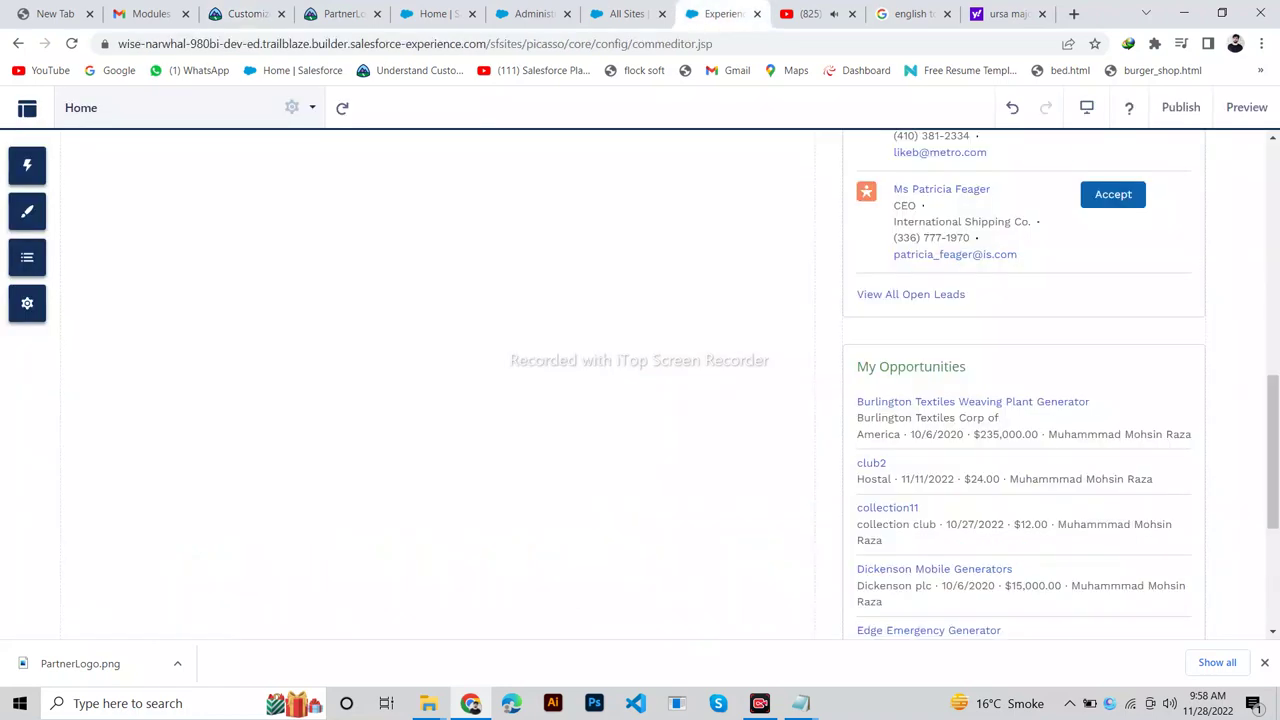
pyautogui.scroll(7, 640, 380)
pyautogui.scroll(-6, 640, 380)
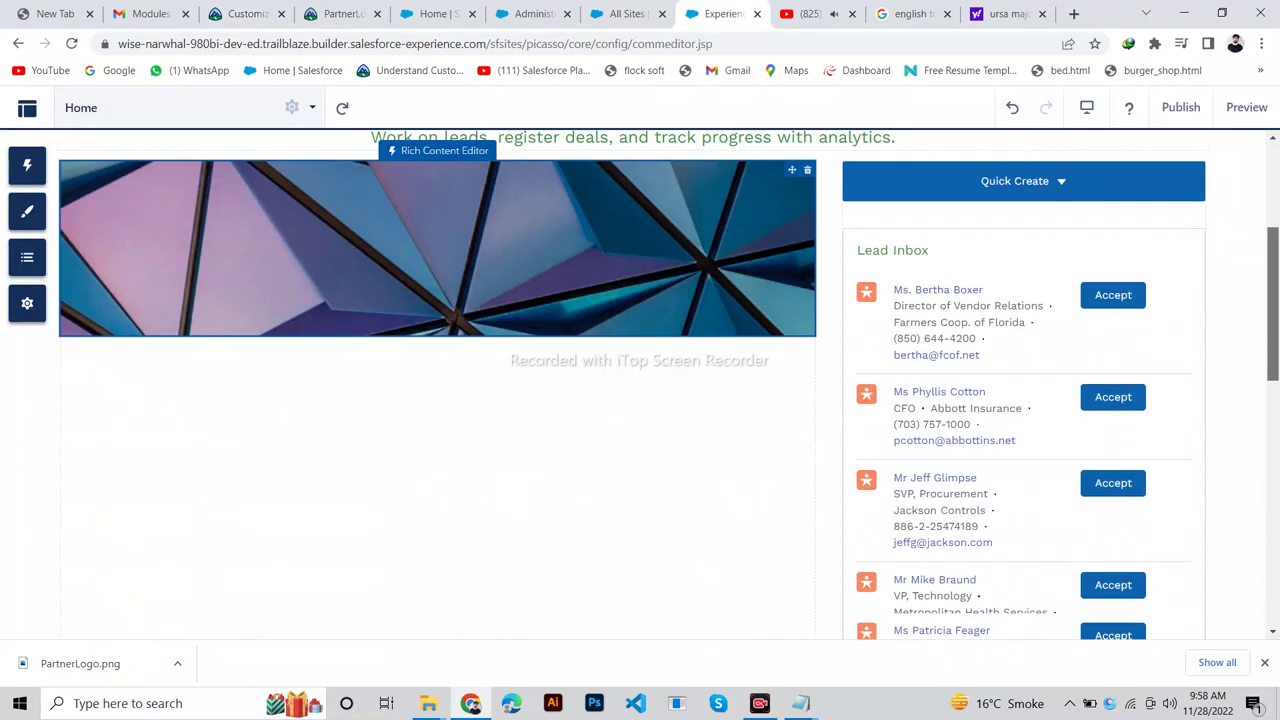
pyautogui.scroll(-1, 1024, 385)
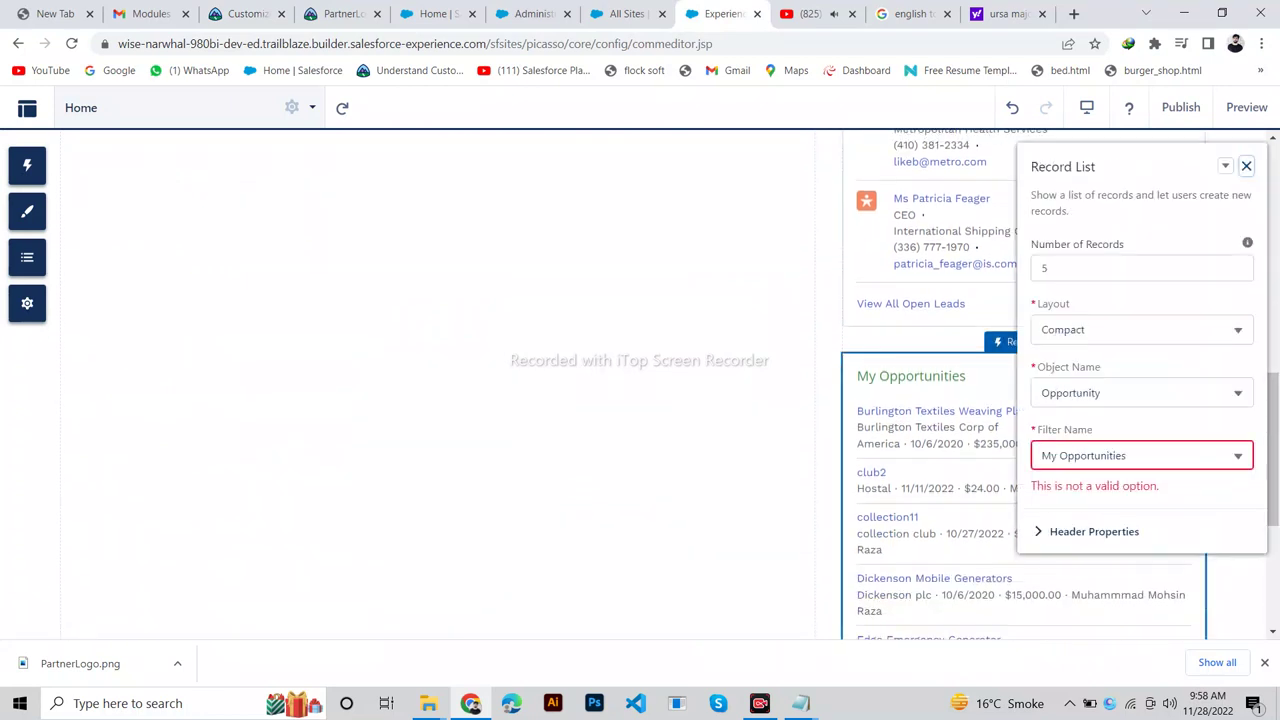
pyautogui.click(245, 14)
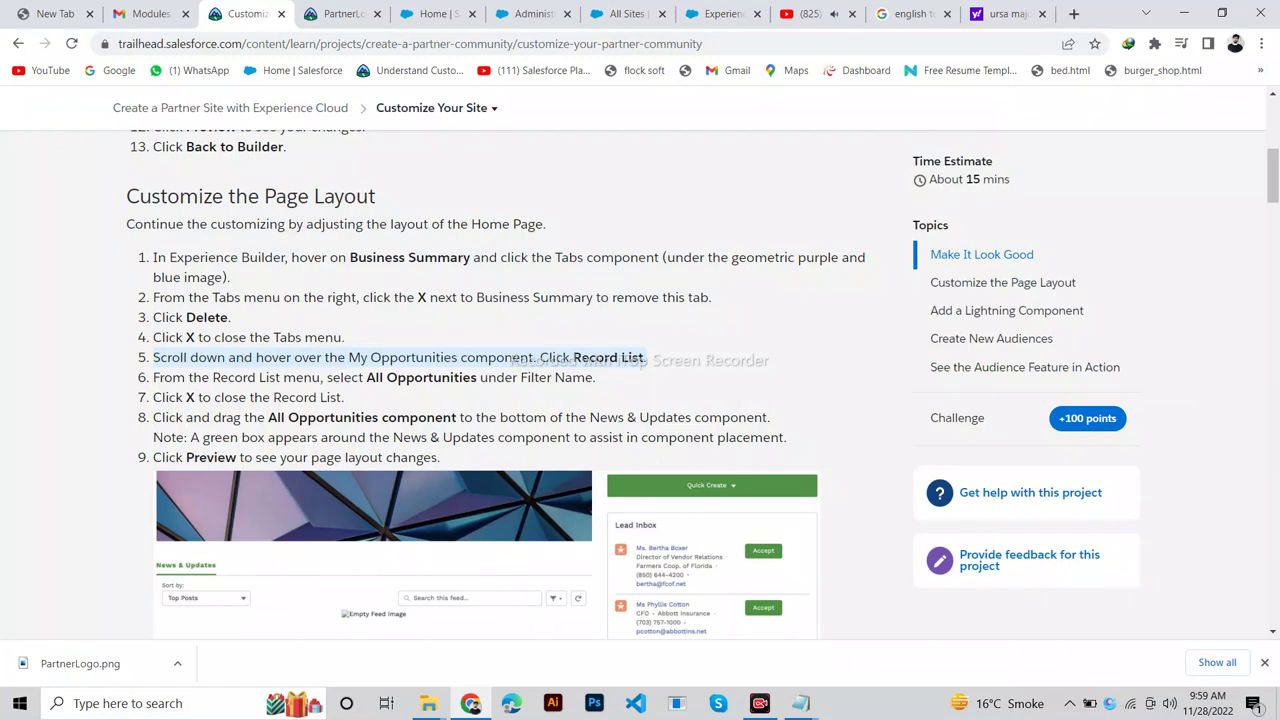
pyautogui.click(715, 14)
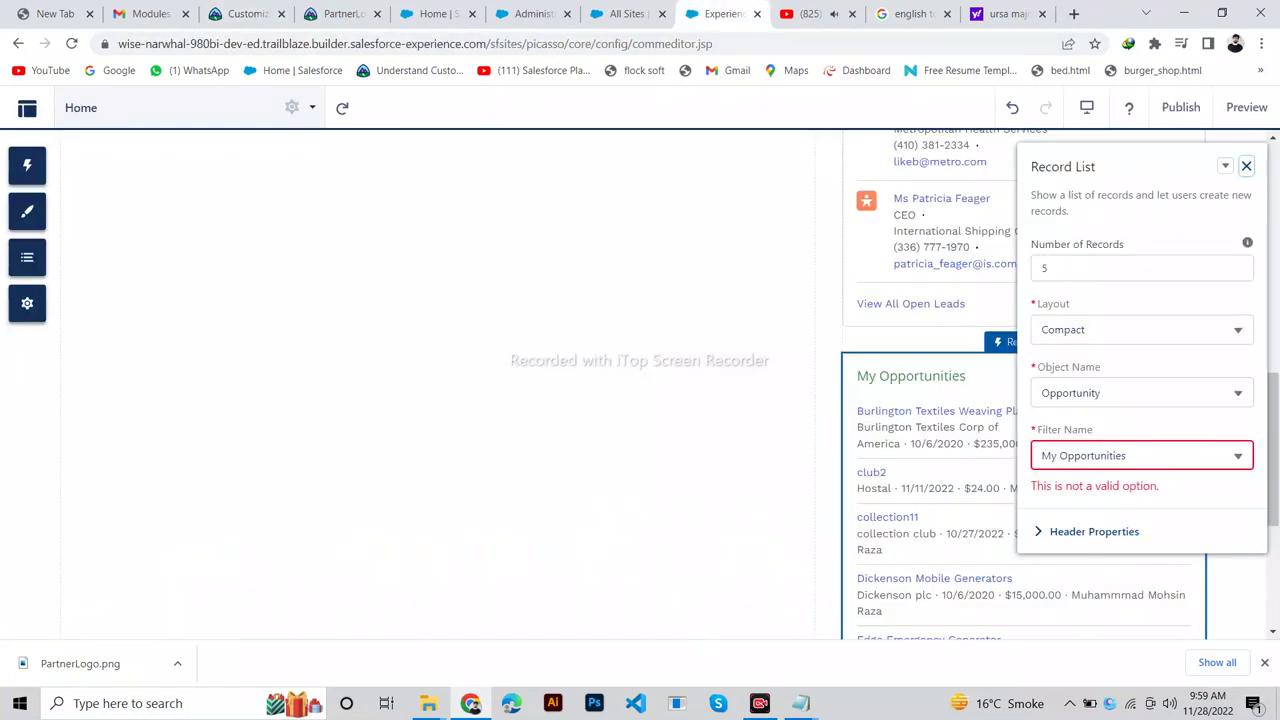
# Set the opportunities Record List filter to All Opportunities and close its settings panel.
pyautogui.click(1141, 268)
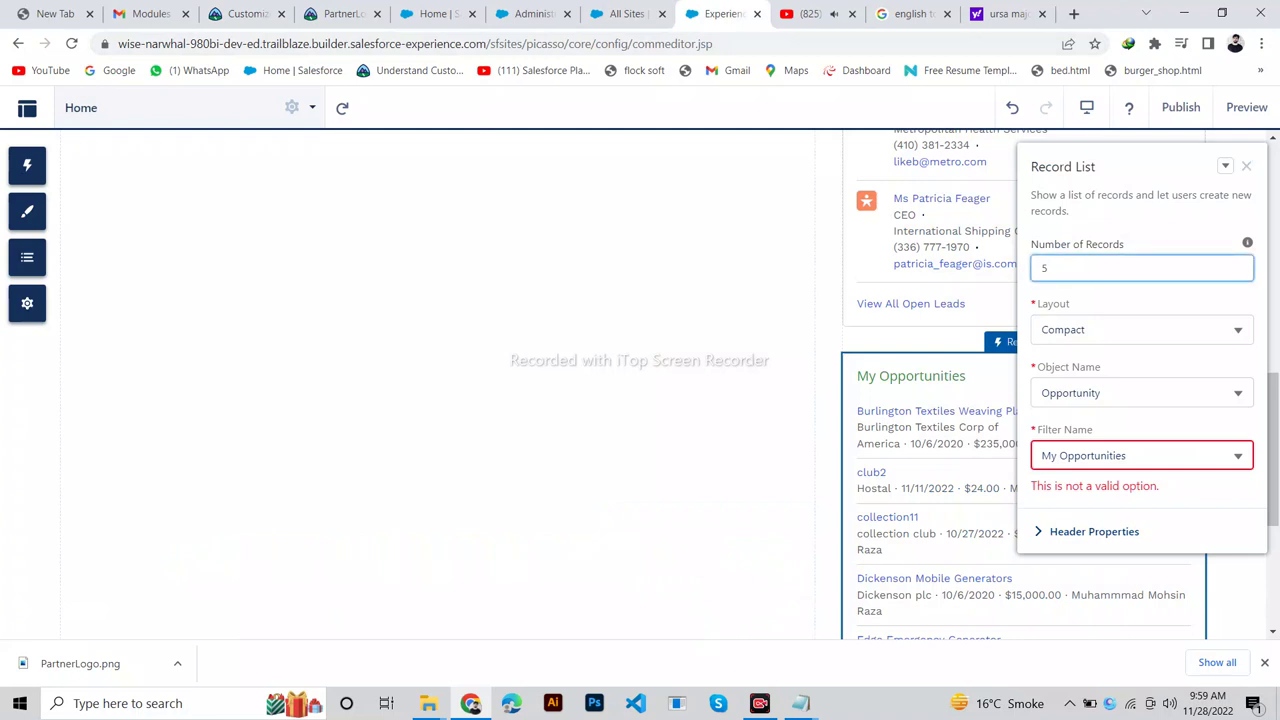
pyautogui.click(1097, 455)
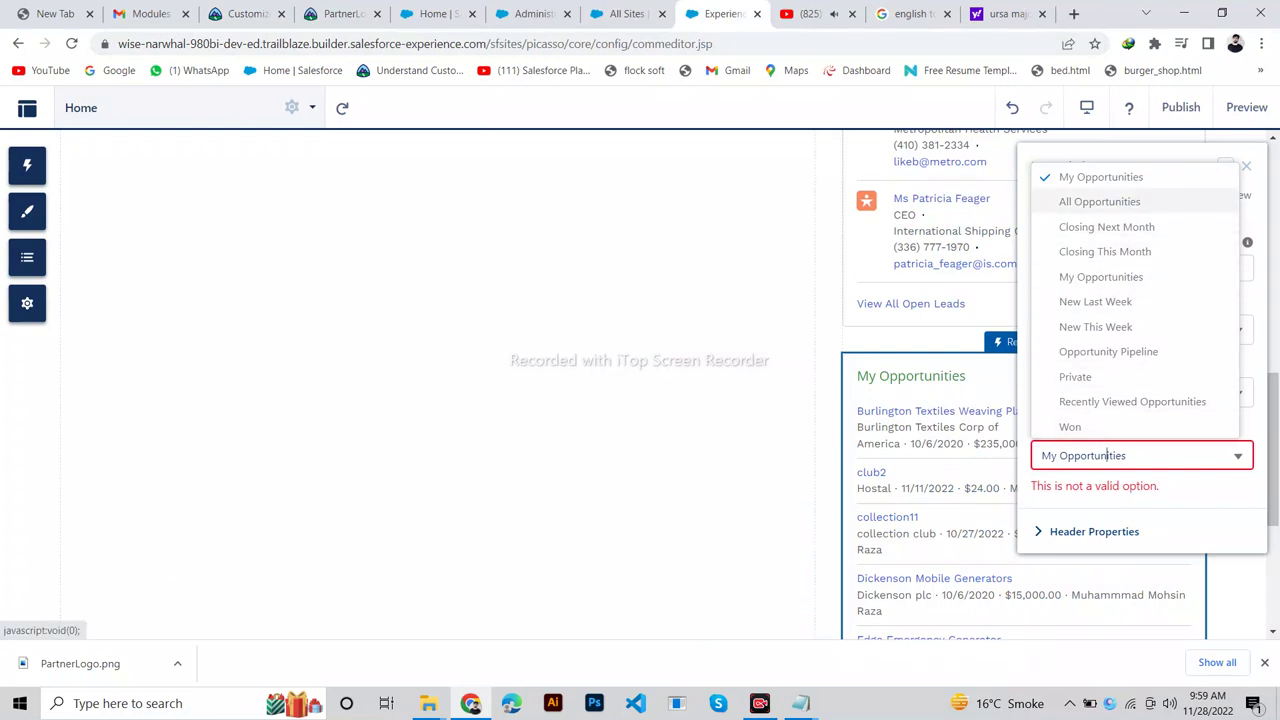
pyautogui.click(1099, 201)
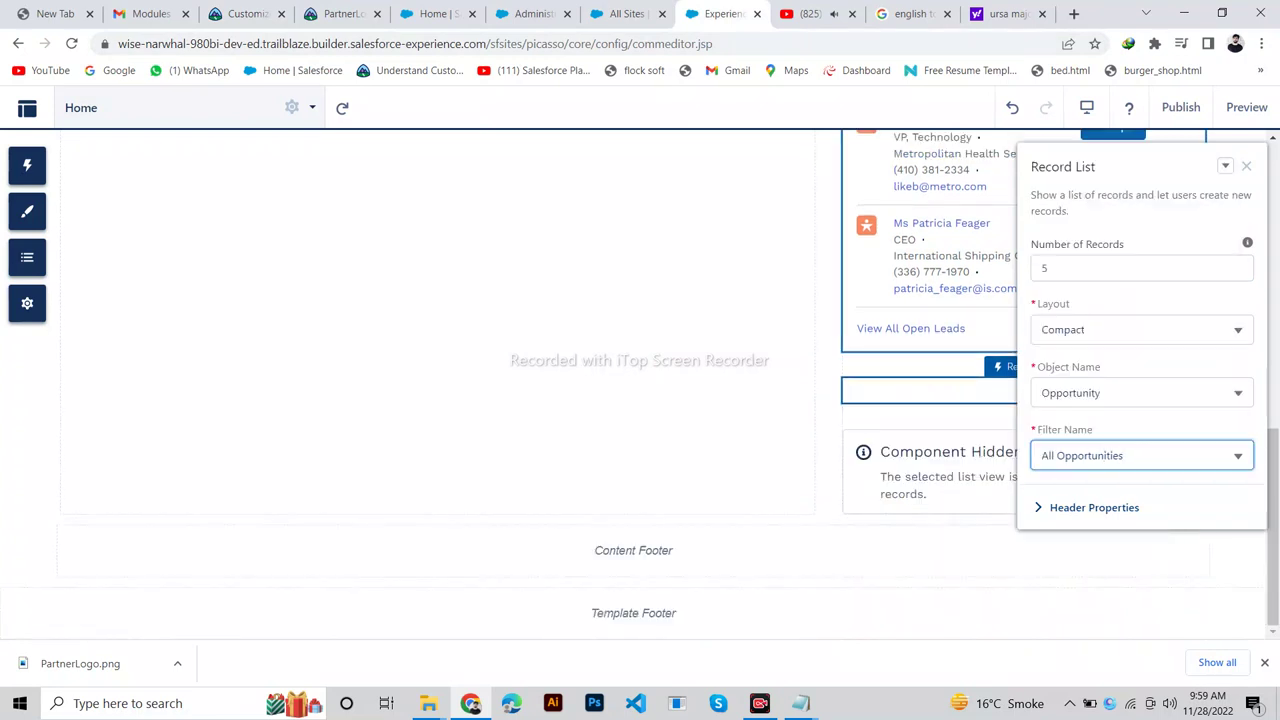
pyautogui.click(240, 13)
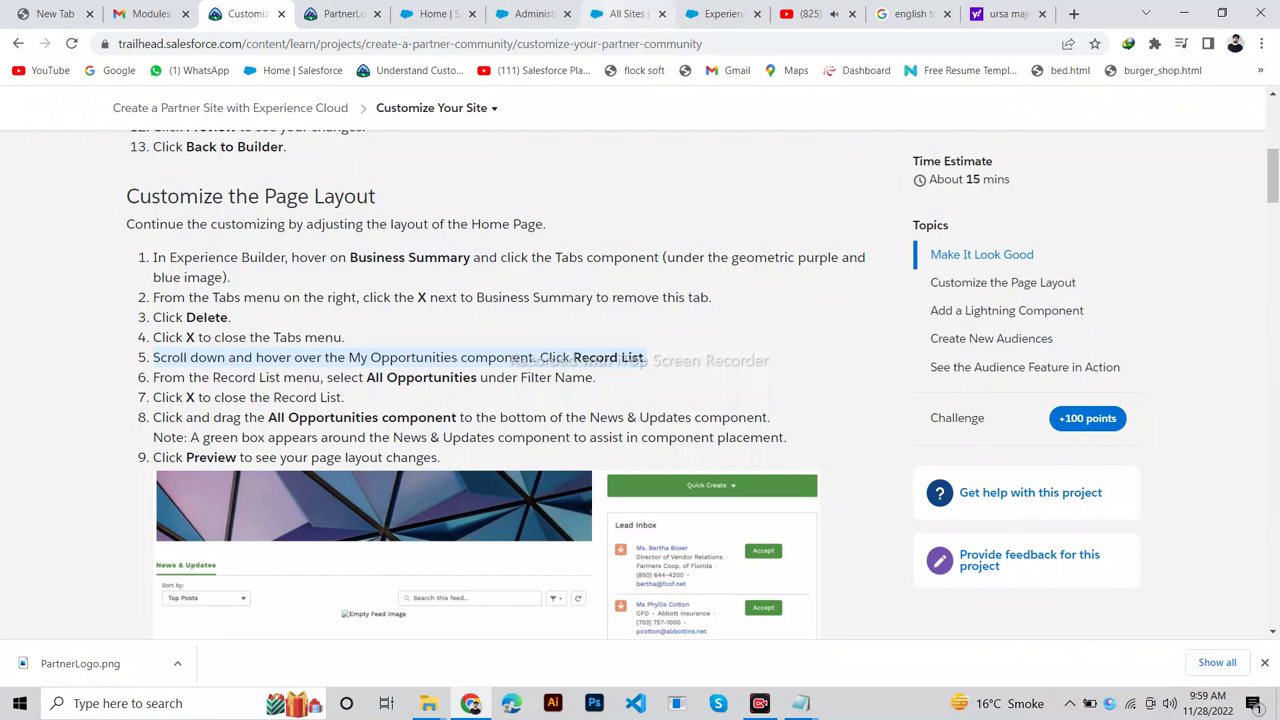
pyautogui.click(720, 13)
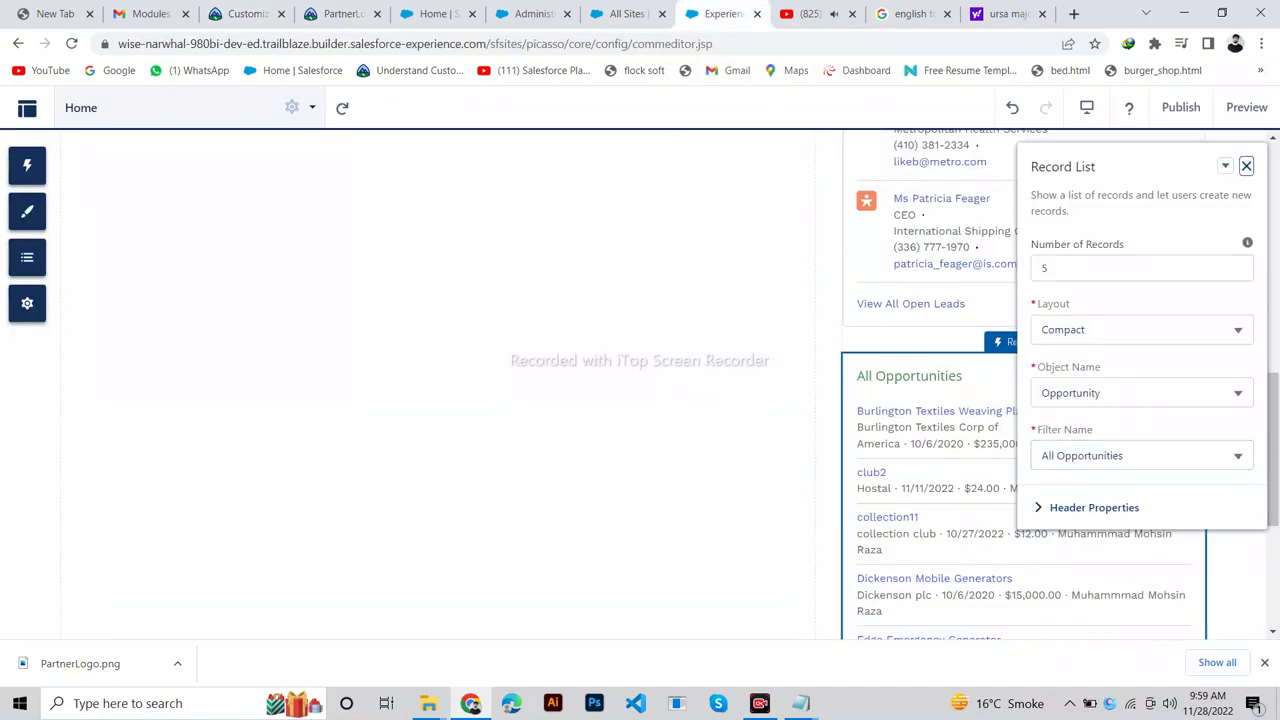
pyautogui.click(1246, 166)
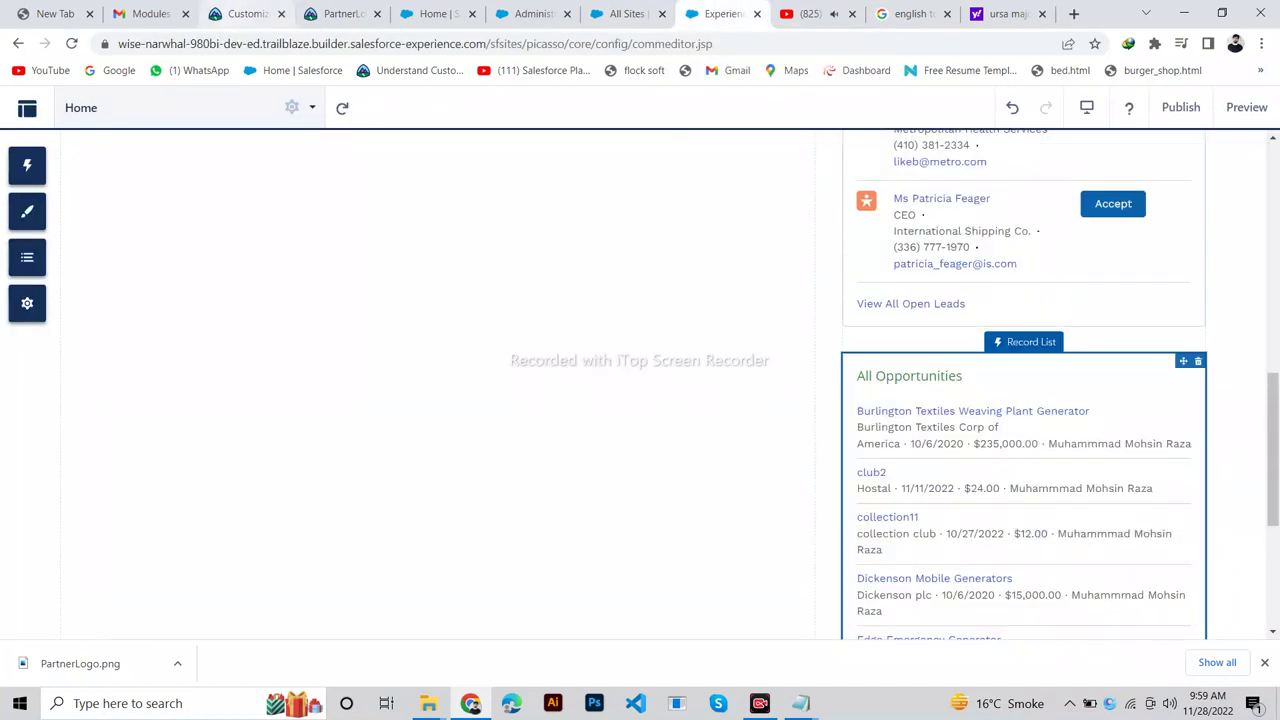
pyautogui.click(243, 13)
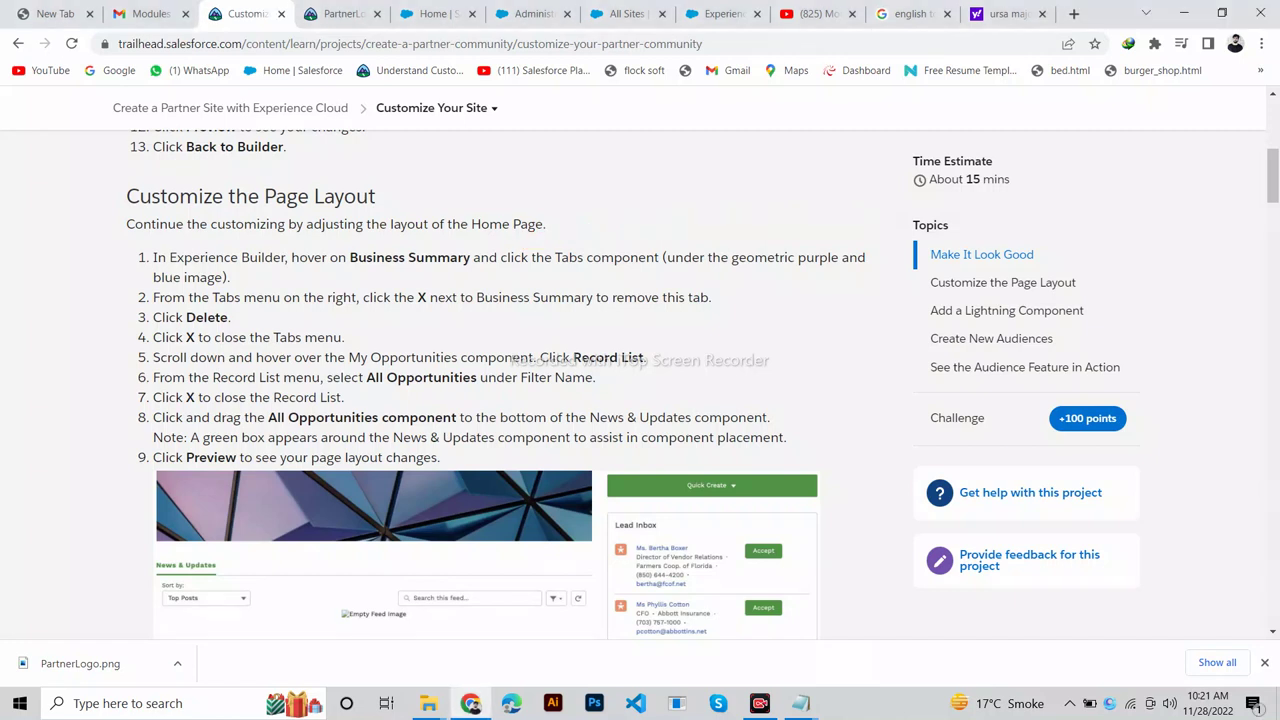
# Read step 1 of Customize the Page Layout and scroll the builder's Home page canvas.
pyautogui.moveTo(170, 257); pyautogui.dragTo(583, 257)
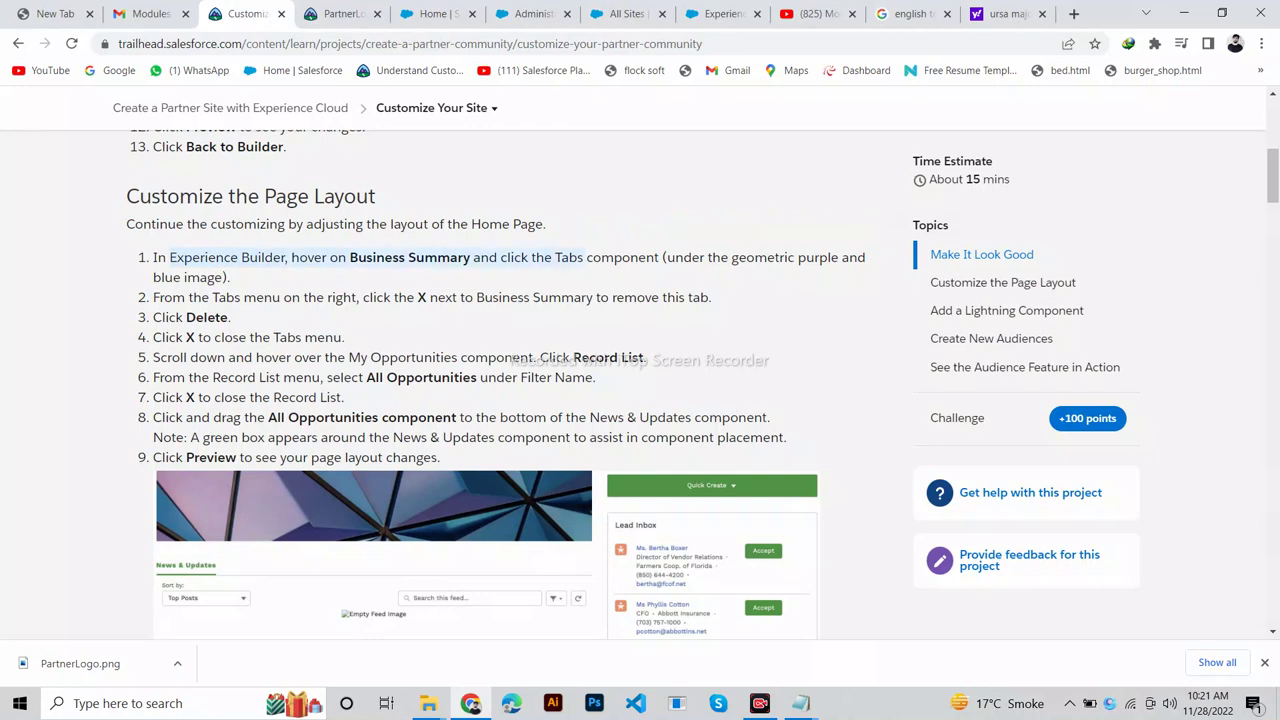
pyautogui.click(718, 13)
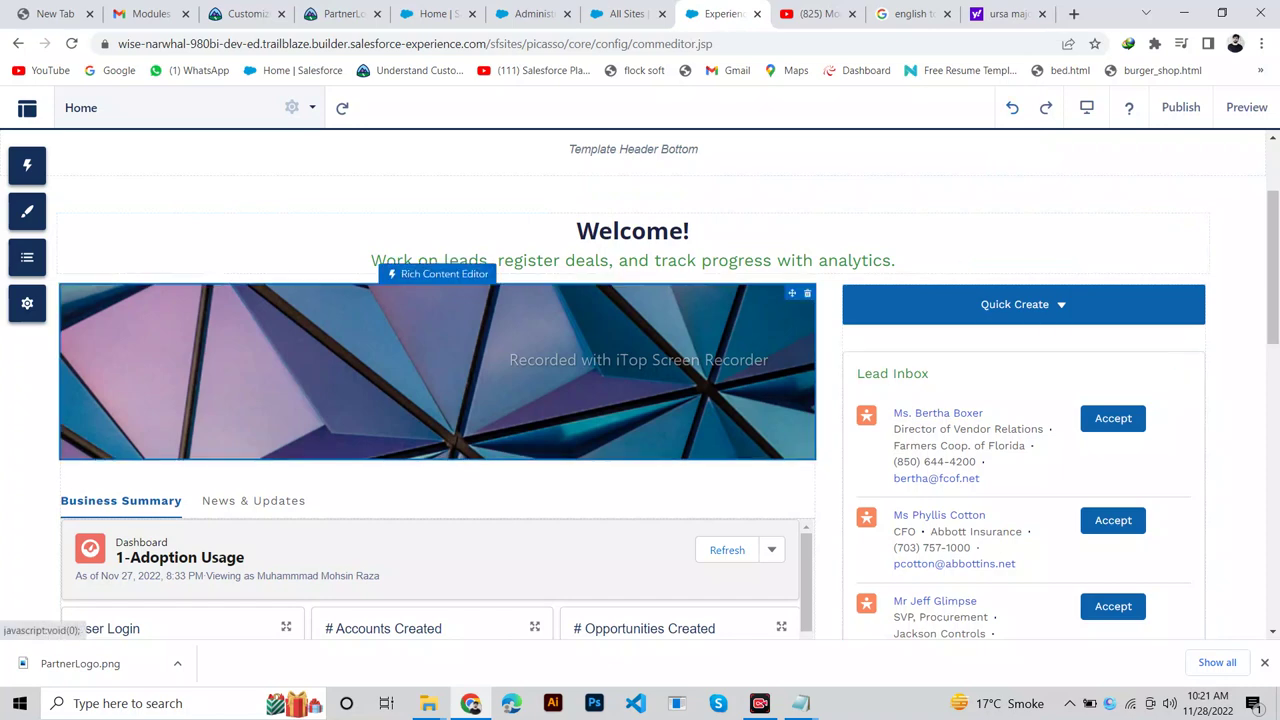
pyautogui.scroll(-2, 670, 386)
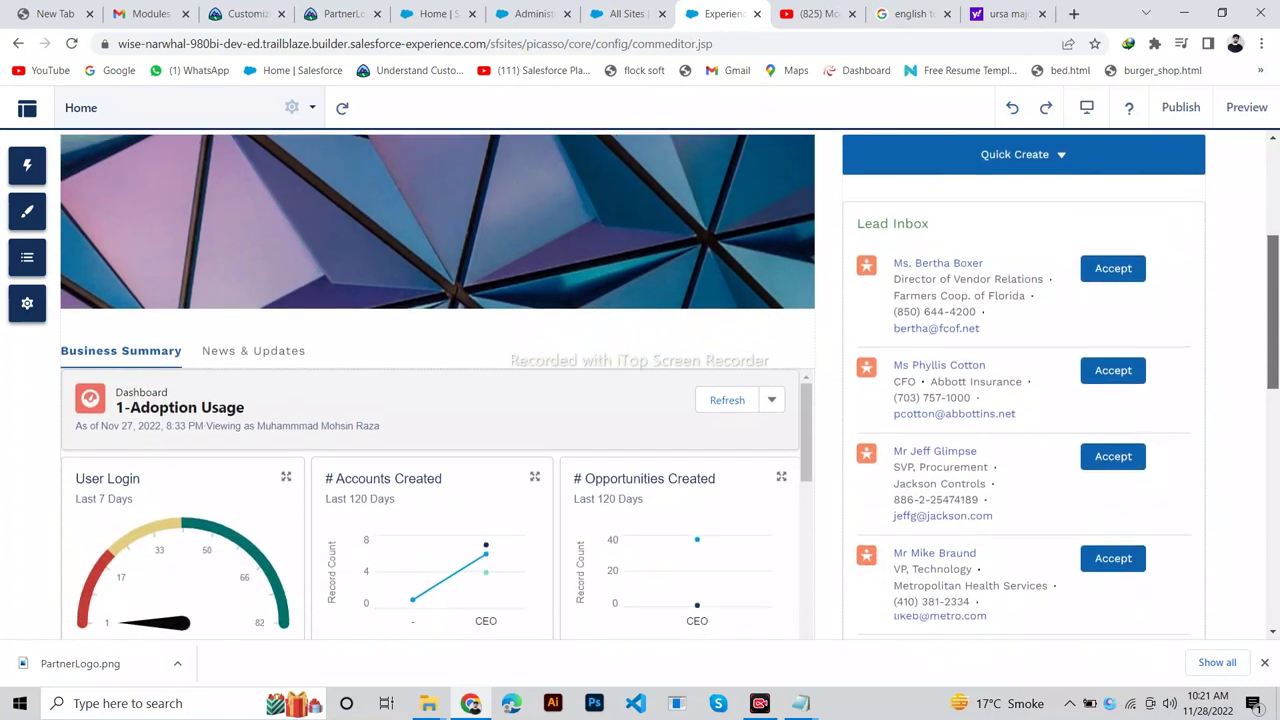
pyautogui.scroll(-1, 670, 386)
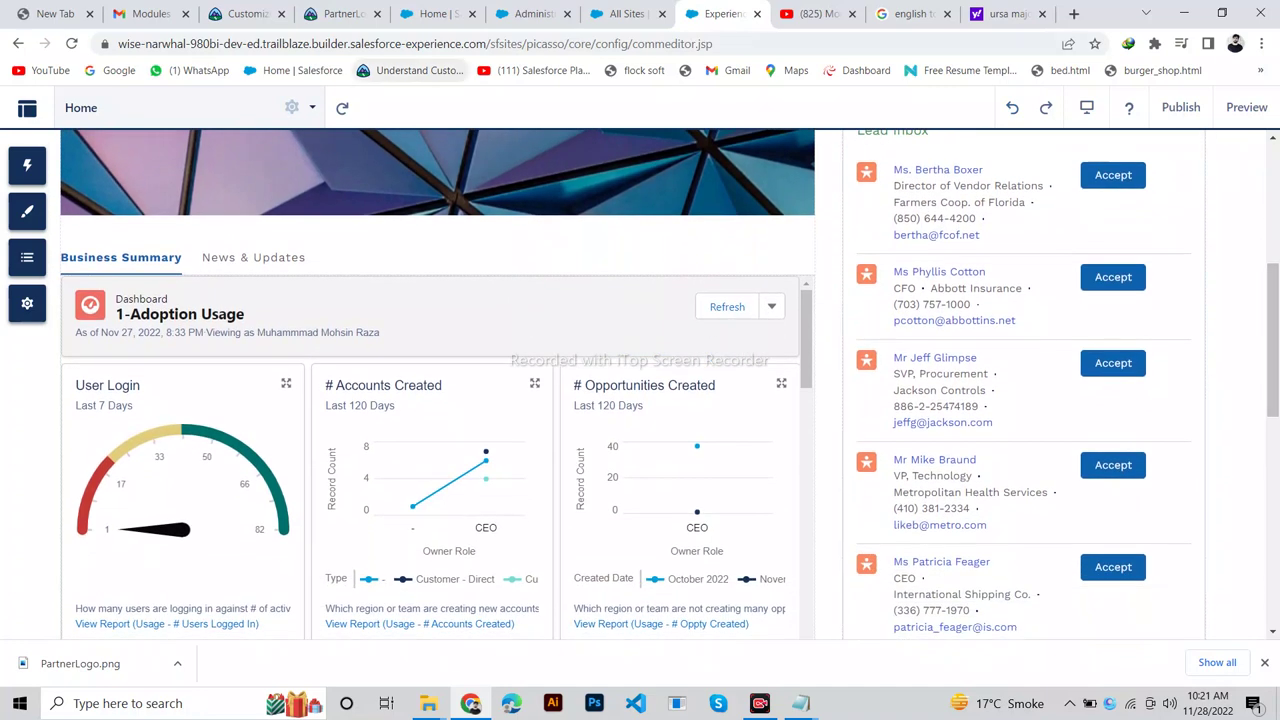
pyautogui.click(243, 14)
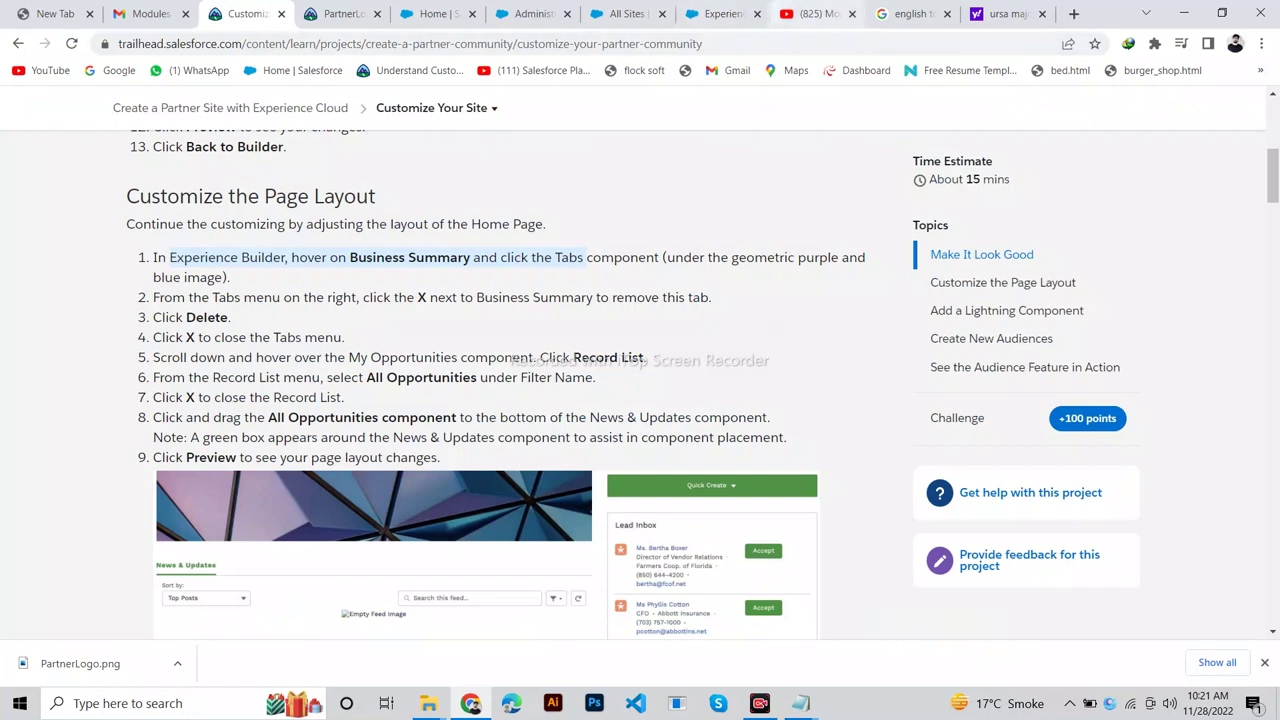
pyautogui.click(720, 14)
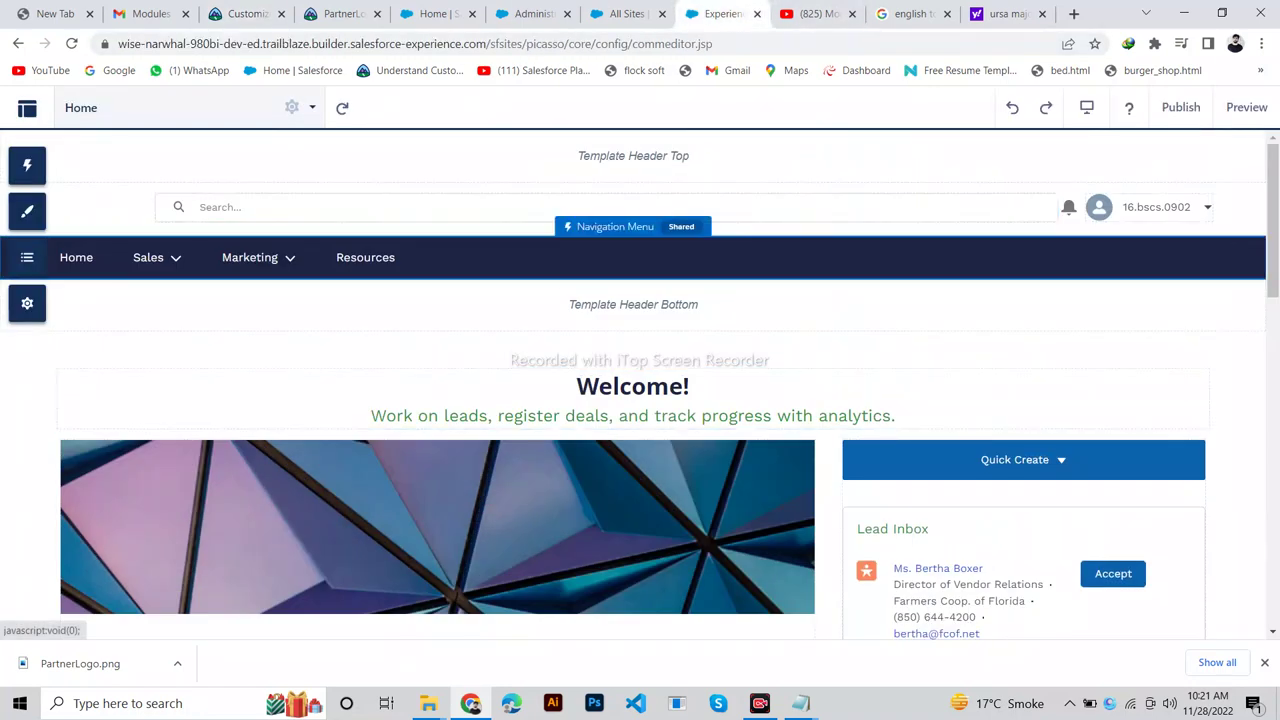
# Select the Home page's Tabs component and read the step about removing Business Summary.
pyautogui.scroll(-4, 640, 384)
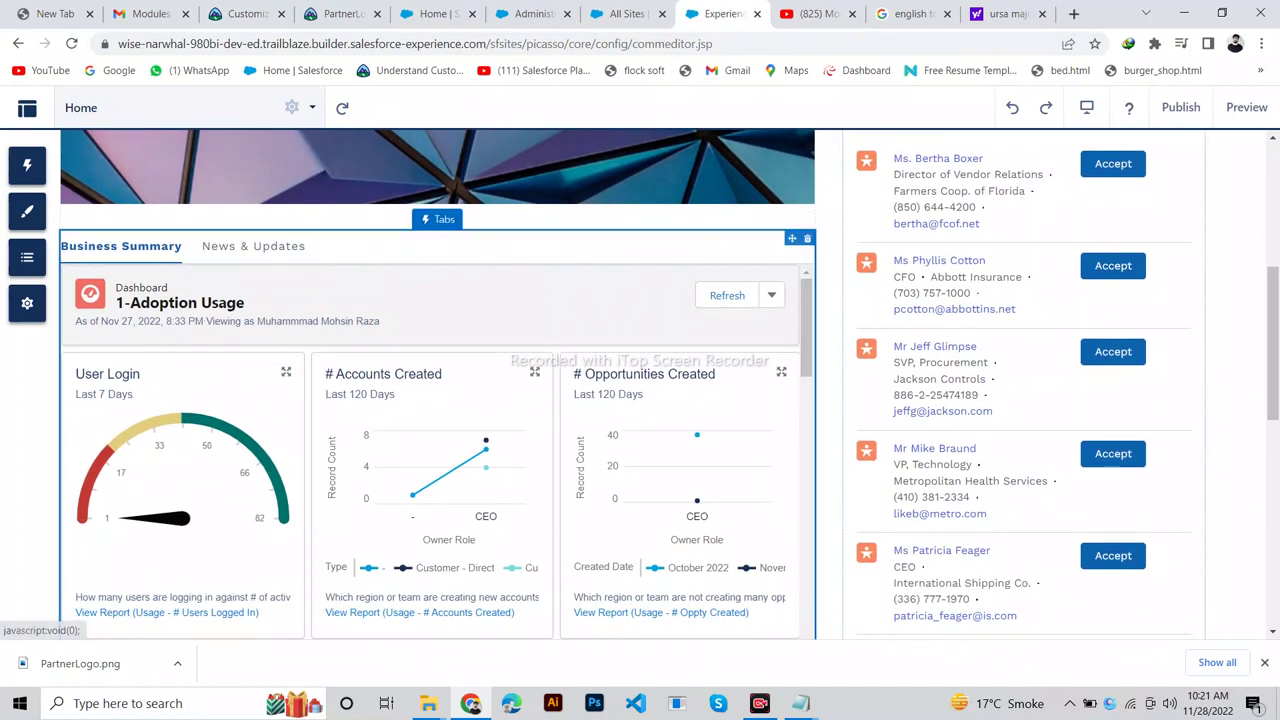
pyautogui.click(121, 246)
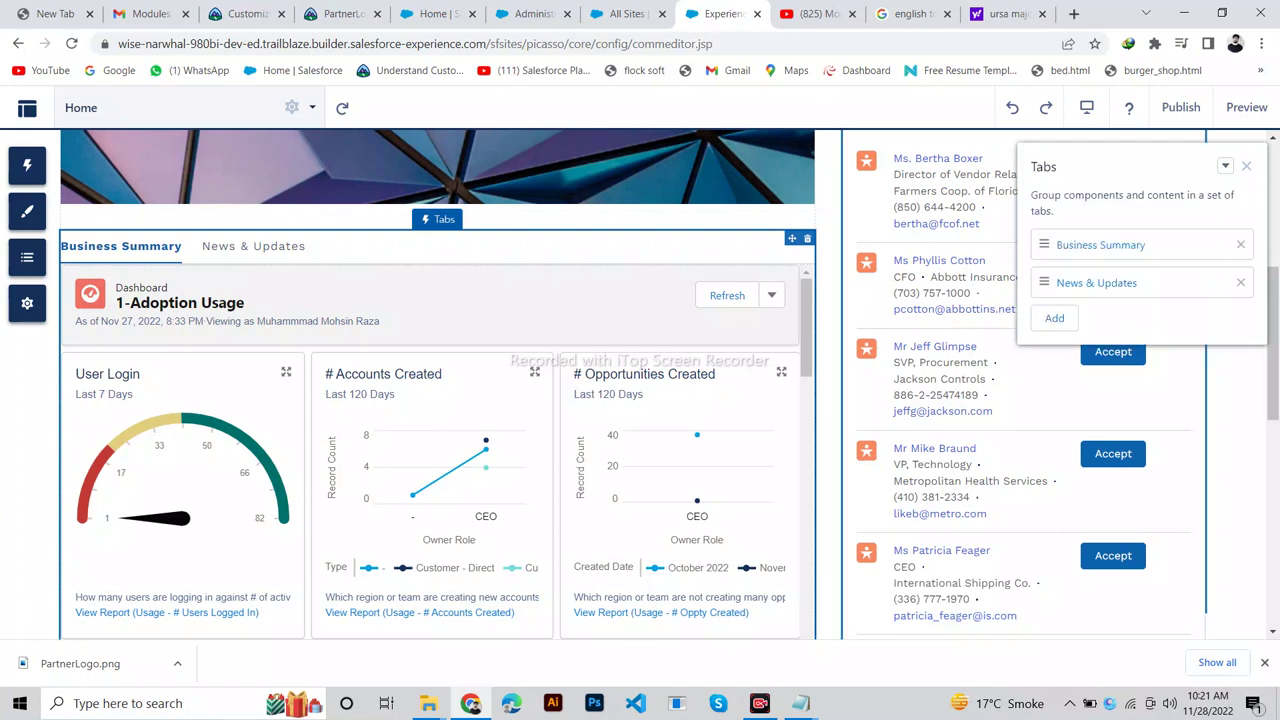
pyautogui.click(240, 14)
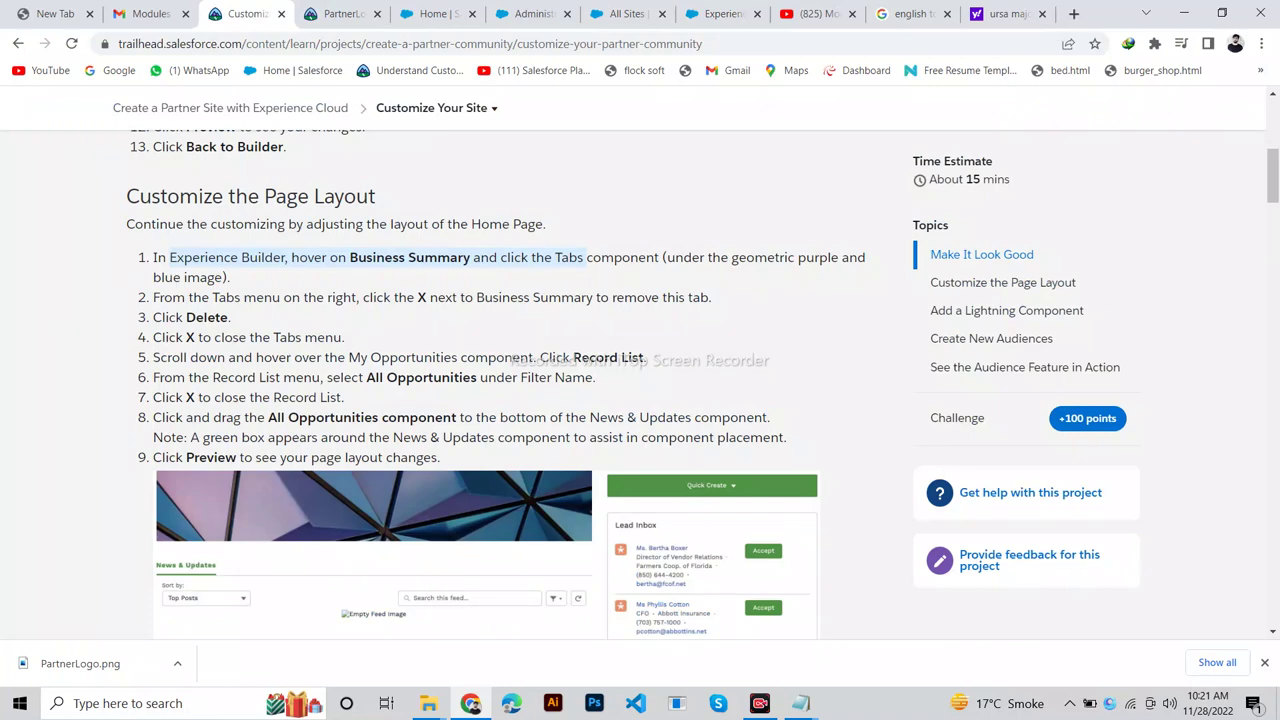
pyautogui.moveTo(476, 297); pyautogui.dragTo(608, 297)
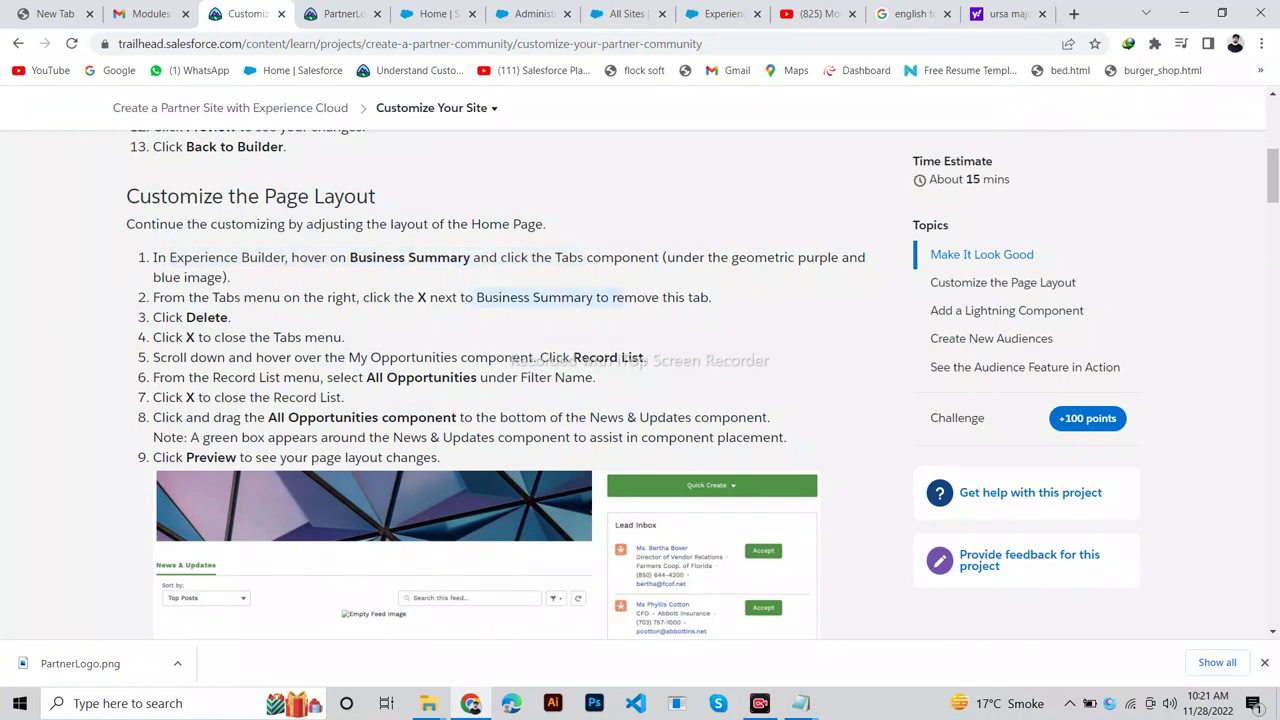
pyautogui.click(718, 14)
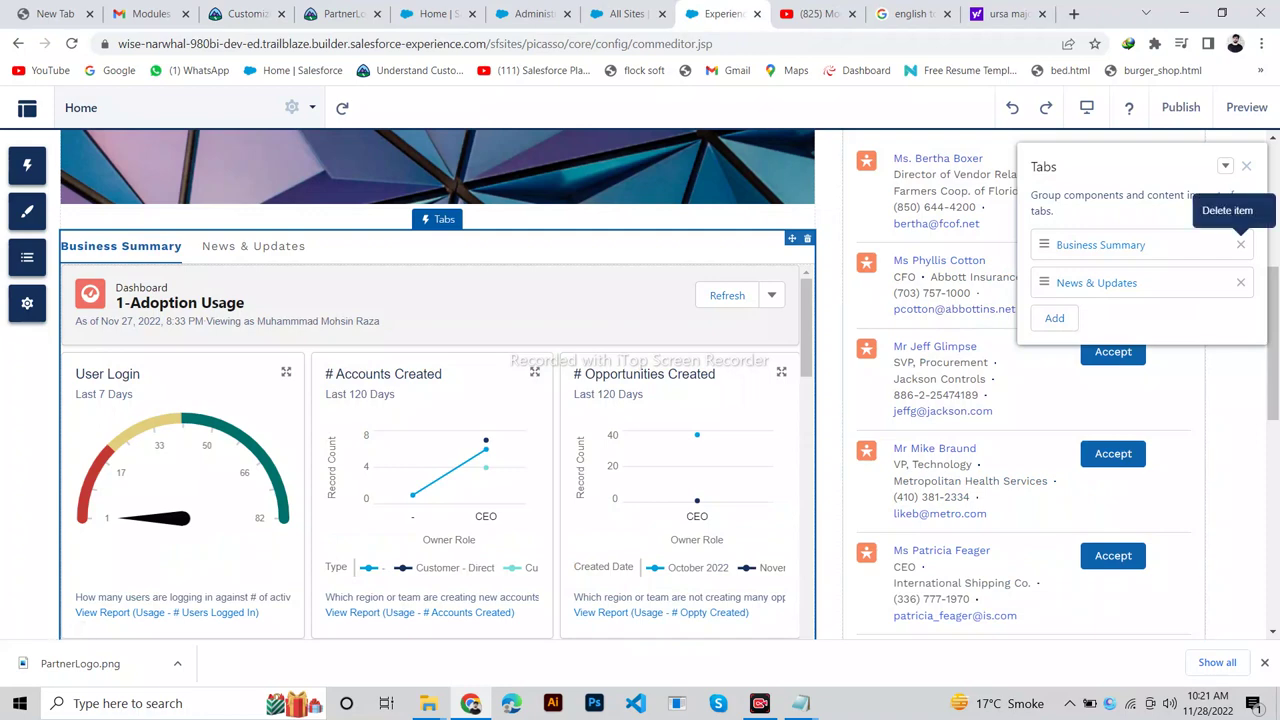
# Delete the Business Summary tab and close the Tabs component settings.
pyautogui.click(1240, 244)
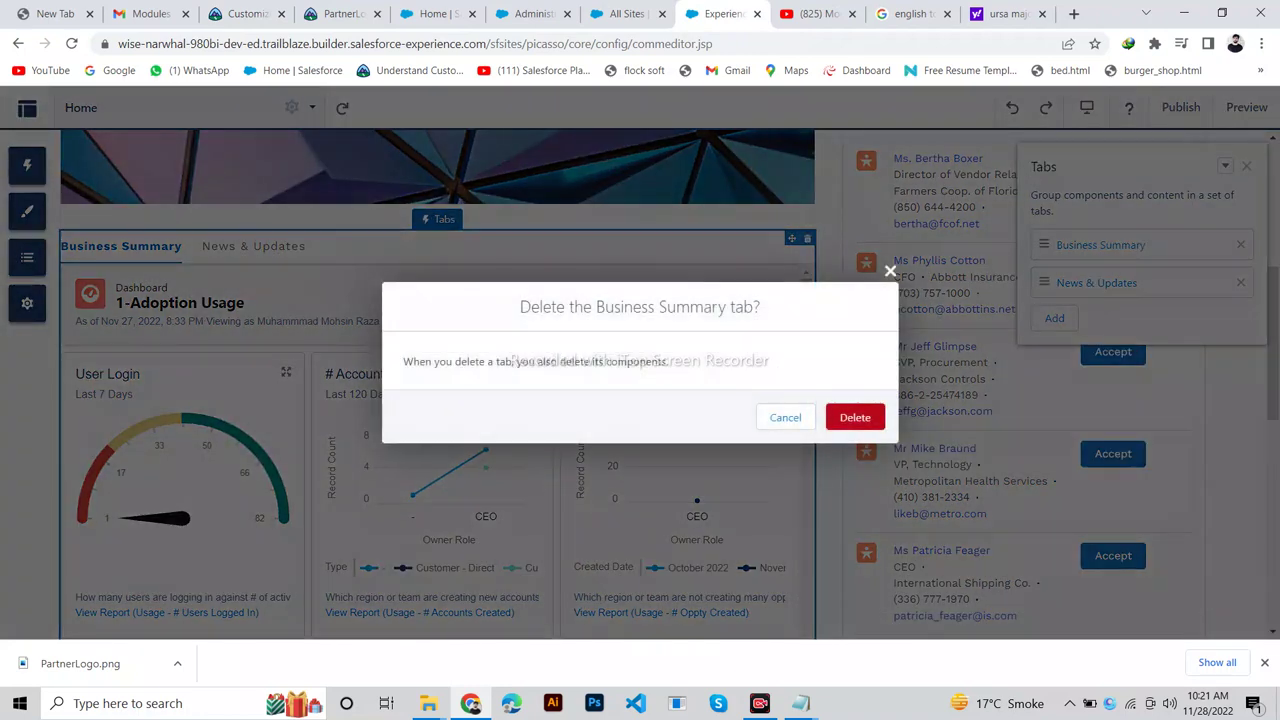
pyautogui.click(855, 417)
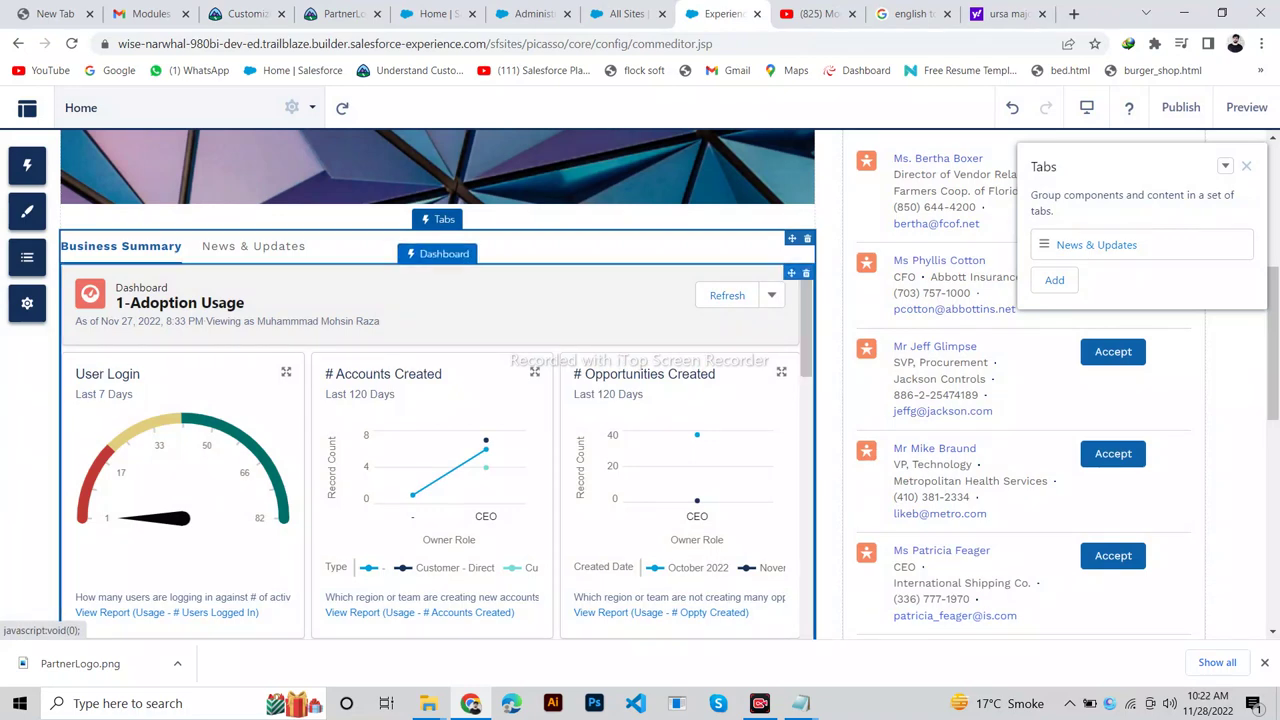
pyautogui.click(240, 13)
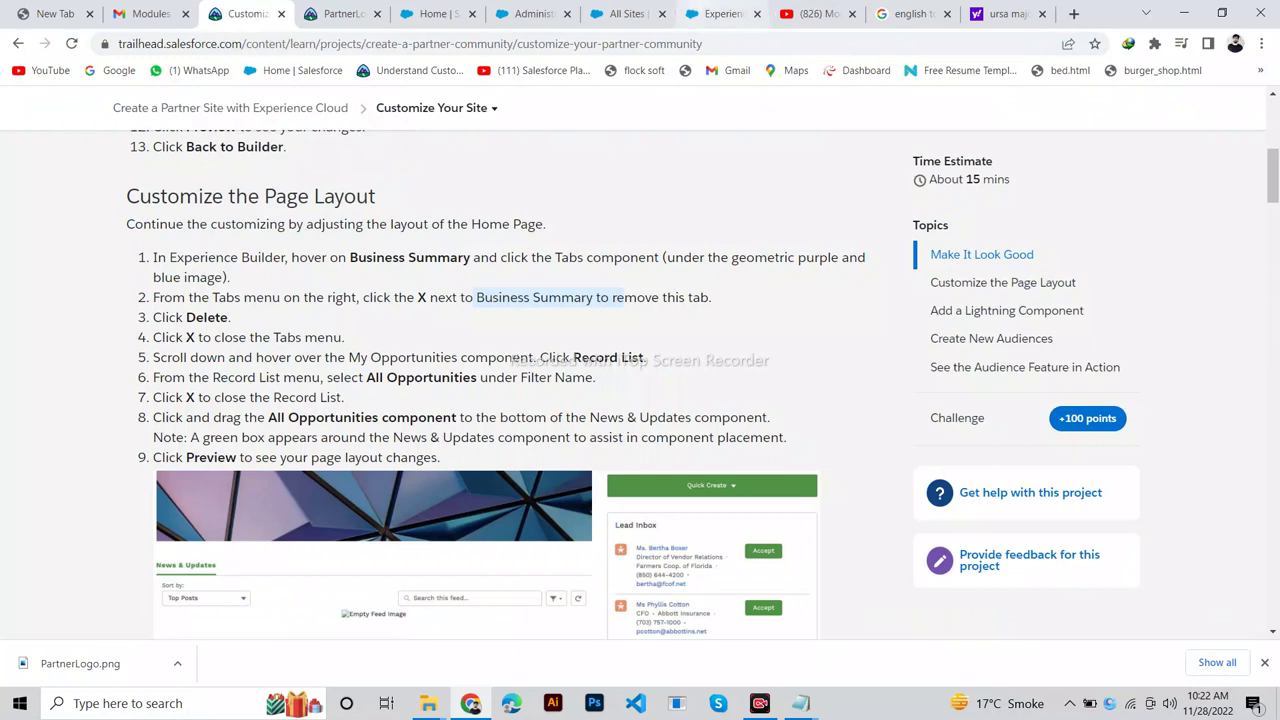
pyautogui.click(720, 13)
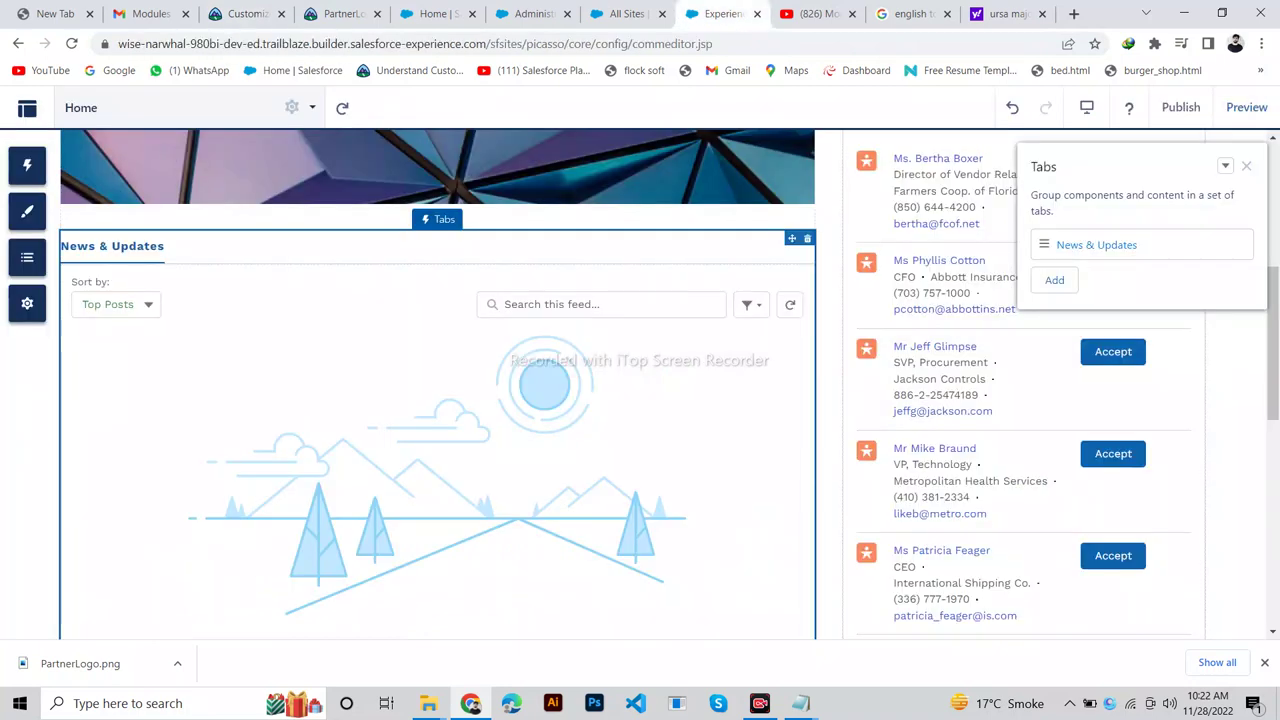
pyautogui.click(1246, 166)
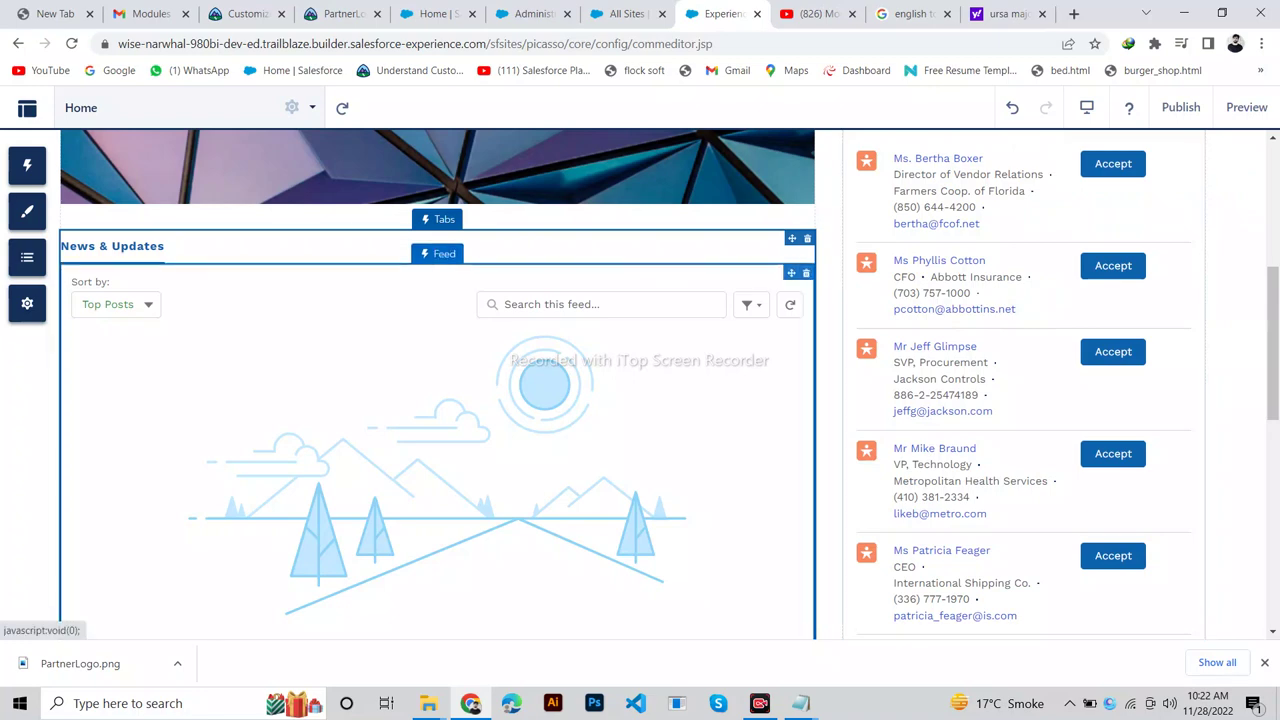
pyautogui.click(240, 13)
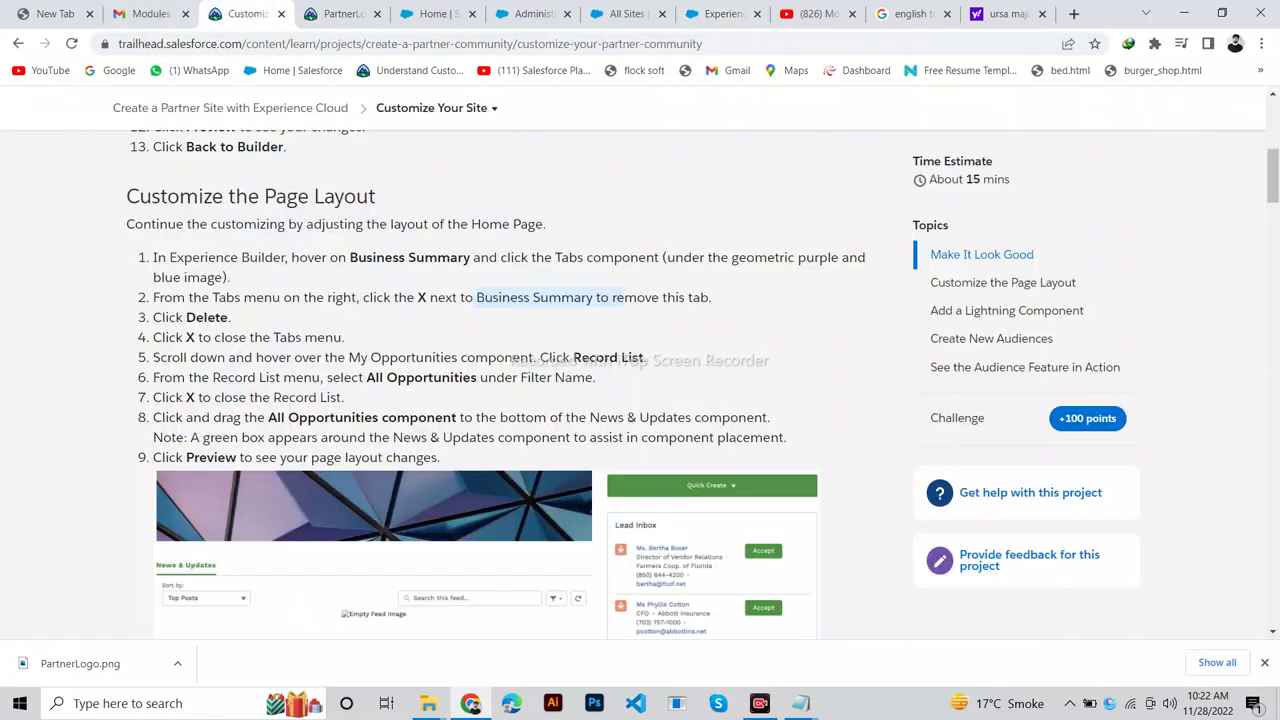
pyautogui.moveTo(345, 337); pyautogui.dragTo(153, 337)
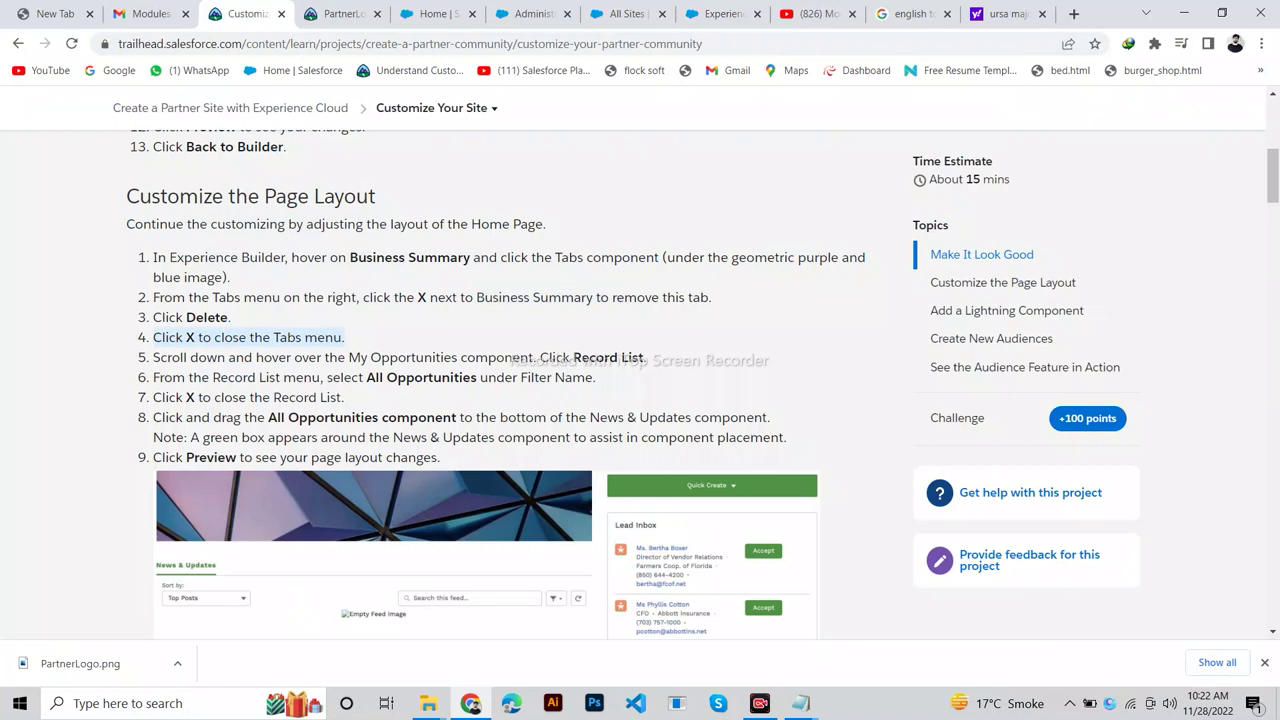
pyautogui.click(720, 13)
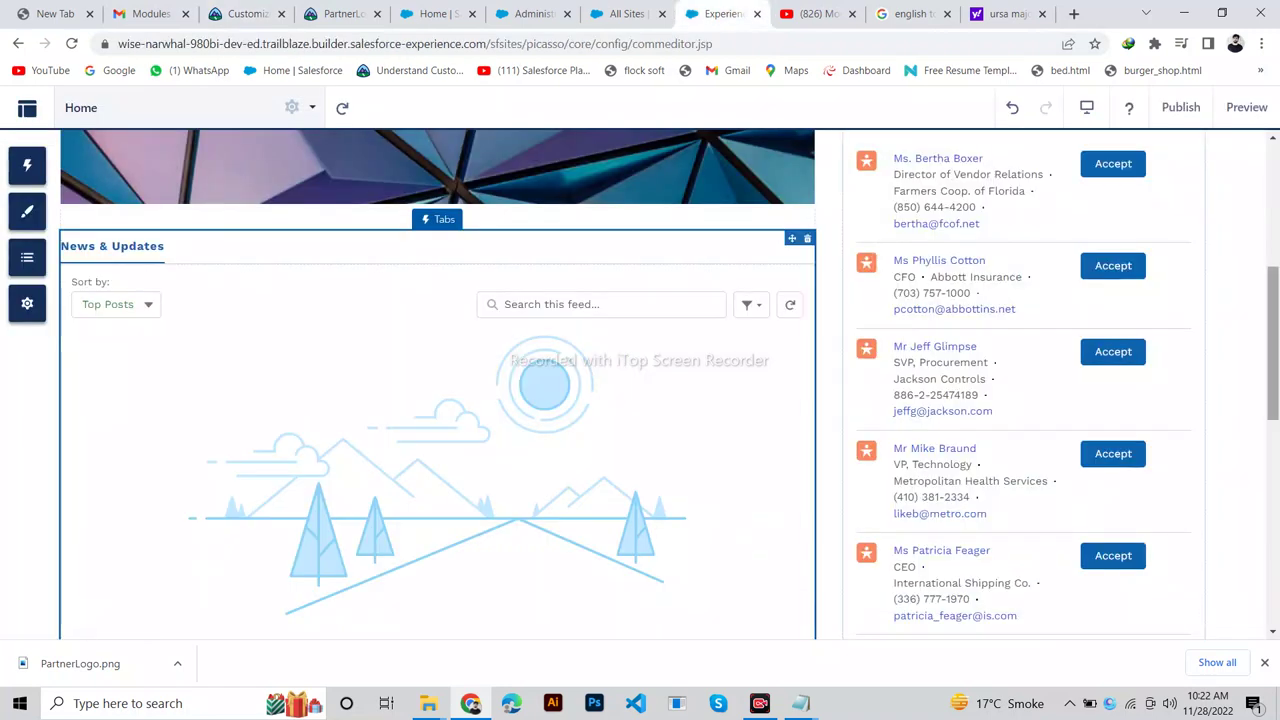
# Switch the My Opportunities list's filter to All Opportunities and close its settings panel.
pyautogui.scroll(-5, 544, 385)
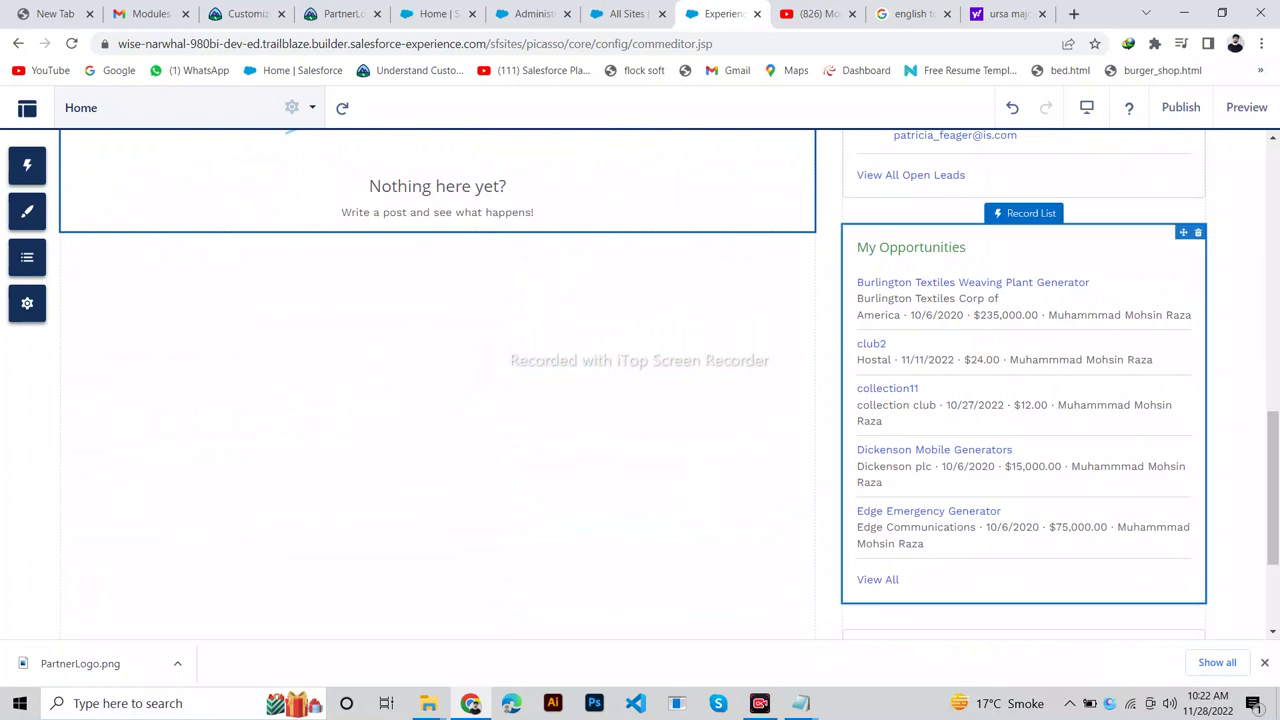
pyautogui.click(1023, 213)
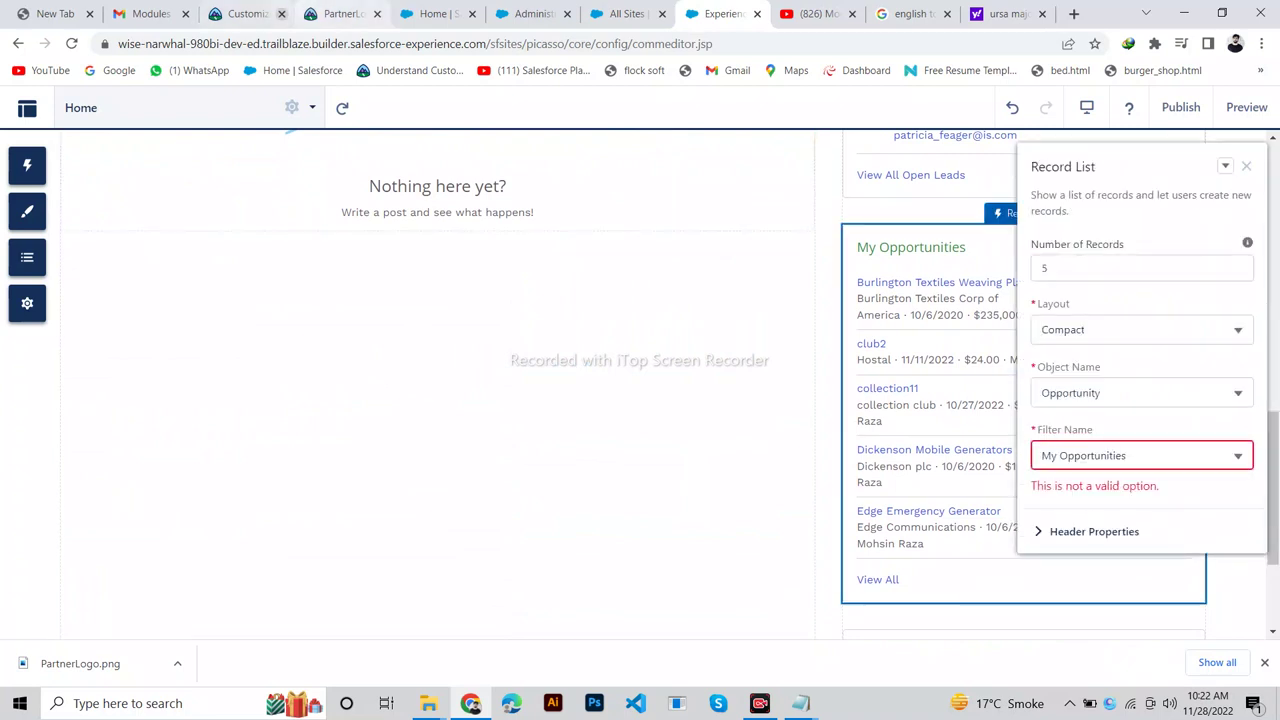
pyautogui.click(1090, 455)
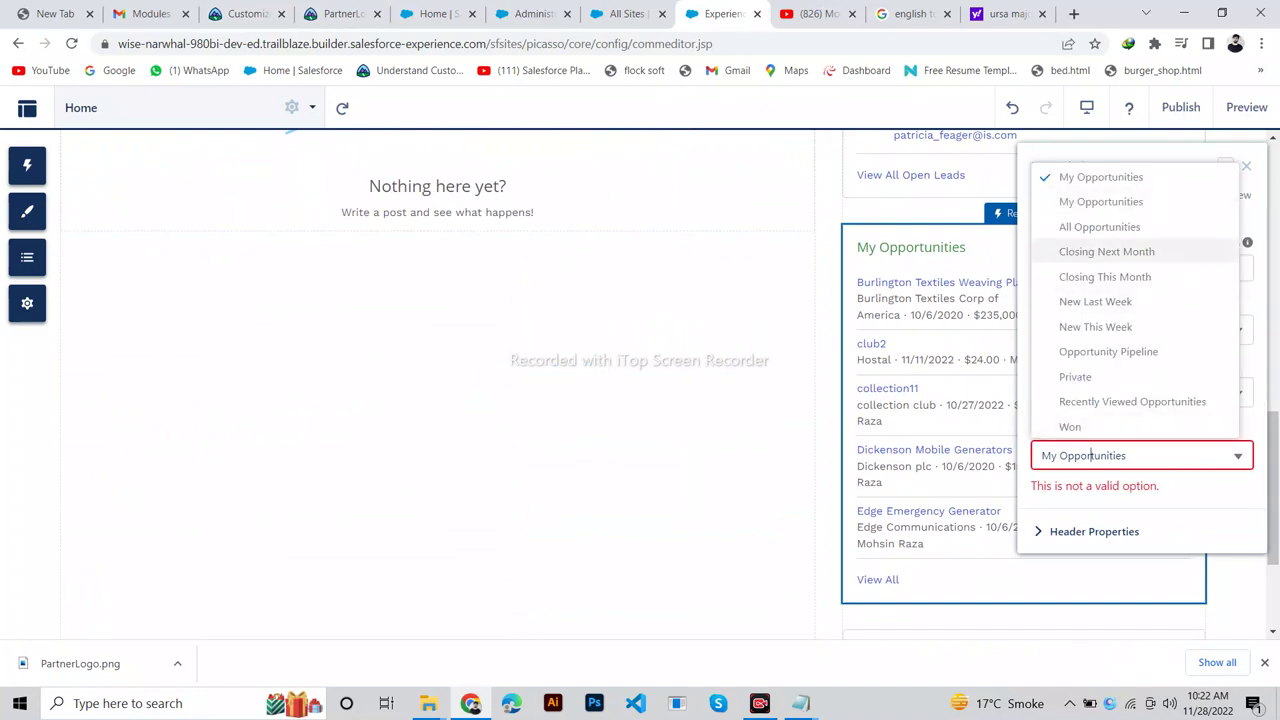
pyautogui.press('Return')
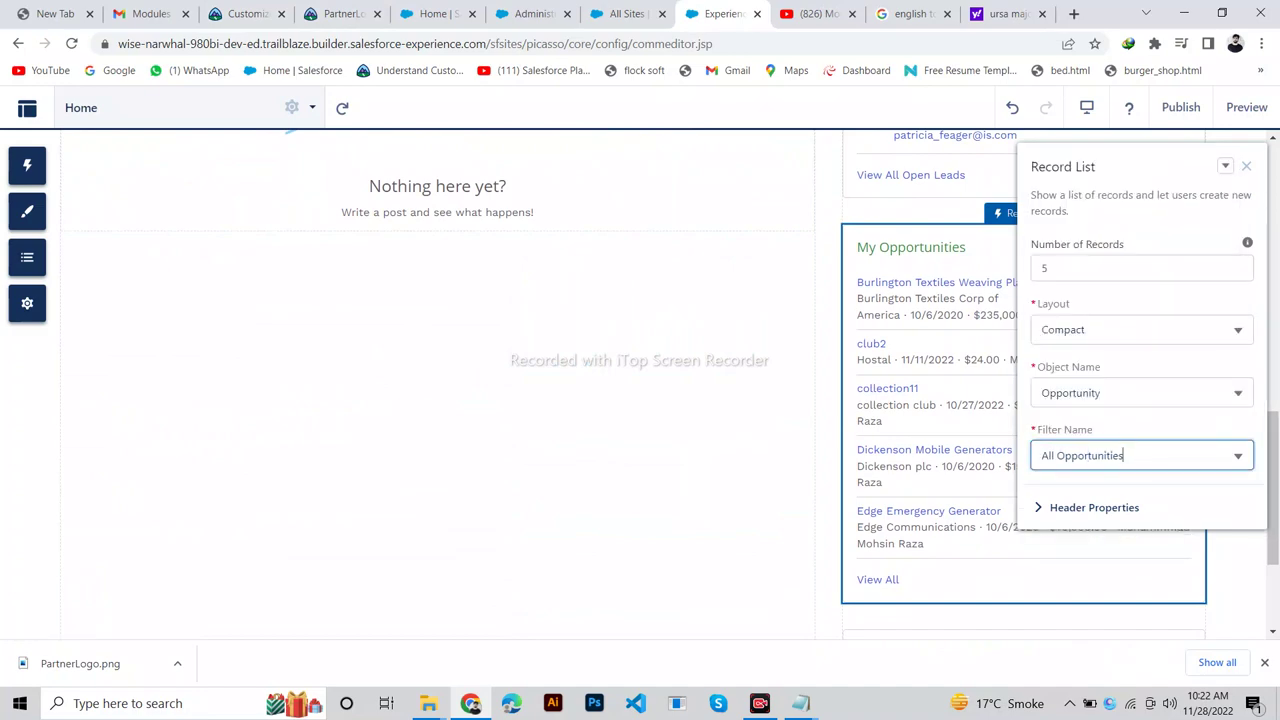
pyautogui.click(245, 13)
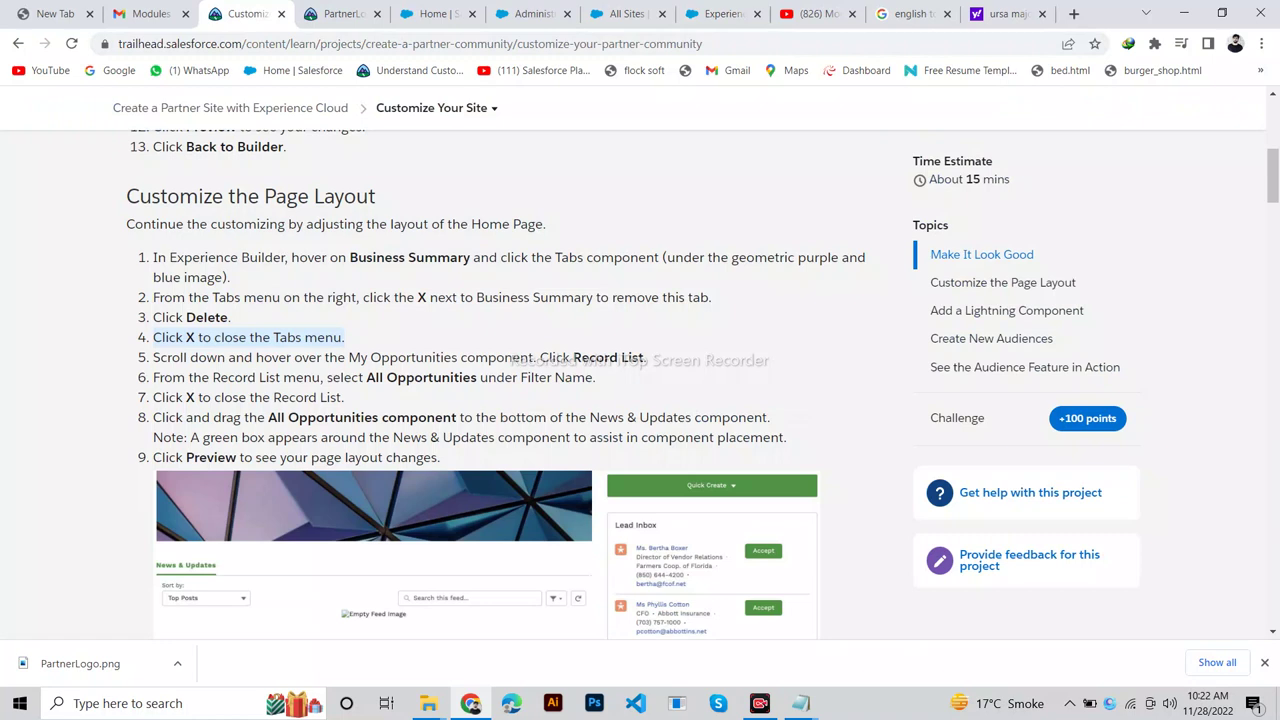
pyautogui.moveTo(366, 377); pyautogui.dragTo(477, 377)
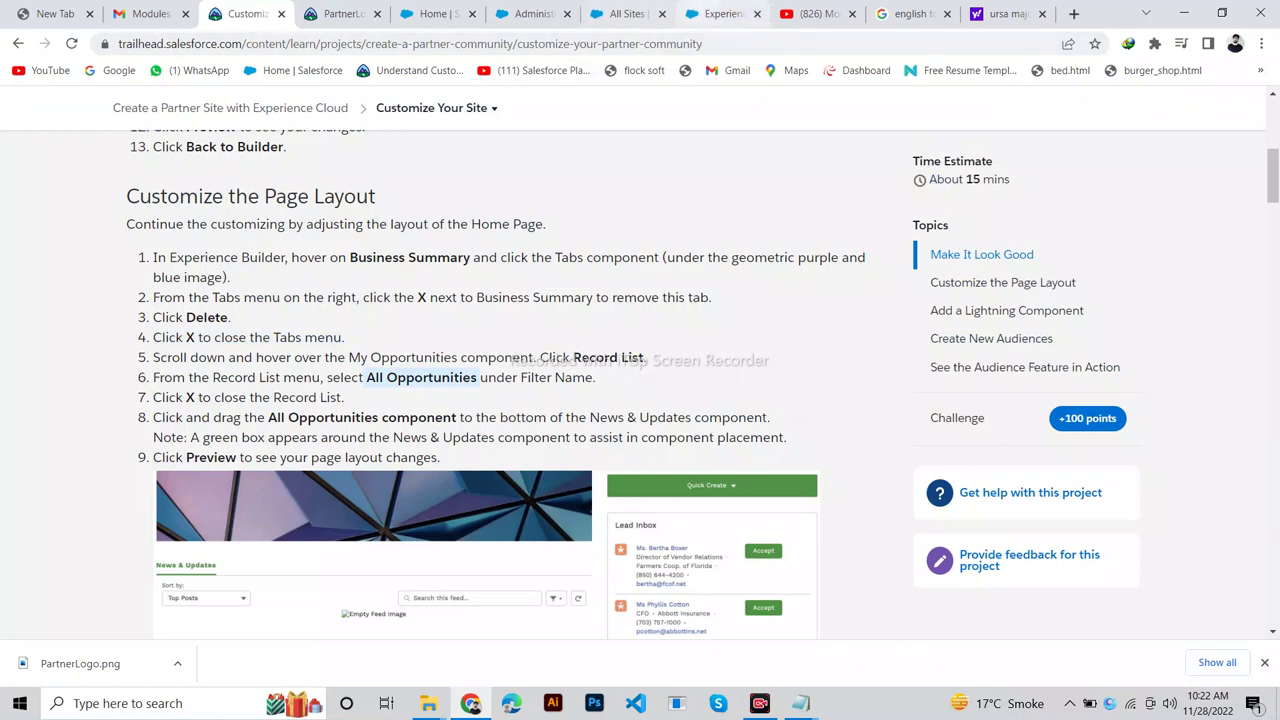
pyautogui.click(720, 13)
pyautogui.click(1246, 166)
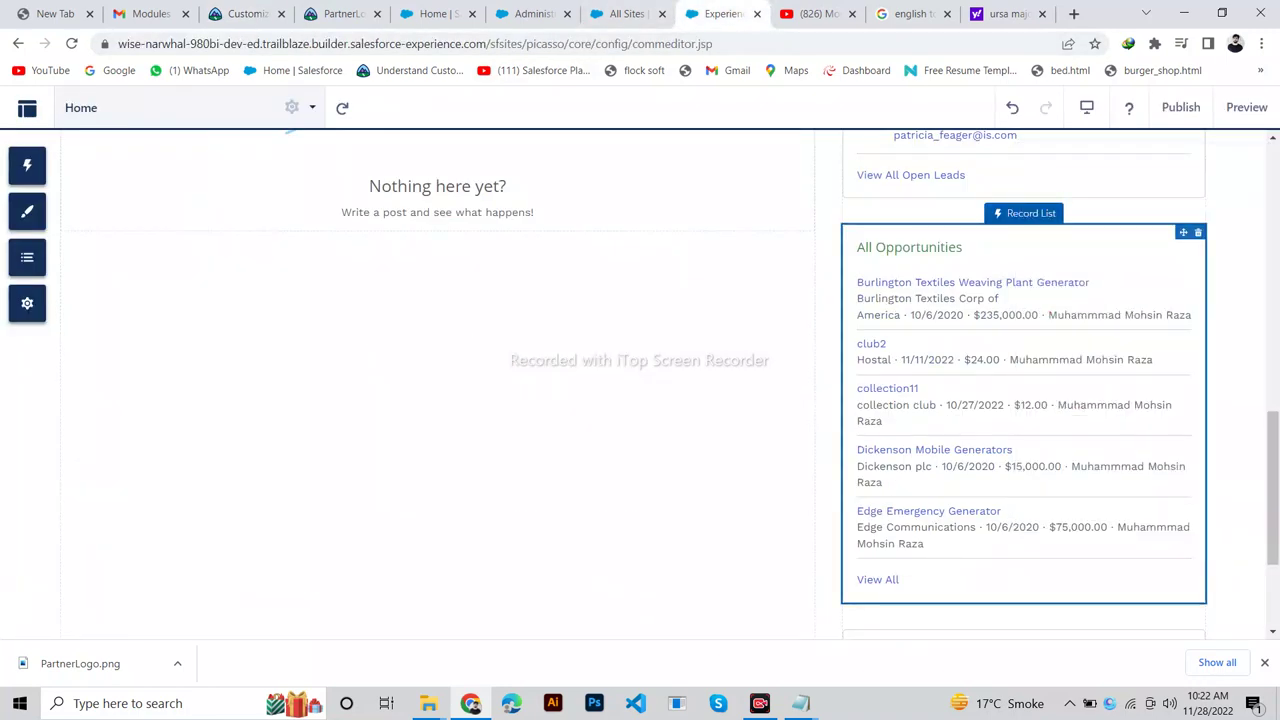
# Drag the All Opportunities record list under the News & Updates feed.
pyautogui.scroll(1, 782, 384)
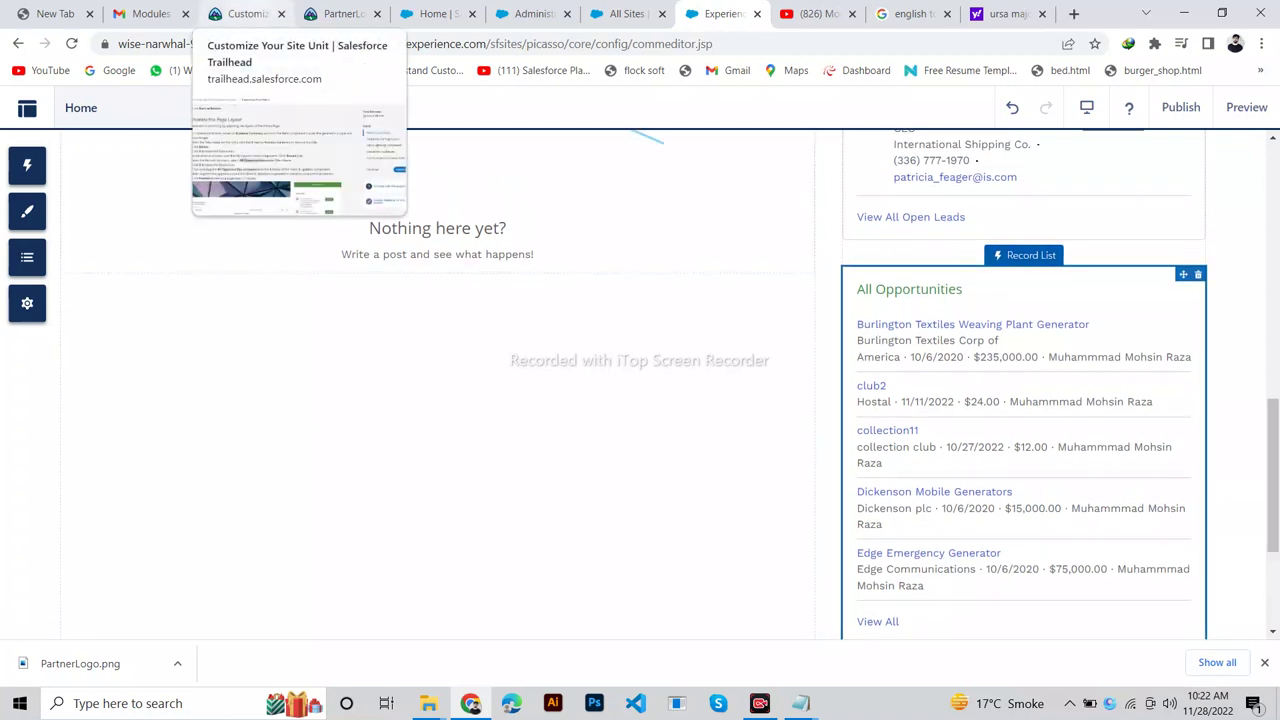
pyautogui.moveTo(340, 14)
pyautogui.click(245, 14)
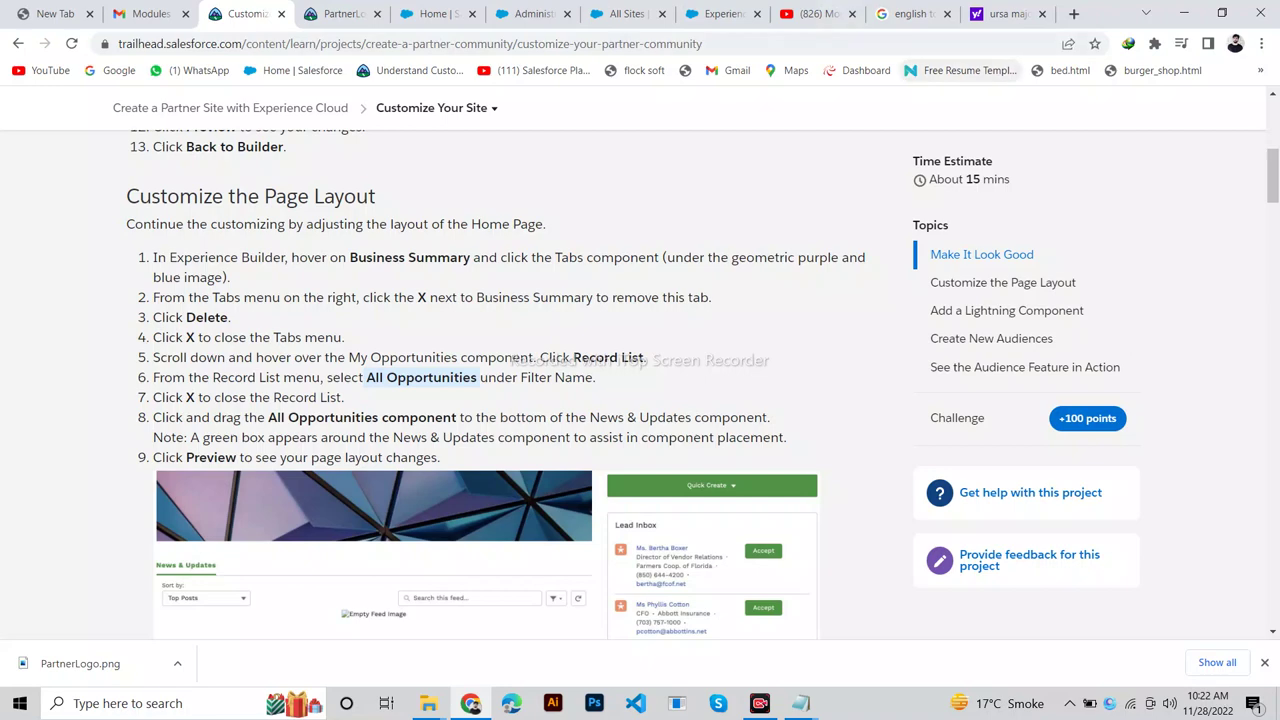
pyautogui.click(718, 14)
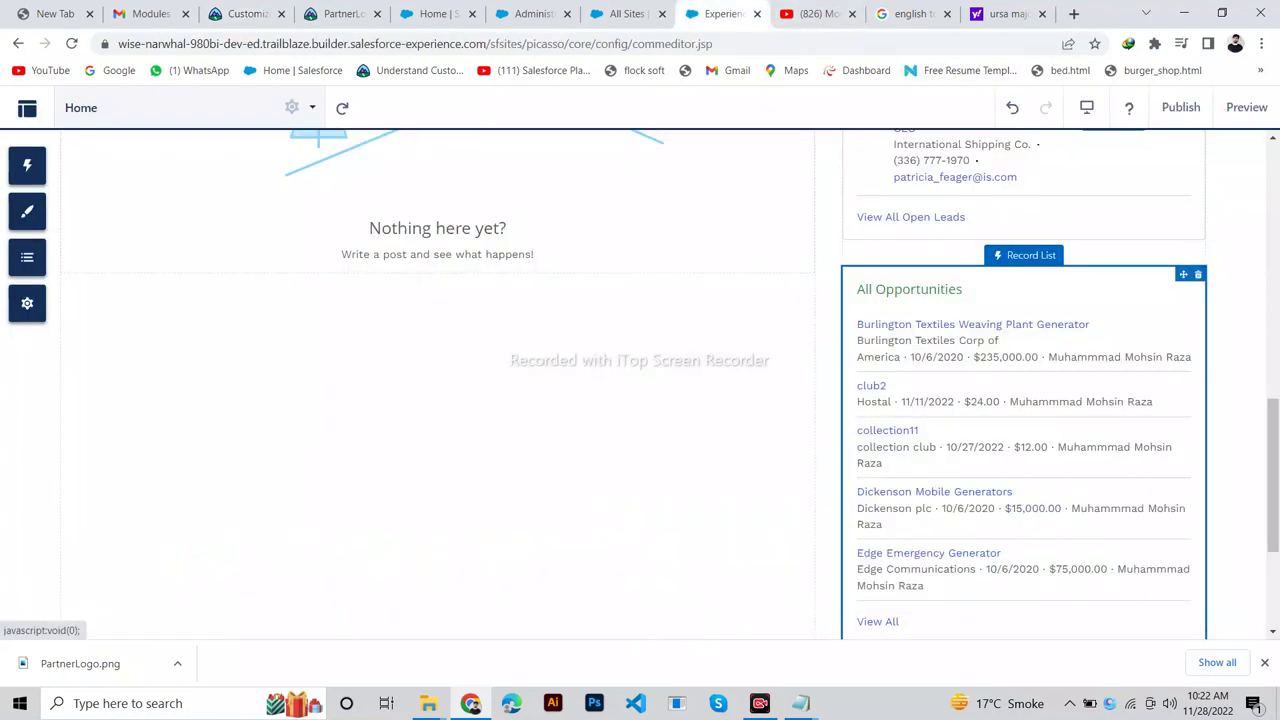
pyautogui.moveTo(1031, 255); pyautogui.dragTo(429, 175)
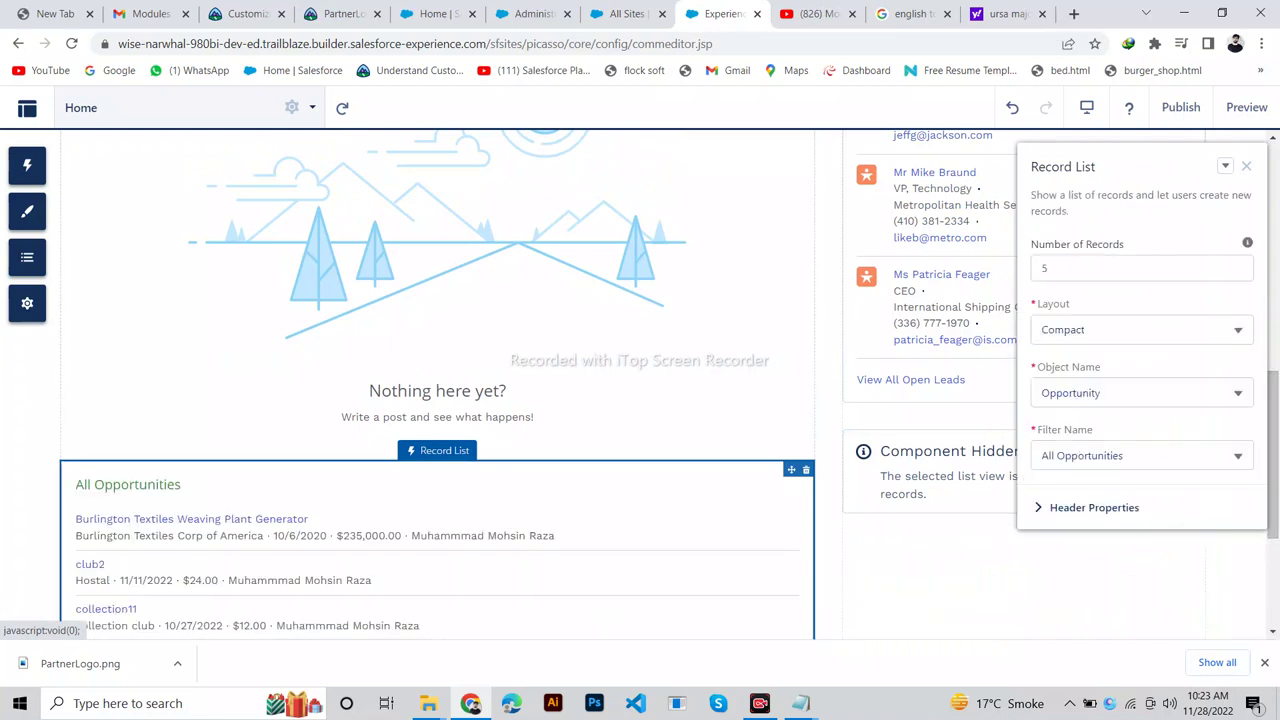
# Undo a mistaken second move of the All Opportunities list.
pyautogui.scroll(1, 440, 380)
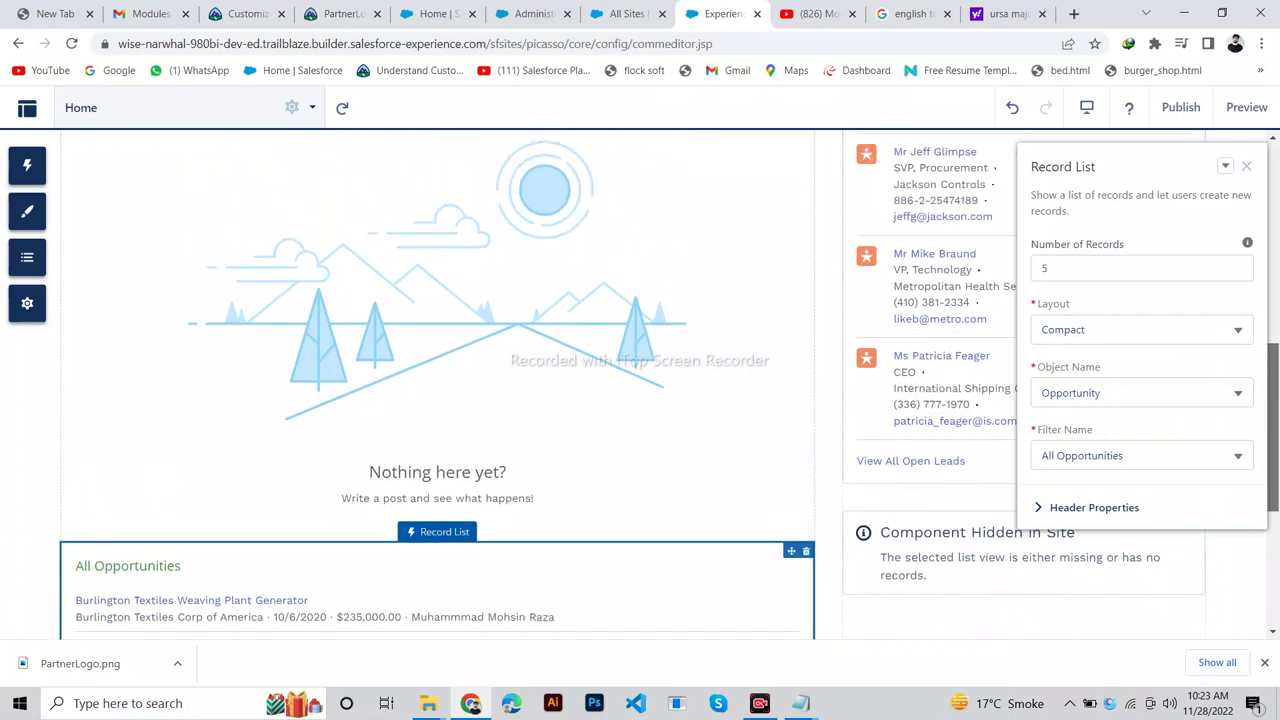
pyautogui.scroll(2, 440, 380)
pyautogui.scroll(-2, 440, 380)
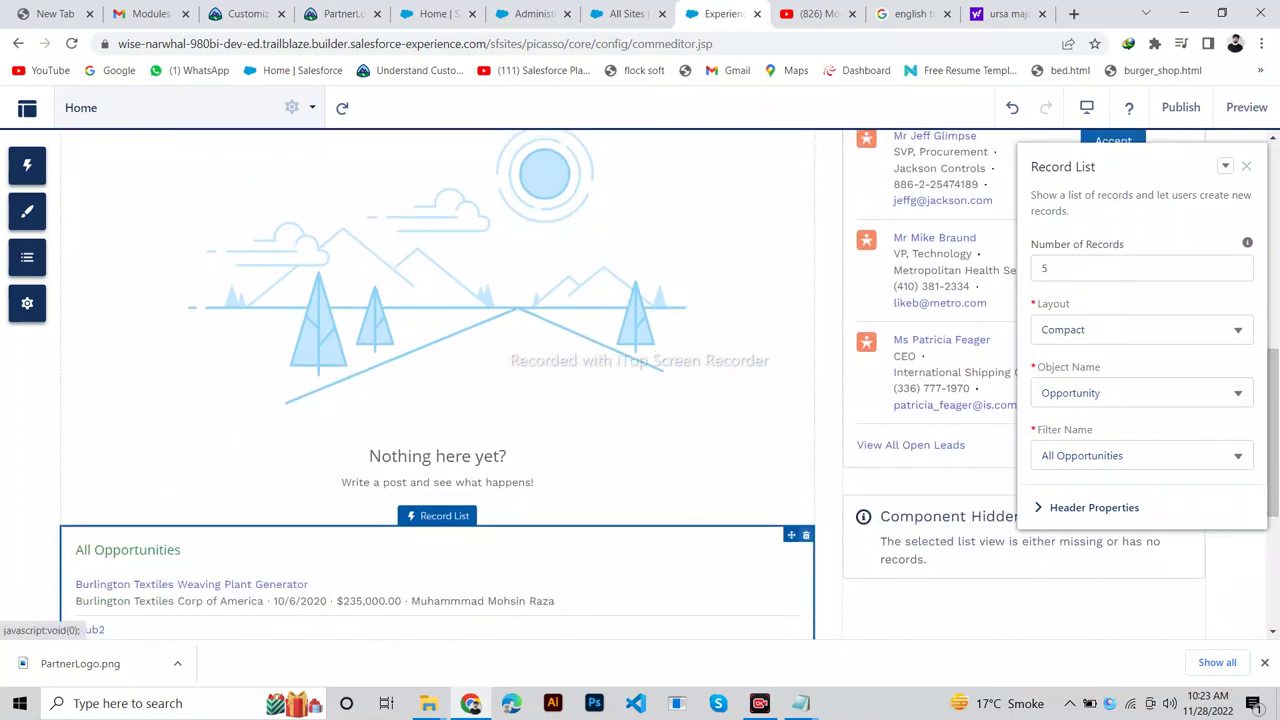
pyautogui.moveTo(90, 629); pyautogui.dragTo(446, 160)
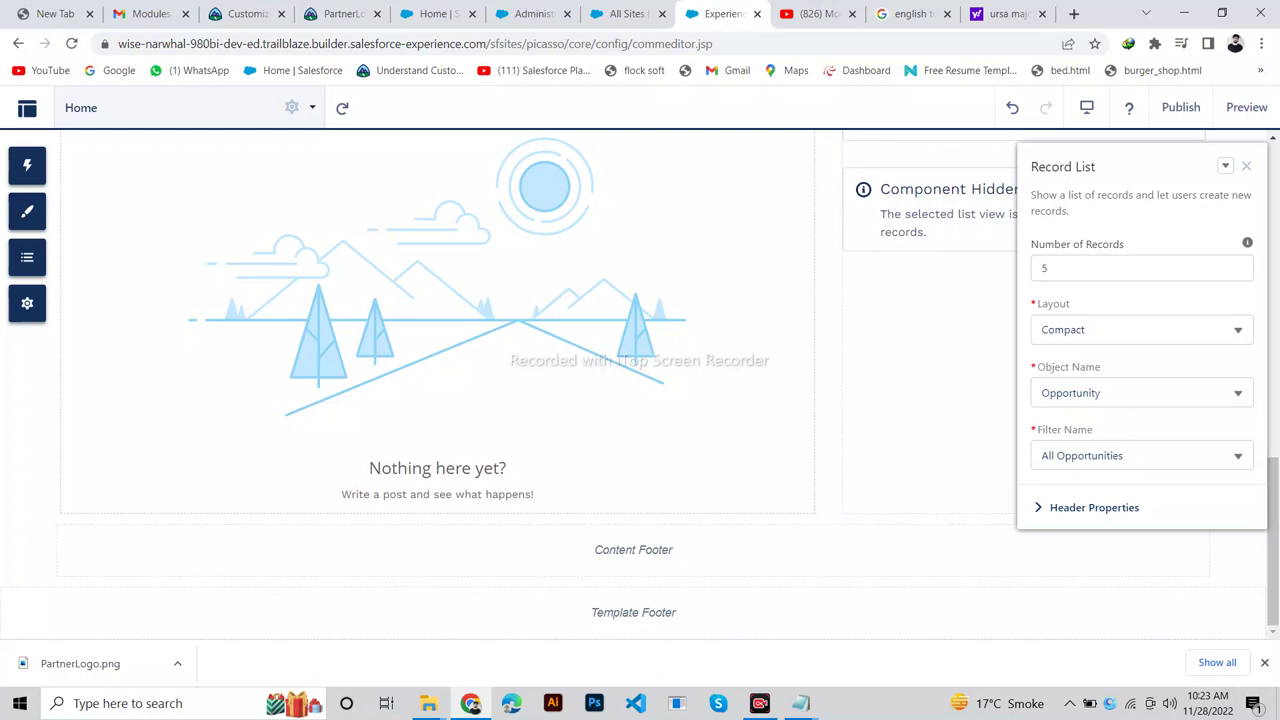
pyautogui.click(1012, 107)
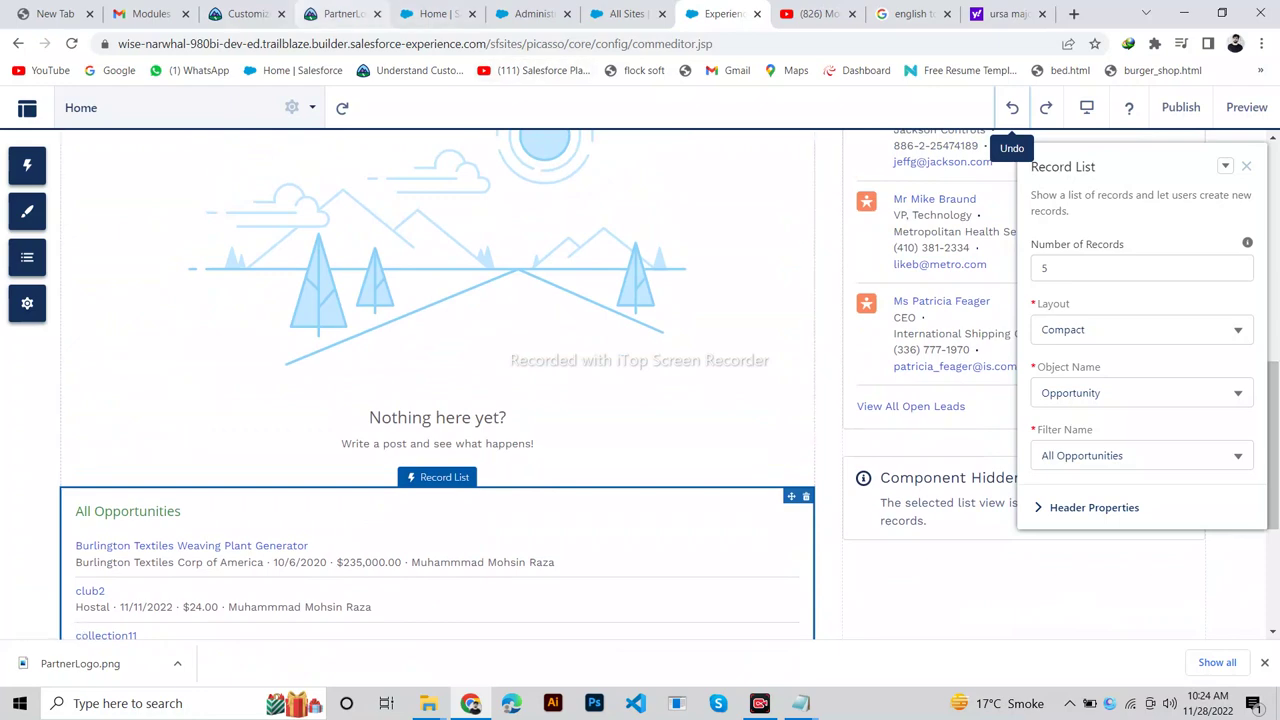
# Scroll Trailhead's Customize the Page Layout steps to step 9 about previewing the layout.
pyautogui.hotkey('ctrl', '3')
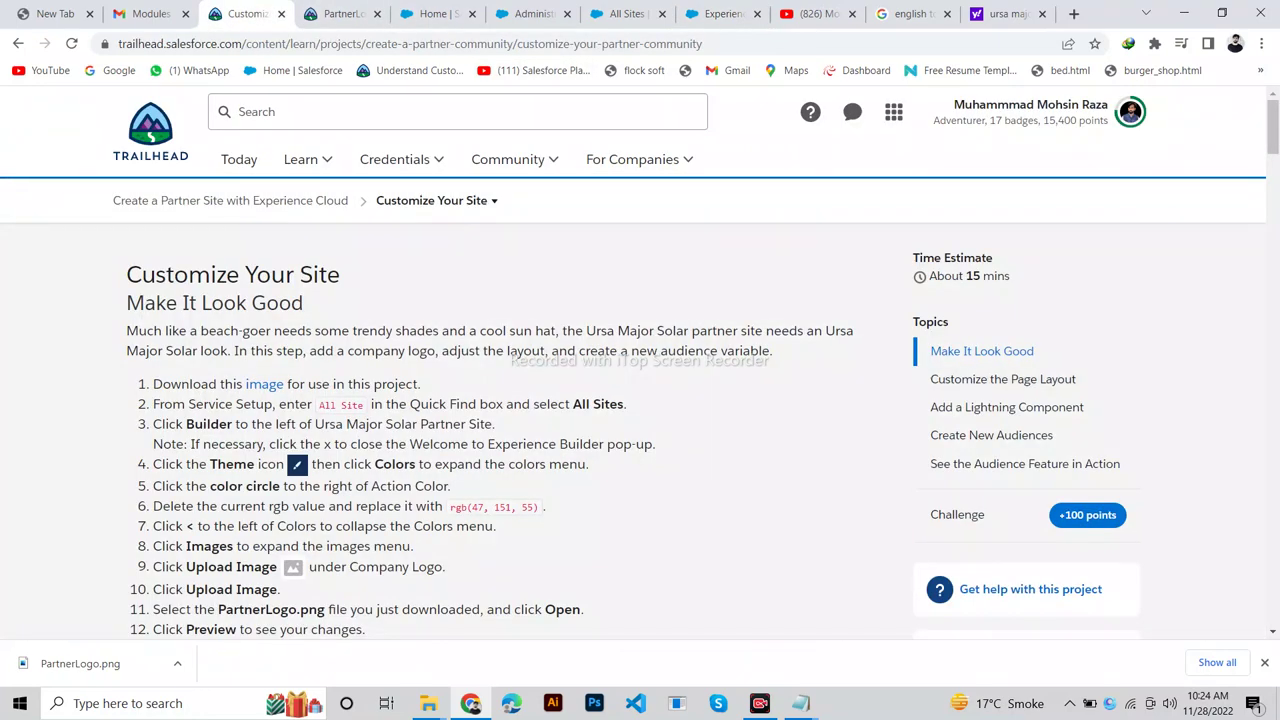
pyautogui.scroll(-9, 640, 380)
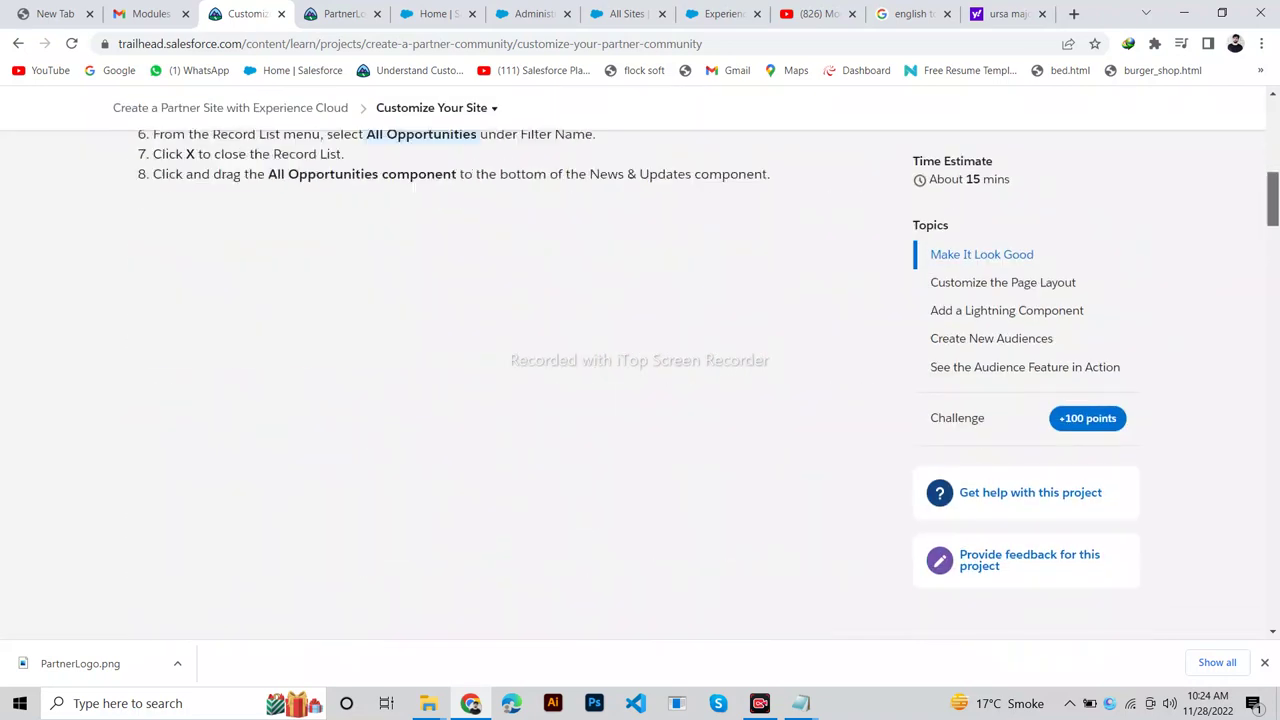
pyautogui.scroll(-1, 640, 380)
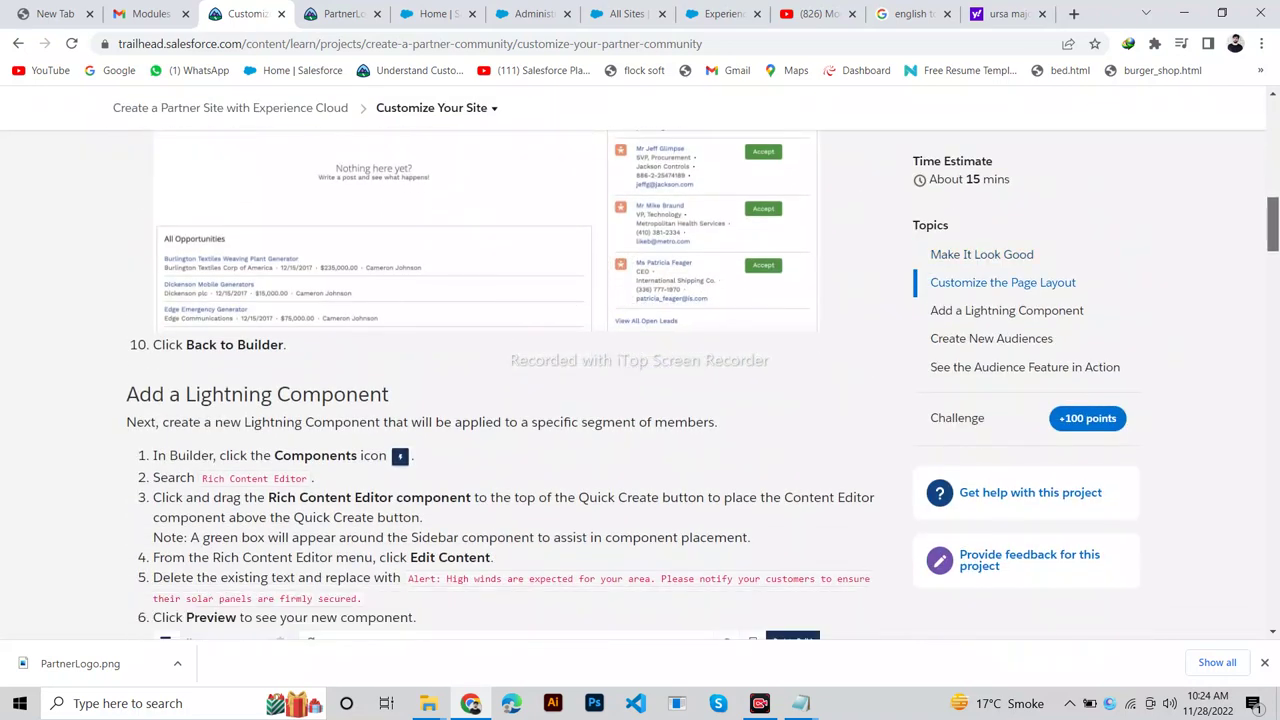
pyautogui.scroll(3, 640, 380)
pyautogui.scroll(1, 640, 380)
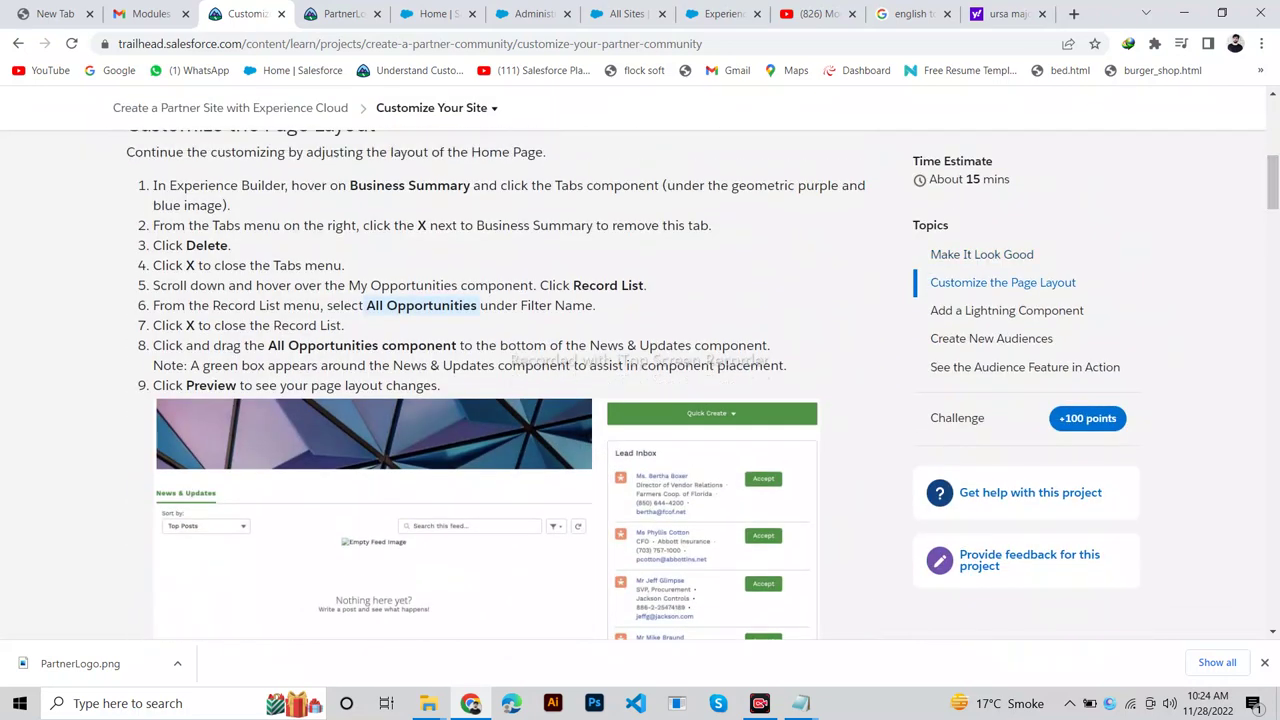
pyautogui.moveTo(153, 385); pyautogui.dragTo(440, 385)
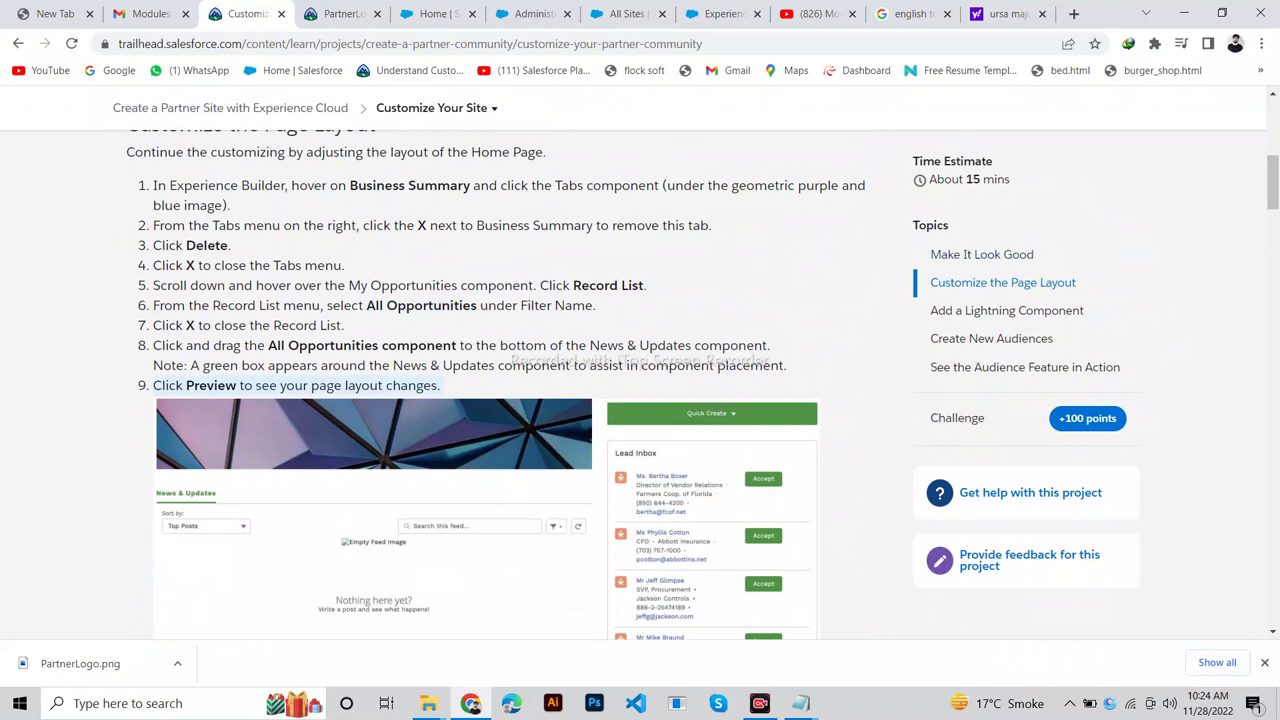
pyautogui.scroll(-2, 440, 385)
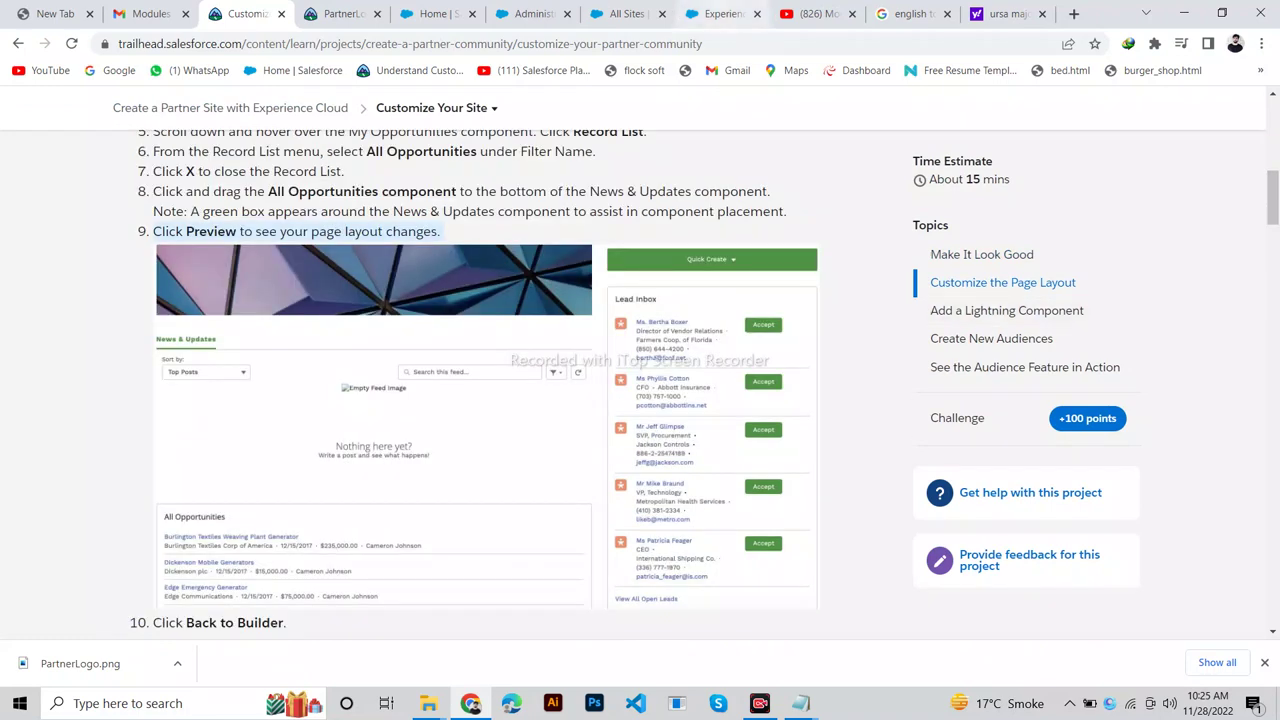
pyautogui.click(718, 13)
# Preview the Home page to confirm All Opportunities sits beneath News & Updates, then resume editing.
pyautogui.click(1247, 107)
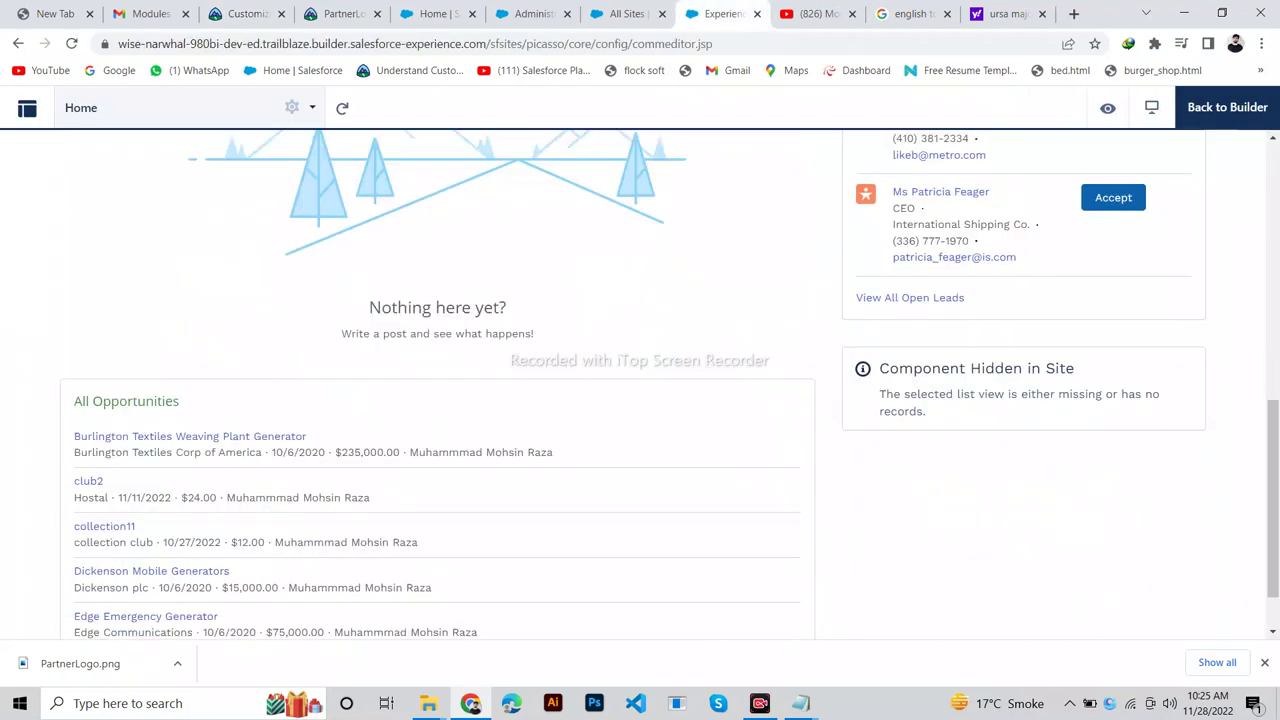
pyautogui.scroll(10, 640, 385)
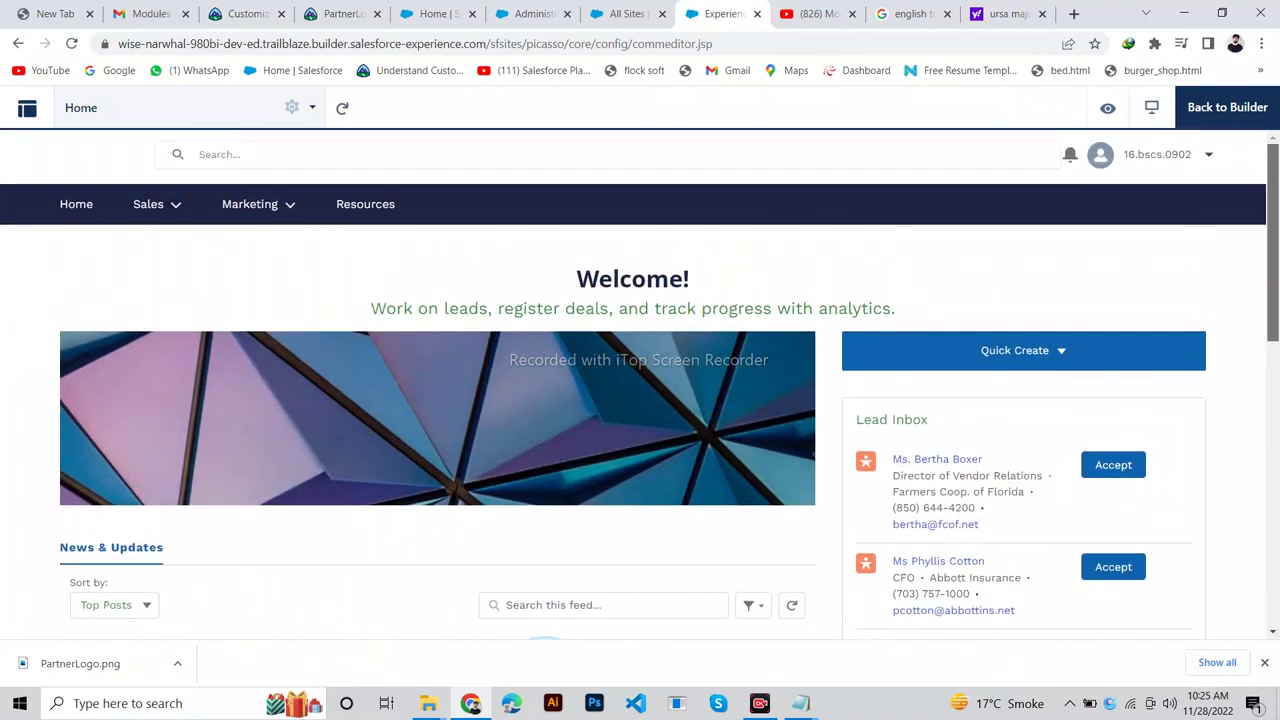
pyautogui.scroll(-4, 640, 385)
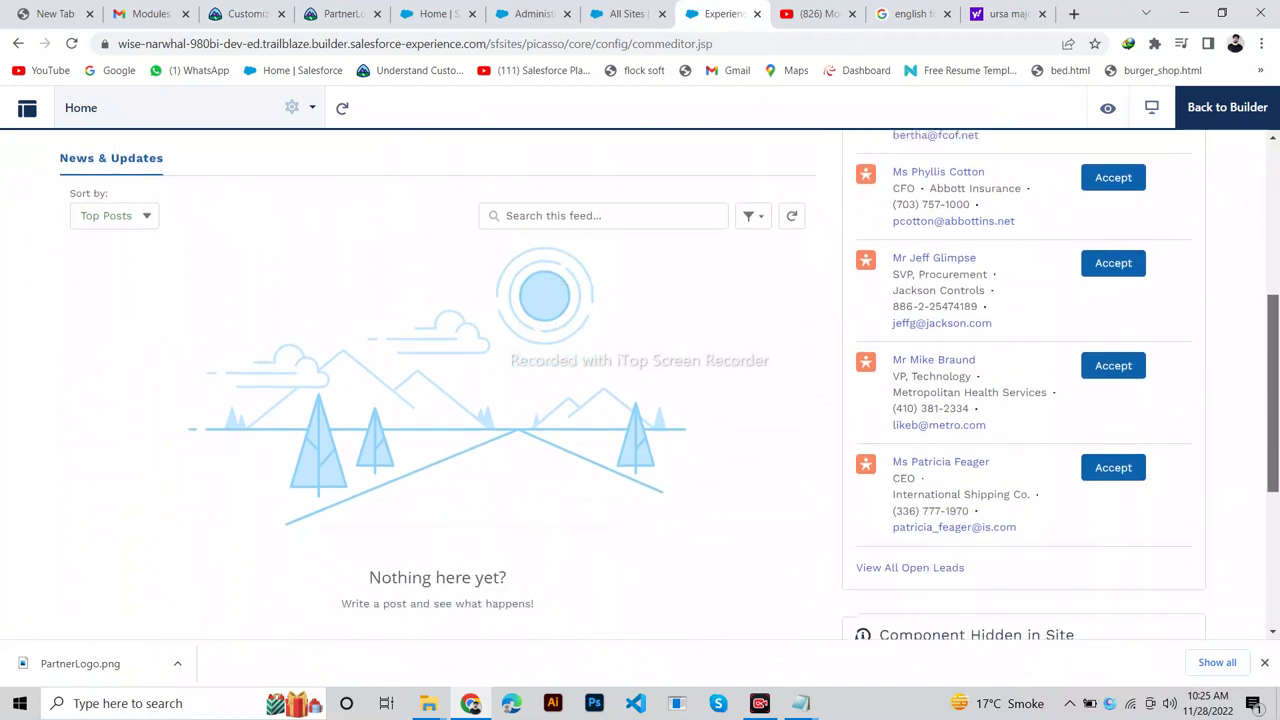
pyautogui.scroll(-3, 640, 385)
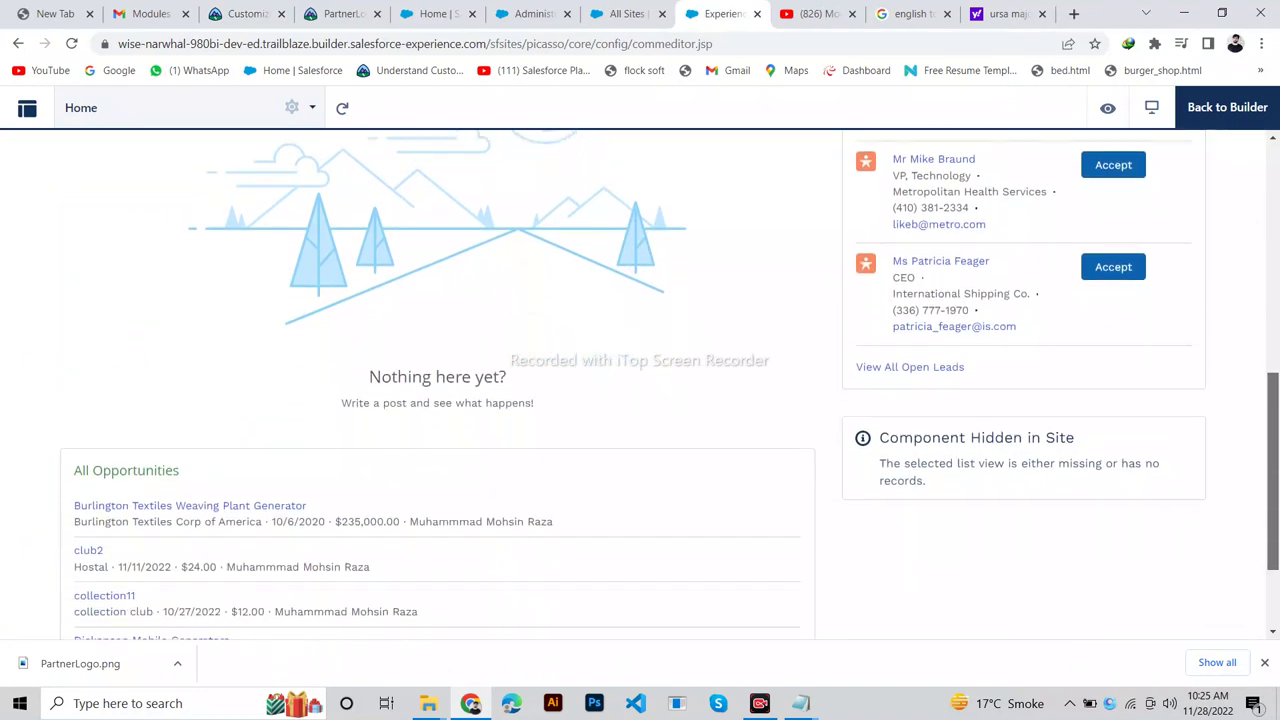
pyautogui.scroll(3, 640, 385)
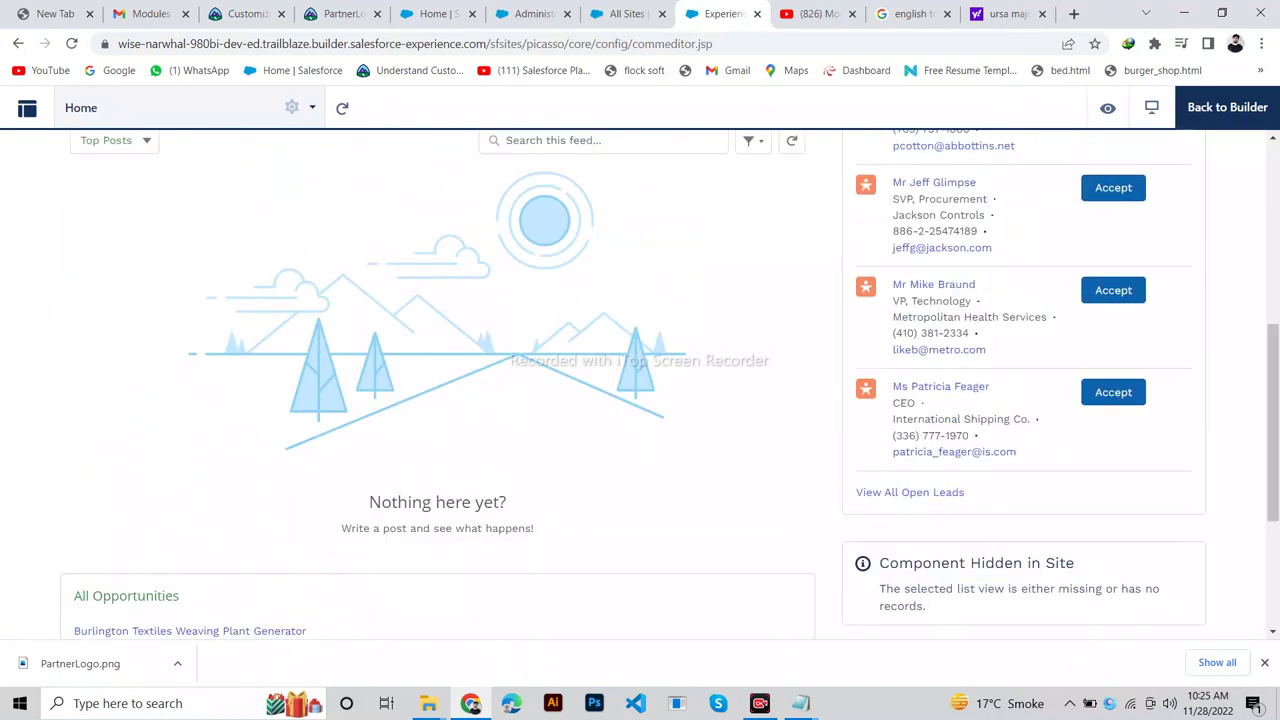
pyautogui.click(1227, 107)
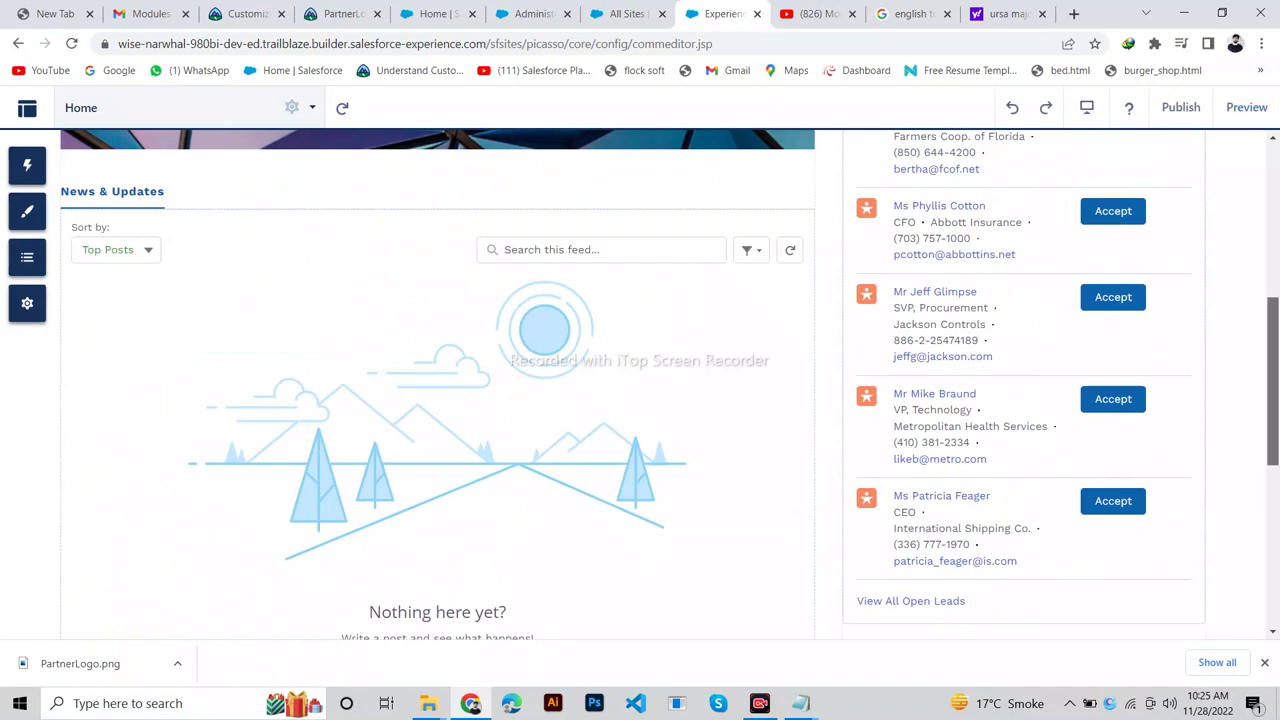
pyautogui.scroll(-2, 445, 385)
pyautogui.scroll(-3, 445, 385)
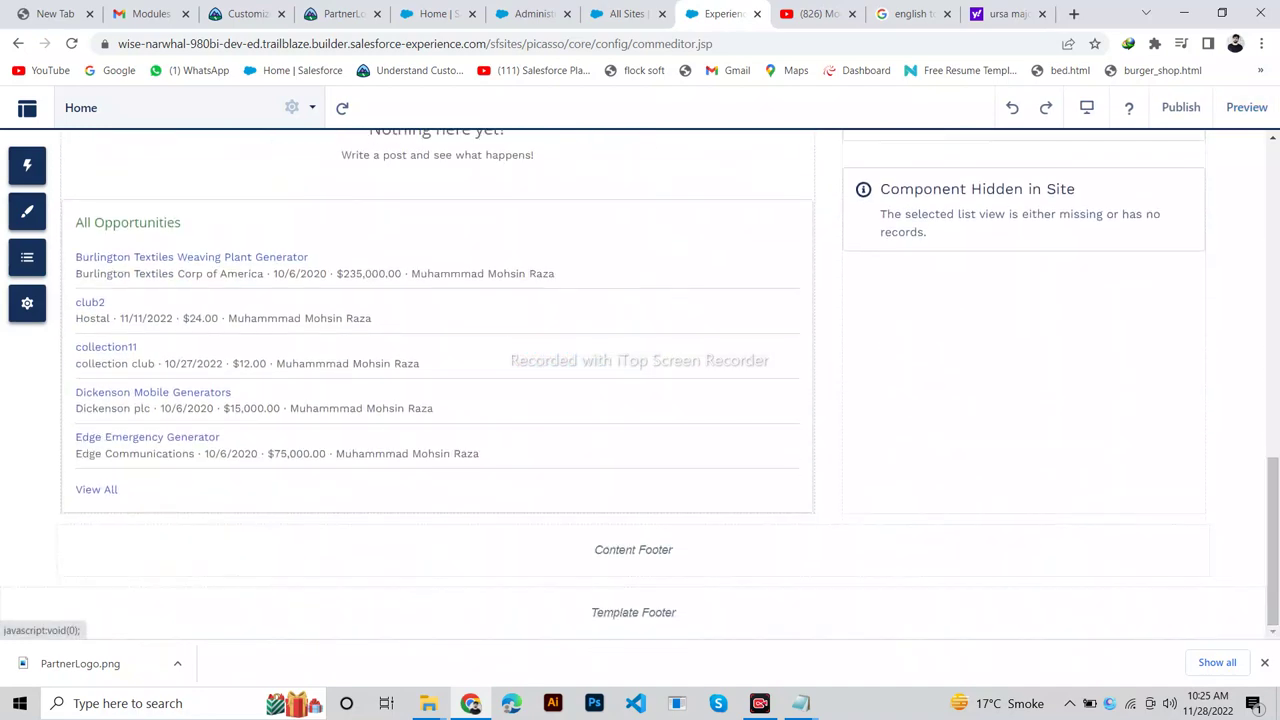
pyautogui.hotkey('ctrl', '3')
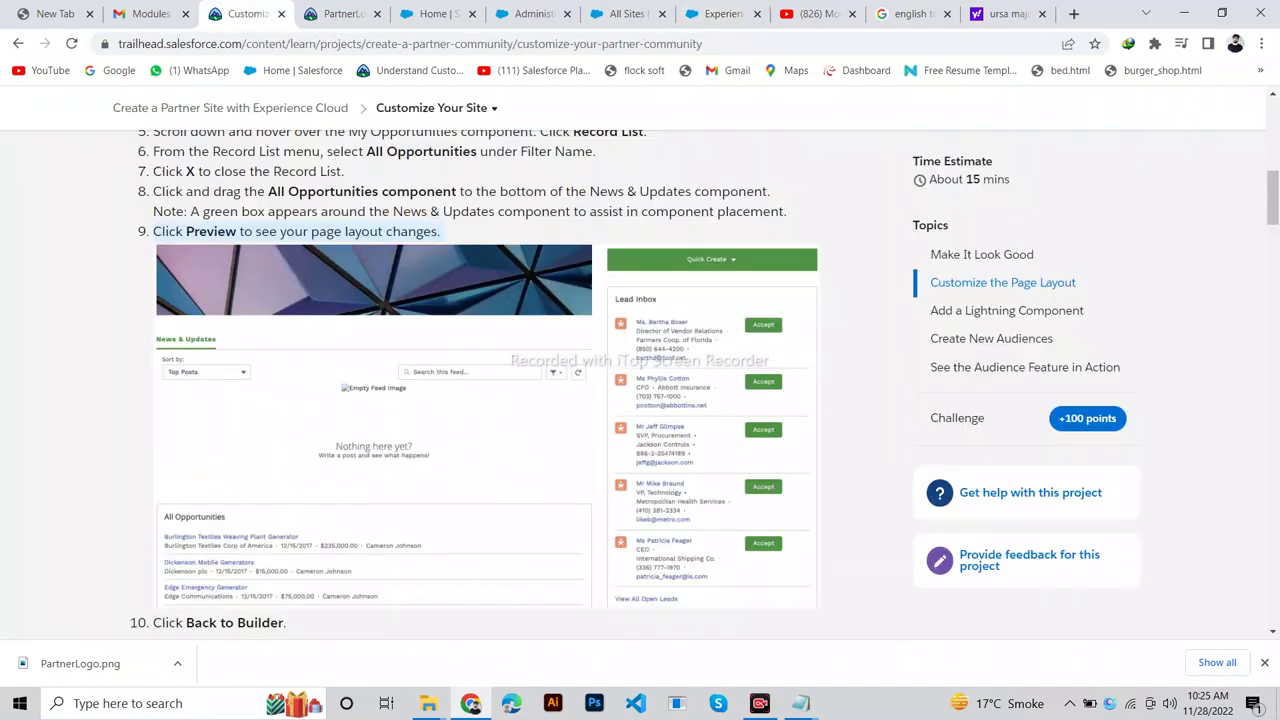
# Read the Add a Lightning Component steps and open the Components panel.
pyautogui.scroll(-4, 705, 378)
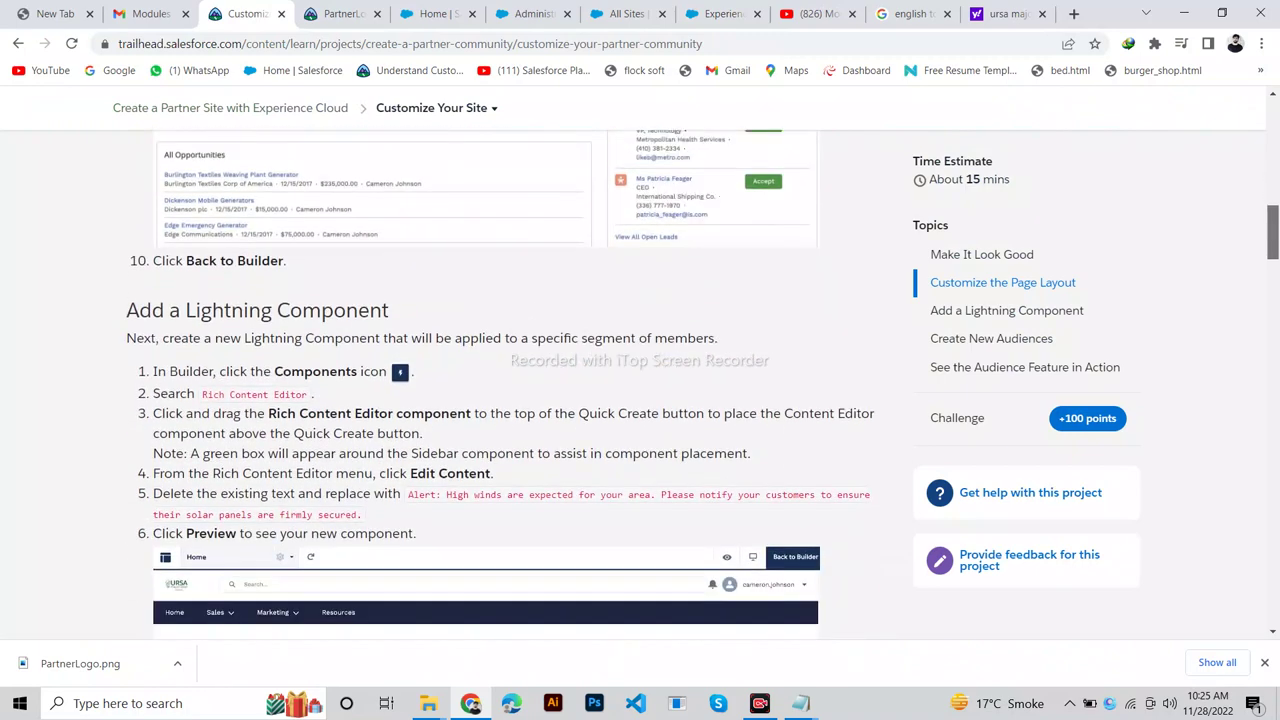
pyautogui.scroll(-2, 640, 380)
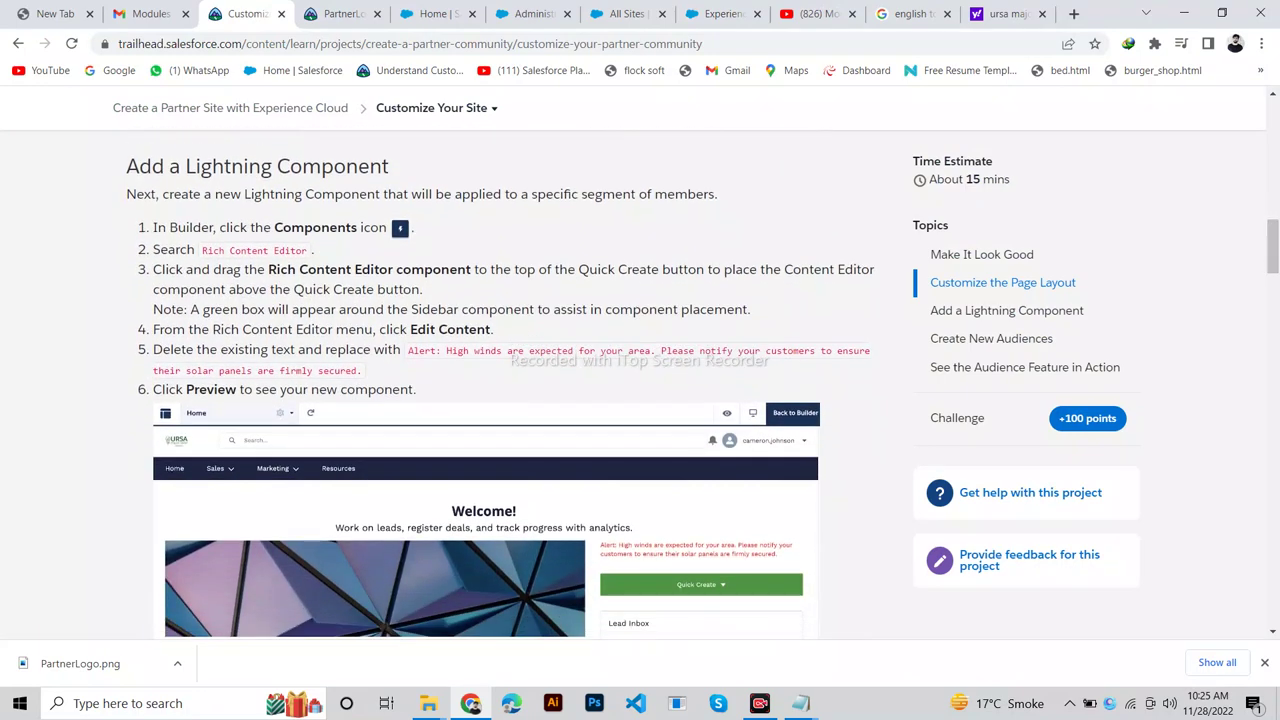
pyautogui.moveTo(389, 166); pyautogui.dragTo(126, 166)
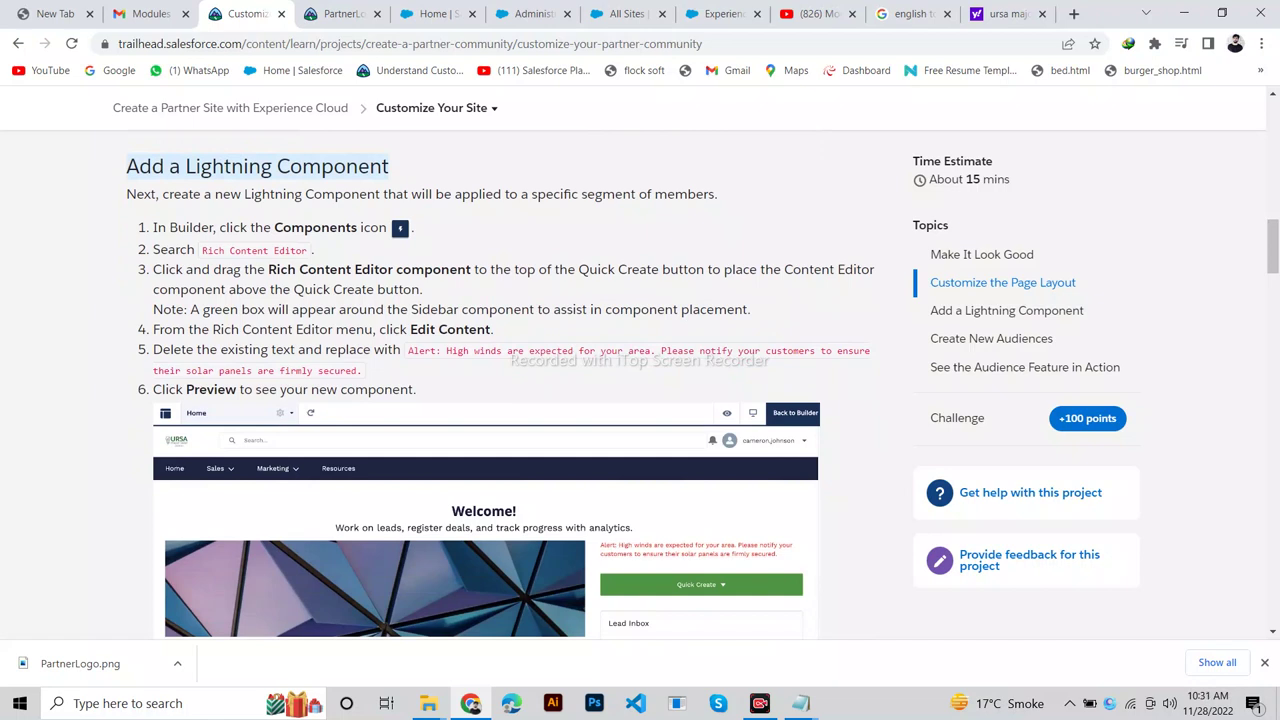
pyautogui.moveTo(414, 228); pyautogui.dragTo(152, 228)
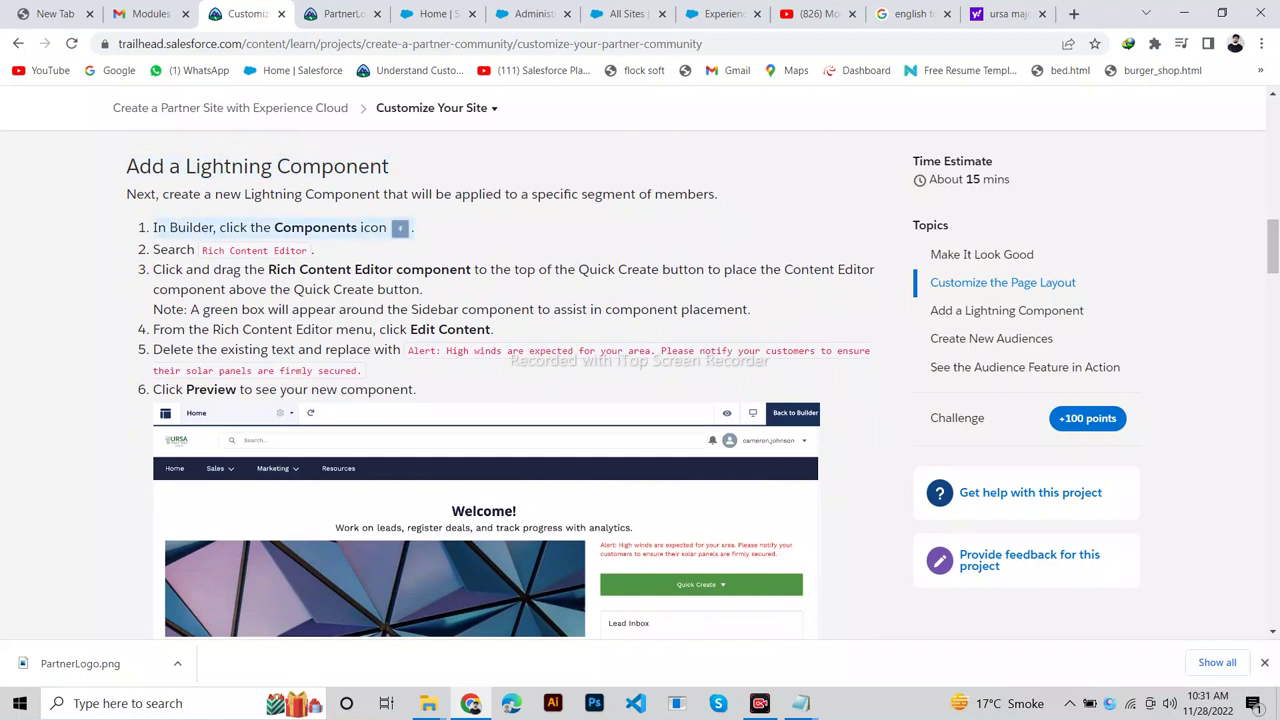
pyautogui.click(720, 14)
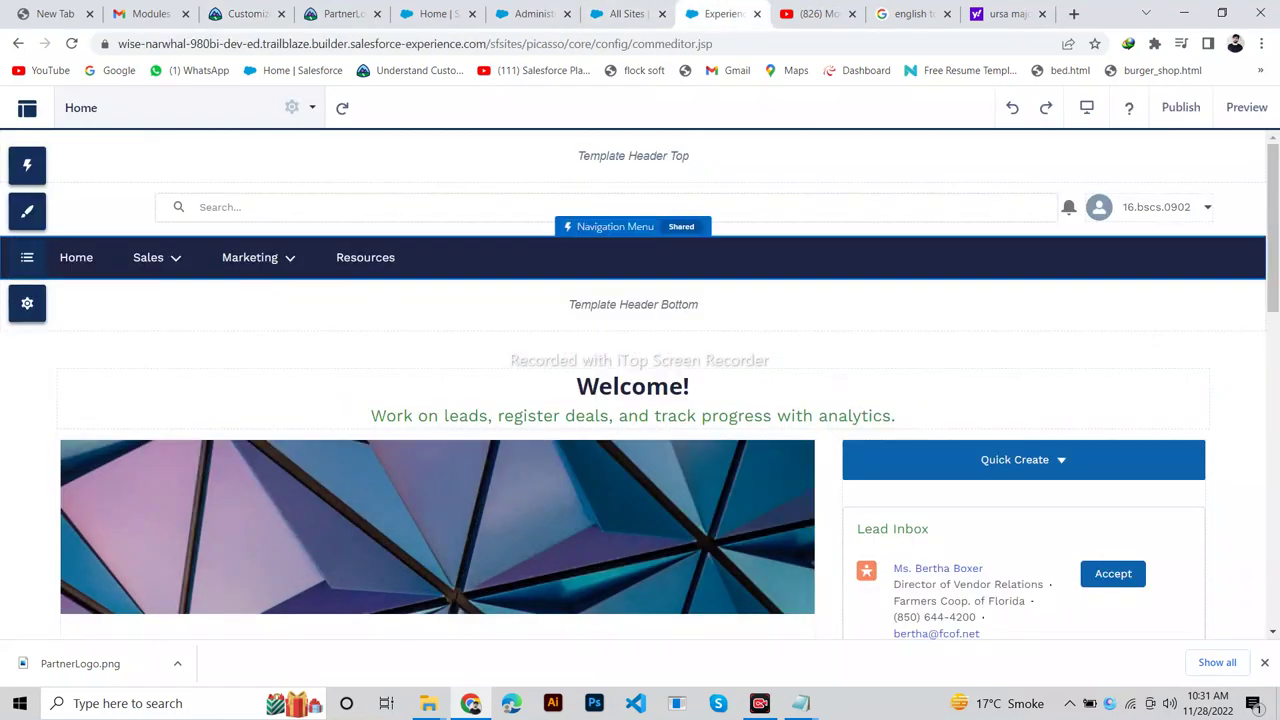
pyautogui.click(27, 165)
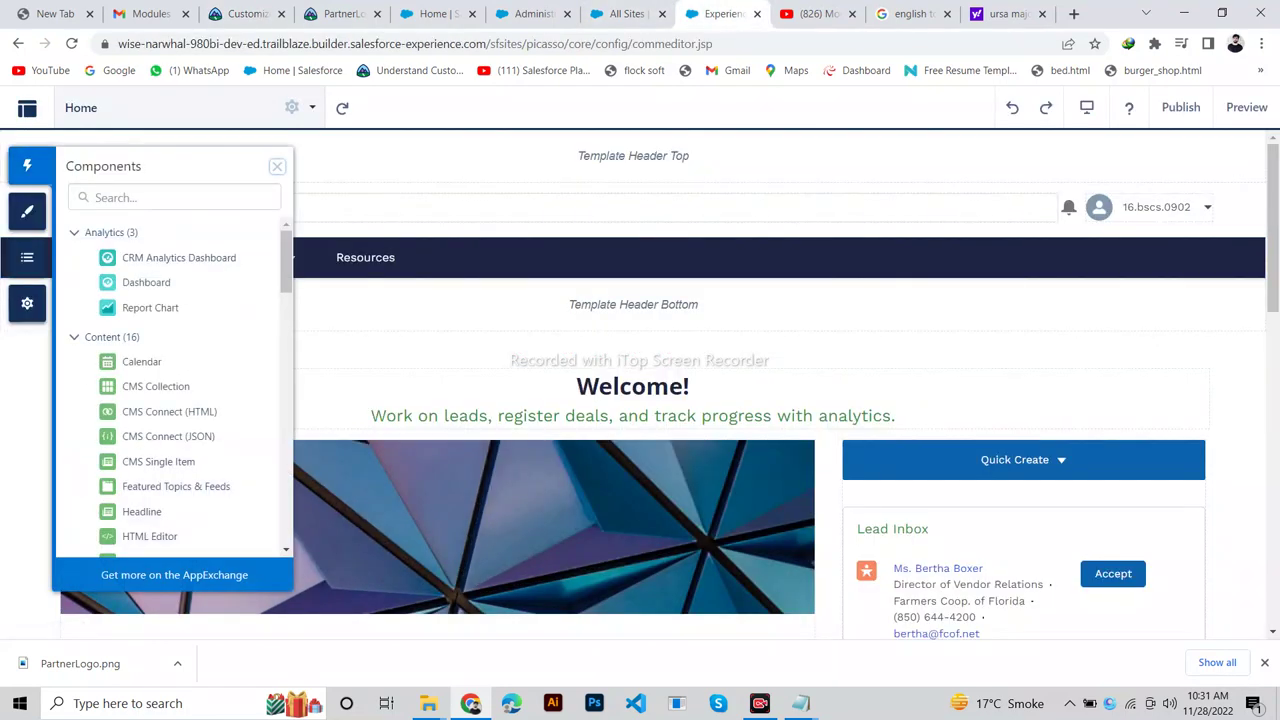
pyautogui.click(245, 14)
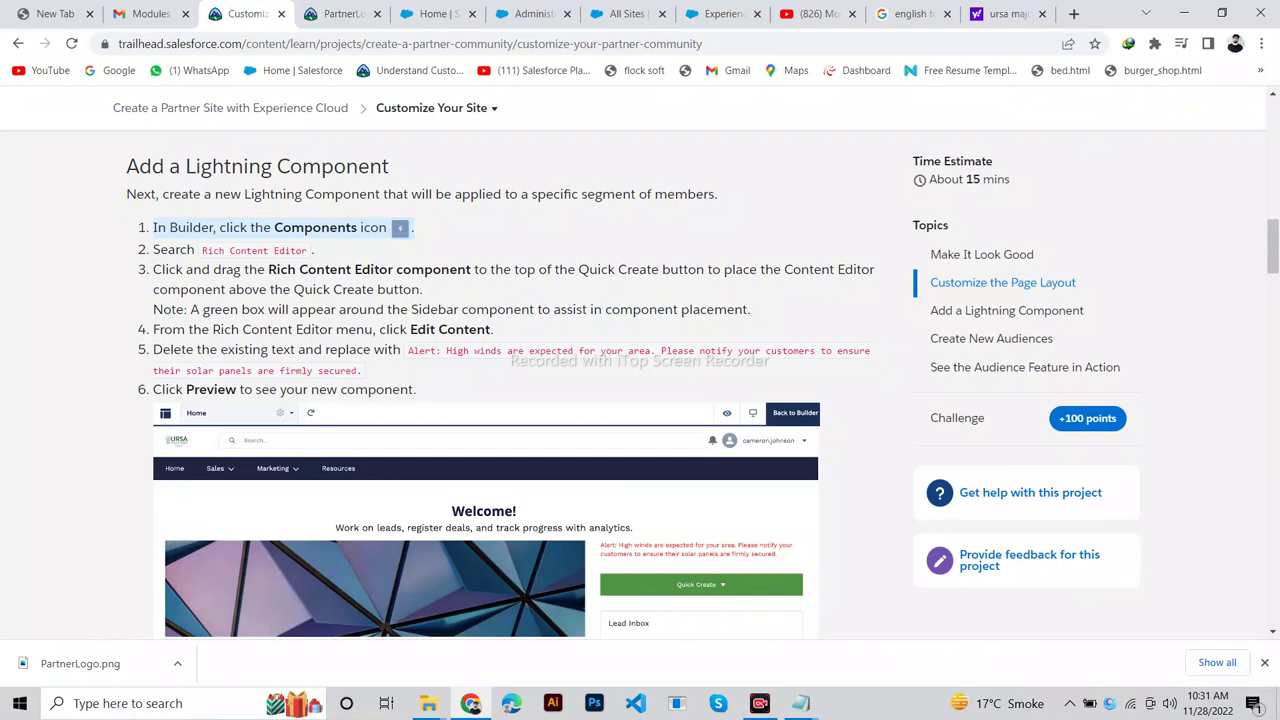
pyautogui.click(720, 14)
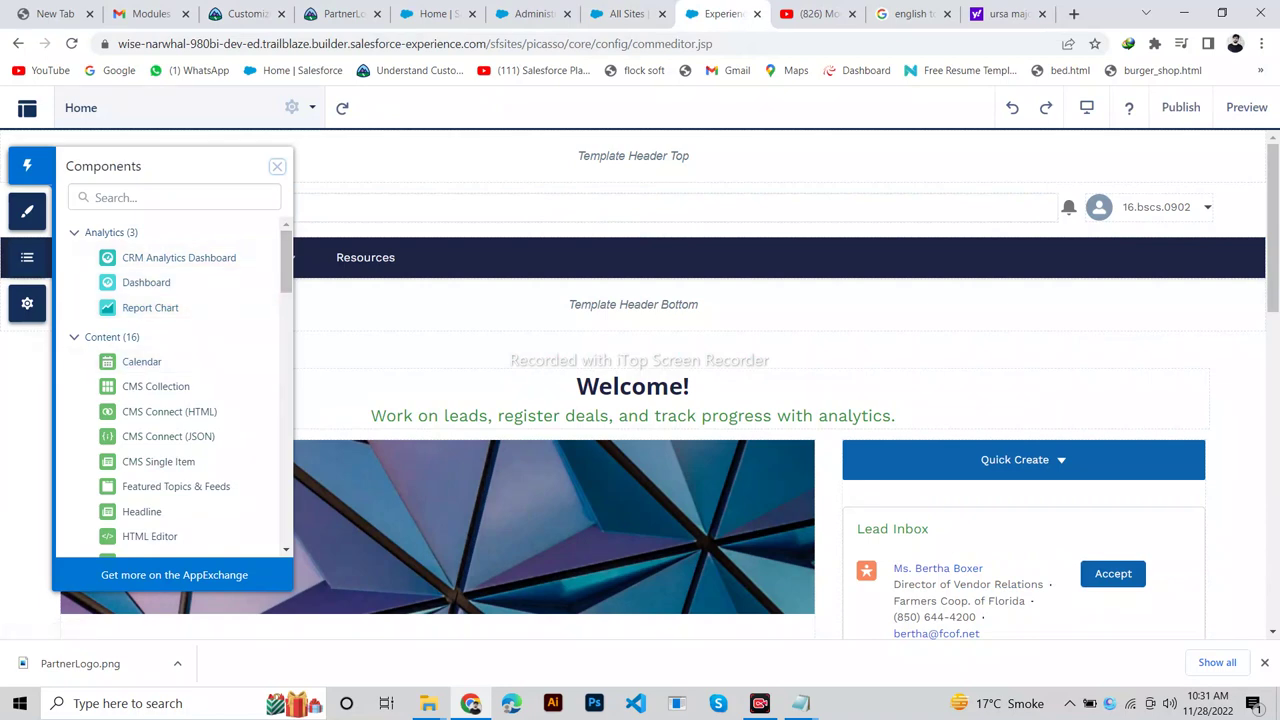
# Search components for 'Rich Content Editor' and place it above Quick Create.
pyautogui.hotkey('ctrl', '3')
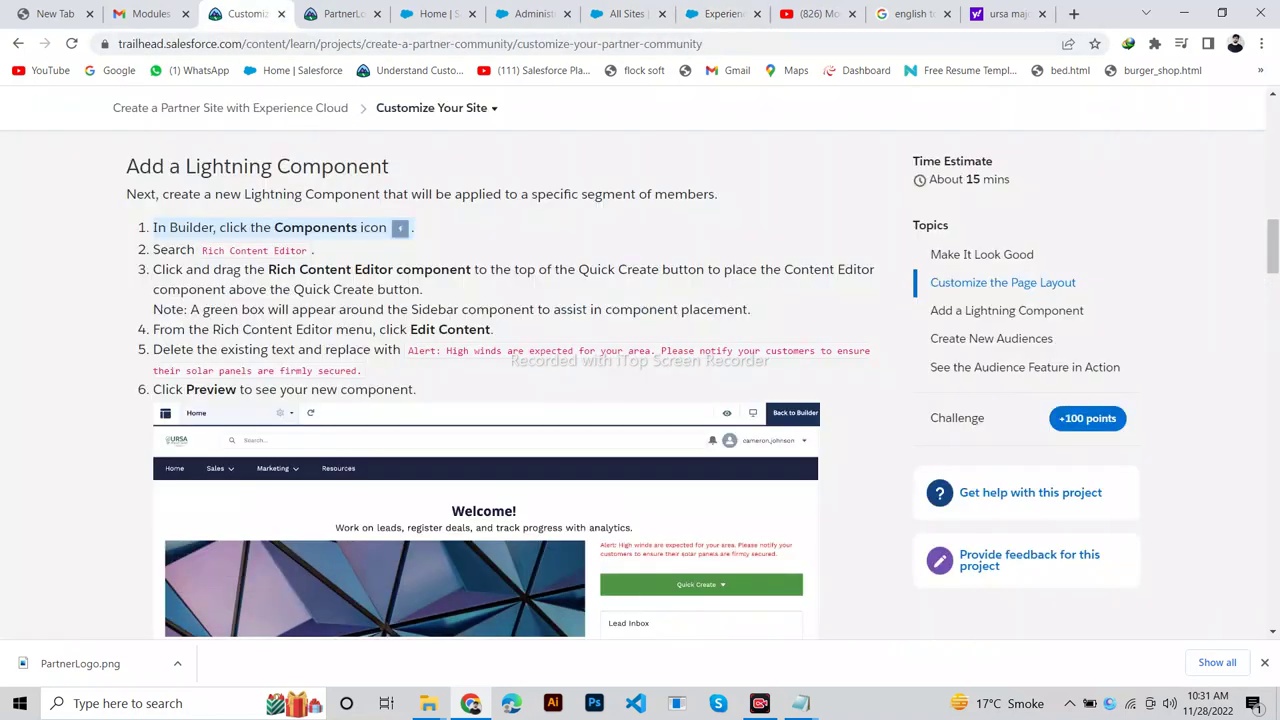
pyautogui.moveTo(202, 250); pyautogui.dragTo(306, 250)
pyautogui.hotkey('ctrl', 'c')
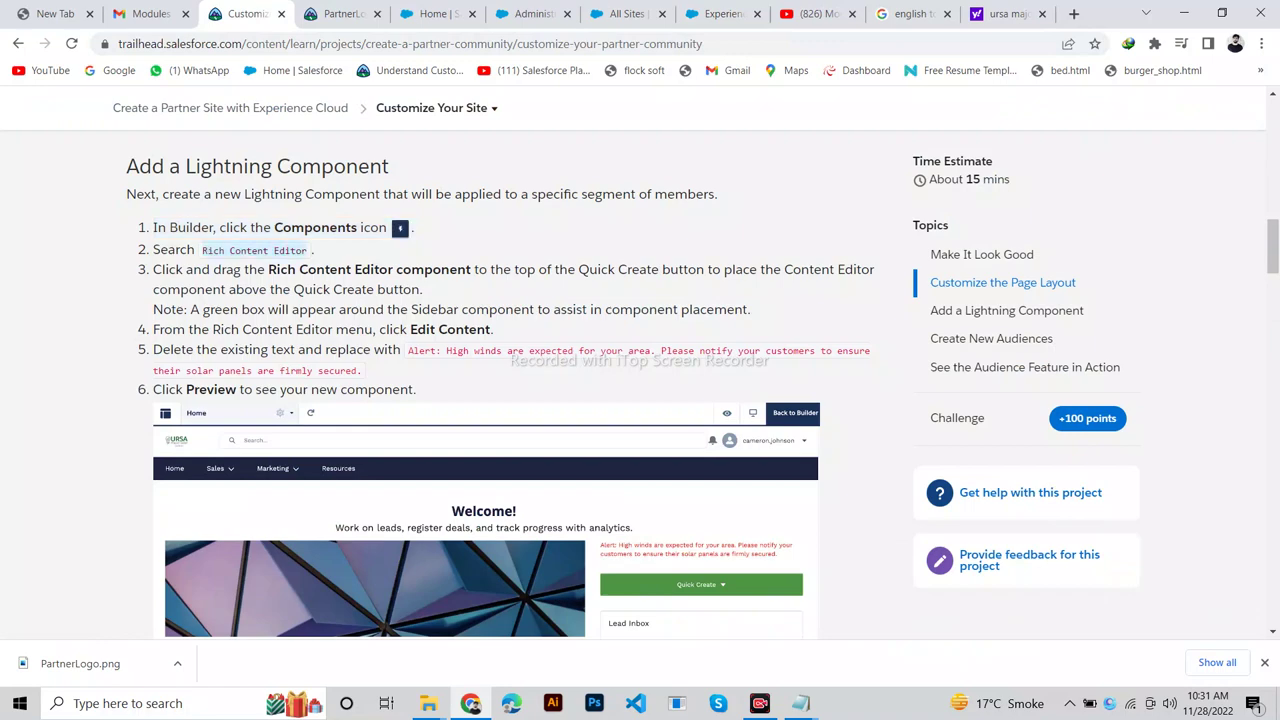
pyautogui.hotkey('ctrl', '8')
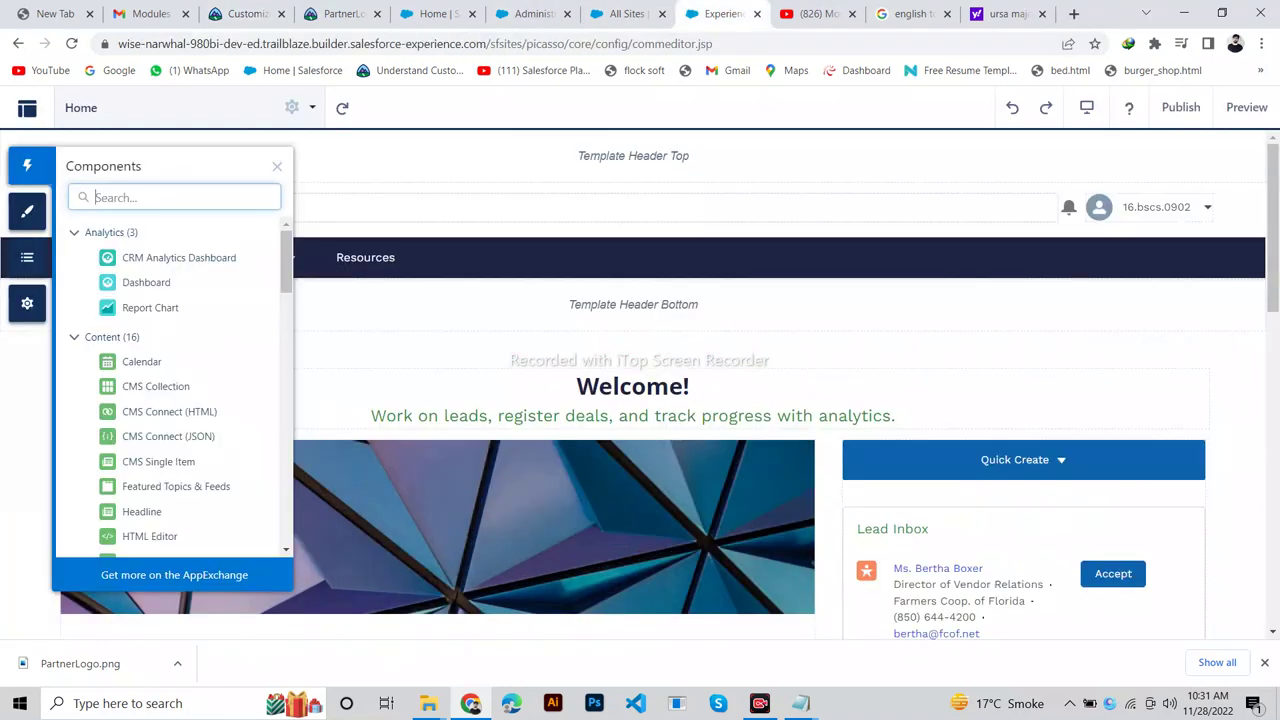
pyautogui.hotkey('ctrl', 'v')
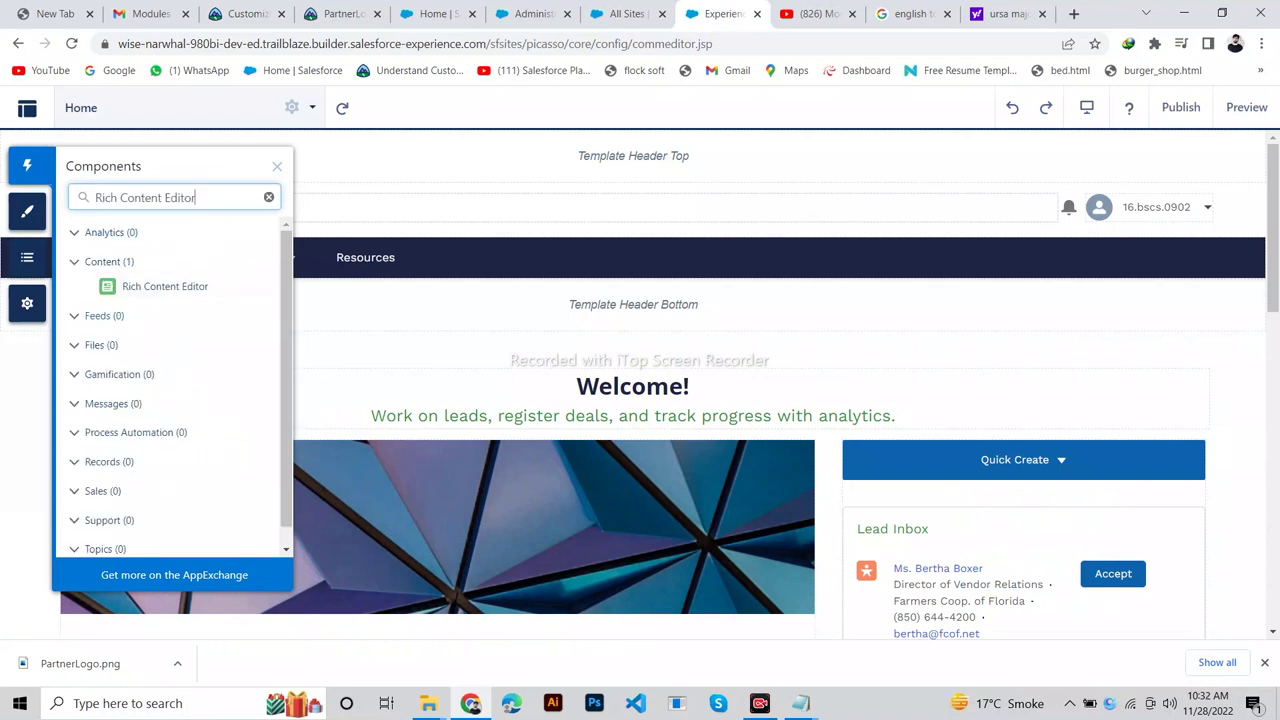
pyautogui.click(165, 286)
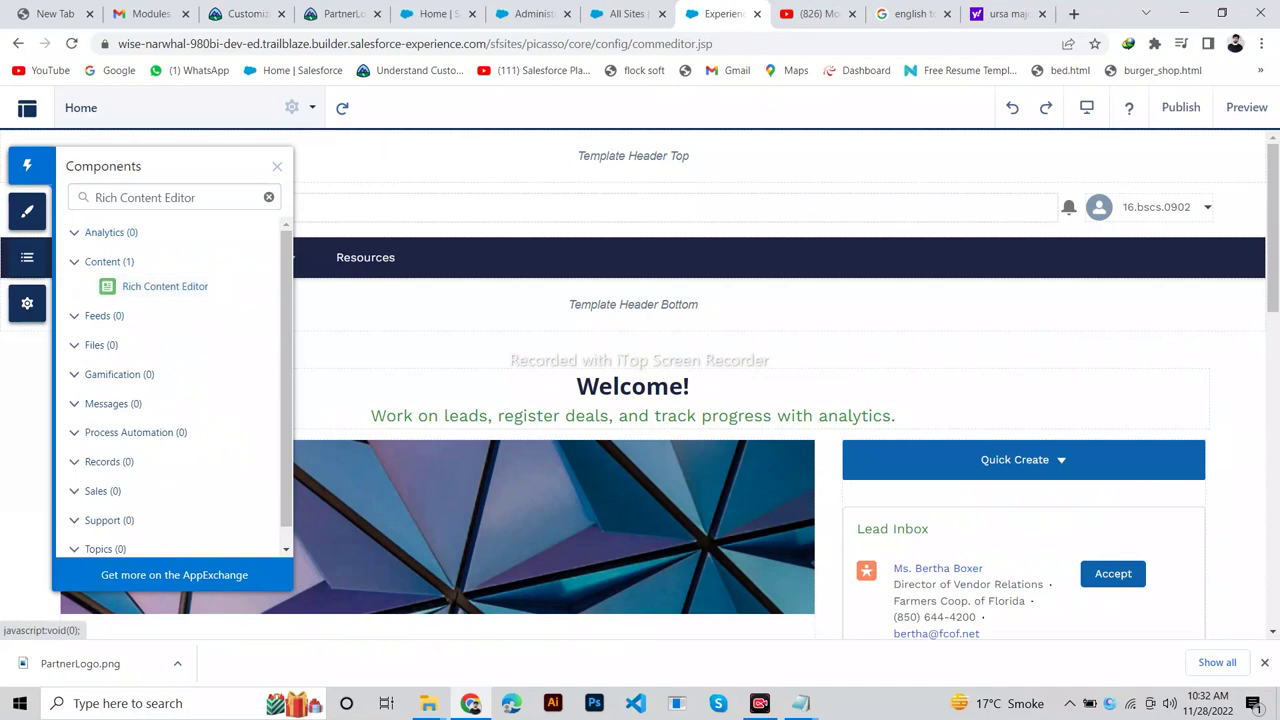
pyautogui.hotkey('ctrl', '3')
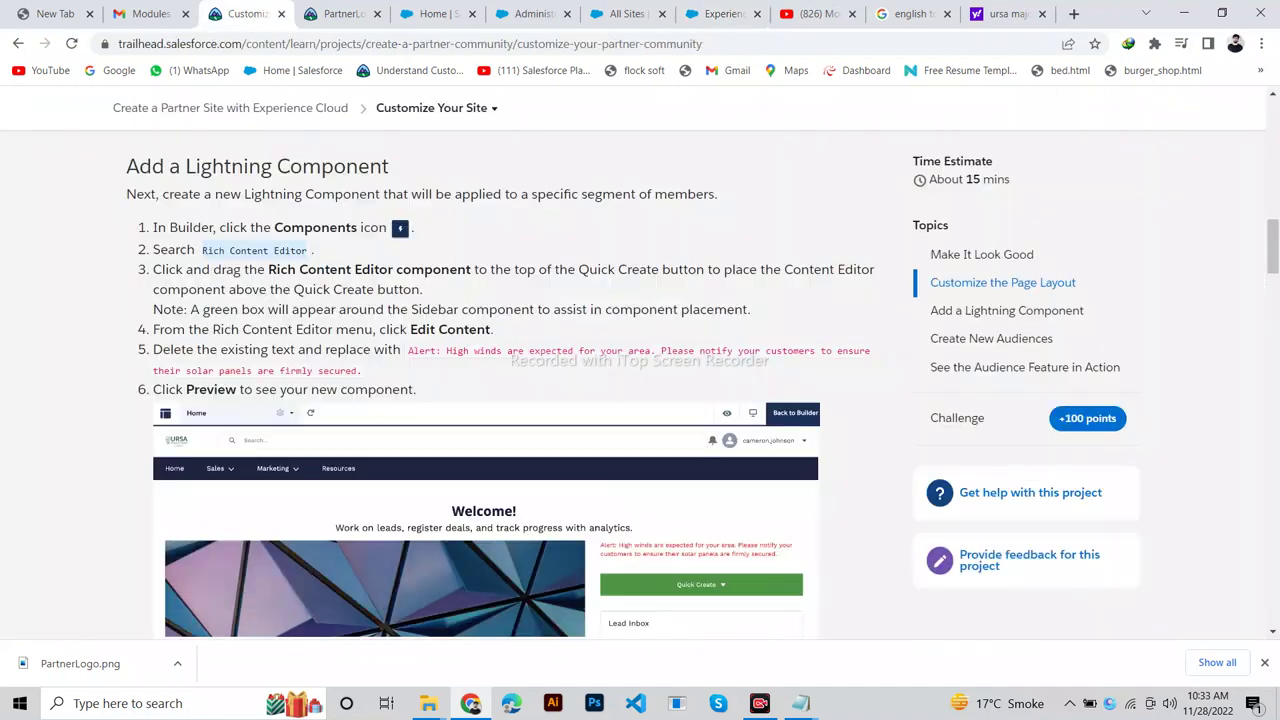
pyautogui.moveTo(268, 270); pyautogui.dragTo(515, 270)
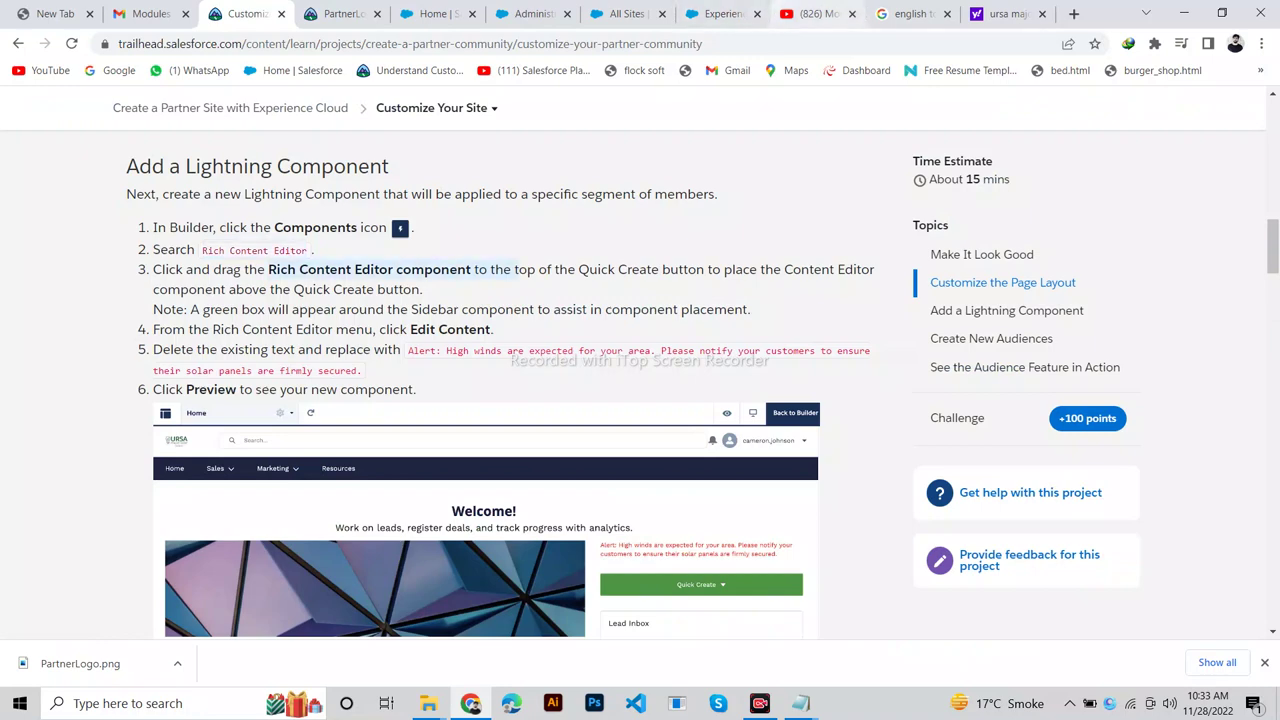
pyautogui.click(718, 13)
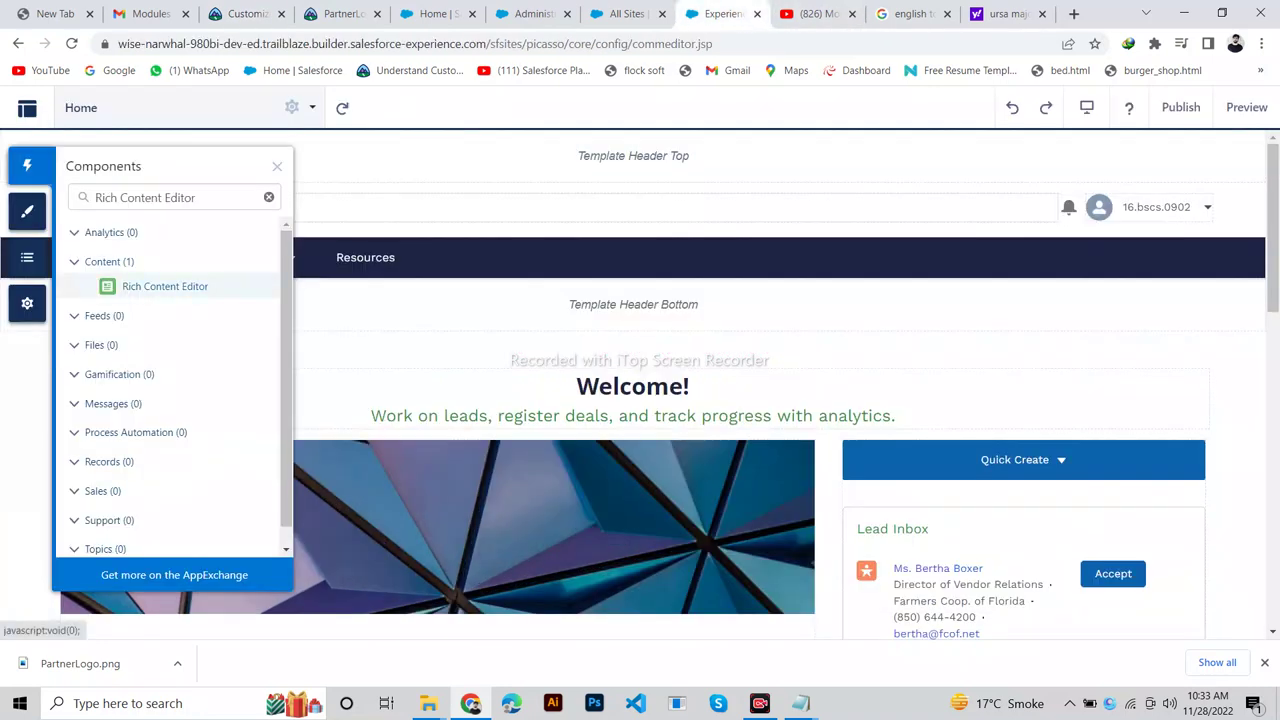
pyautogui.moveTo(165, 286); pyautogui.dragTo(1097, 454)
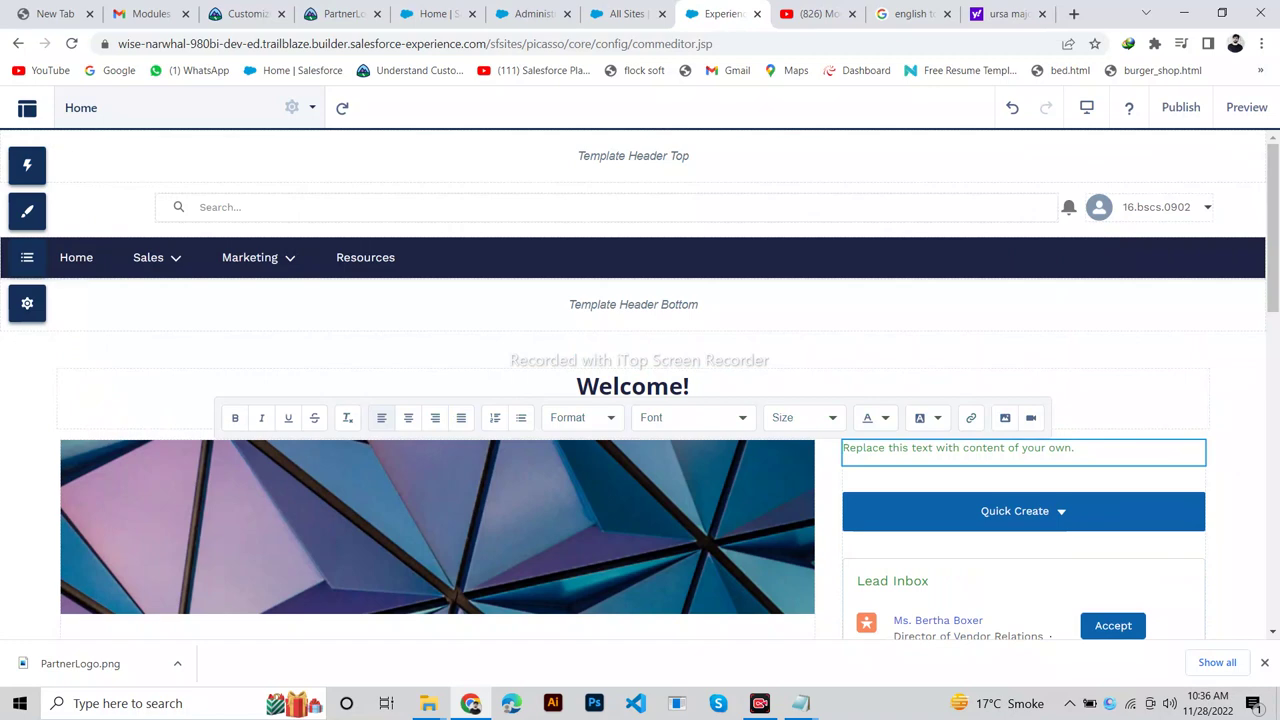
# Replace the text block's placeholder with the pasted high-winds alert and preview the page.
pyautogui.click(245, 13)
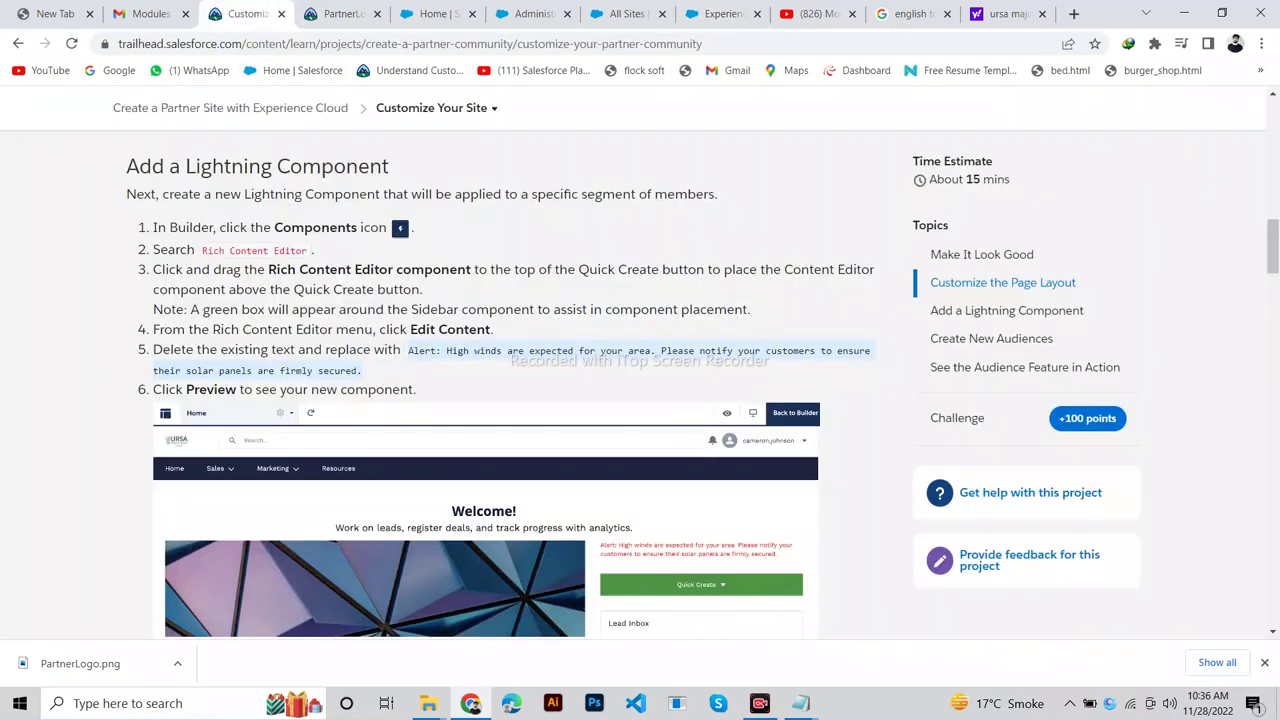
pyautogui.click(718, 13)
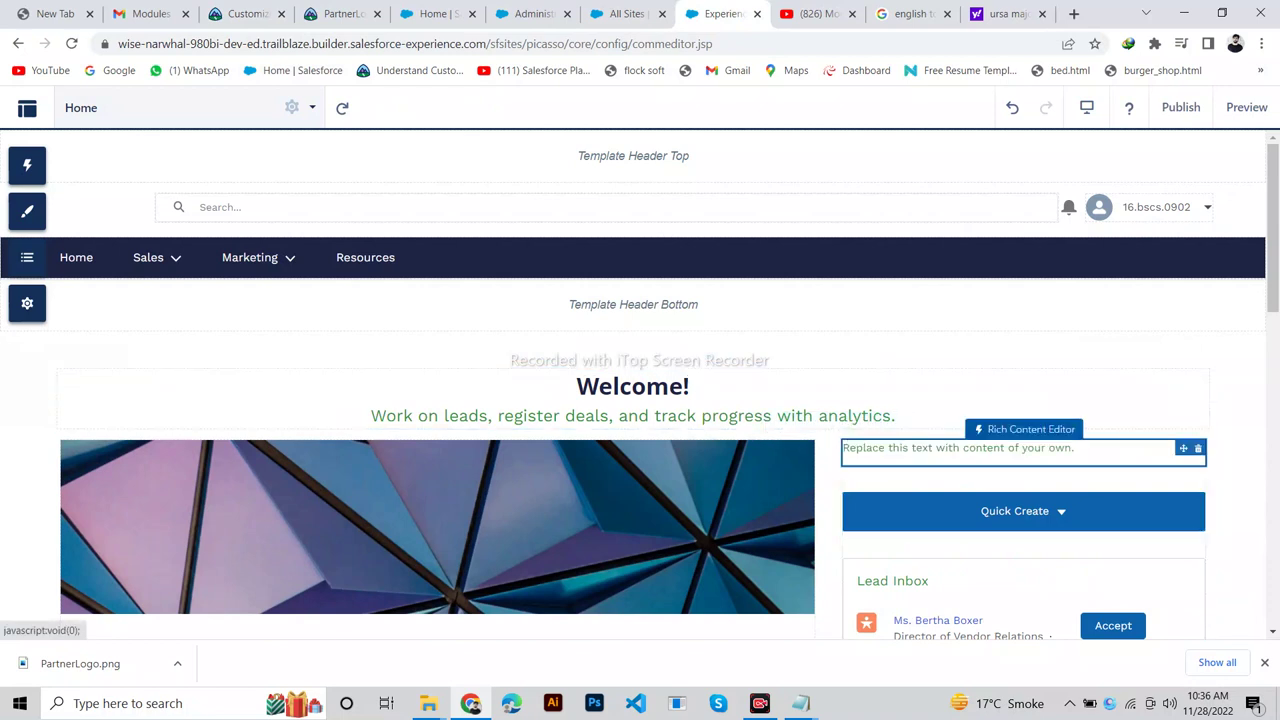
pyautogui.click(1075, 448)
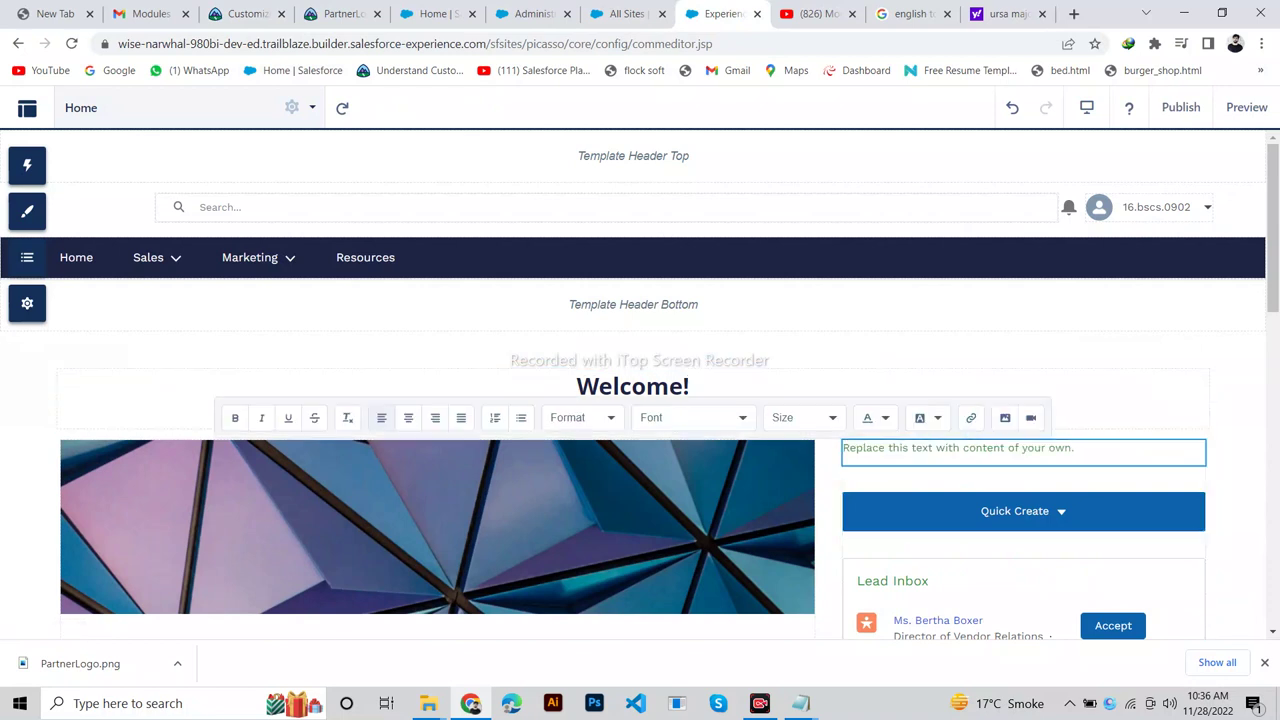
pyautogui.press('BackSpace')
pyautogui.press('BackSpace')
pyautogui.press('BackSpace')
pyautogui.press('BackSpace')
pyautogui.press('BackSpace')
pyautogui.press('BackSpace')
pyautogui.press('BackSpace')
pyautogui.press('BackSpace')
pyautogui.press('BackSpace')
pyautogui.press('BackSpace')
pyautogui.press('BackSpace')
pyautogui.press('BackSpace')
pyautogui.press('BackSpace')
pyautogui.press('BackSpace')
pyautogui.press('BackSpace')
pyautogui.press('BackSpace')
pyautogui.press('BackSpace')
pyautogui.press('BackSpace')
pyautogui.press('BackSpace')
pyautogui.press('BackSpace')
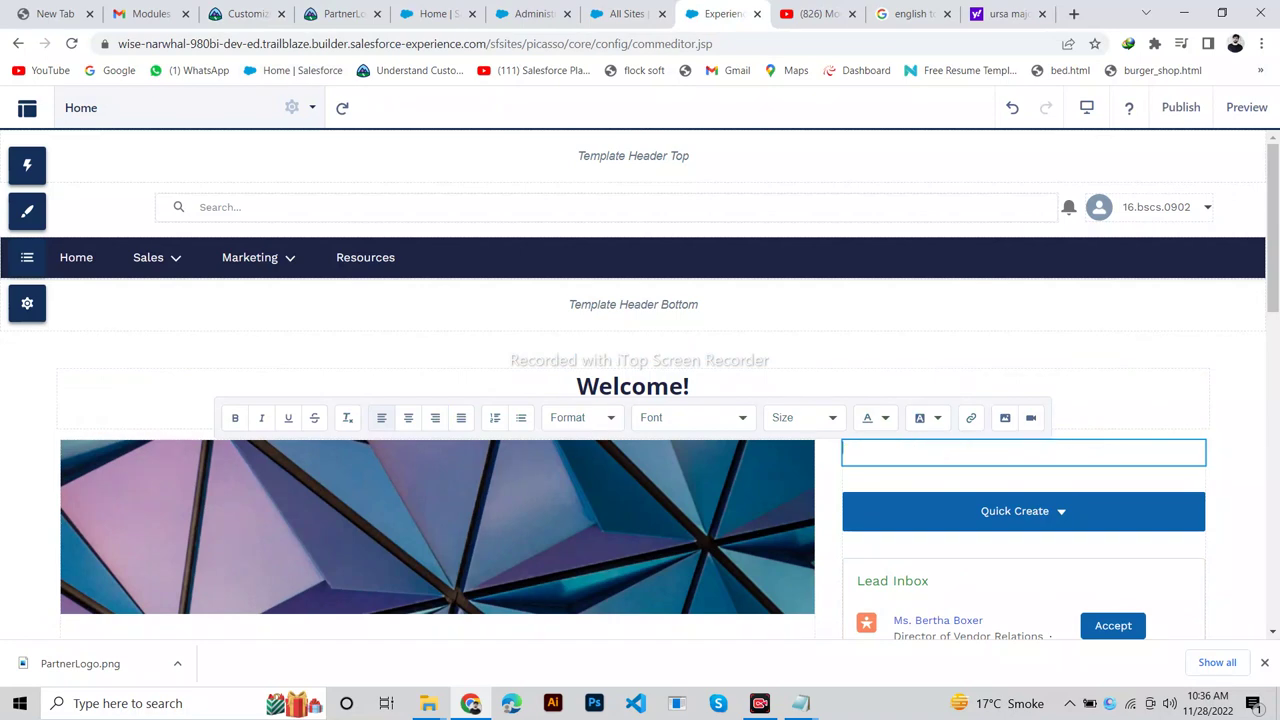
pyautogui.write('Alert: High winds are expected for your area. Please notify your customers to ensure their solar panels are firmly secured.')
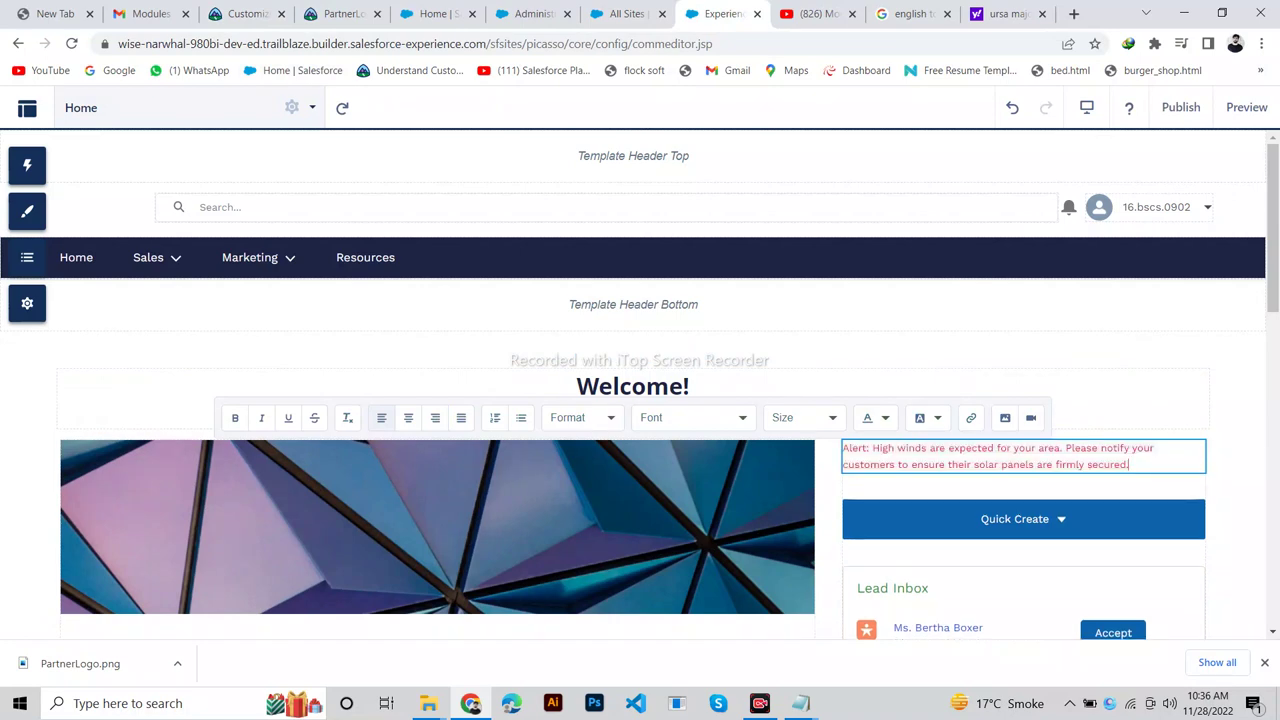
pyautogui.click(240, 13)
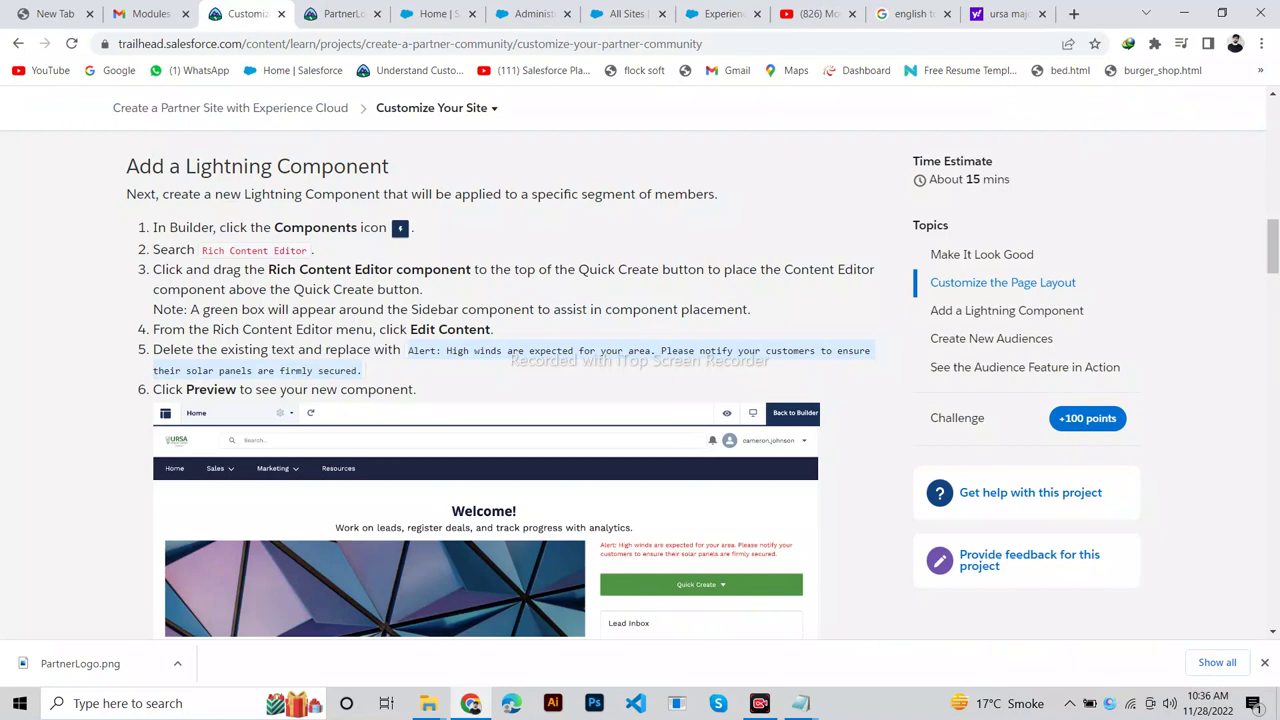
pyautogui.click(715, 13)
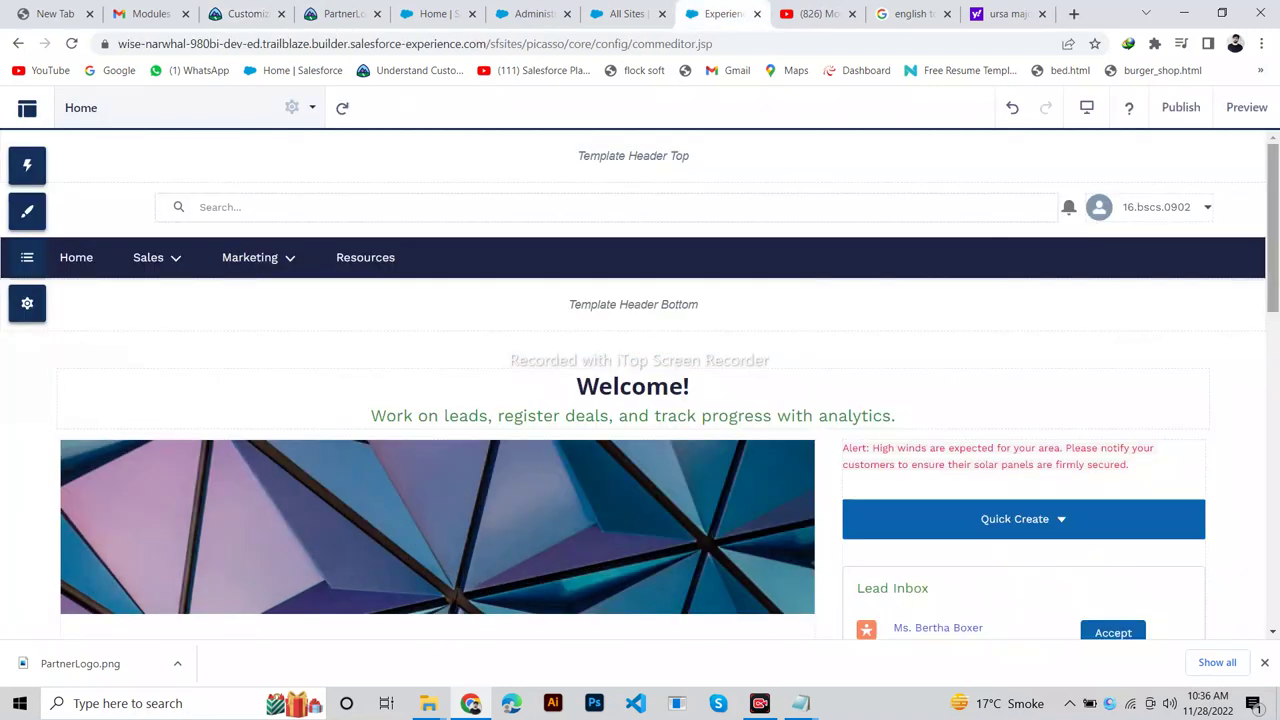
pyautogui.click(1246, 107)
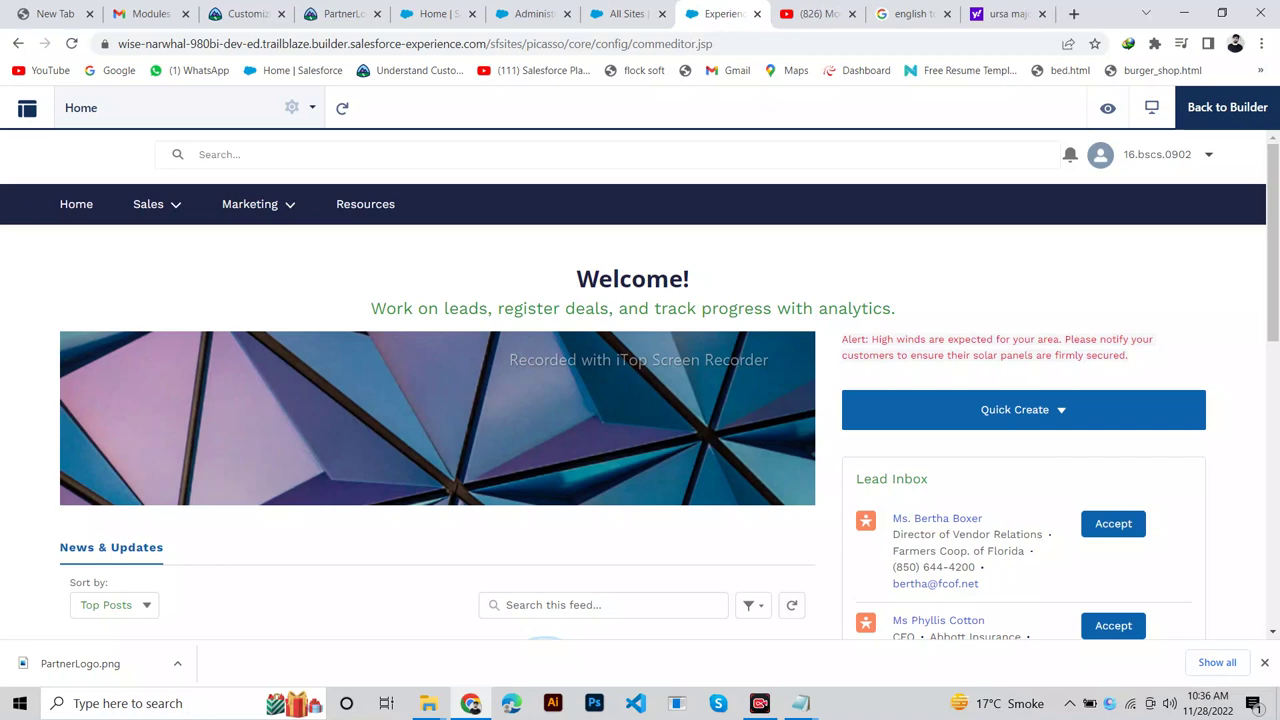
# Exit the preview back to the builder and read Trailhead's Create New Audiences steps.
pyautogui.scroll(-5, 640, 384)
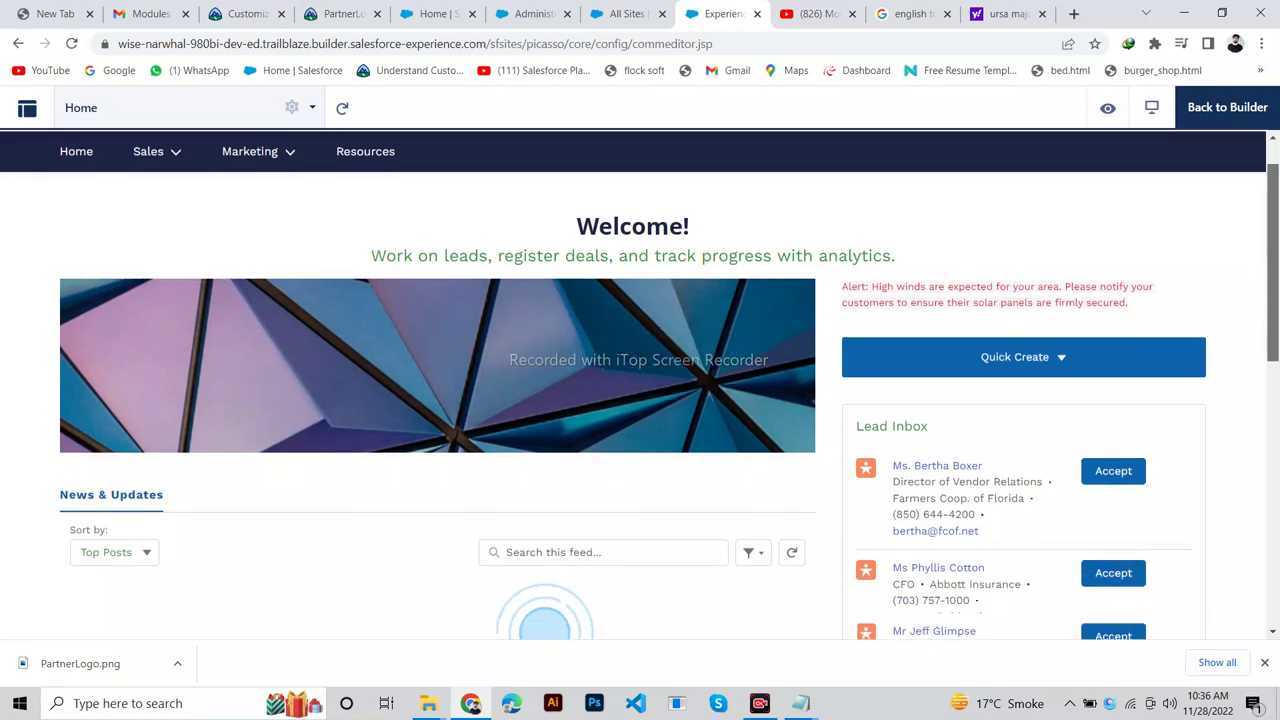
pyautogui.scroll(6, 640, 384)
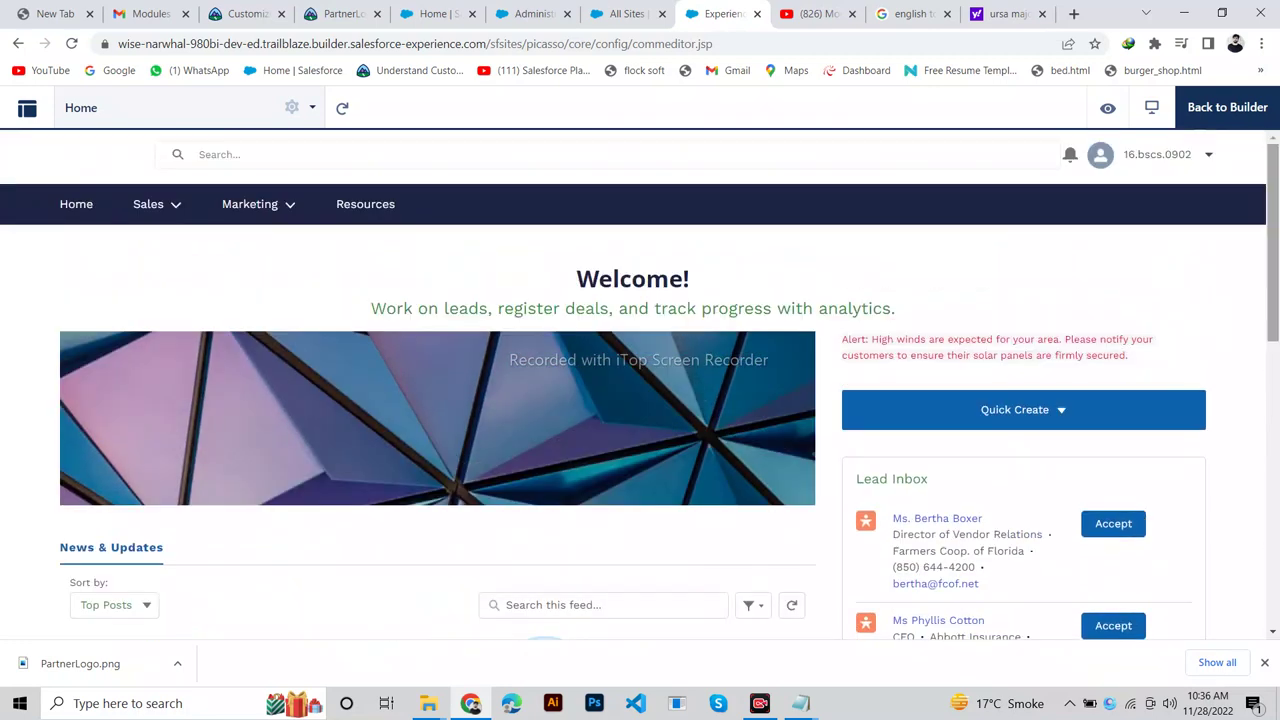
pyautogui.click(1227, 107)
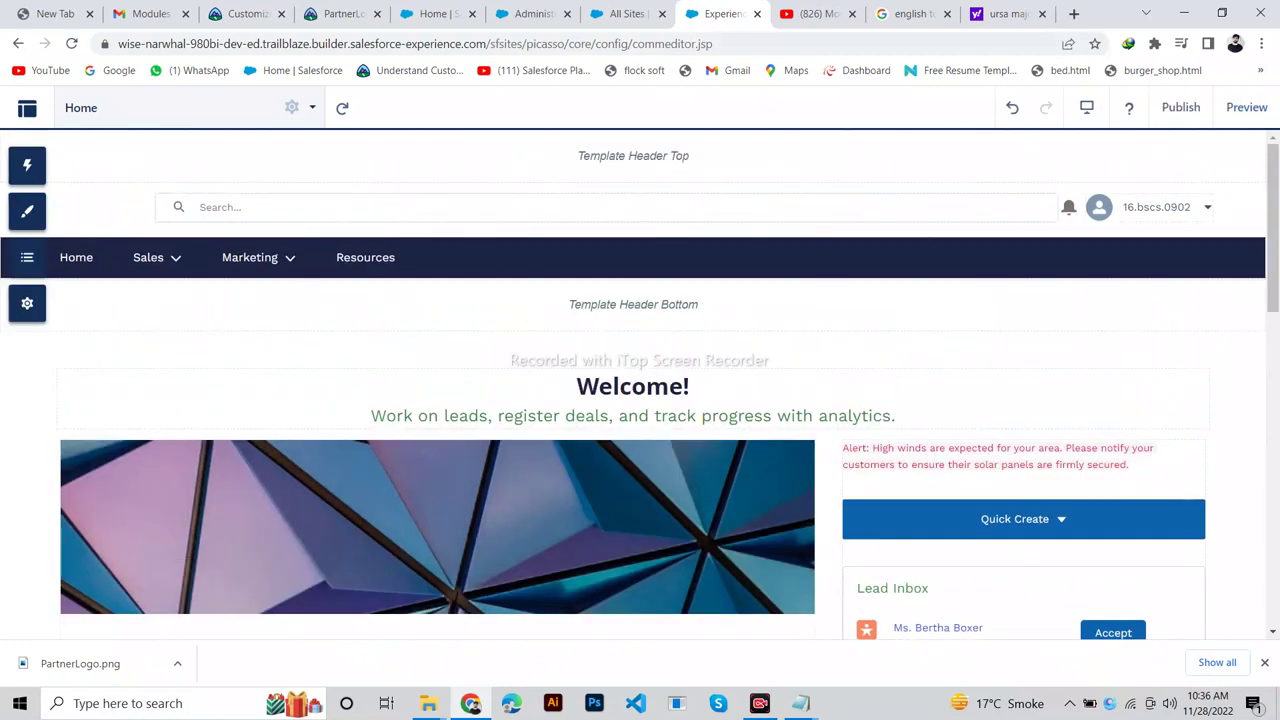
pyautogui.click(245, 14)
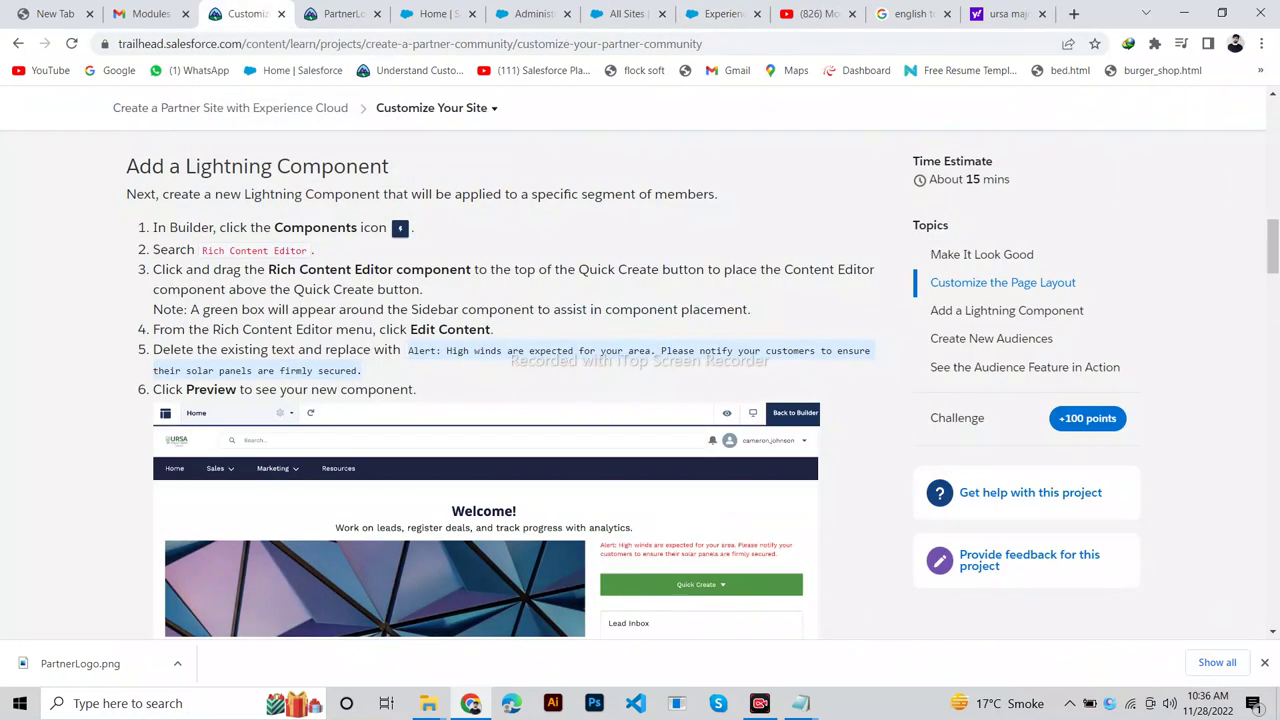
pyautogui.scroll(-4, 500, 390)
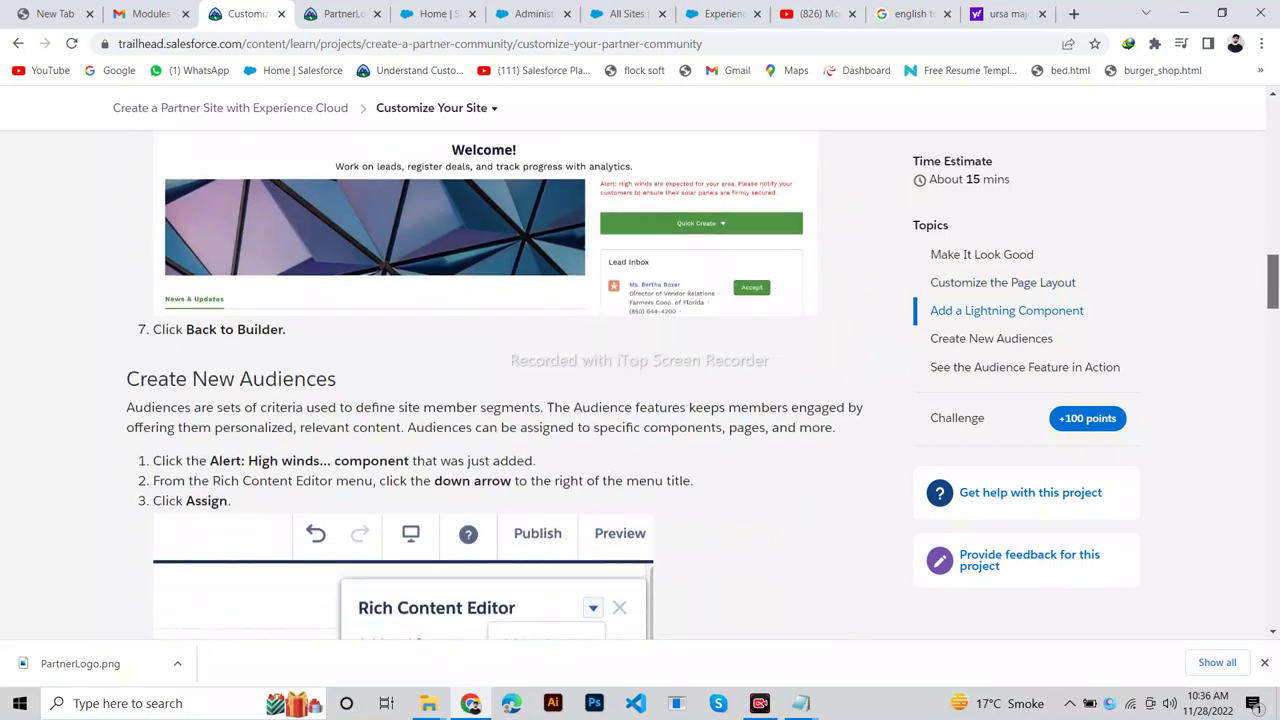
pyautogui.scroll(-2, 640, 390)
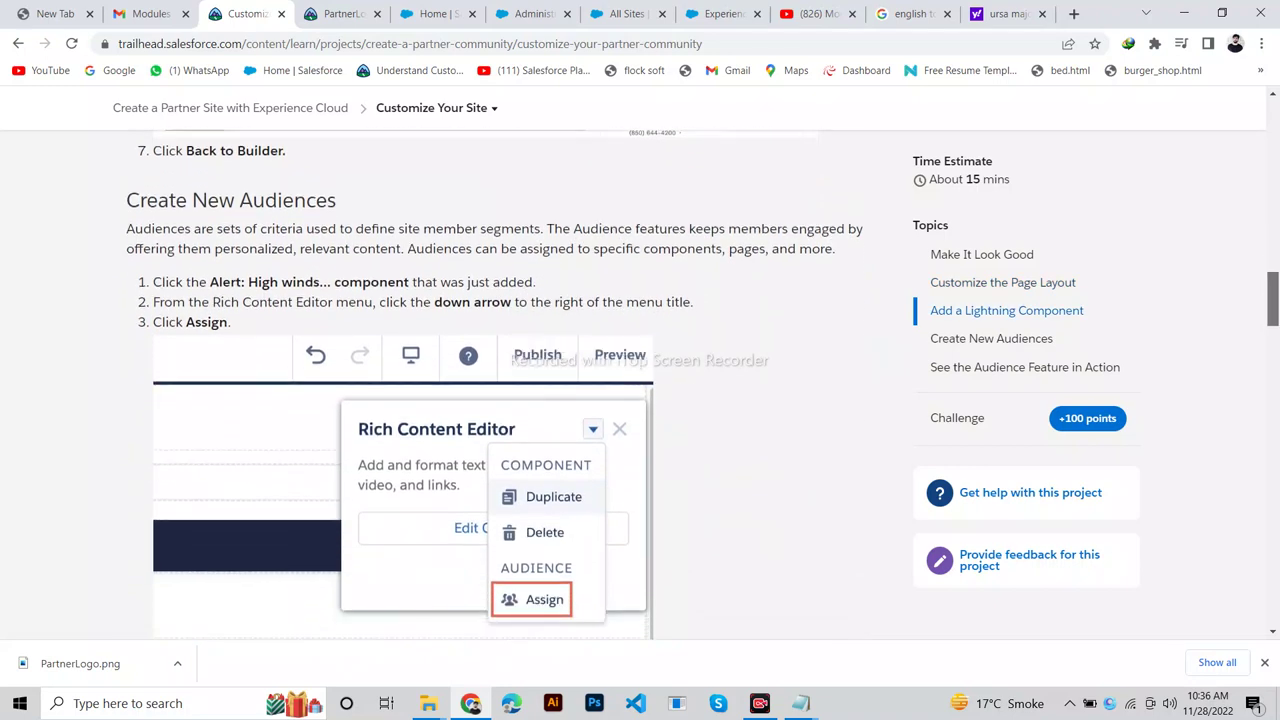
pyautogui.moveTo(338, 200); pyautogui.dragTo(126, 200)
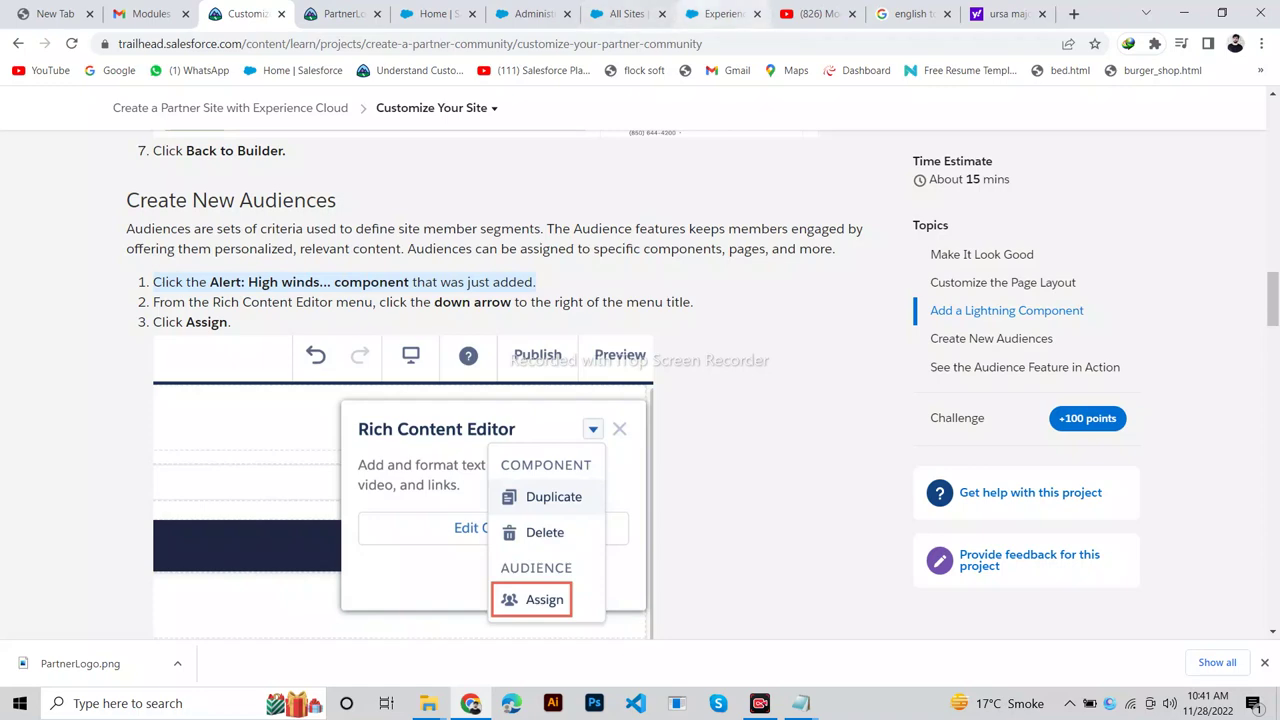
pyautogui.click(718, 13)
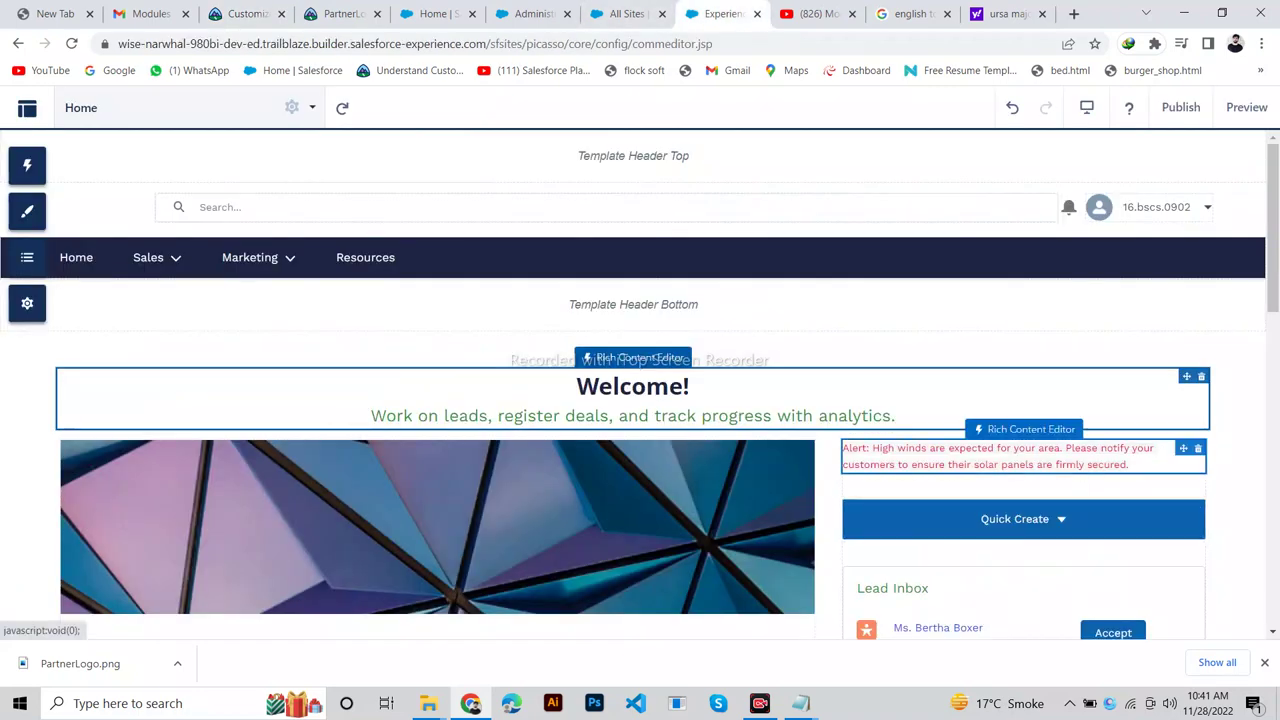
# Select the high-winds alert component and undo an accidental text edit.
pyautogui.click(1000, 456)
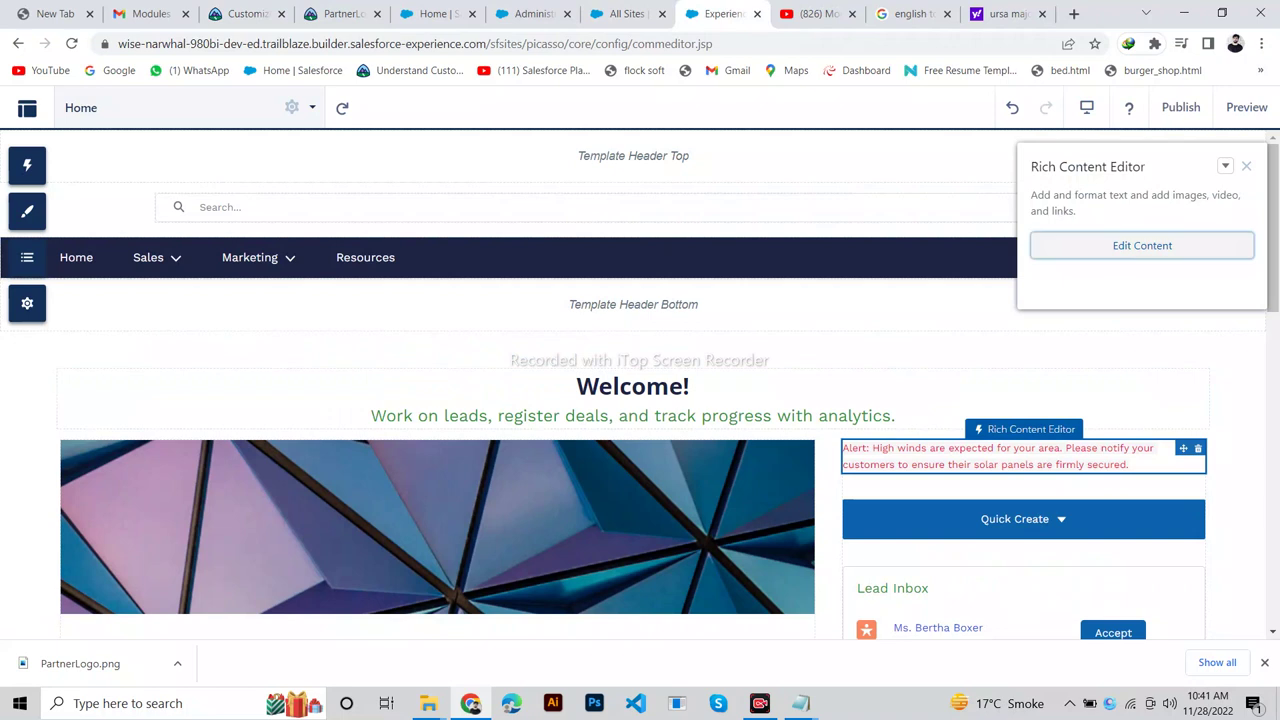
pyautogui.click(1142, 245)
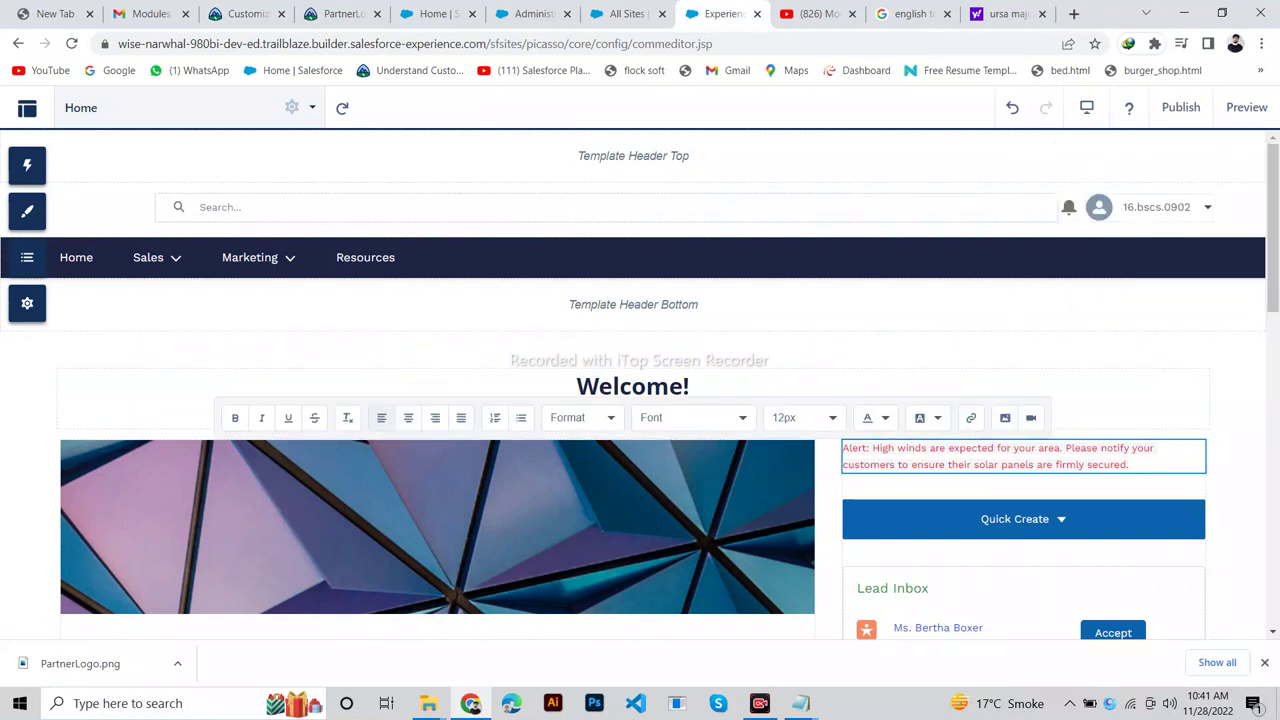
pyautogui.click(1012, 108)
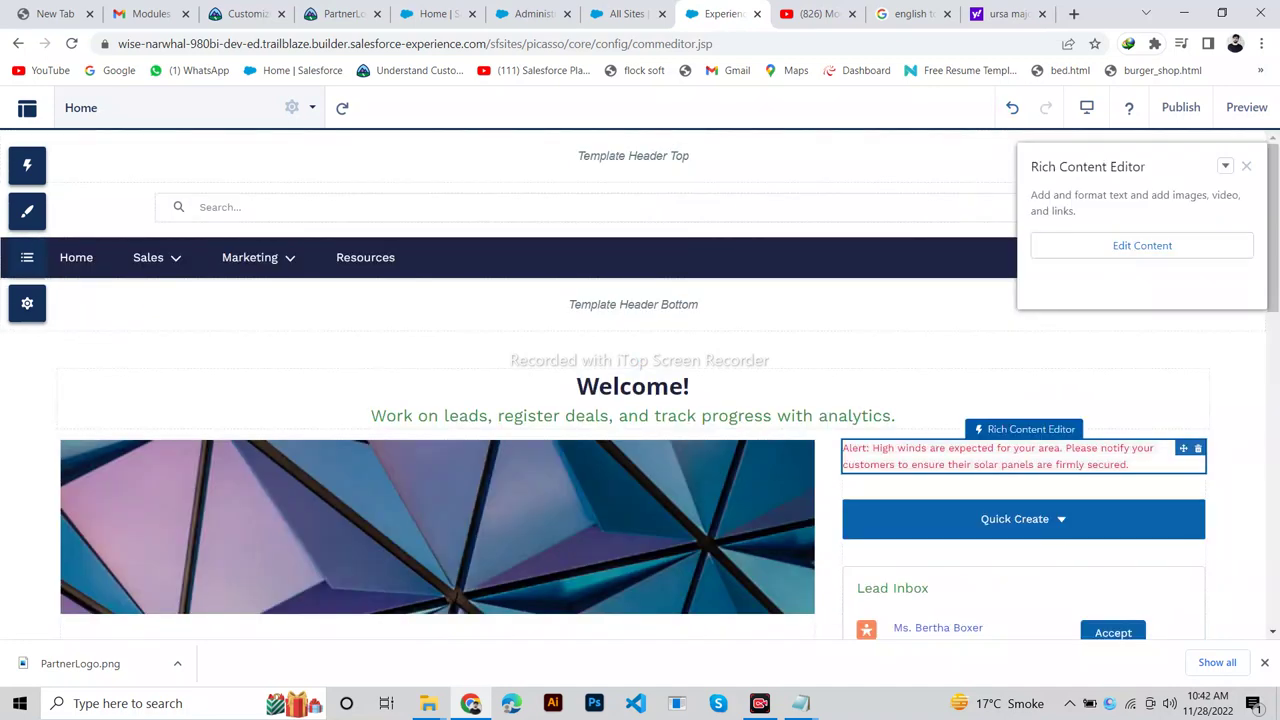
# Choose Assign from the alert's Rich Content Editor menu and start a New Audience.
pyautogui.click(1225, 166)
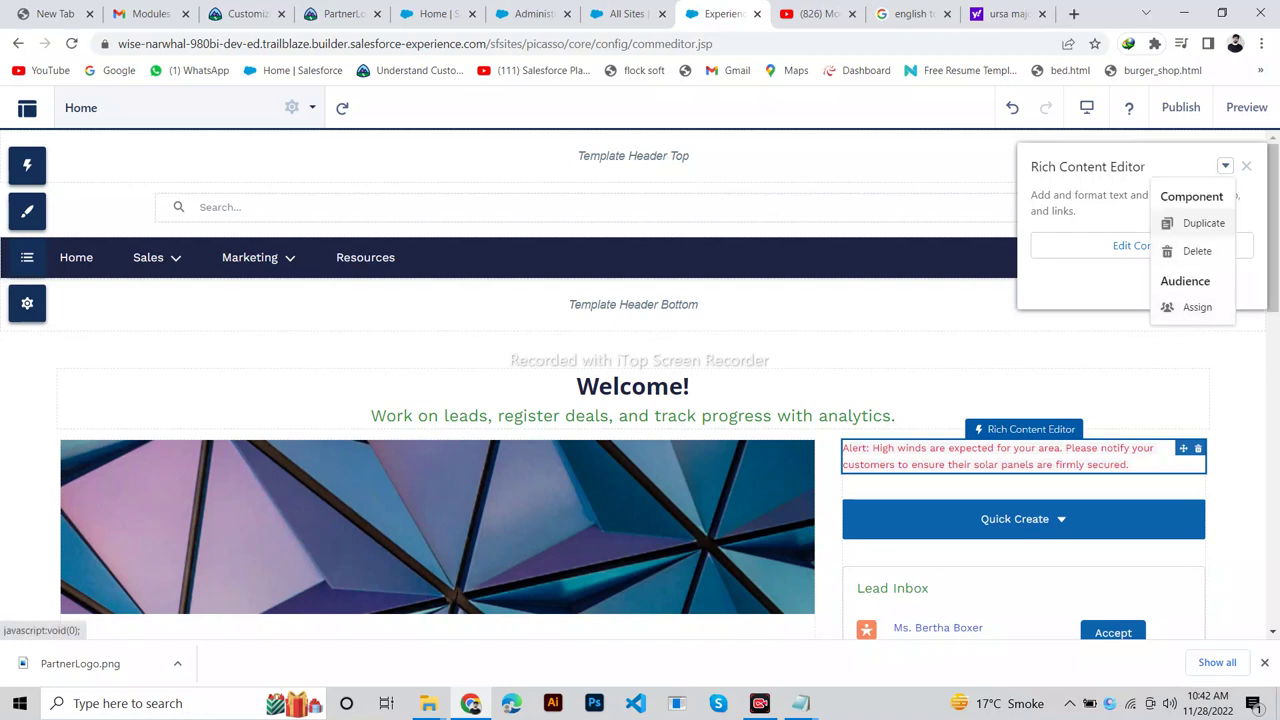
pyautogui.click(245, 14)
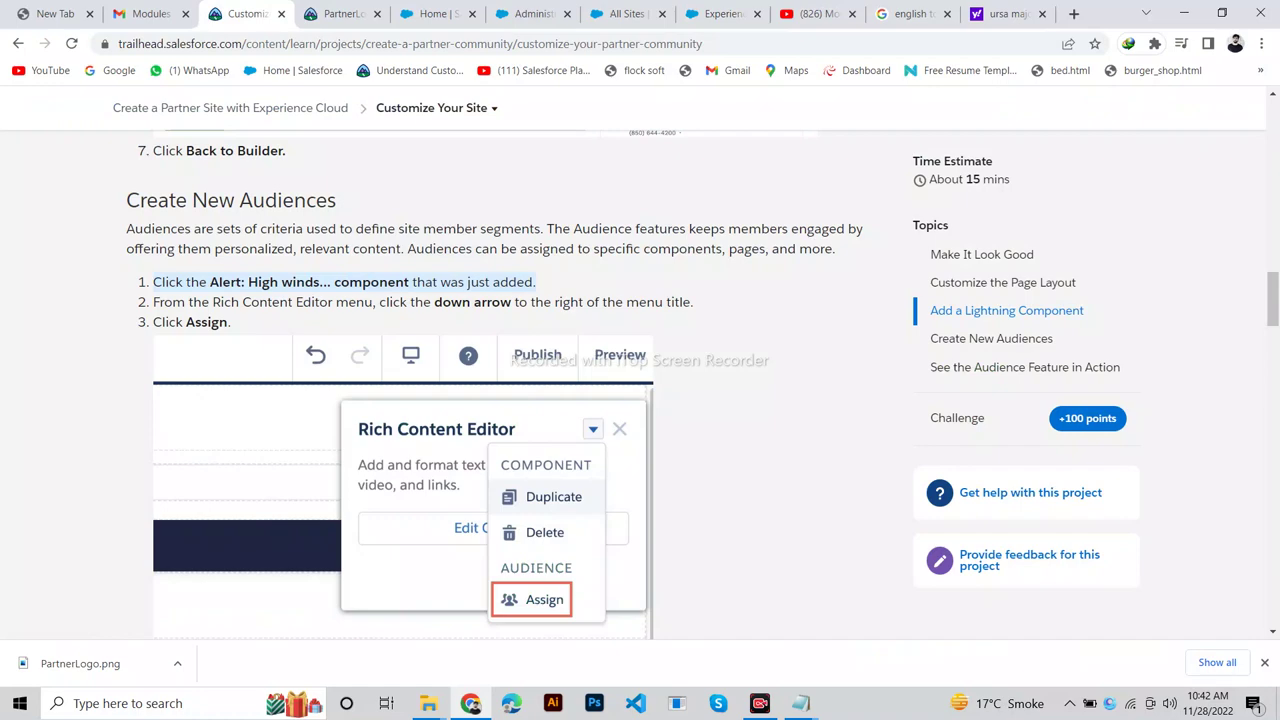
pyautogui.click(718, 14)
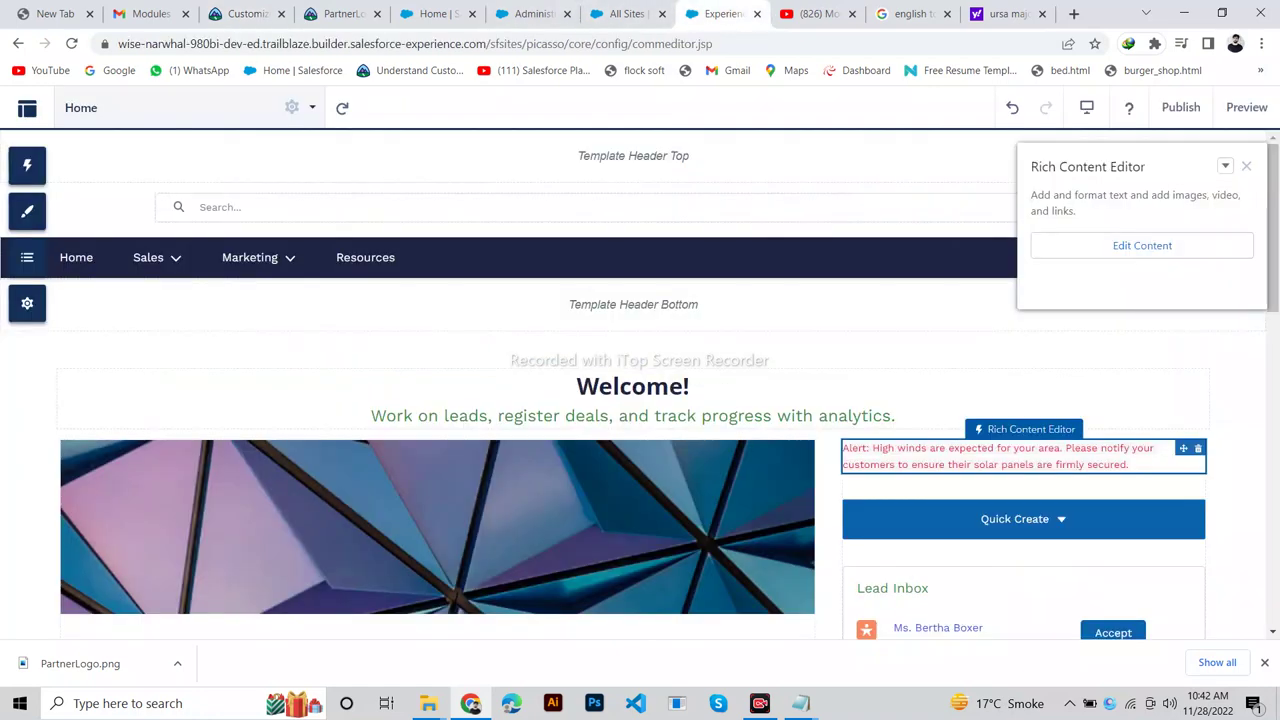
pyautogui.click(1225, 166)
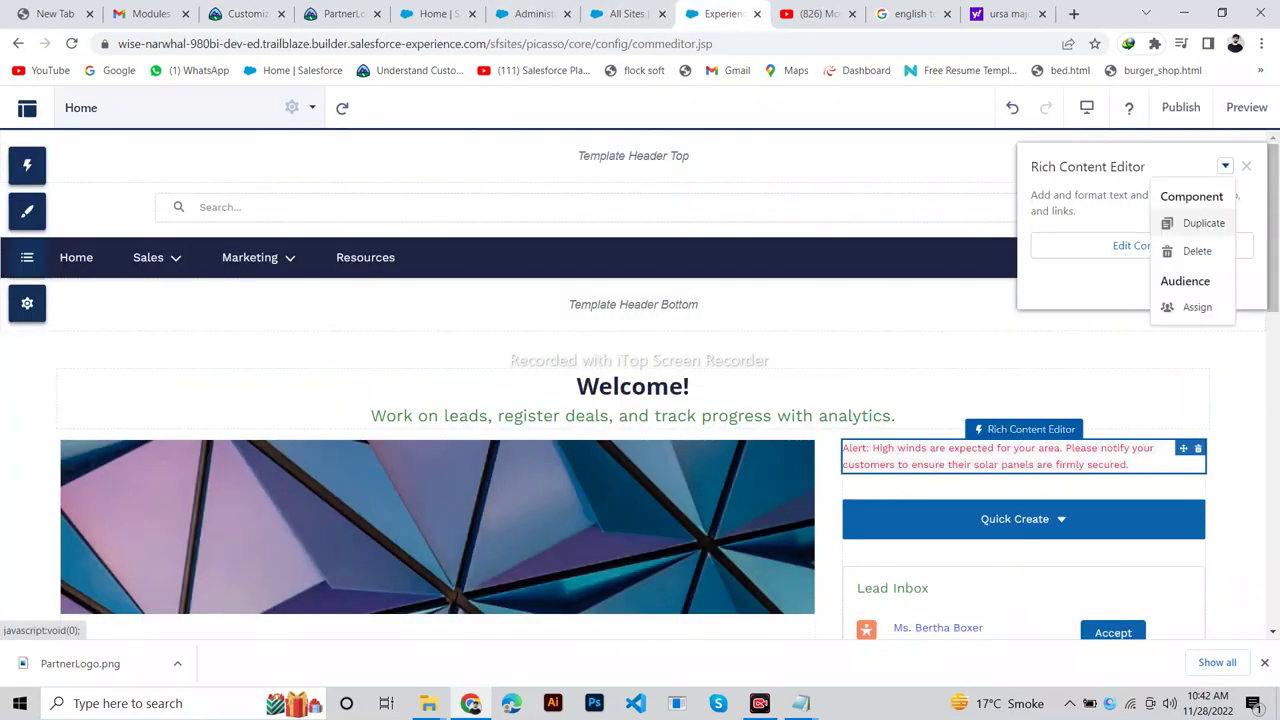
pyautogui.click(1197, 307)
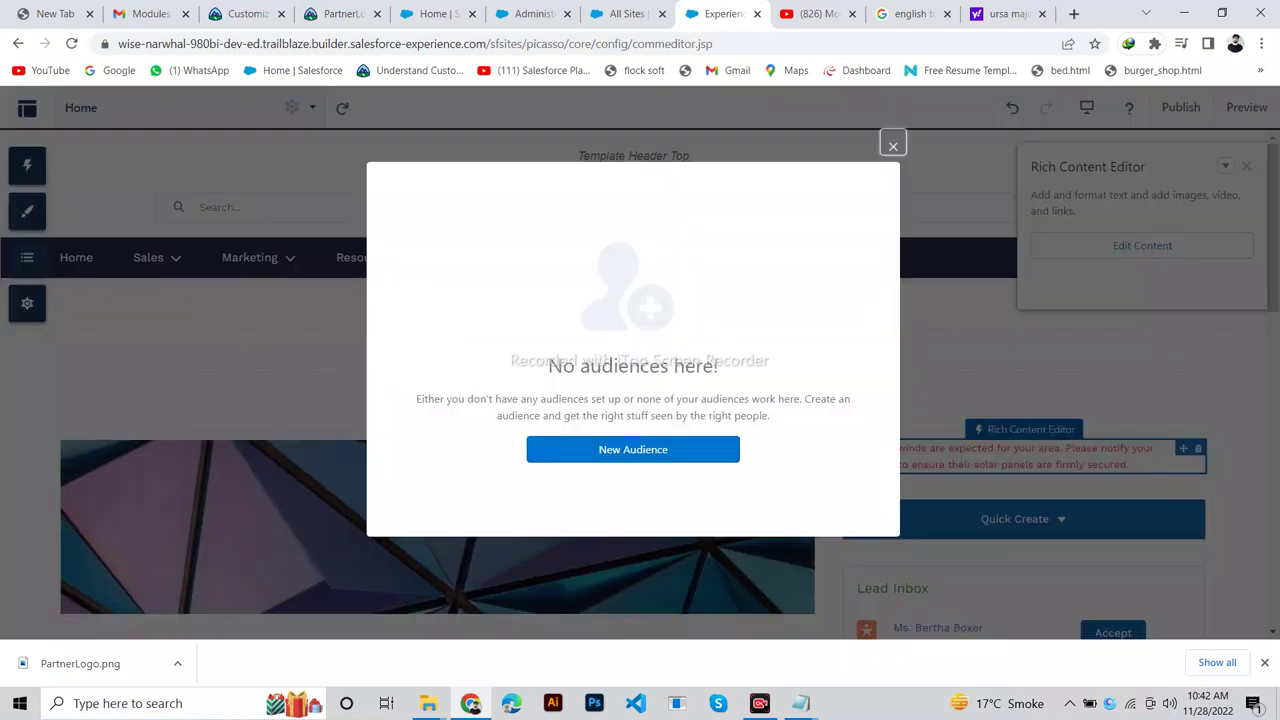
pyautogui.click(240, 14)
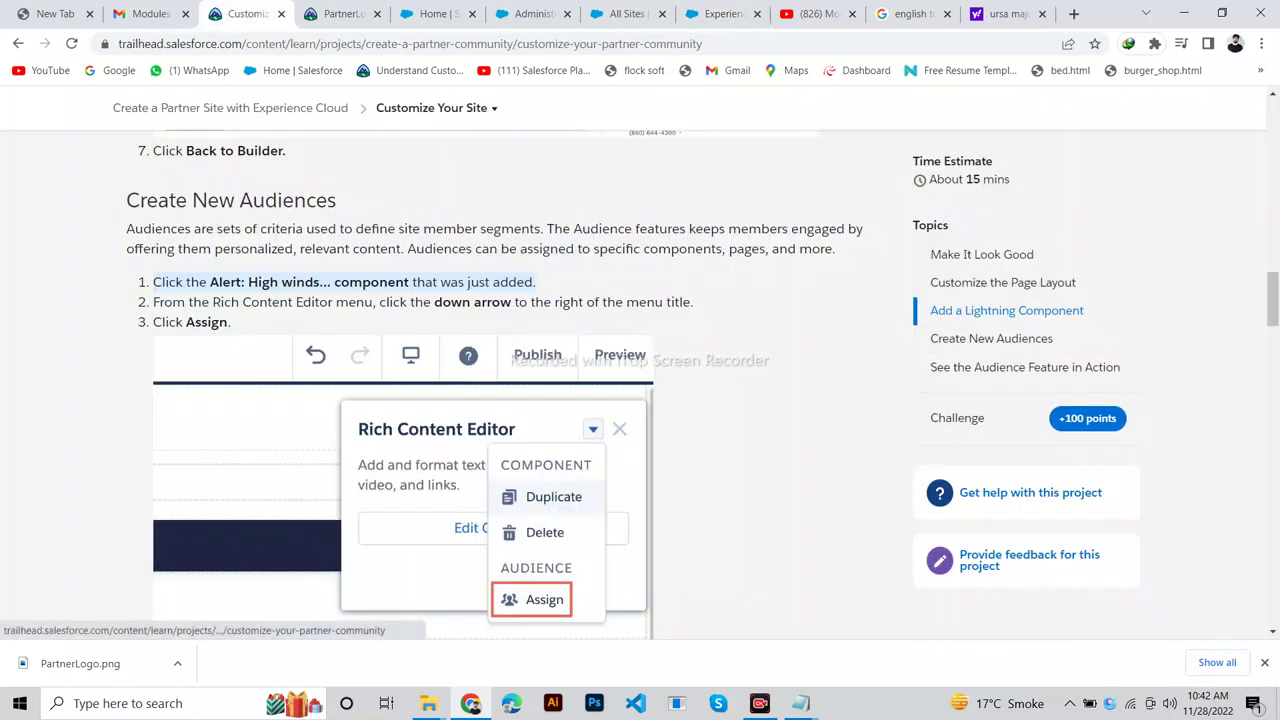
pyautogui.scroll(-5, 500, 400)
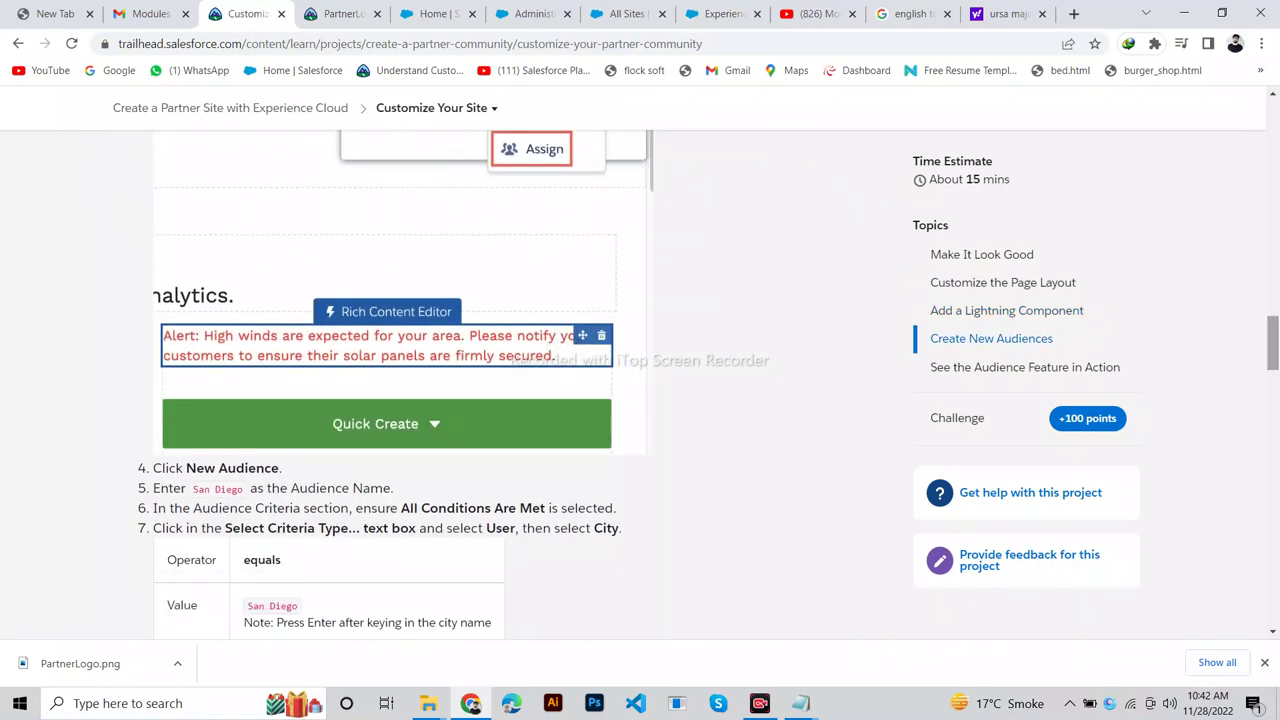
pyautogui.click(718, 14)
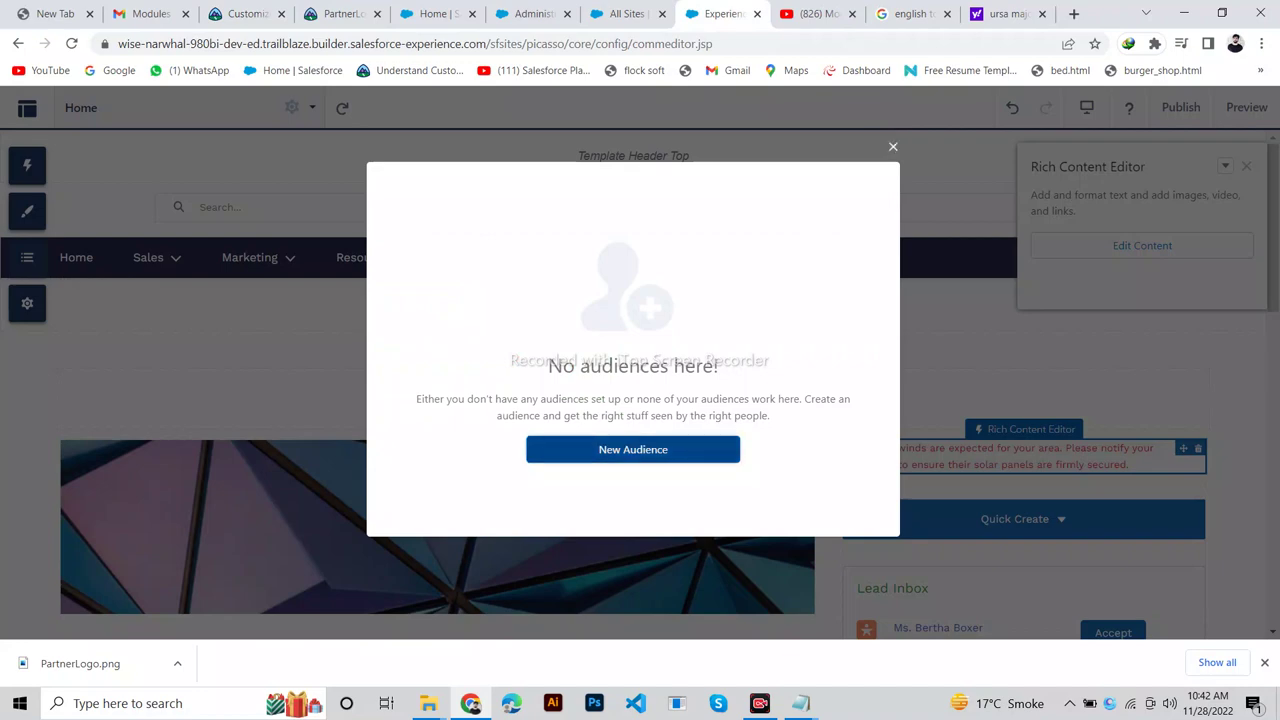
pyautogui.click(633, 449)
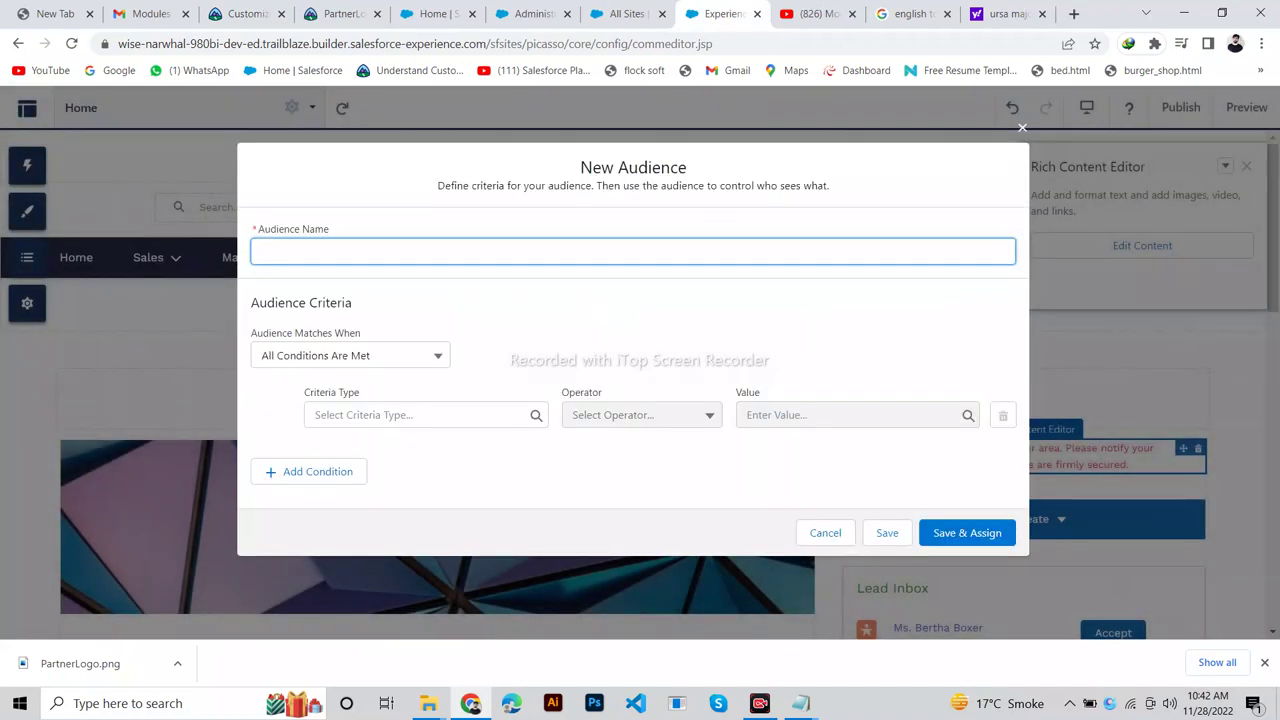
# Copy 'San Diego' from Trailhead and paste it as the audience name.
pyautogui.click(242, 14)
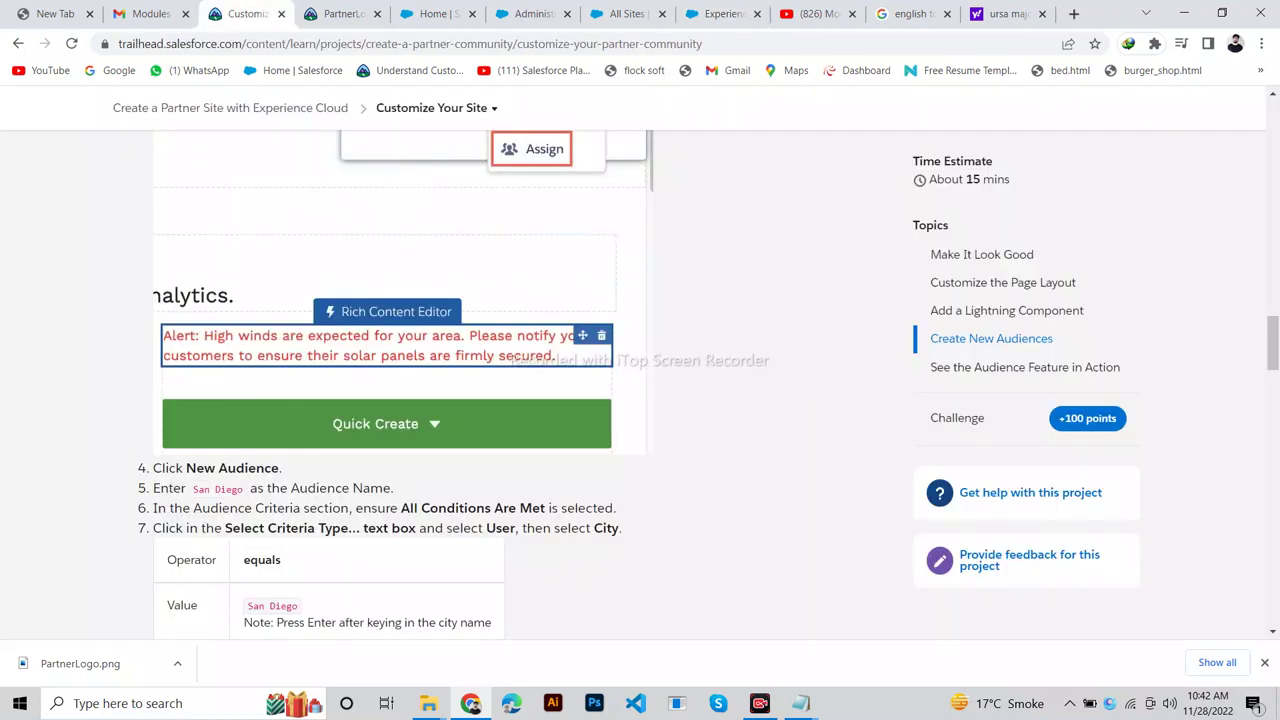
pyautogui.moveTo(193, 489); pyautogui.dragTo(243, 489)
pyautogui.hotkey('ctrl', 'c')
pyautogui.click(720, 14)
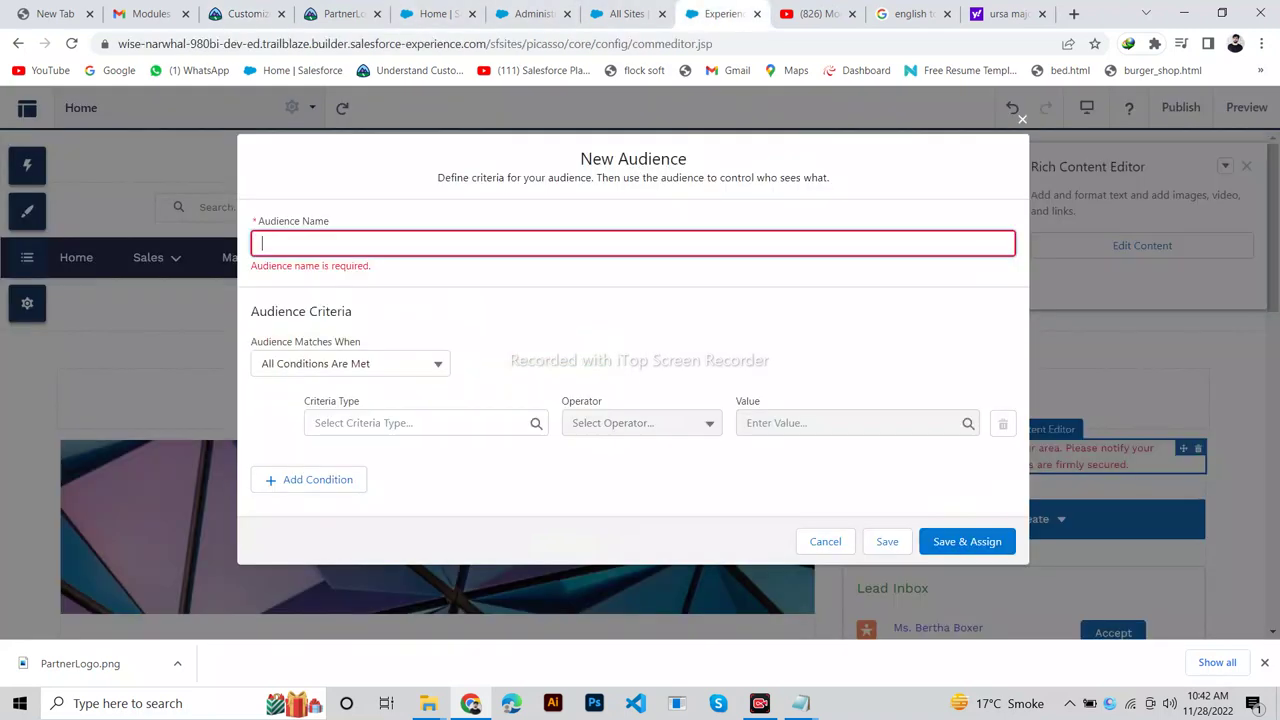
pyautogui.hotkey('ctrl', 'v')
pyautogui.click(245, 14)
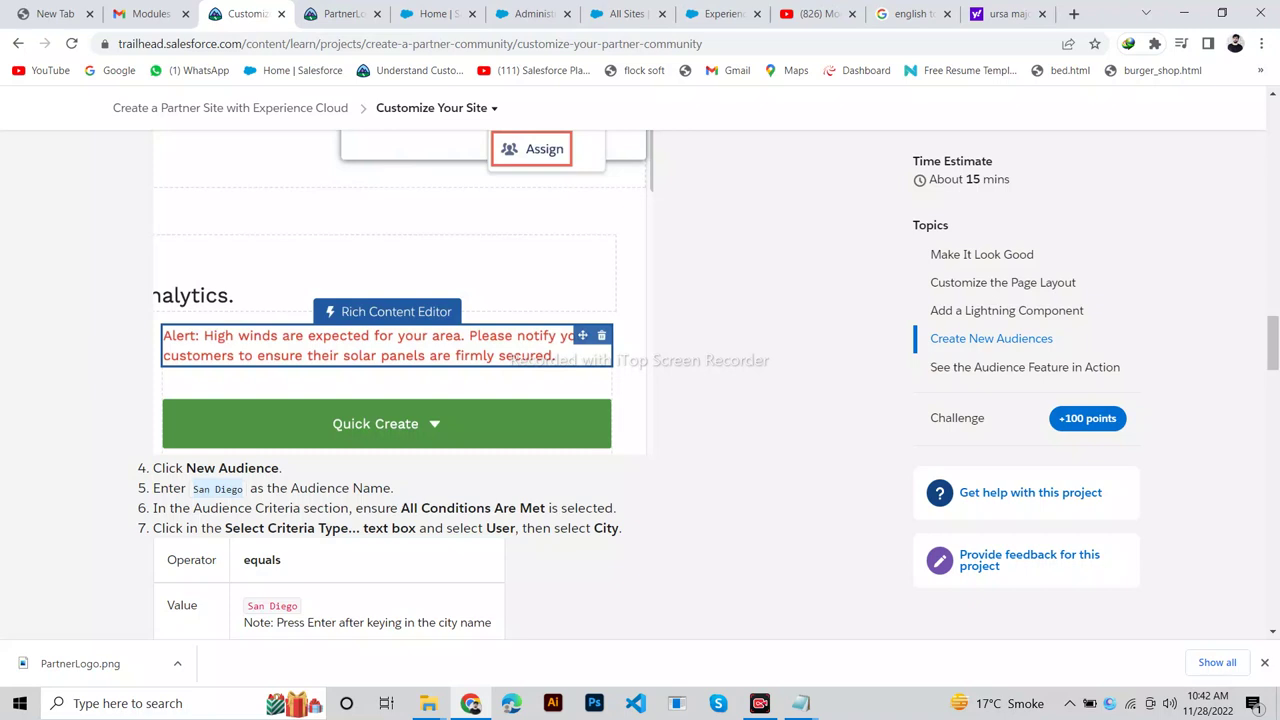
pyautogui.click(720, 14)
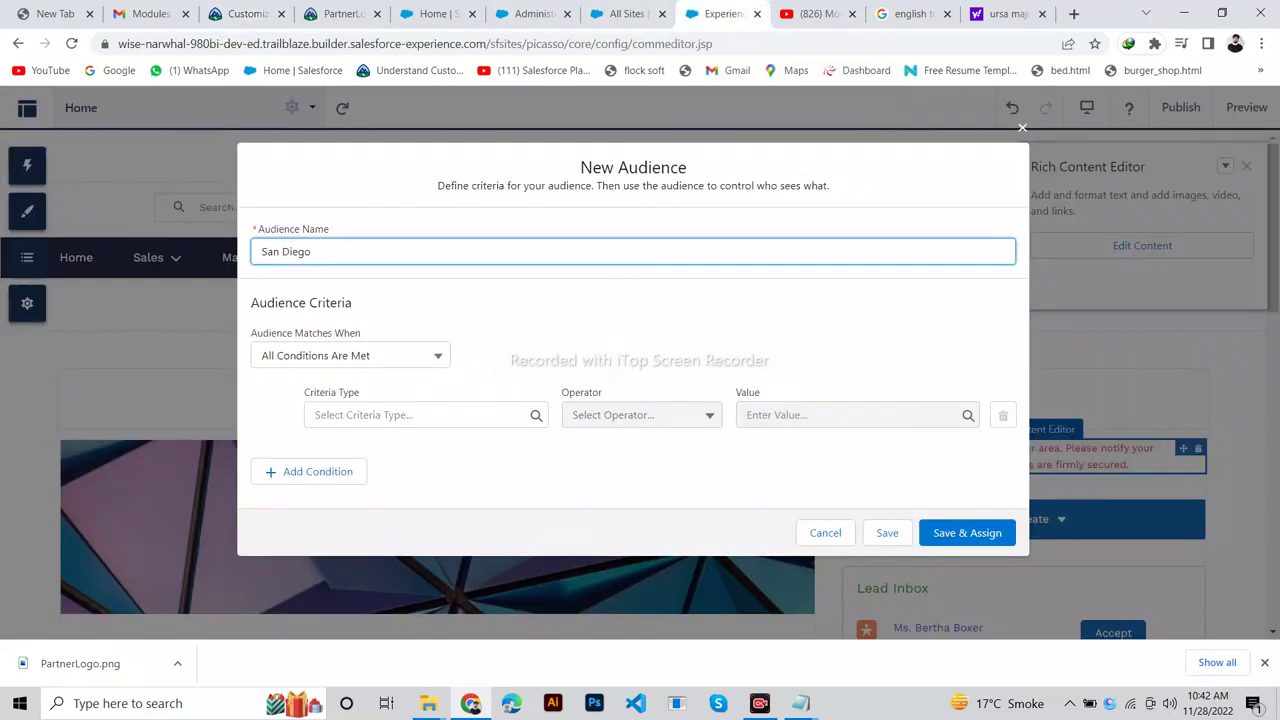
# Keep All Conditions Are Met as the rule and review the City equals criterion steps.
pyautogui.press('Tab')
pyautogui.press('Return')
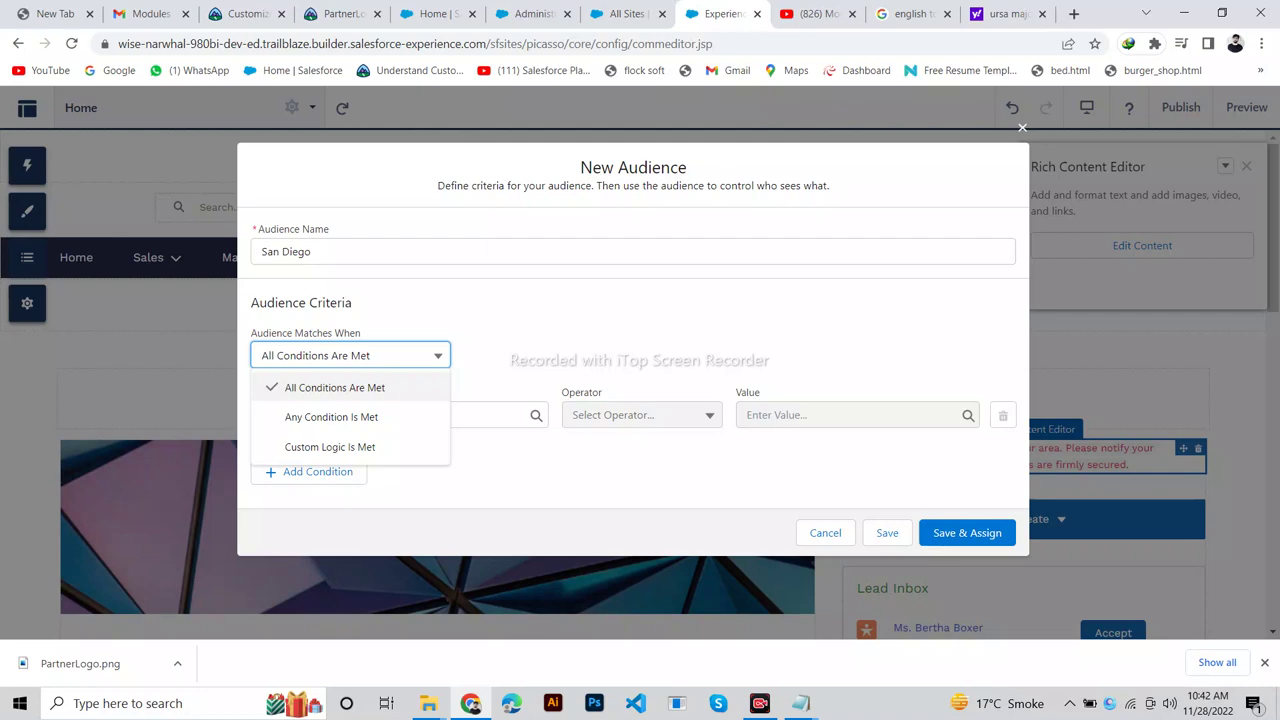
pyautogui.press('Escape')
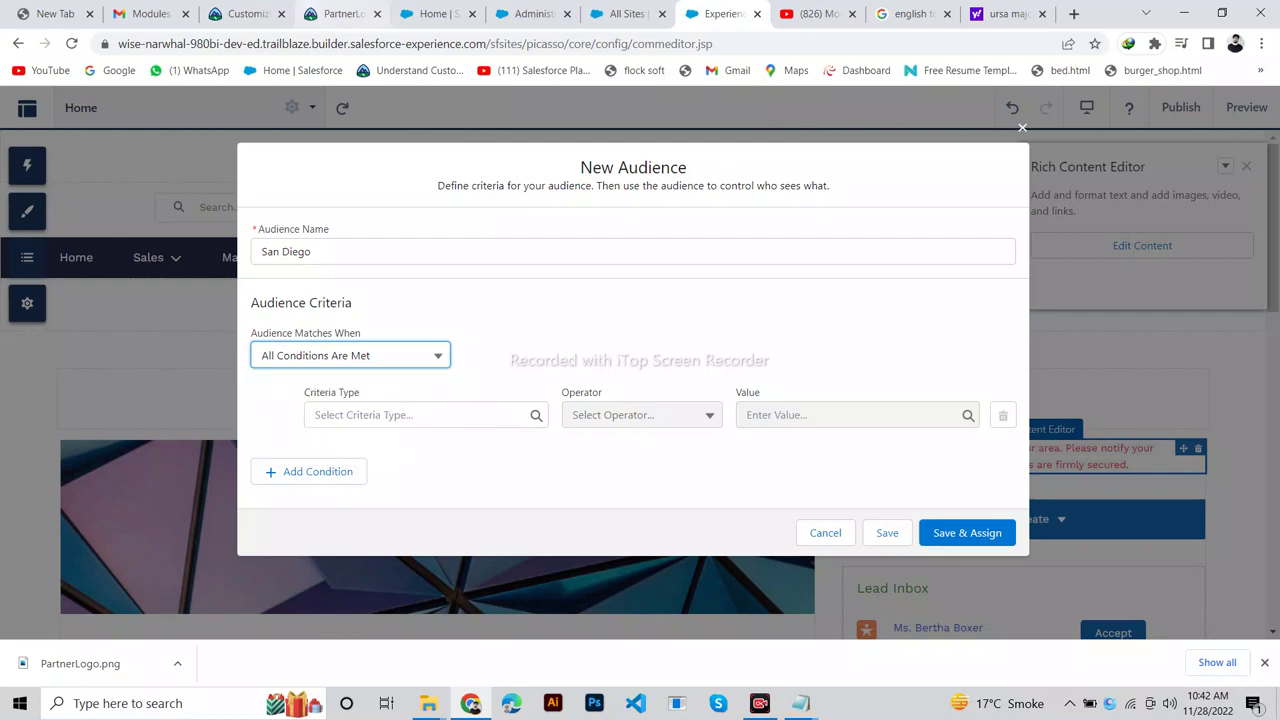
pyautogui.click(245, 14)
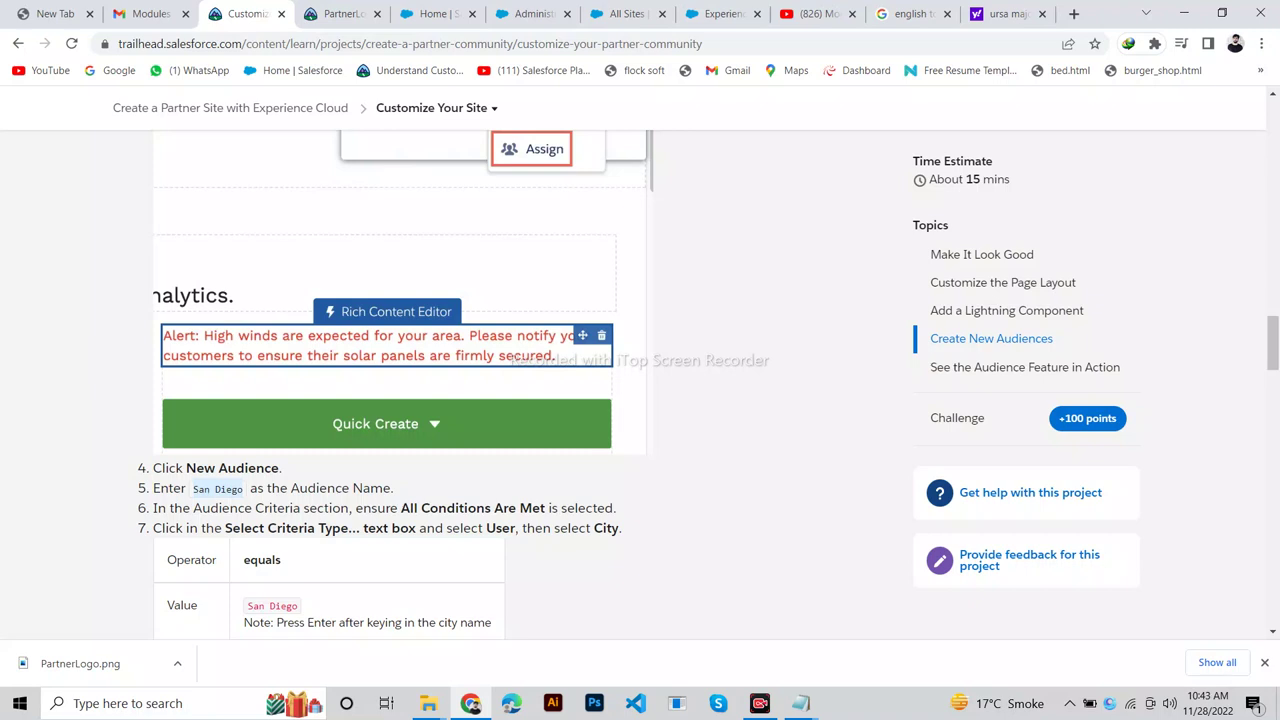
pyautogui.scroll(-2, 480, 380)
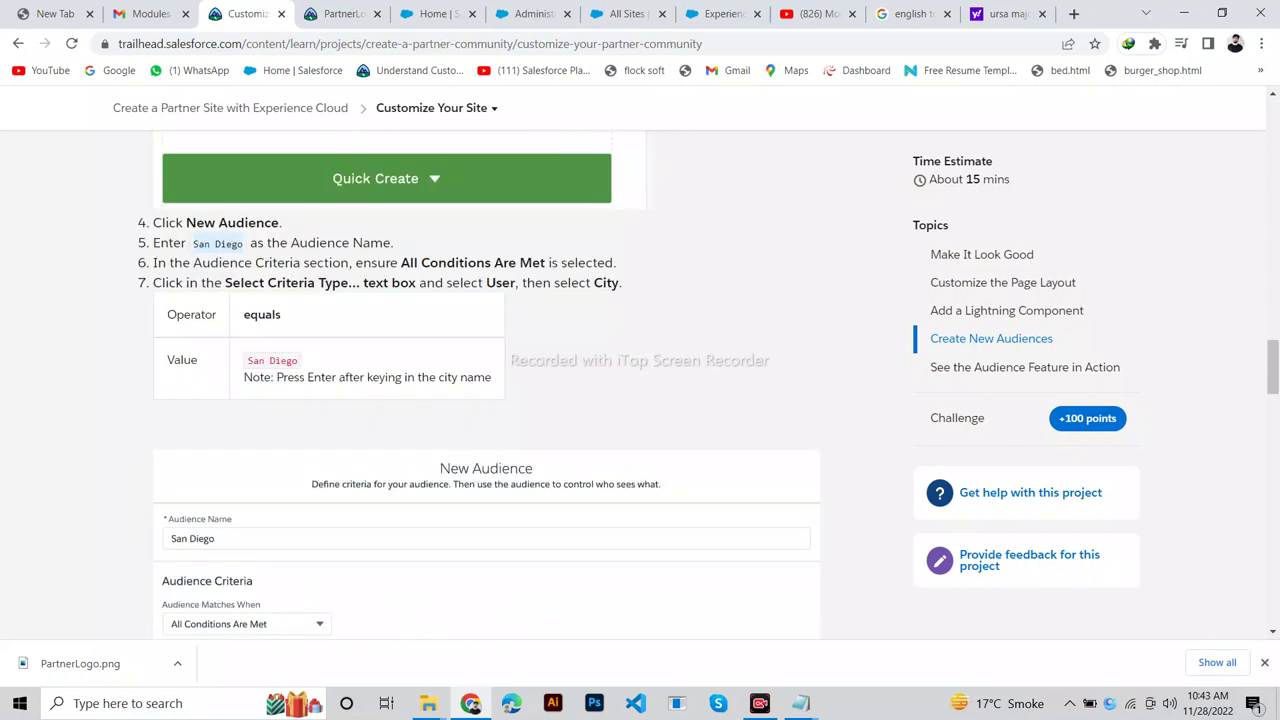
pyautogui.moveTo(153, 282); pyautogui.dragTo(220, 282)
pyautogui.moveTo(250, 242); pyautogui.dragTo(616, 262)
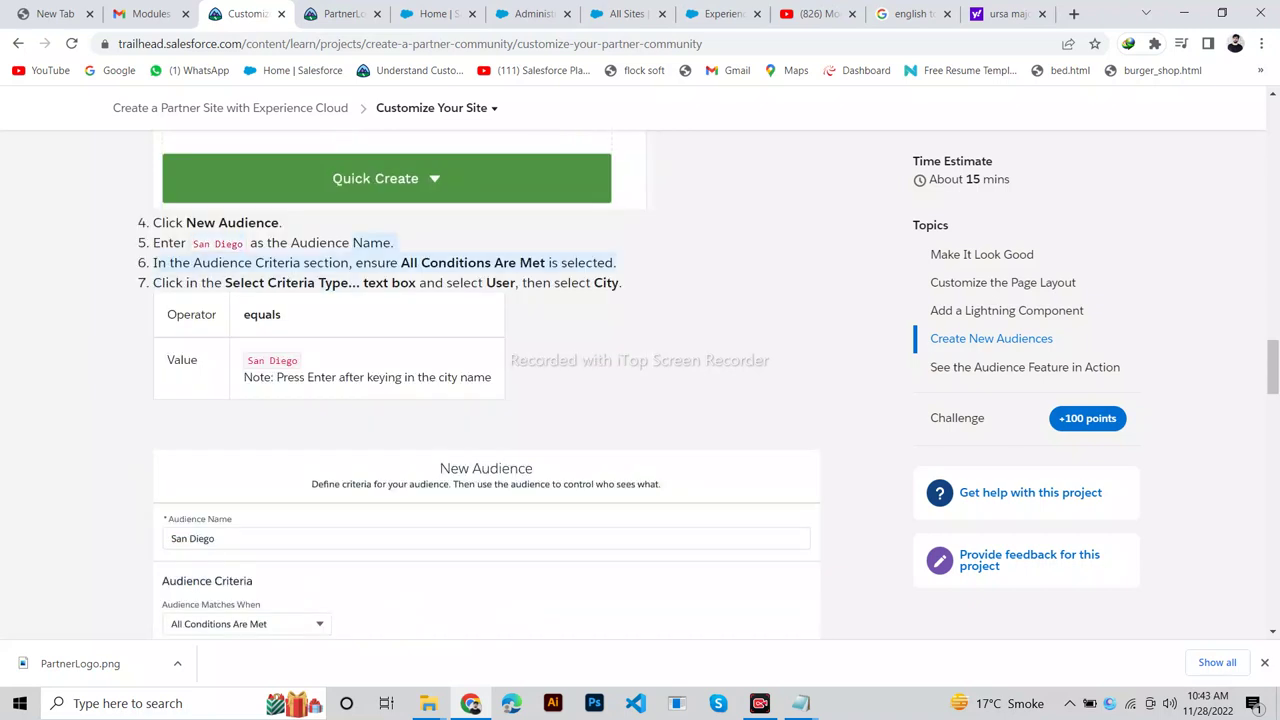
pyautogui.moveTo(420, 282); pyautogui.dragTo(281, 314)
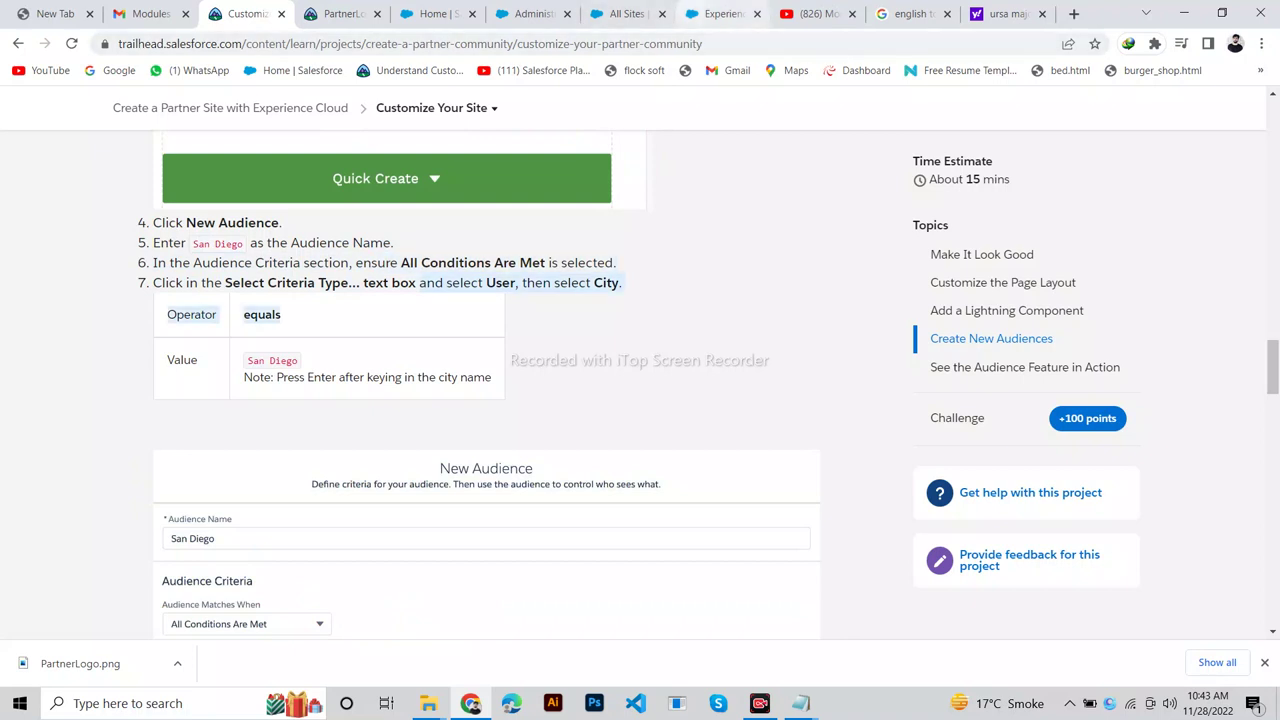
pyautogui.click(718, 13)
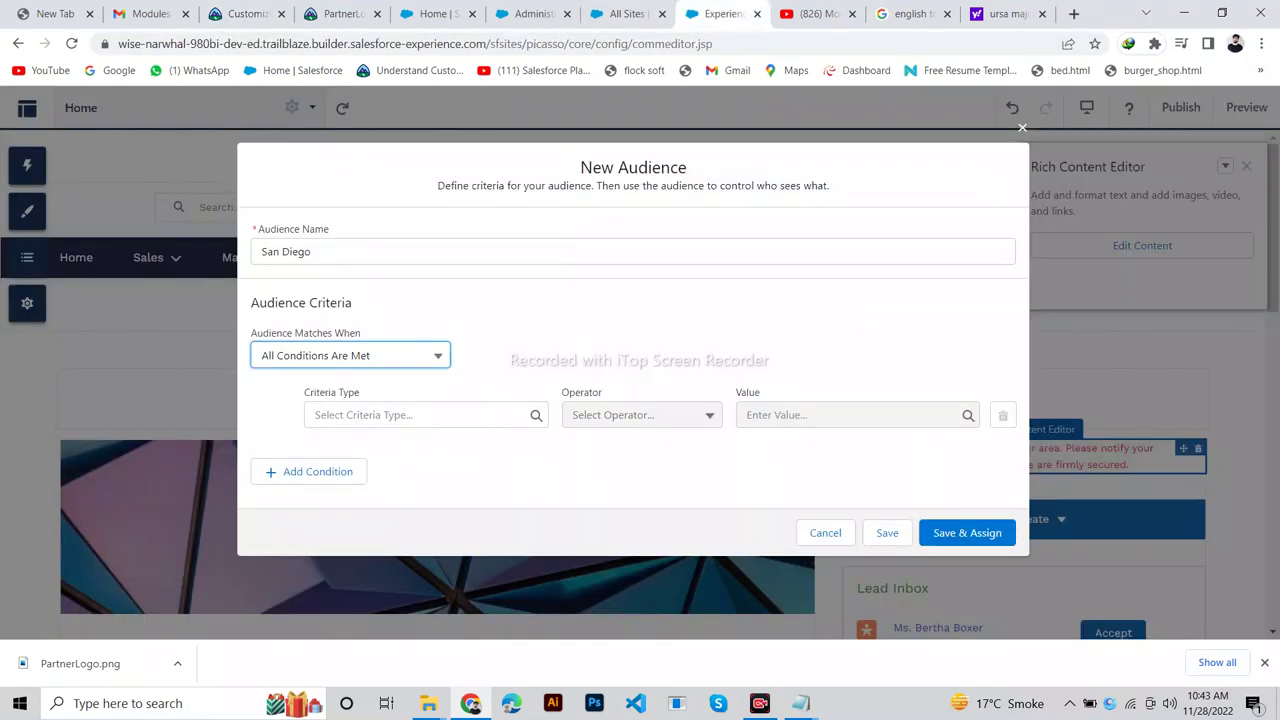
# Set the audience criterion type to User with the City field.
pyautogui.click(420, 414)
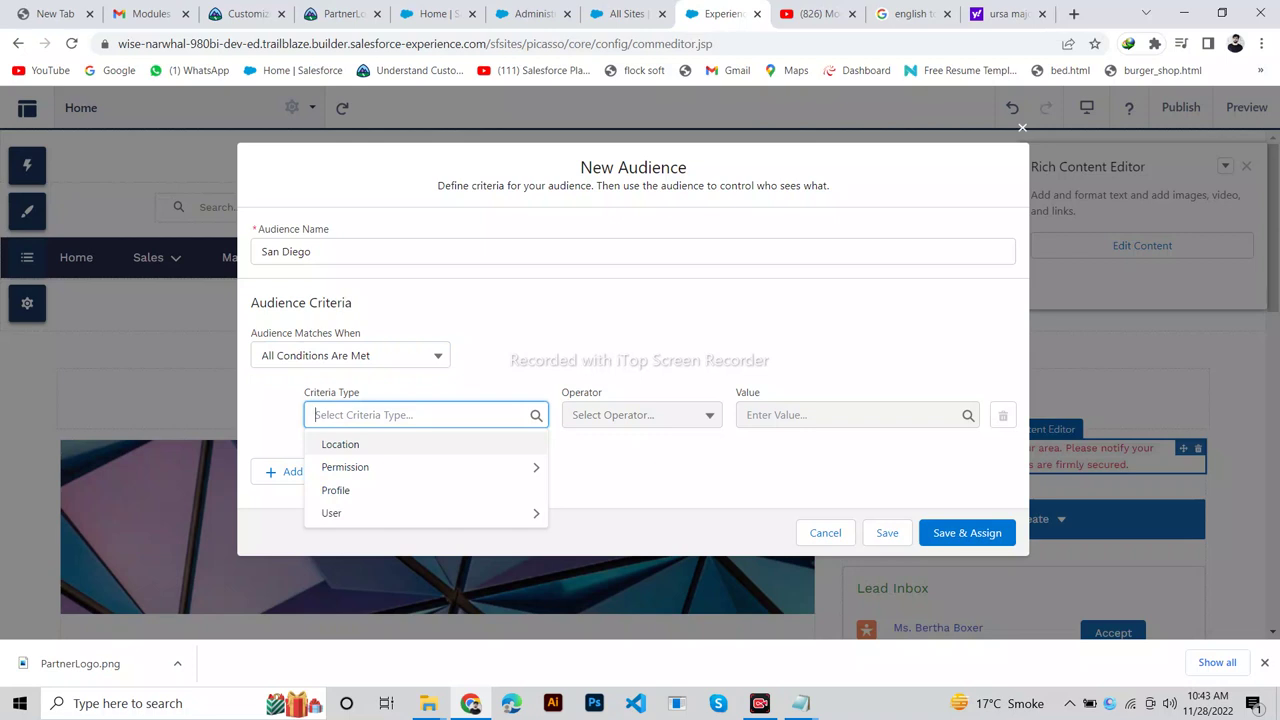
pyautogui.press('Down')
pyautogui.press('Down')
pyautogui.press('Down')
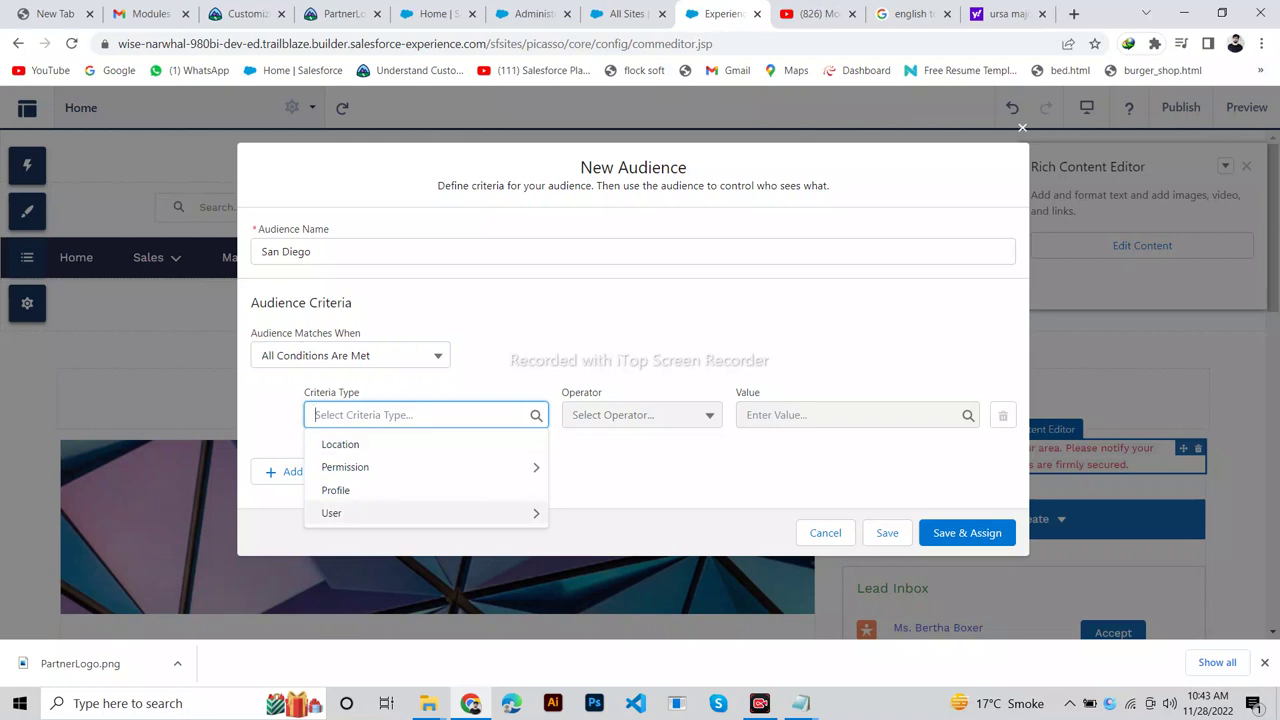
pyautogui.press('Return')
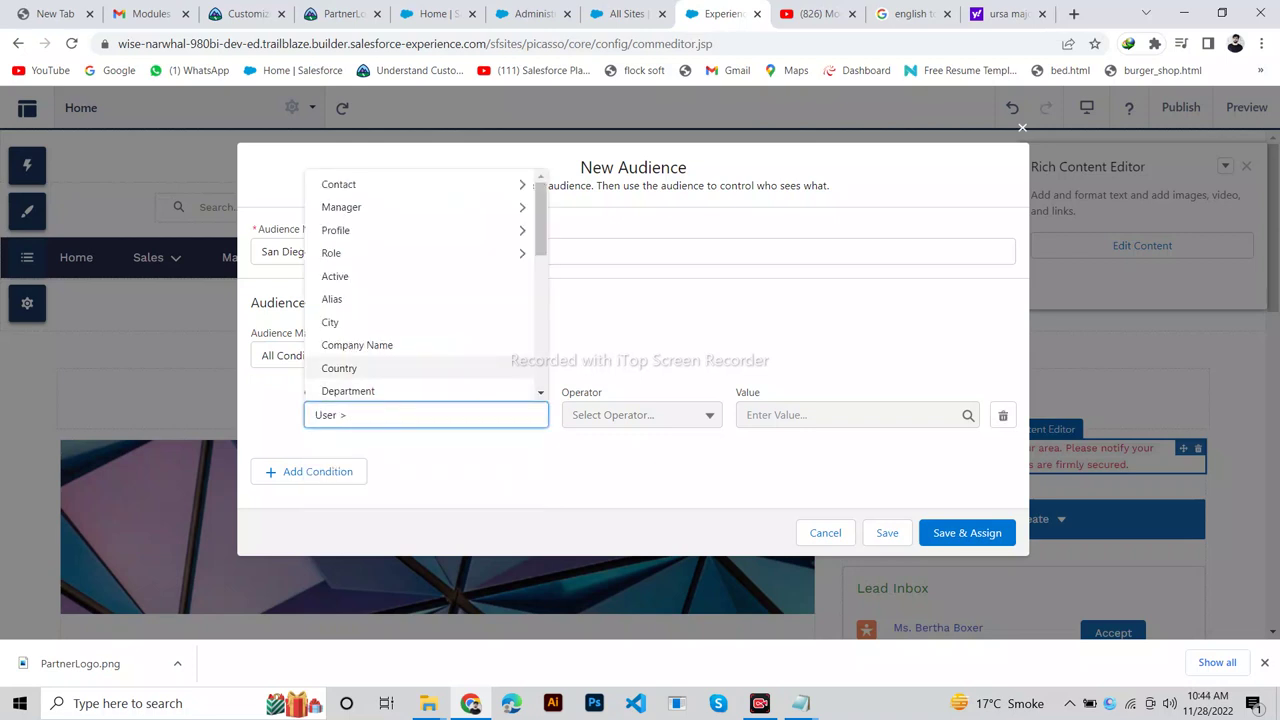
pyautogui.press('Up')
pyautogui.press('Up')
pyautogui.press('Up')
pyautogui.press('Up')
pyautogui.press('Down')
pyautogui.press('Down')
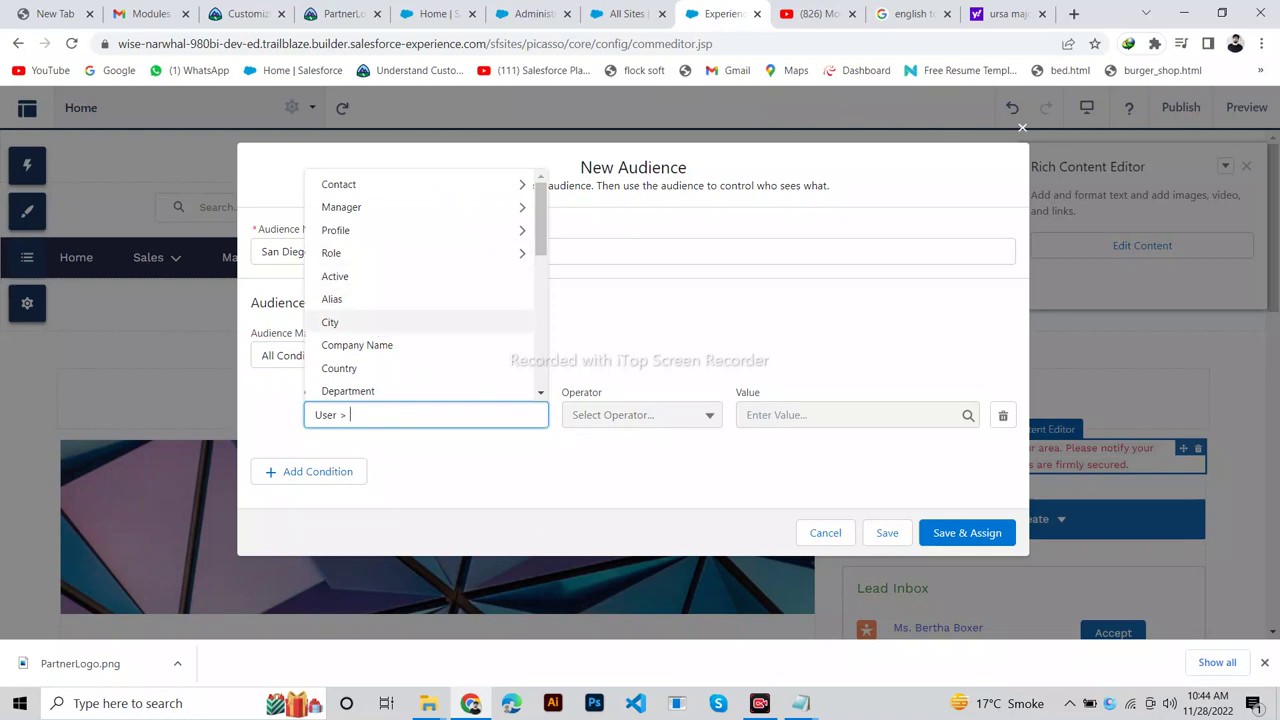
pyautogui.press('Return')
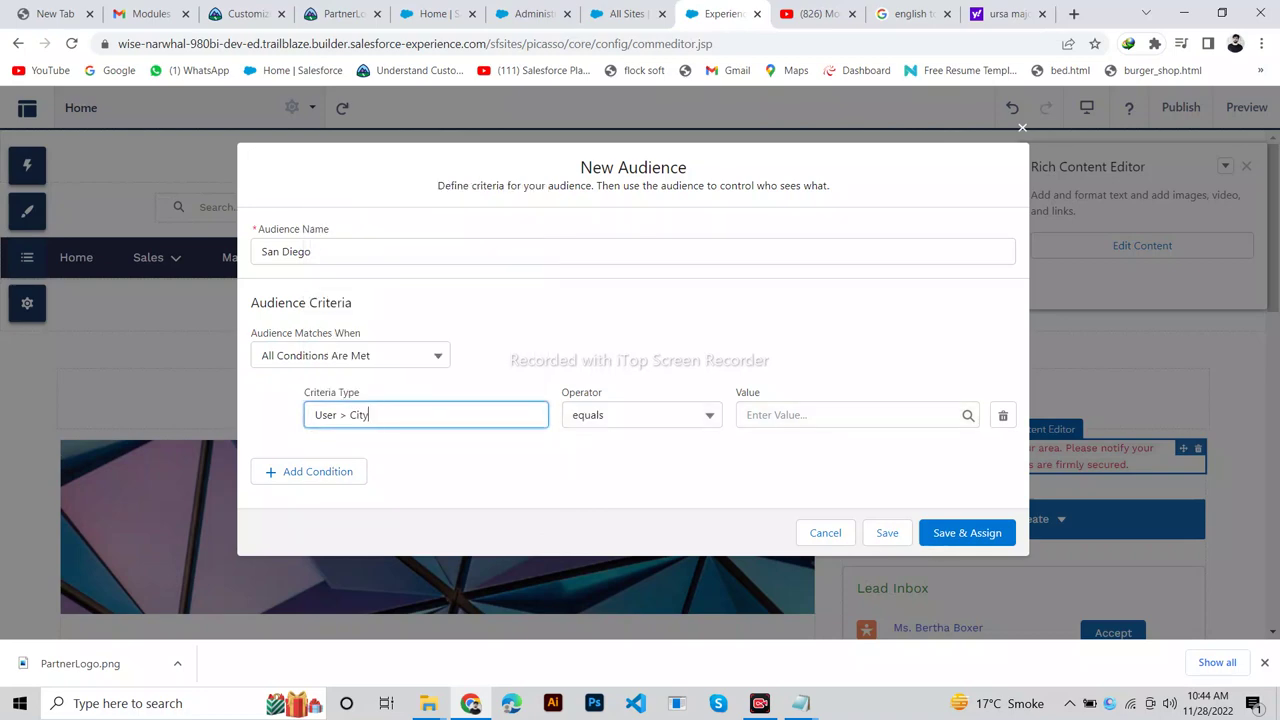
pyautogui.click(243, 14)
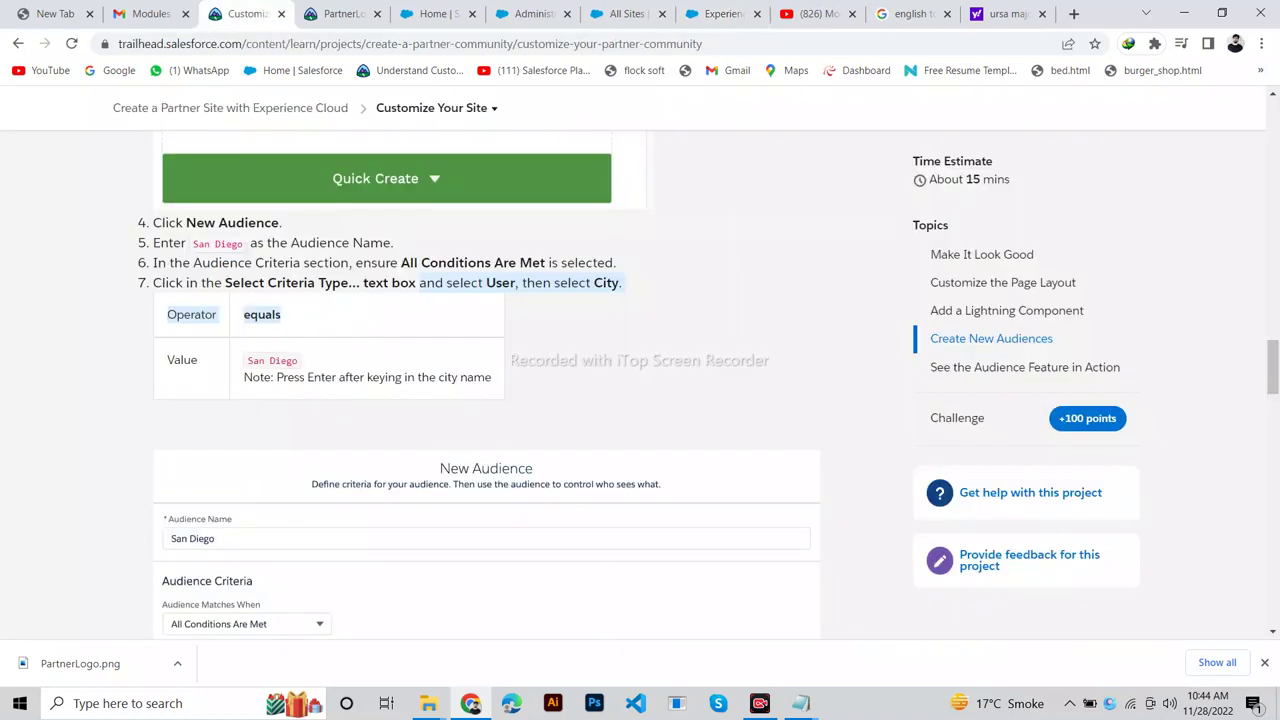
pyautogui.scroll(-3, 486, 400)
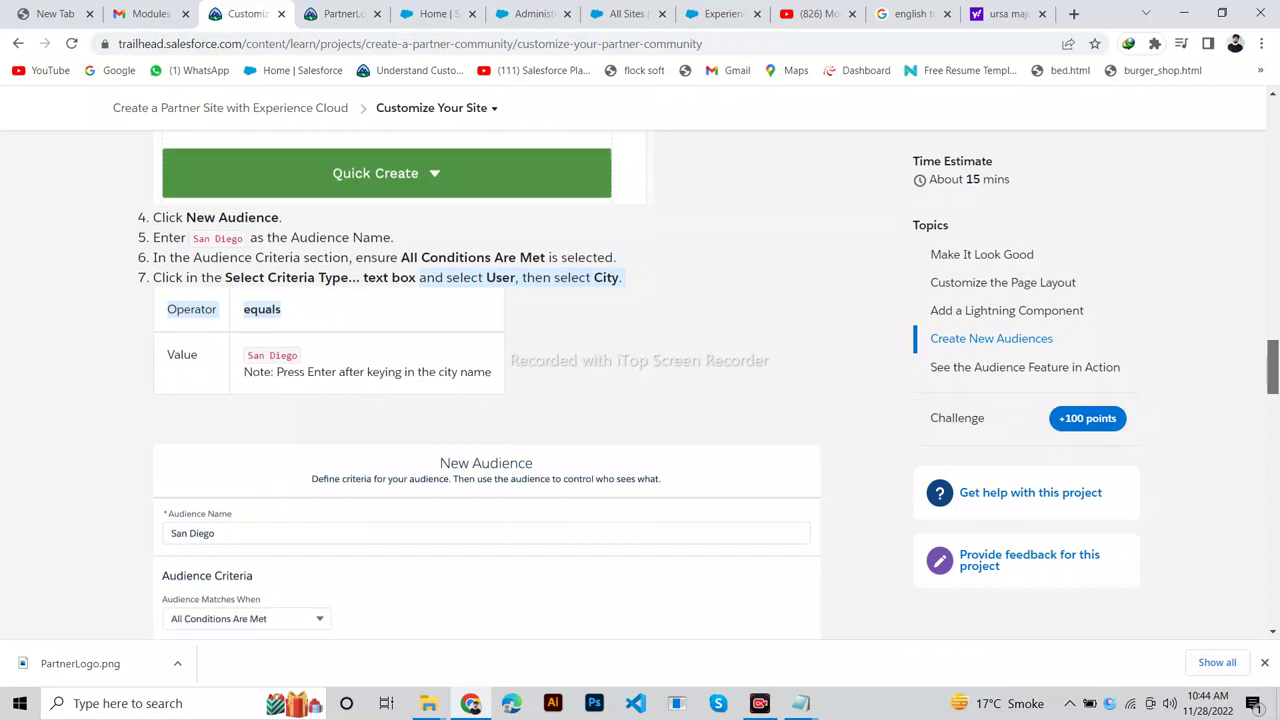
pyautogui.scroll(-1, 486, 400)
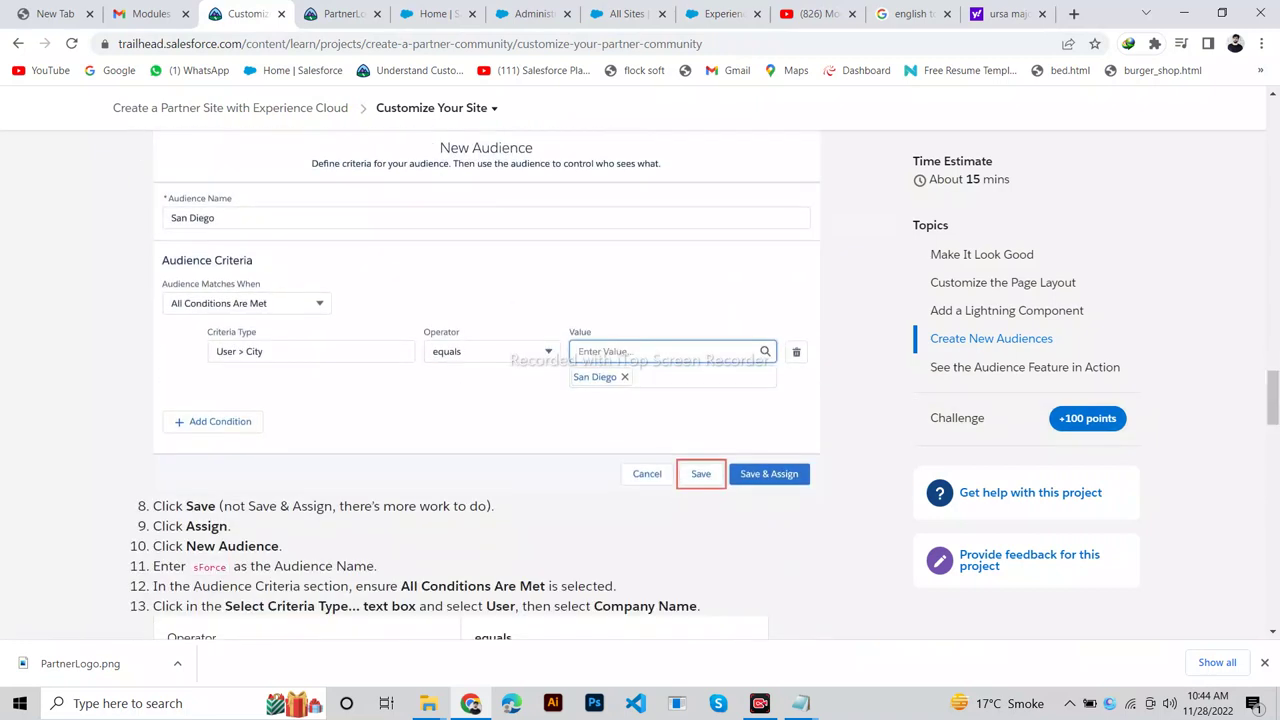
pyautogui.click(717, 14)
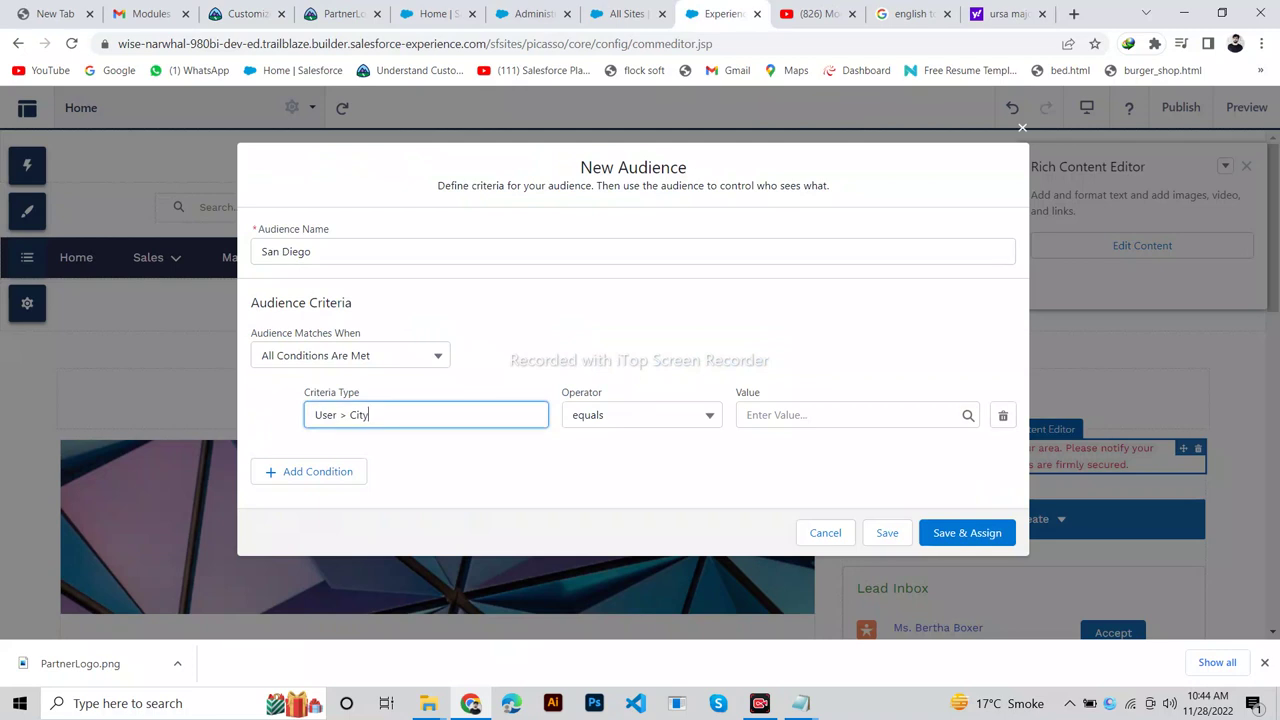
# Enter San Diego as the City equals value.
pyautogui.click(850, 414)
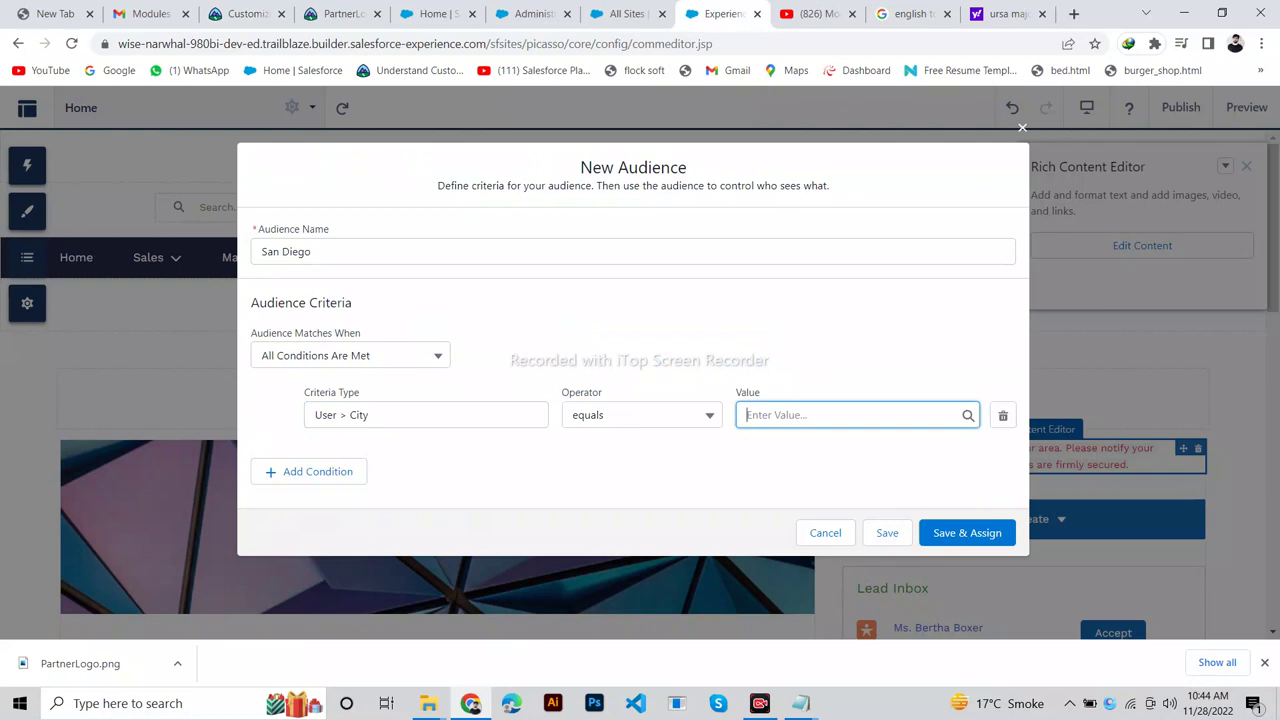
pyautogui.click(245, 14)
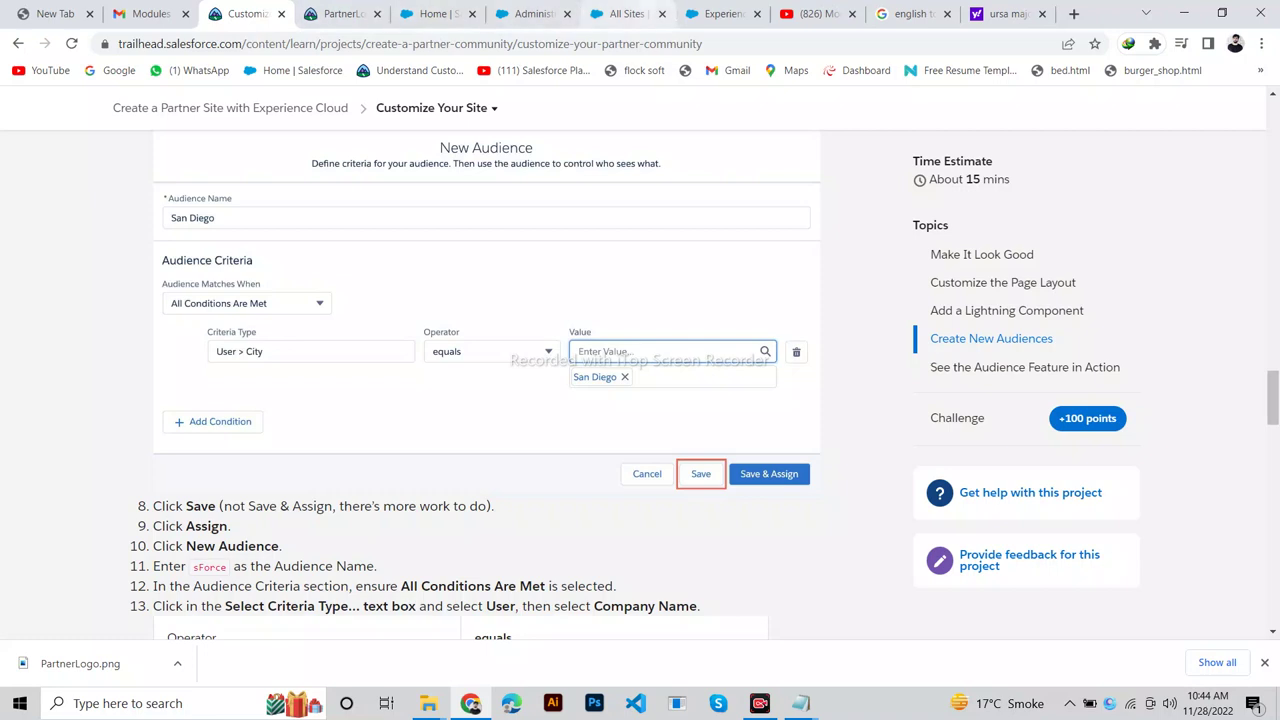
pyautogui.click(718, 14)
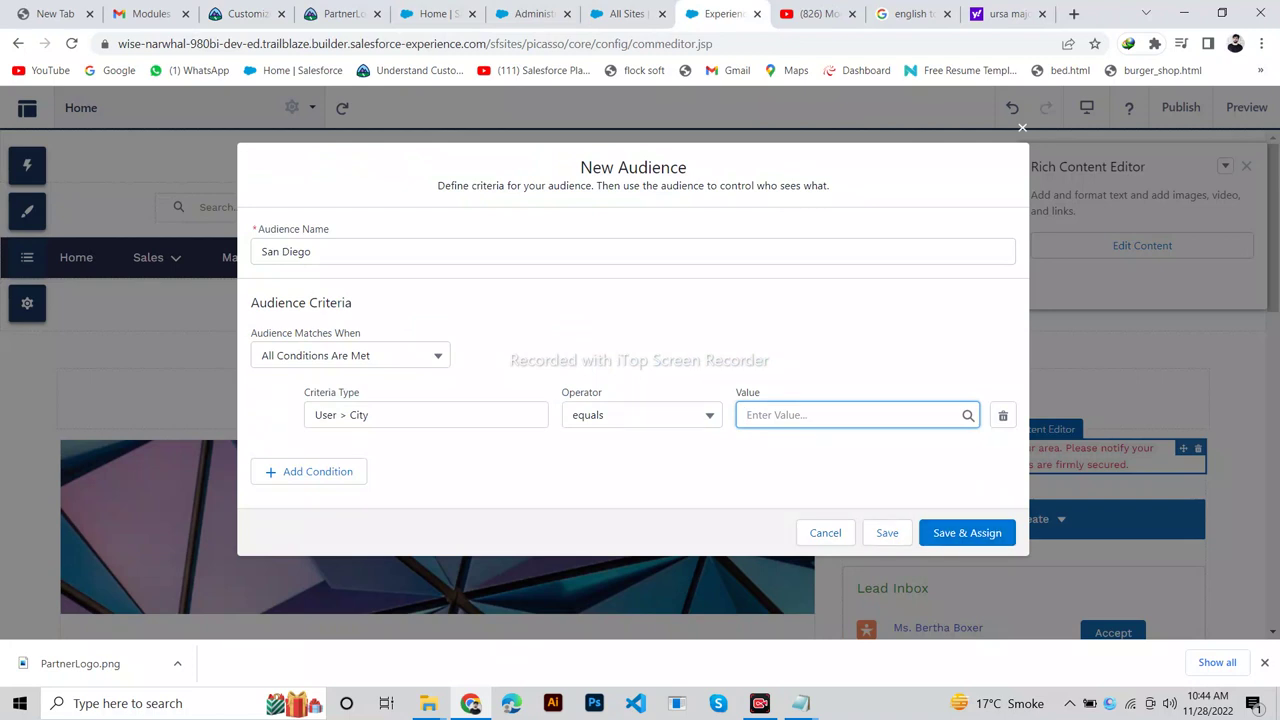
pyautogui.write('San Diego')
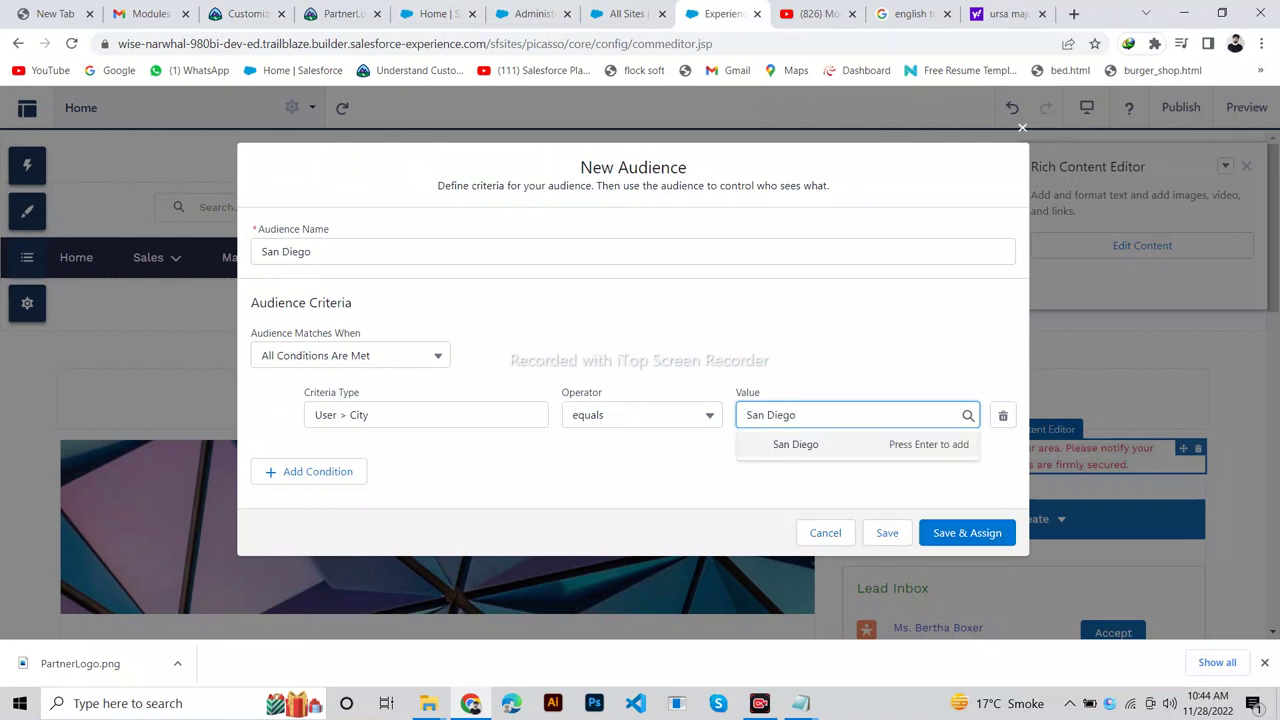
pyautogui.press('Return')
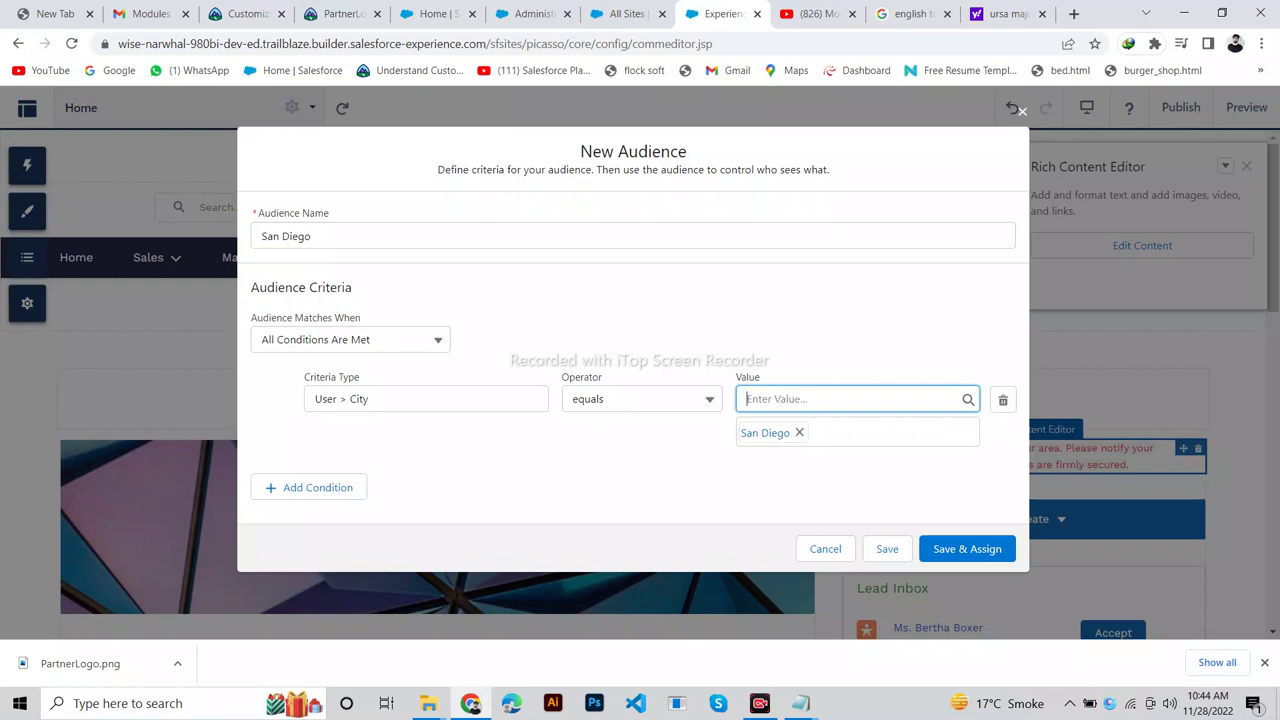
# Save the San Diego audience without assigning it.
pyautogui.click(245, 13)
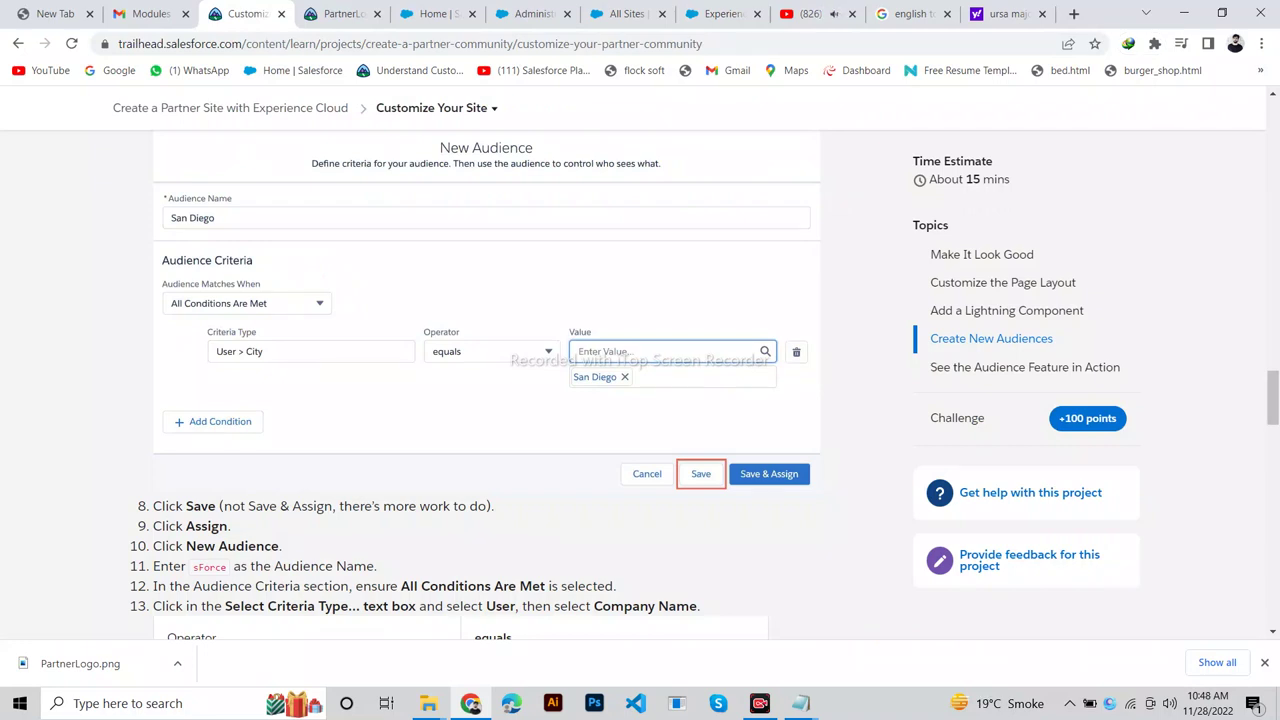
pyautogui.moveTo(222, 506); pyautogui.dragTo(449, 506)
pyautogui.click(715, 13)
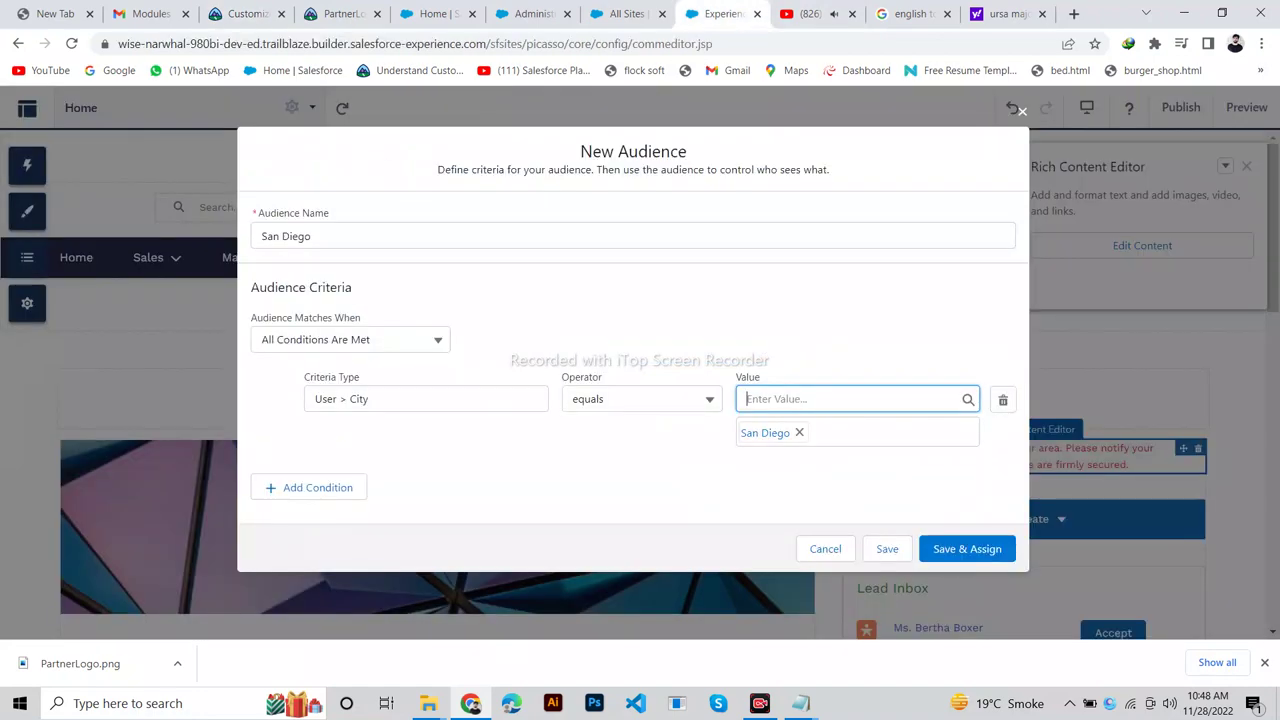
pyautogui.click(887, 548)
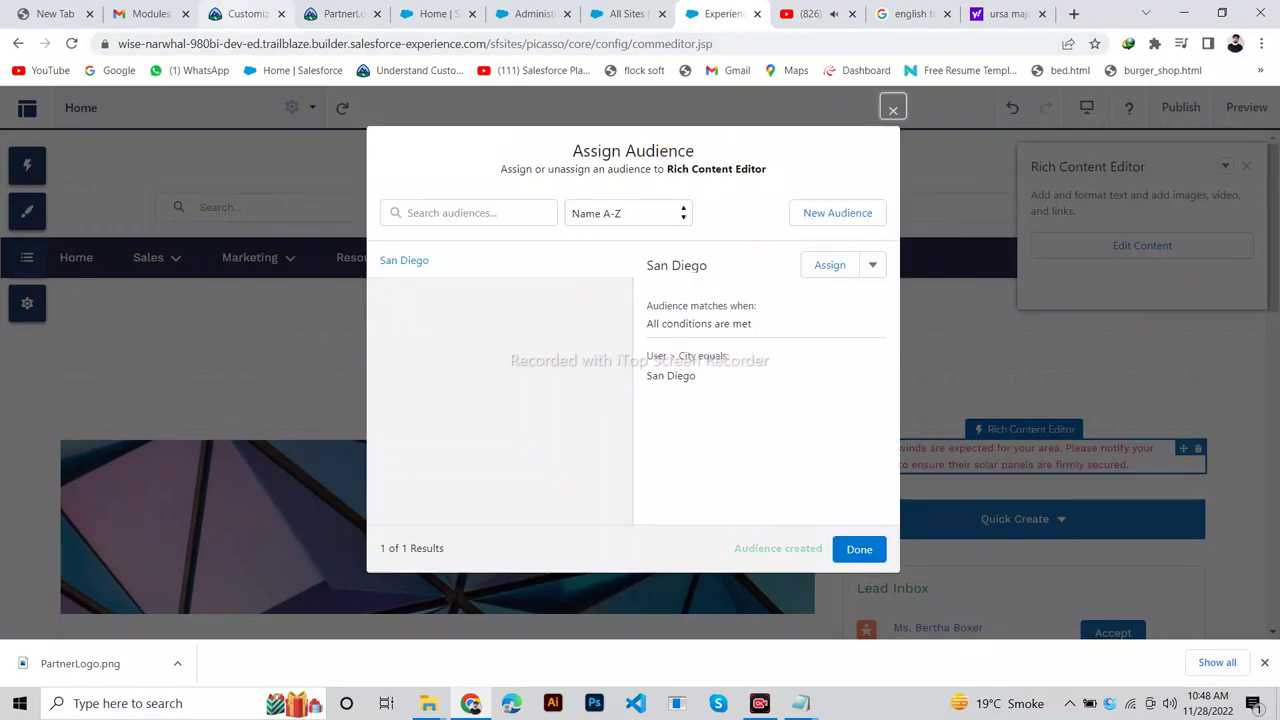
# Assign the San Diego audience to the high-winds alert component.
pyautogui.click(240, 13)
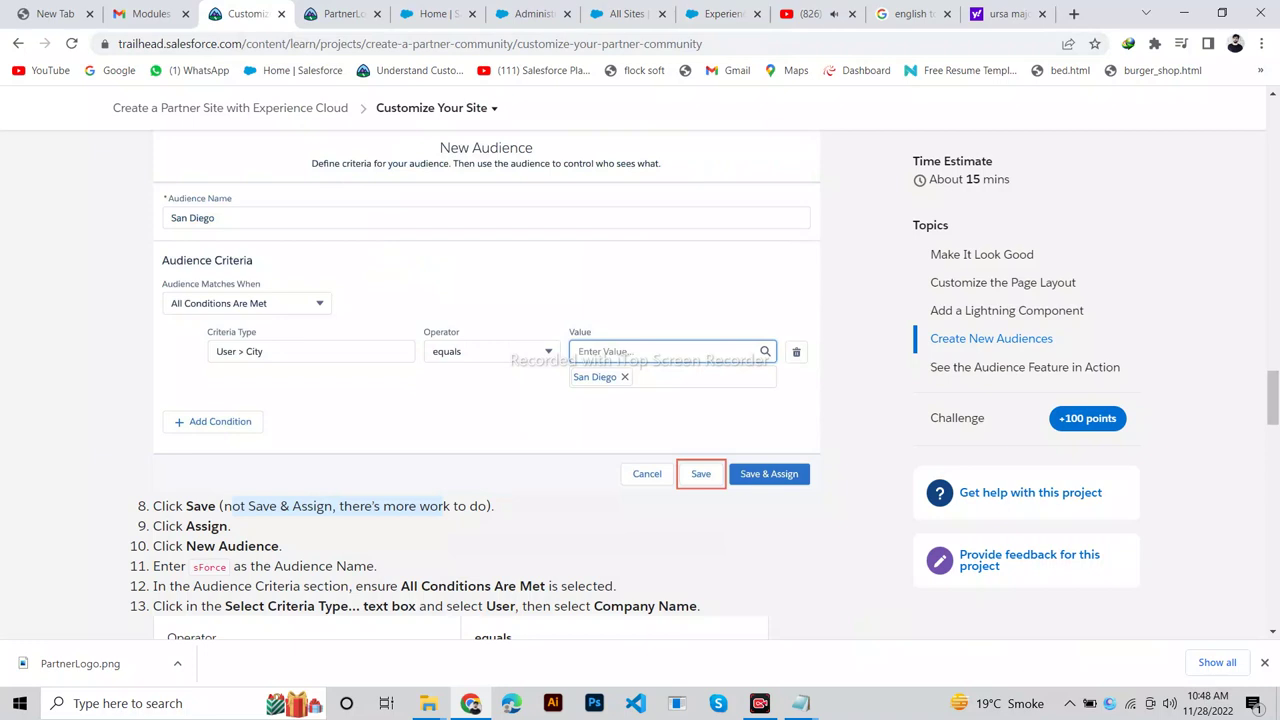
pyautogui.moveTo(193, 567); pyautogui.dragTo(226, 567)
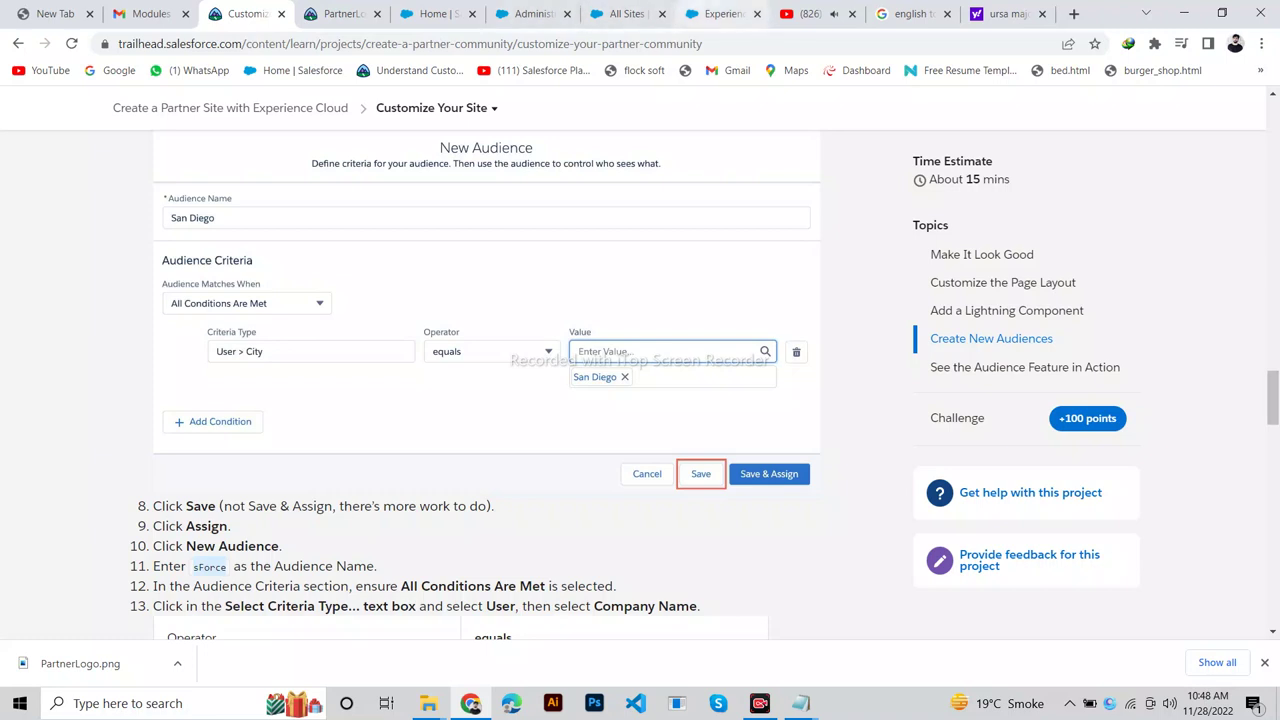
pyautogui.click(715, 13)
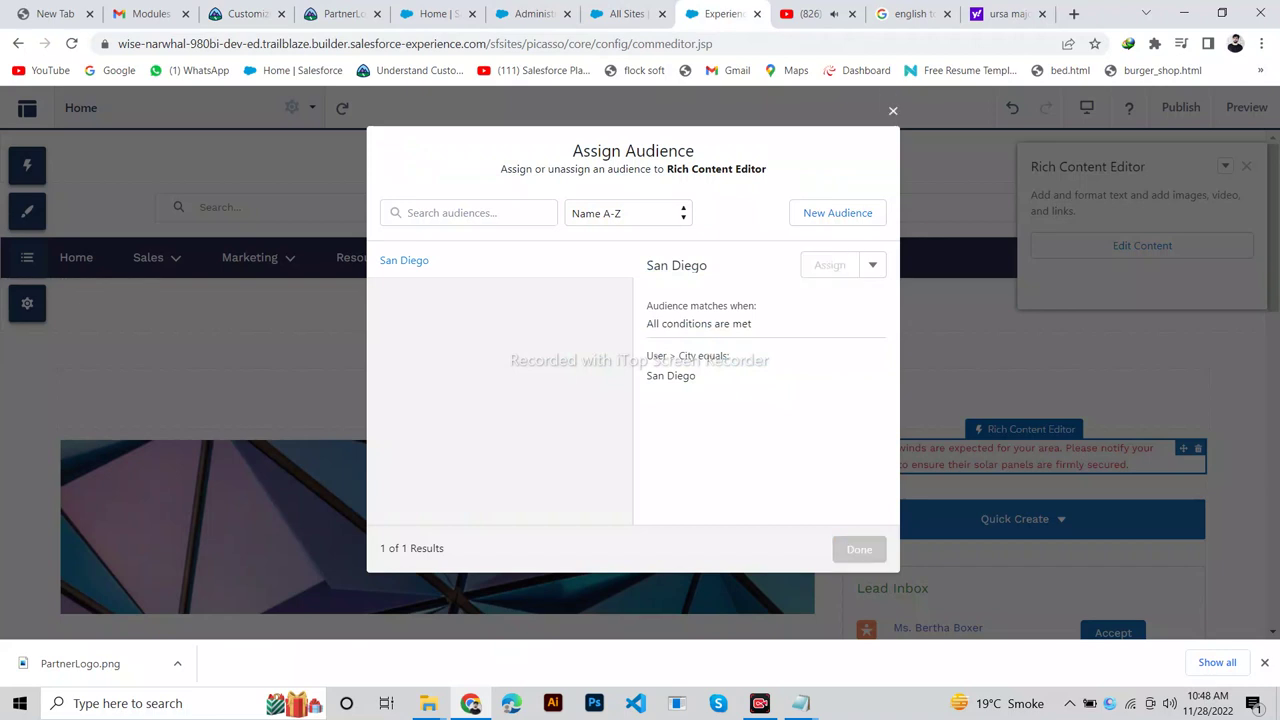
pyautogui.click(829, 265)
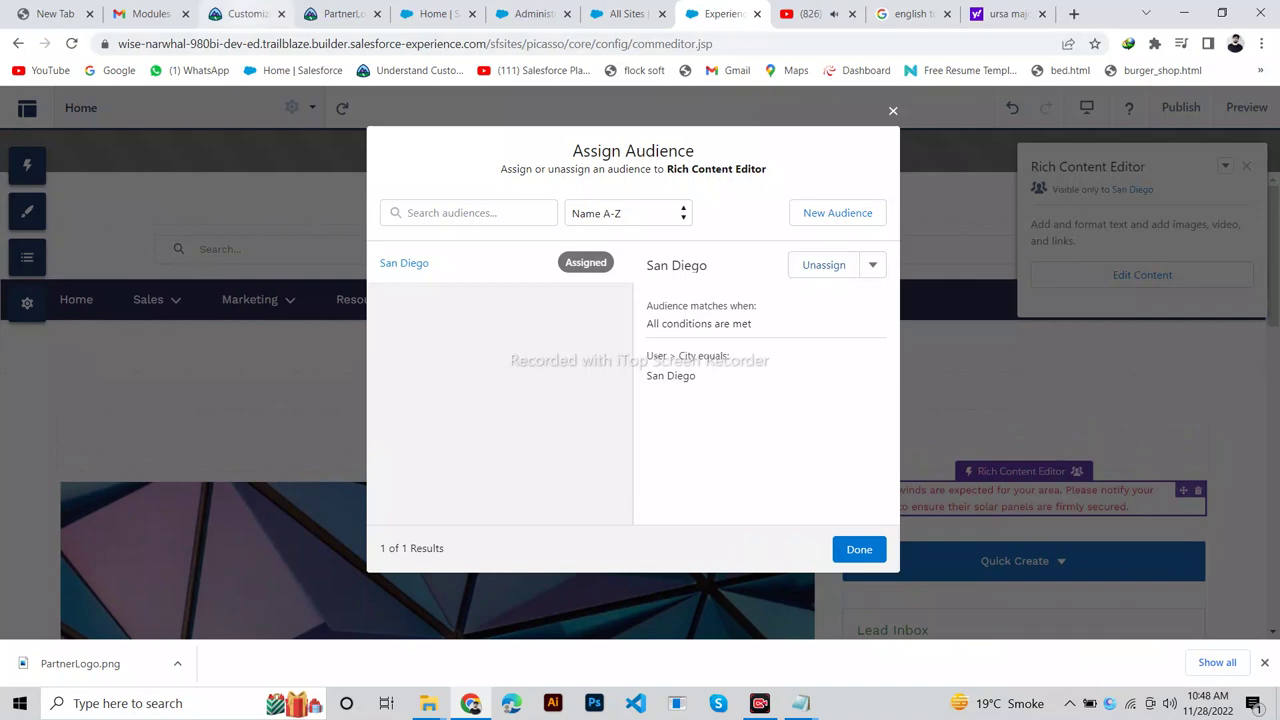
pyautogui.click(240, 14)
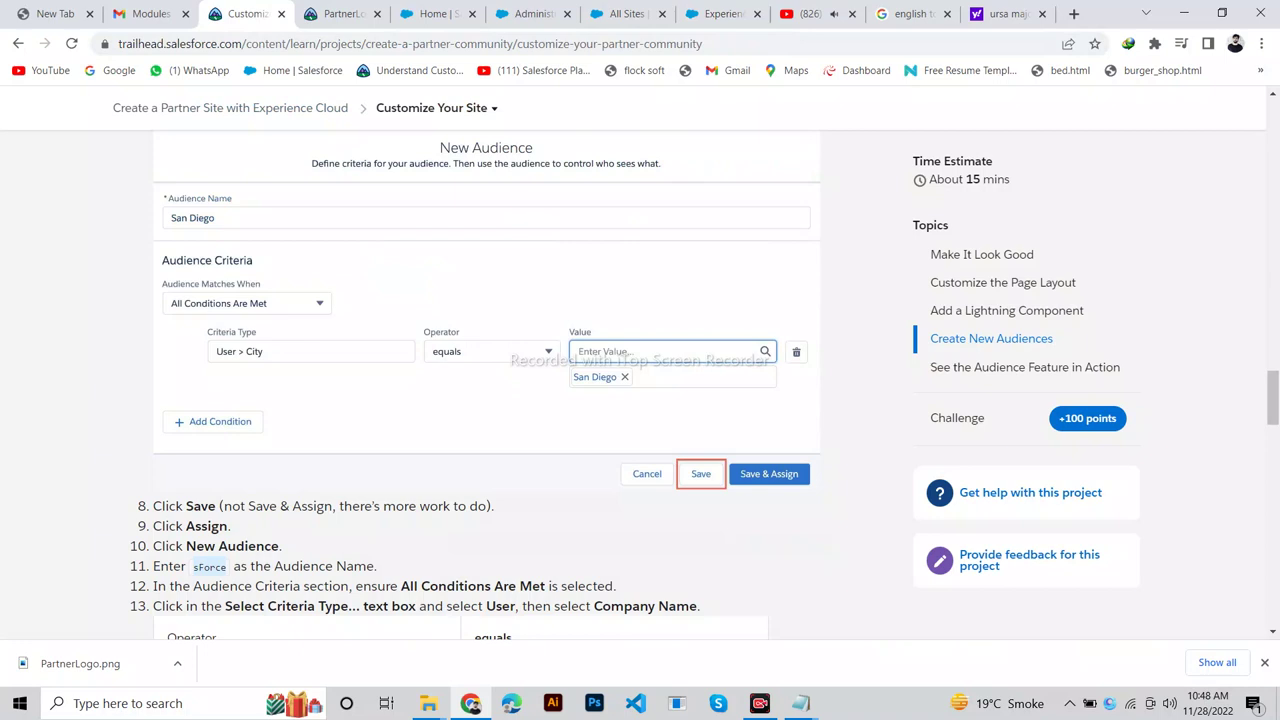
pyautogui.click(718, 14)
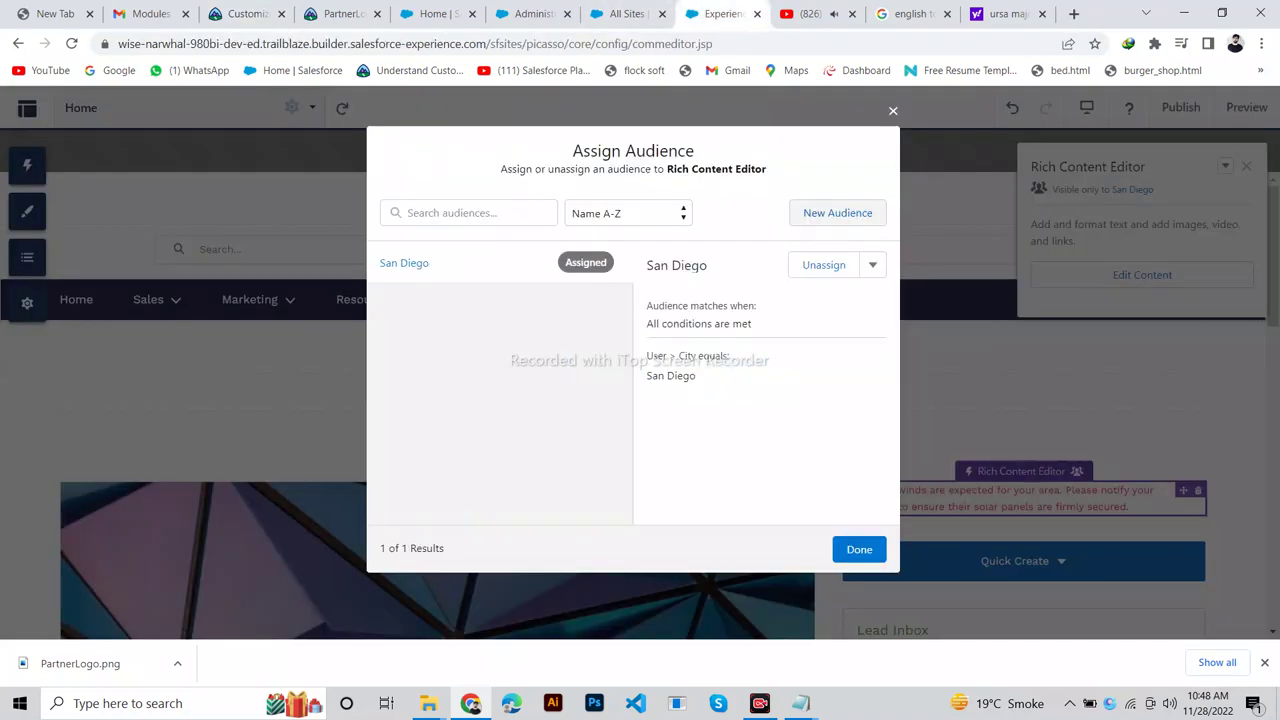
# Start a new audience named sForce matching when All Conditions Are Met.
pyautogui.click(837, 212)
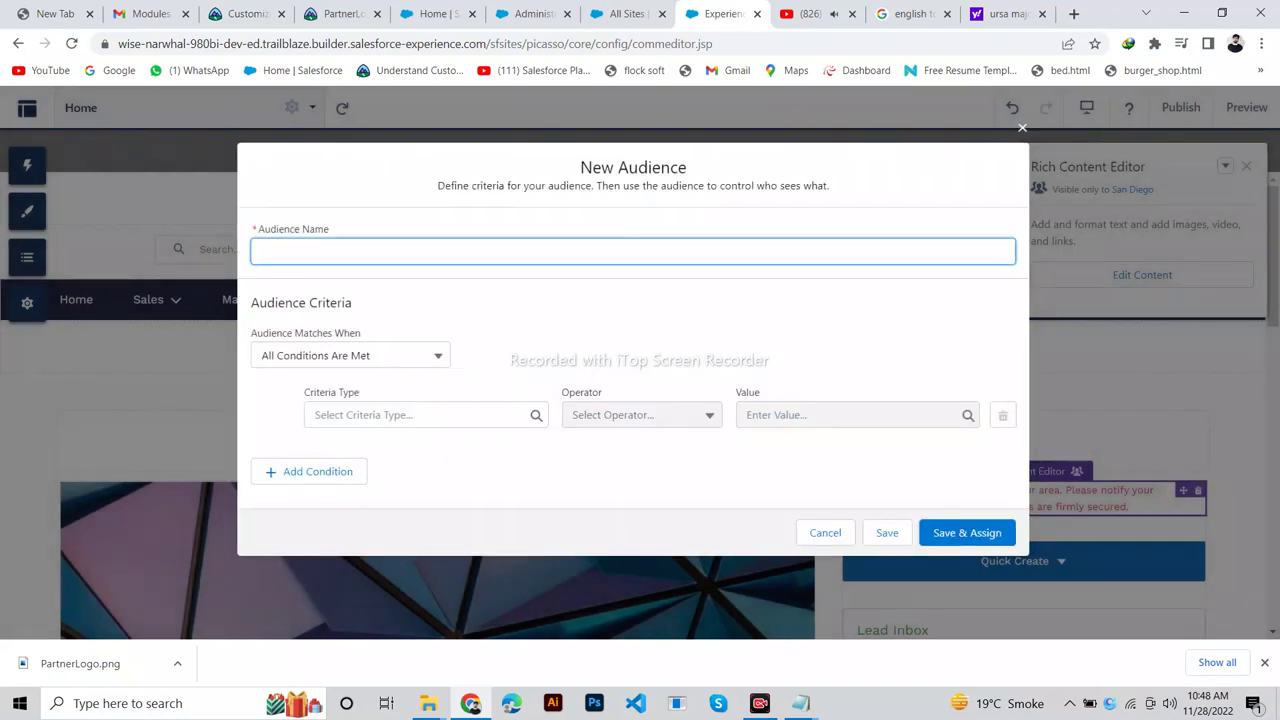
pyautogui.write('sForce')
pyautogui.press('Tab')
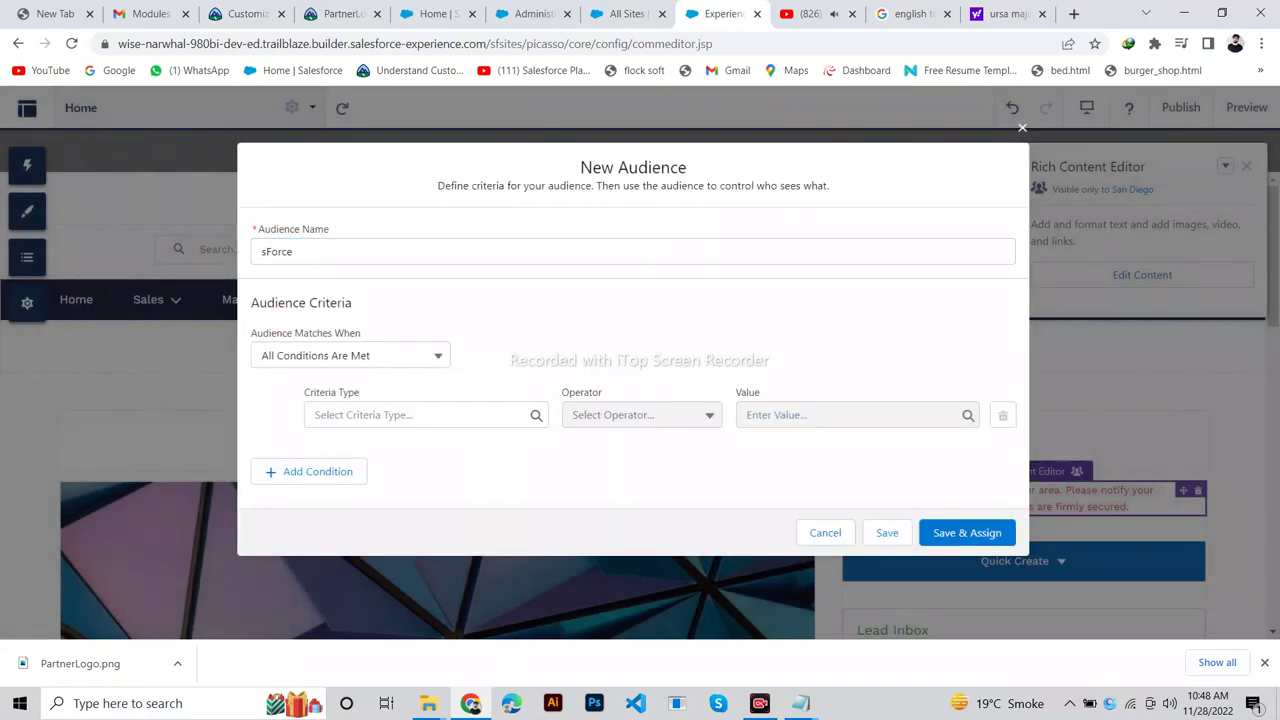
pyautogui.click(240, 14)
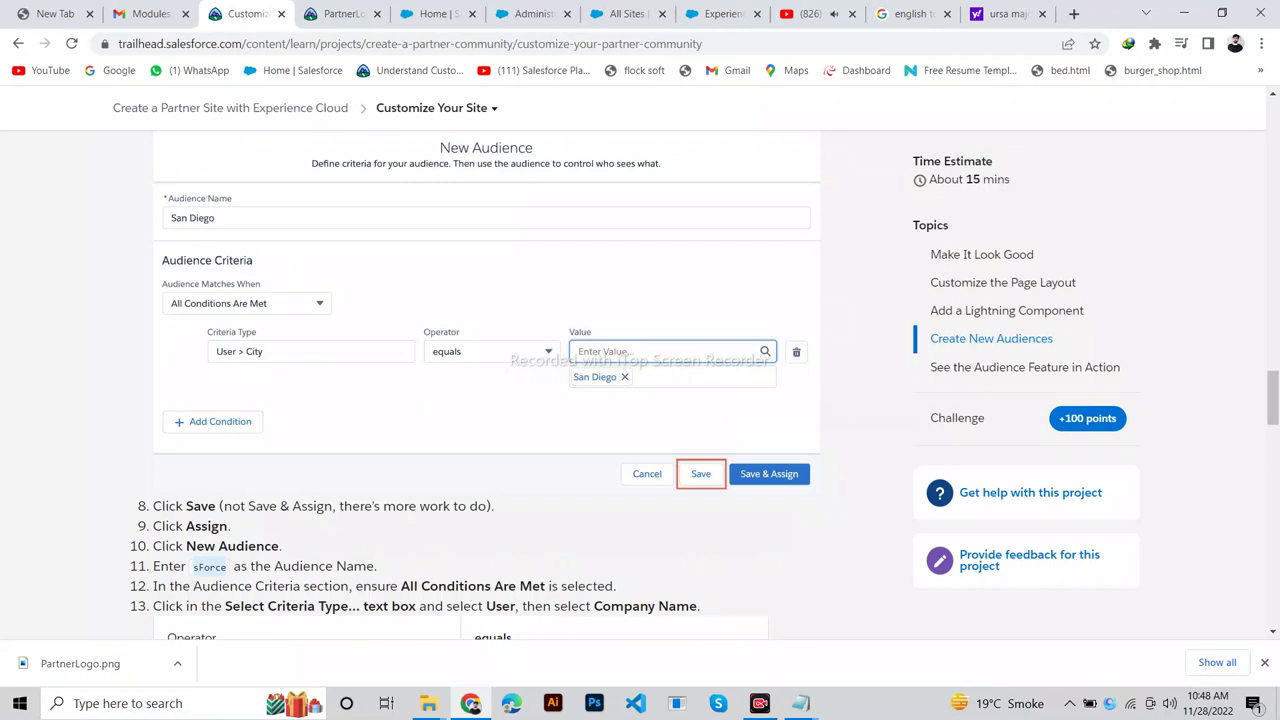
pyautogui.scroll(-3, 486, 380)
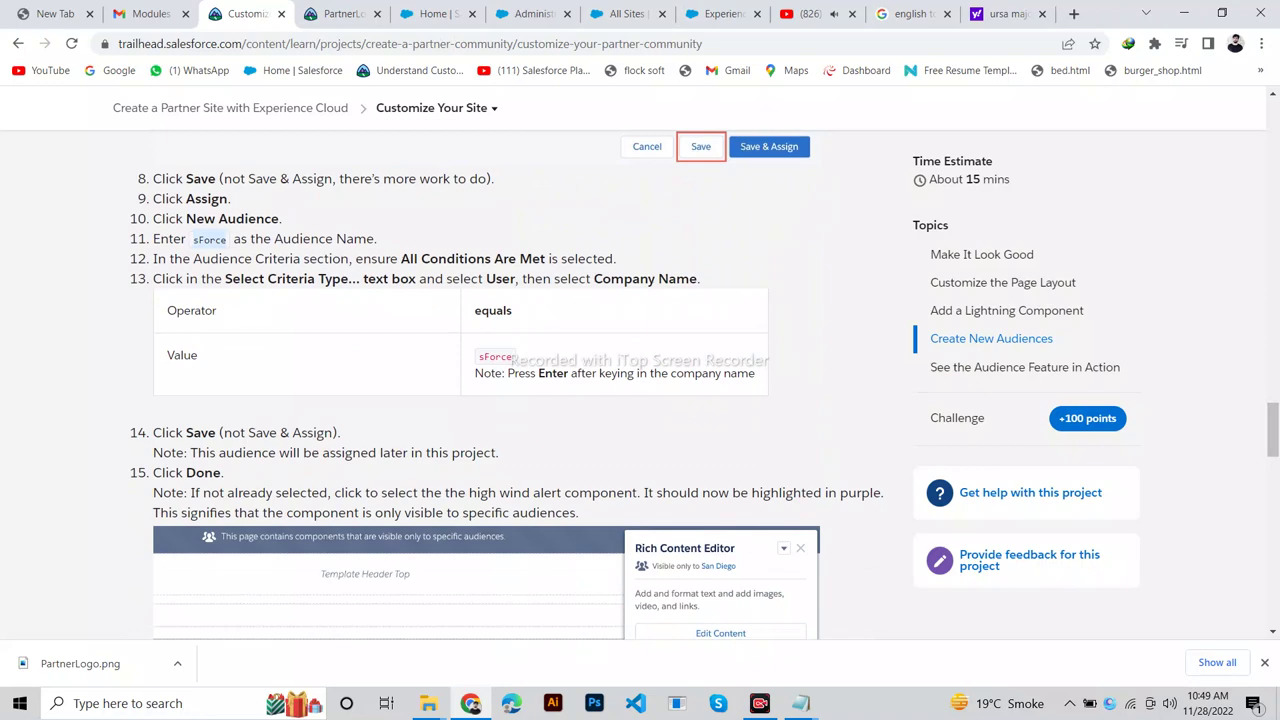
pyautogui.click(720, 14)
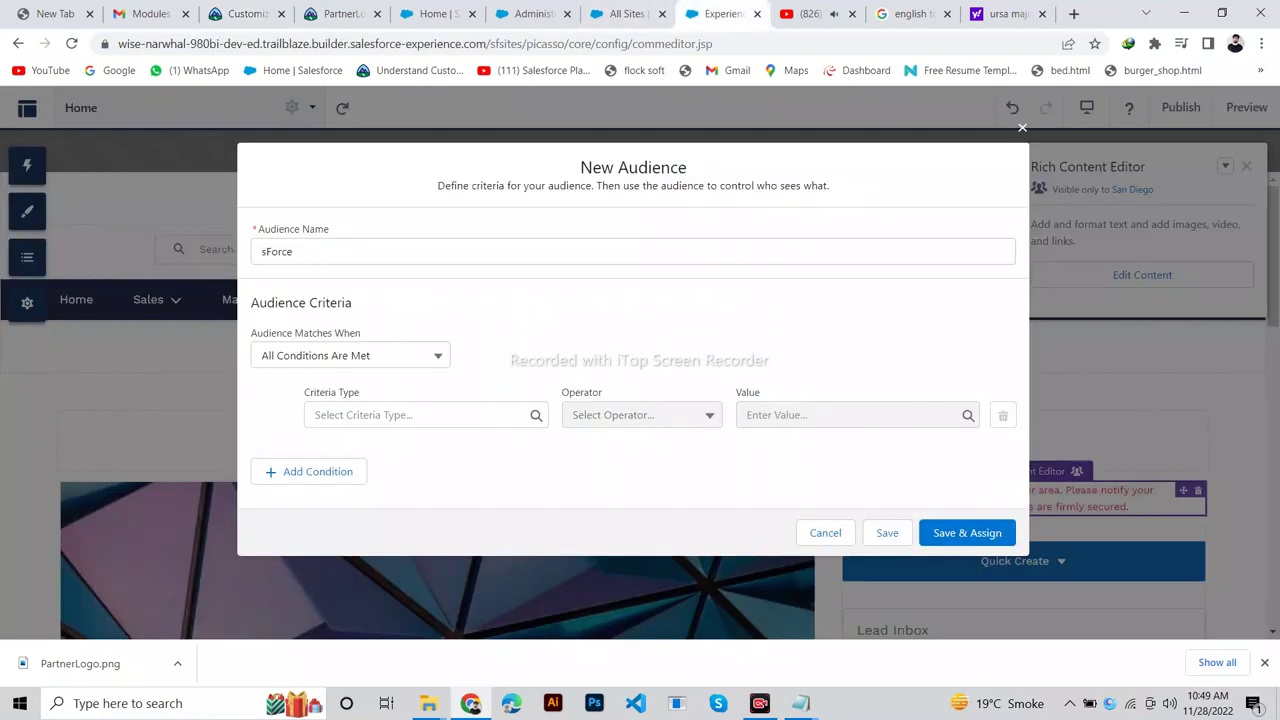
pyautogui.click(350, 355)
pyautogui.press('Escape')
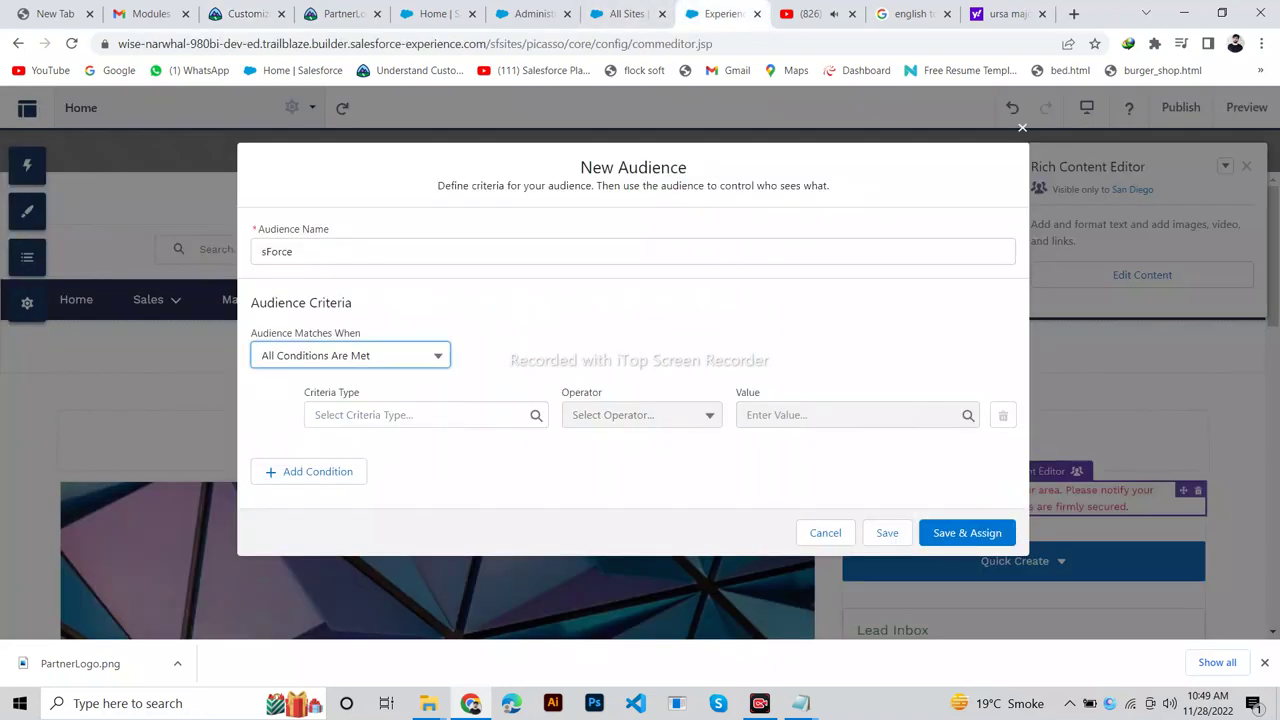
pyautogui.hotkey('ctrl', '3')
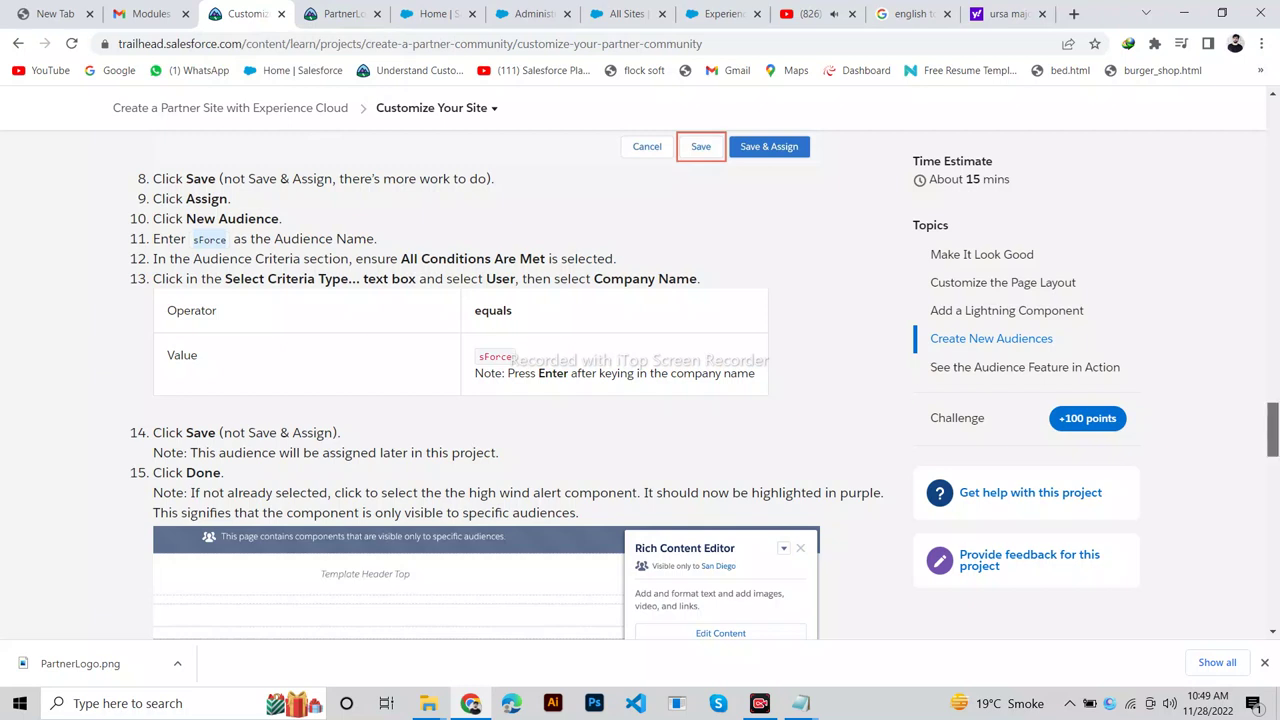
pyautogui.scroll(-2, 705, 385)
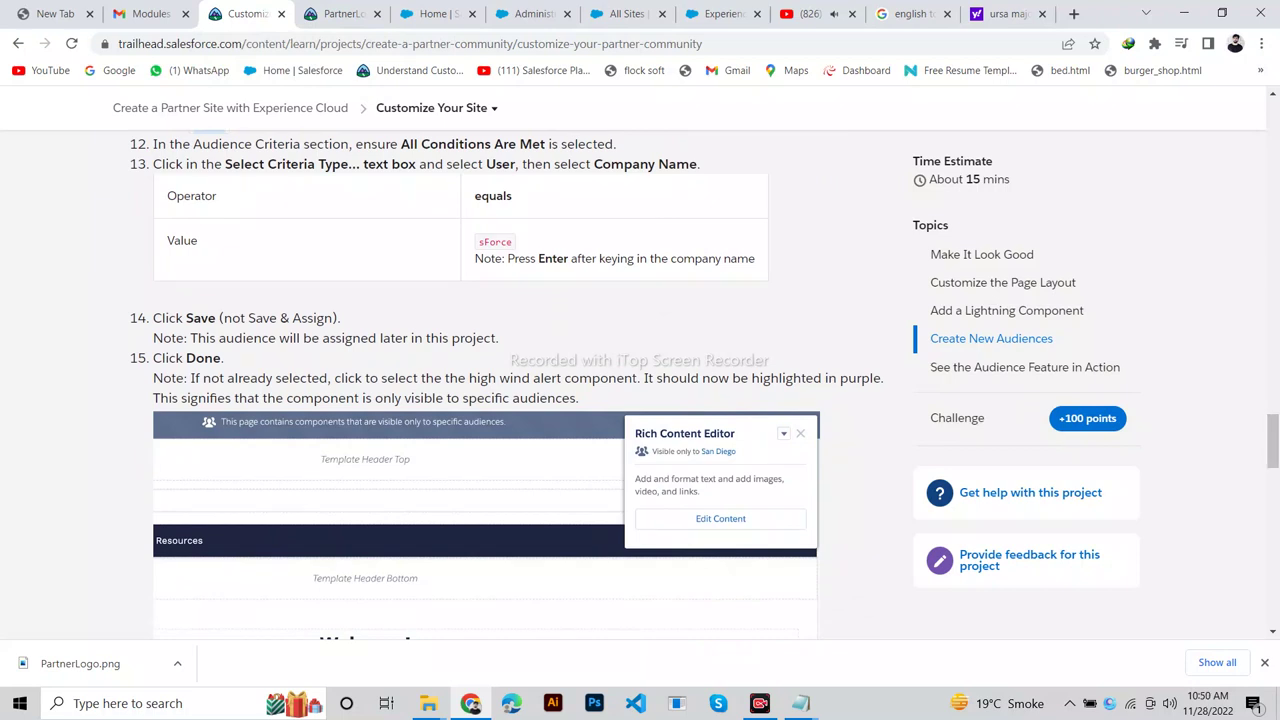
# Set the sForce audience criterion to User > Company Name.
pyautogui.click(718, 13)
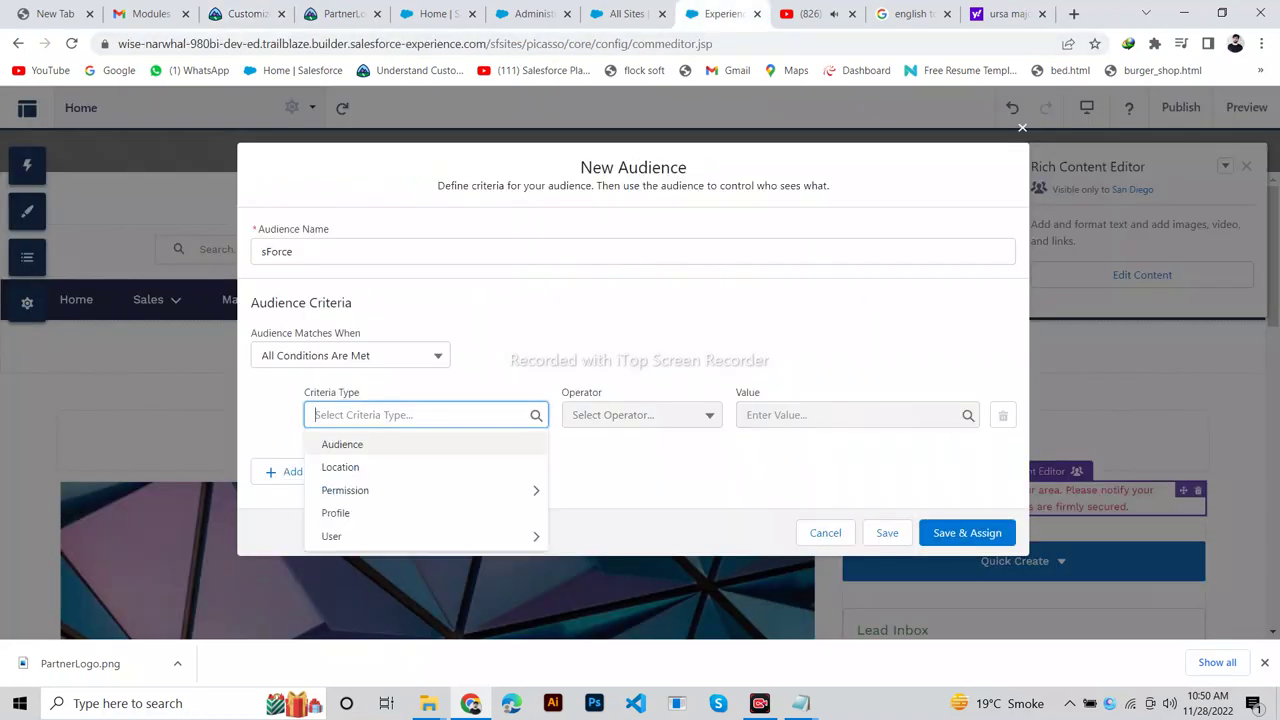
pyautogui.click(331, 536)
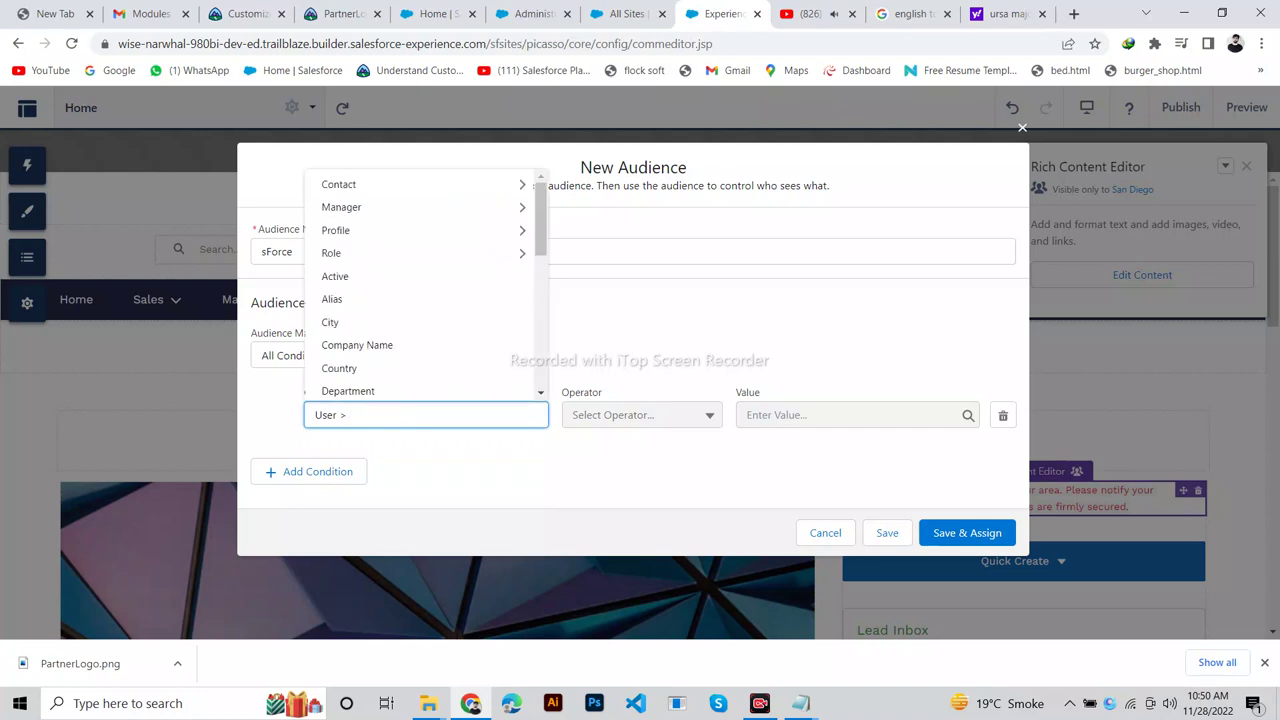
pyautogui.click(245, 13)
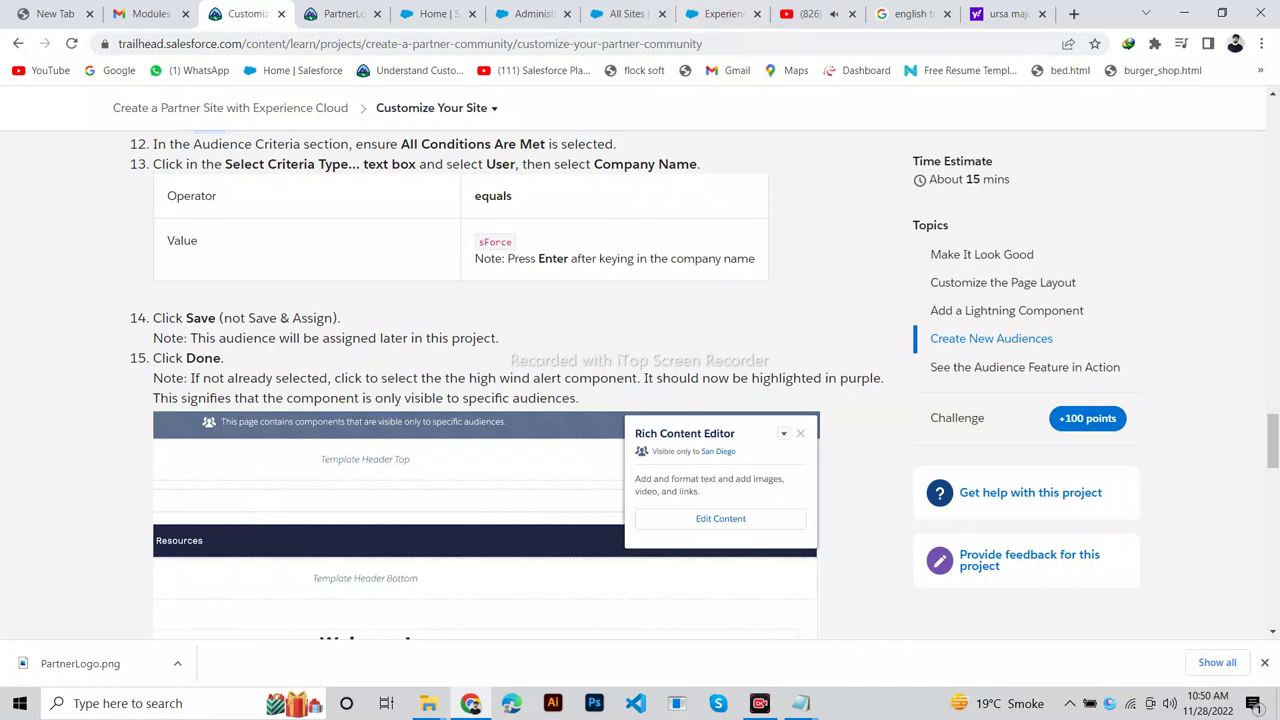
pyautogui.click(720, 13)
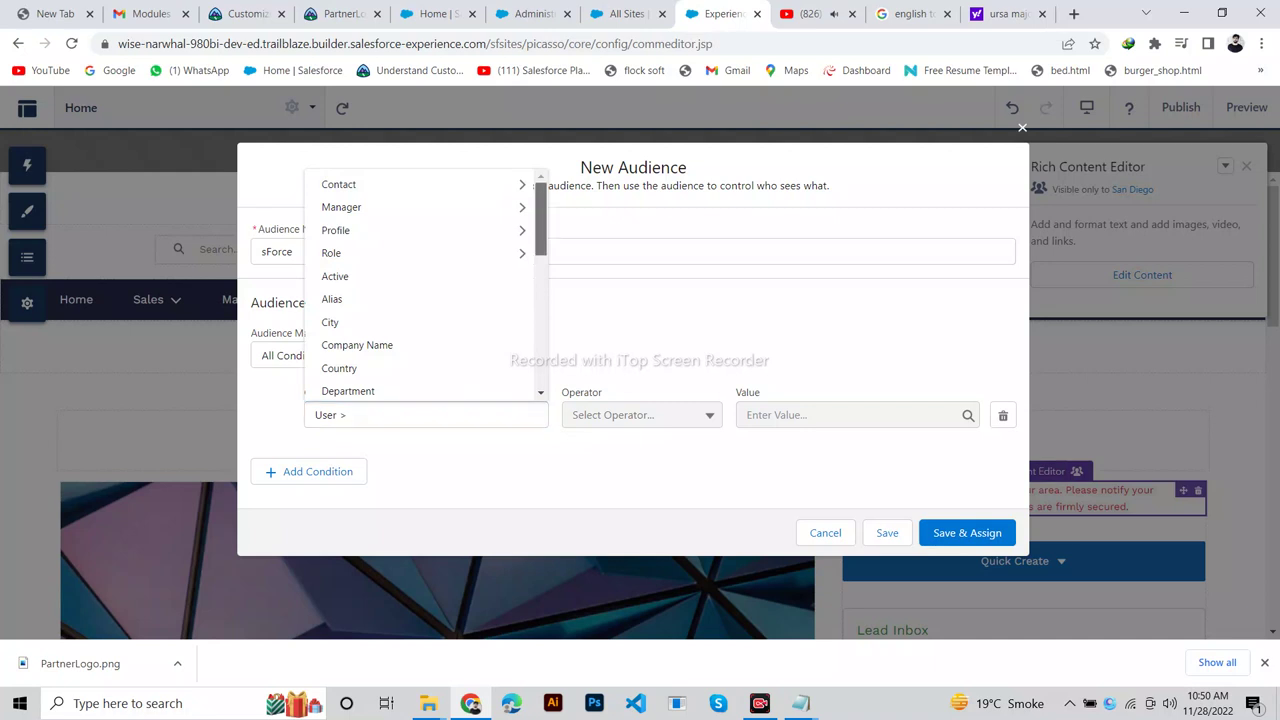
pyautogui.click(357, 345)
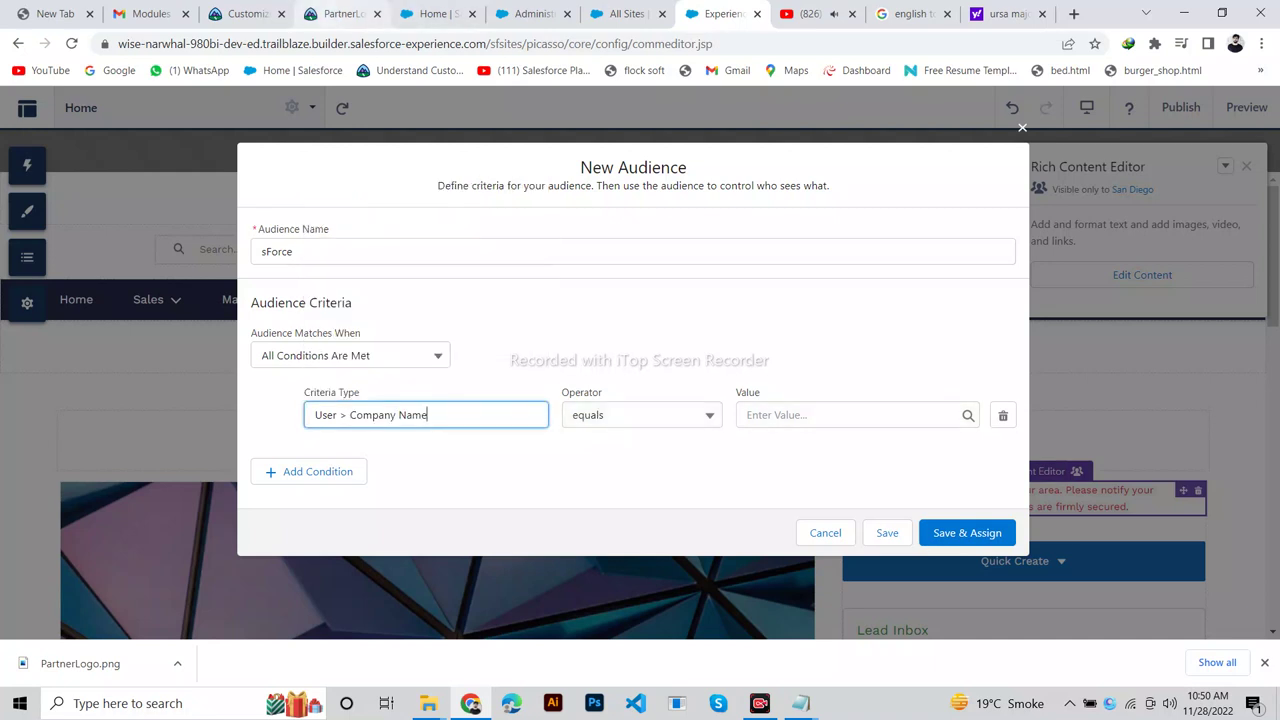
pyautogui.click(240, 14)
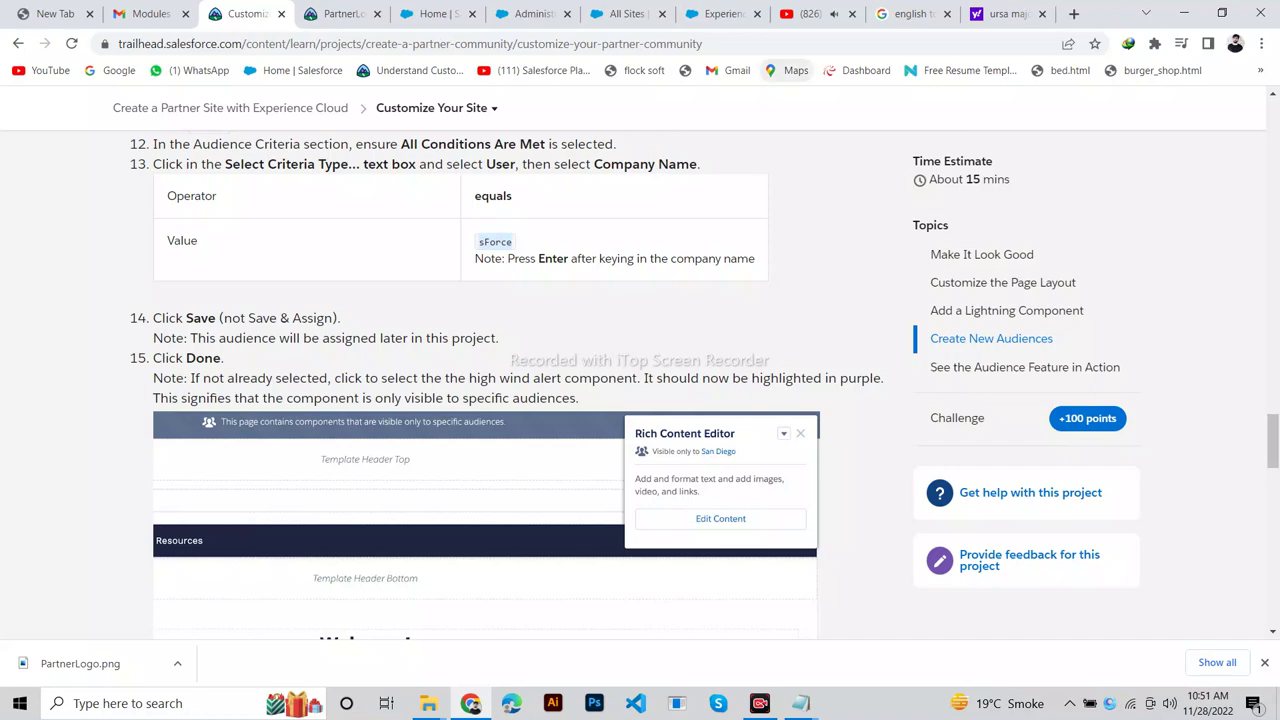
pyautogui.click(720, 14)
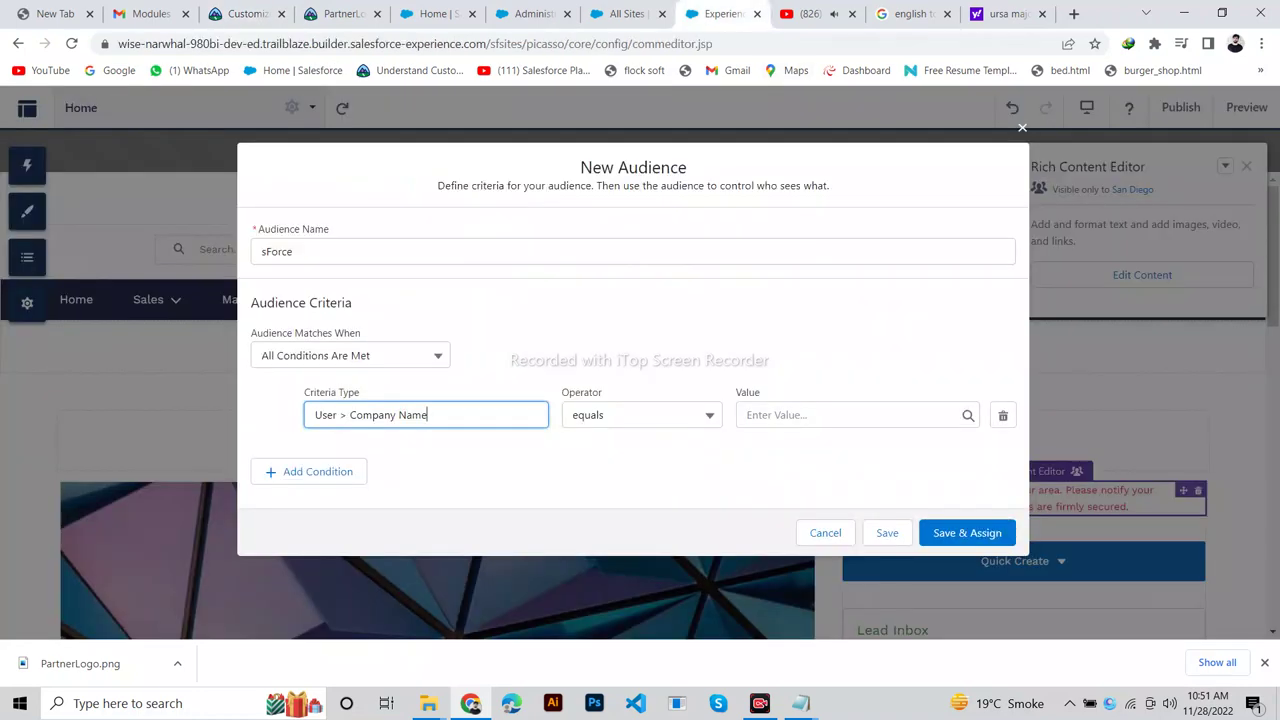
# Enter sForce as the Company Name equals value and save without assigning.
pyautogui.click(850, 415)
pyautogui.write('sForce')
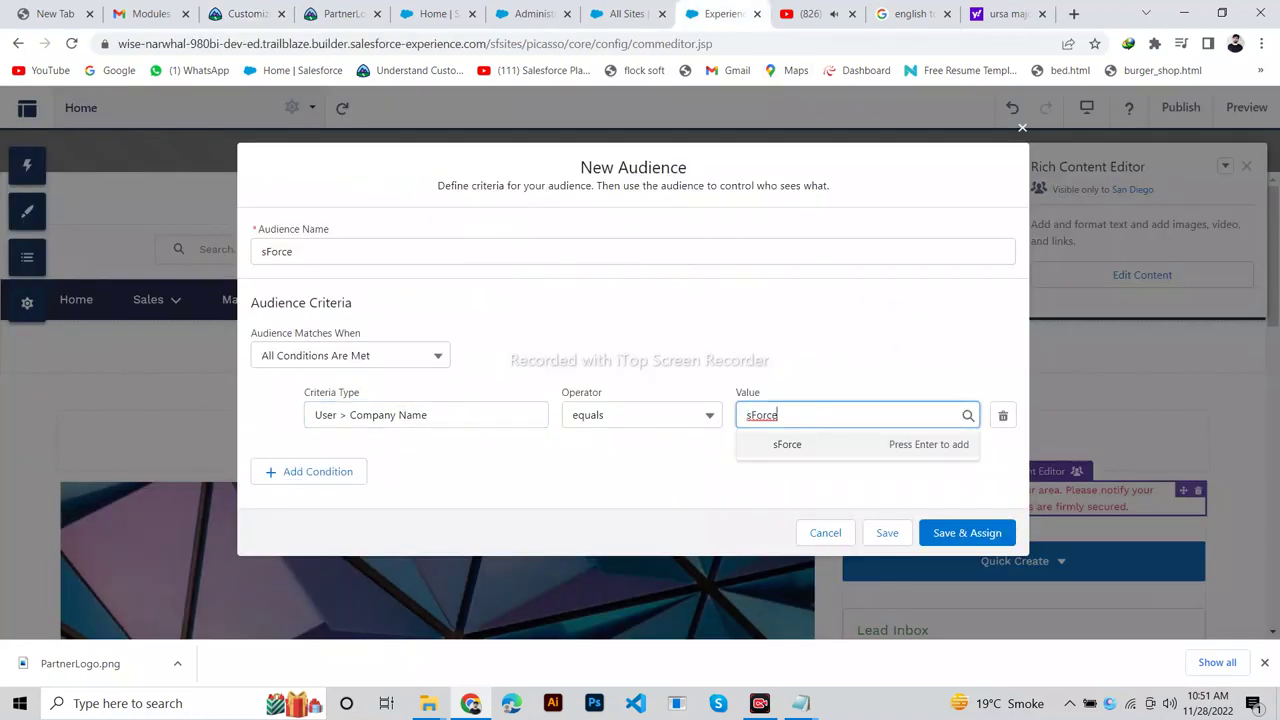
pyautogui.press('Return')
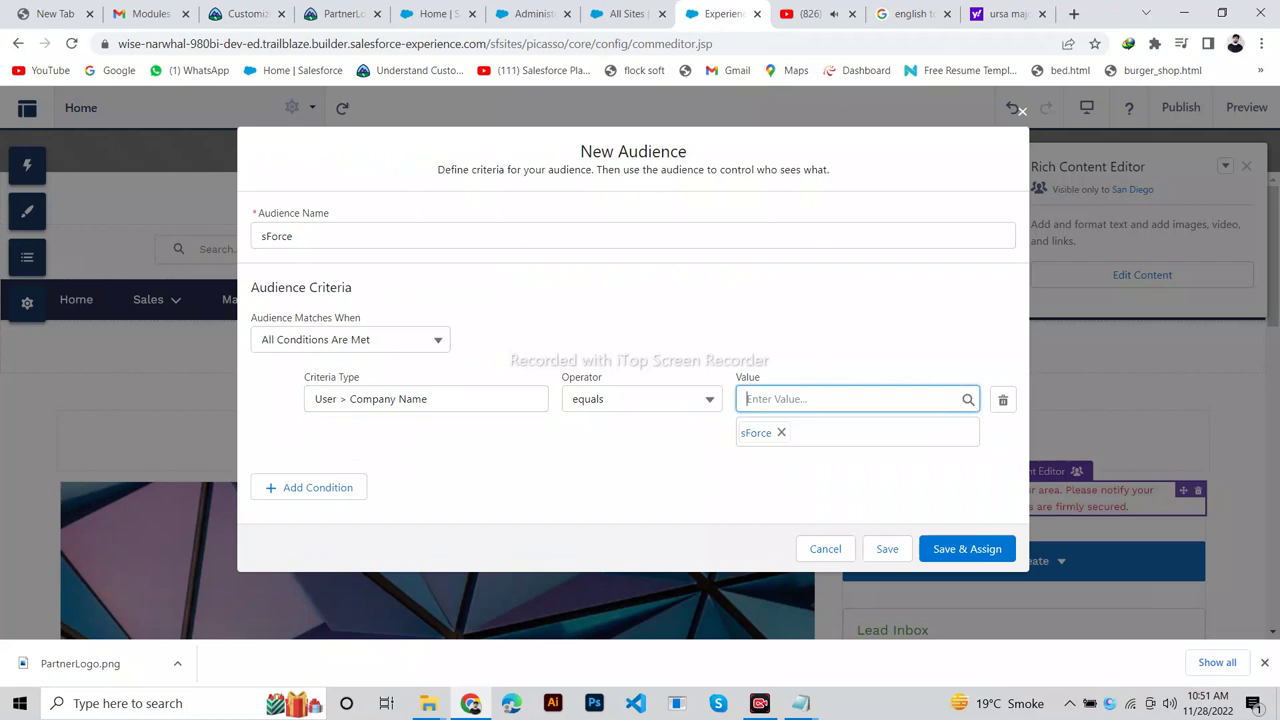
pyautogui.click(240, 14)
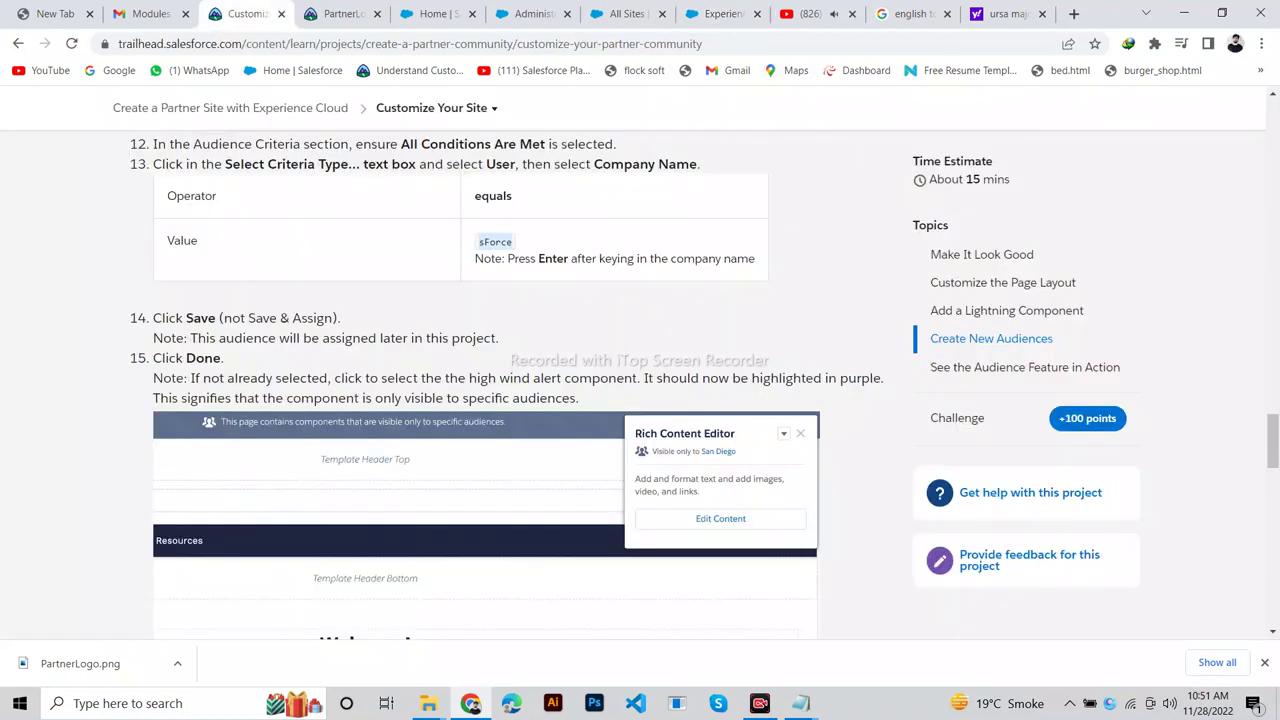
pyautogui.click(718, 14)
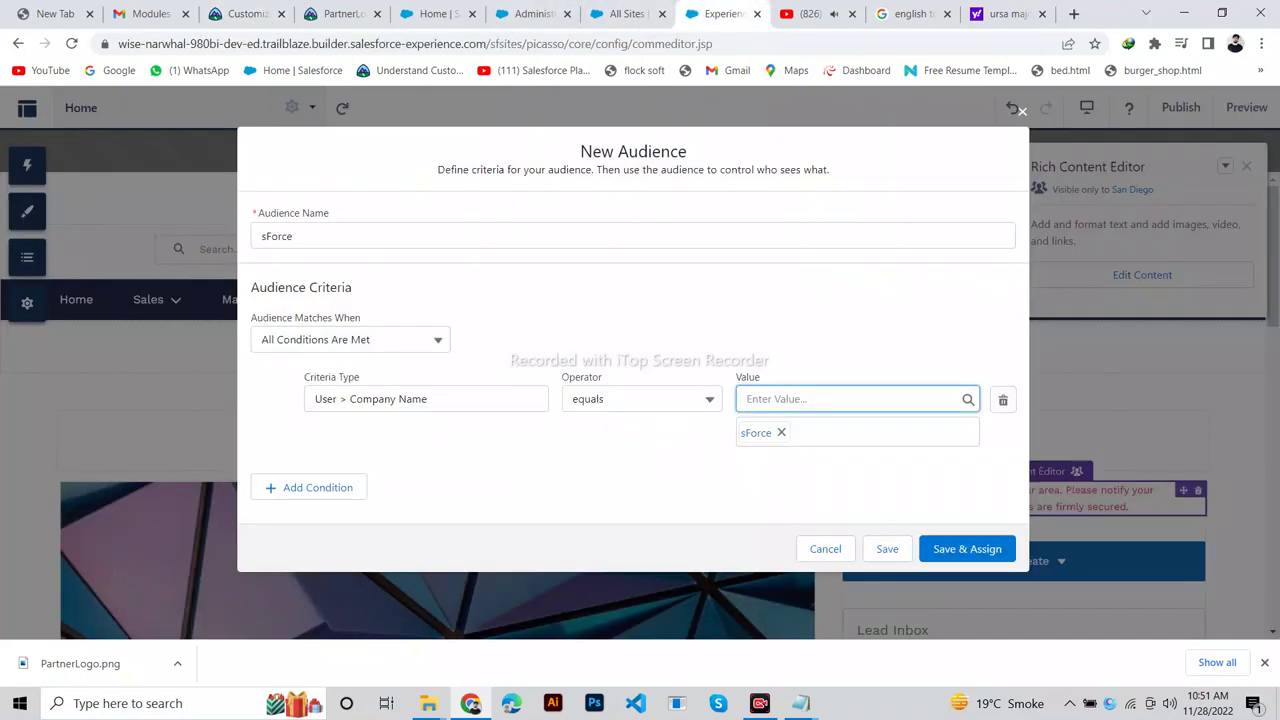
pyautogui.click(887, 548)
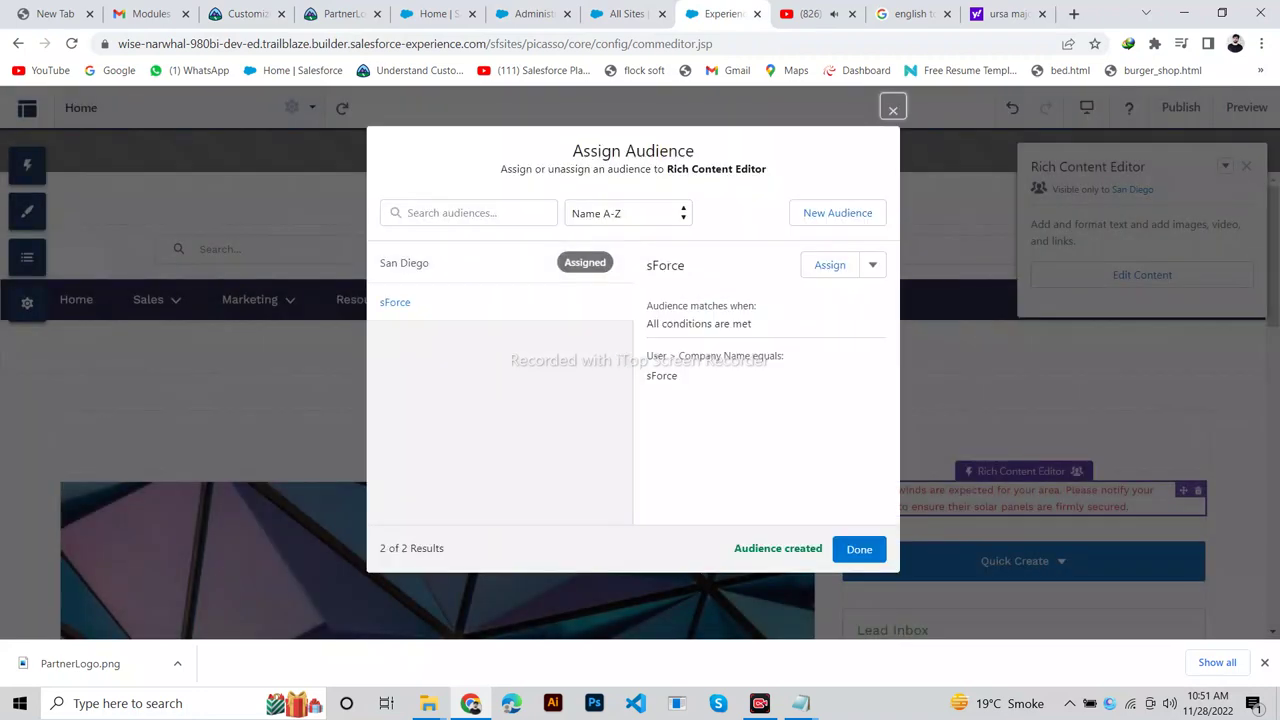
# Close the Assign Audience list with Done, leaving sForce unassigned.
pyautogui.click(245, 14)
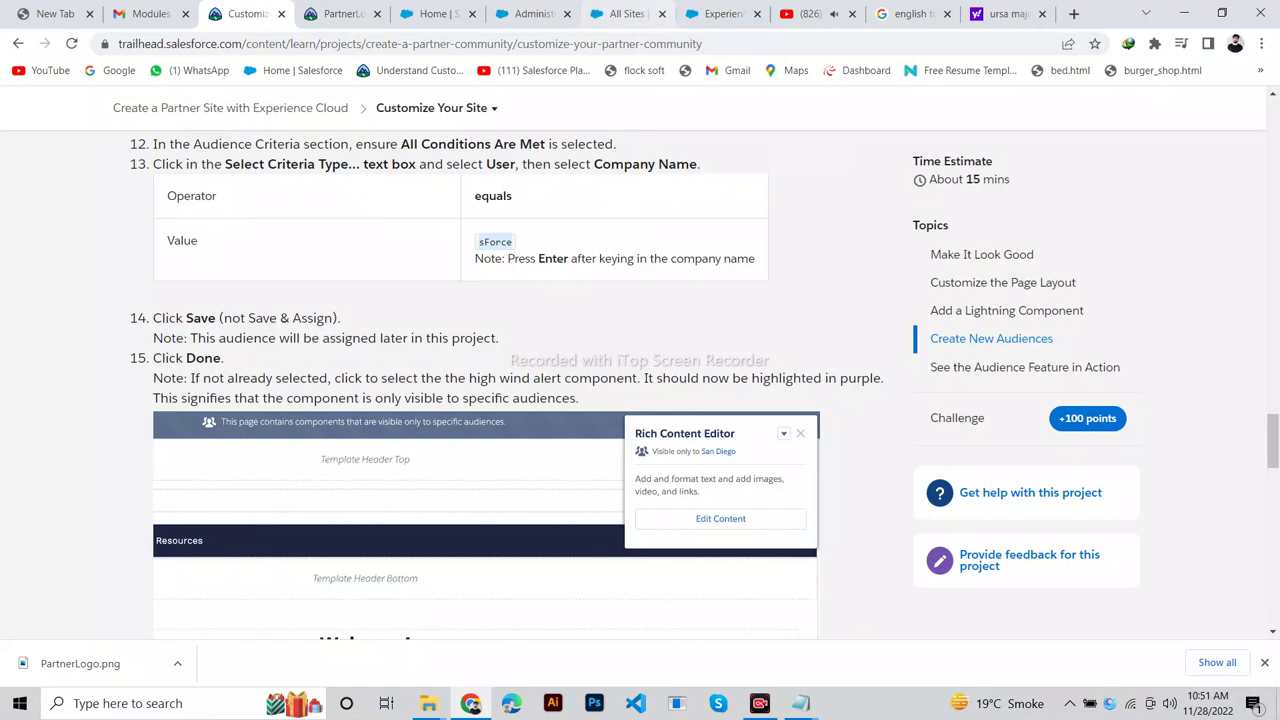
pyautogui.click(718, 14)
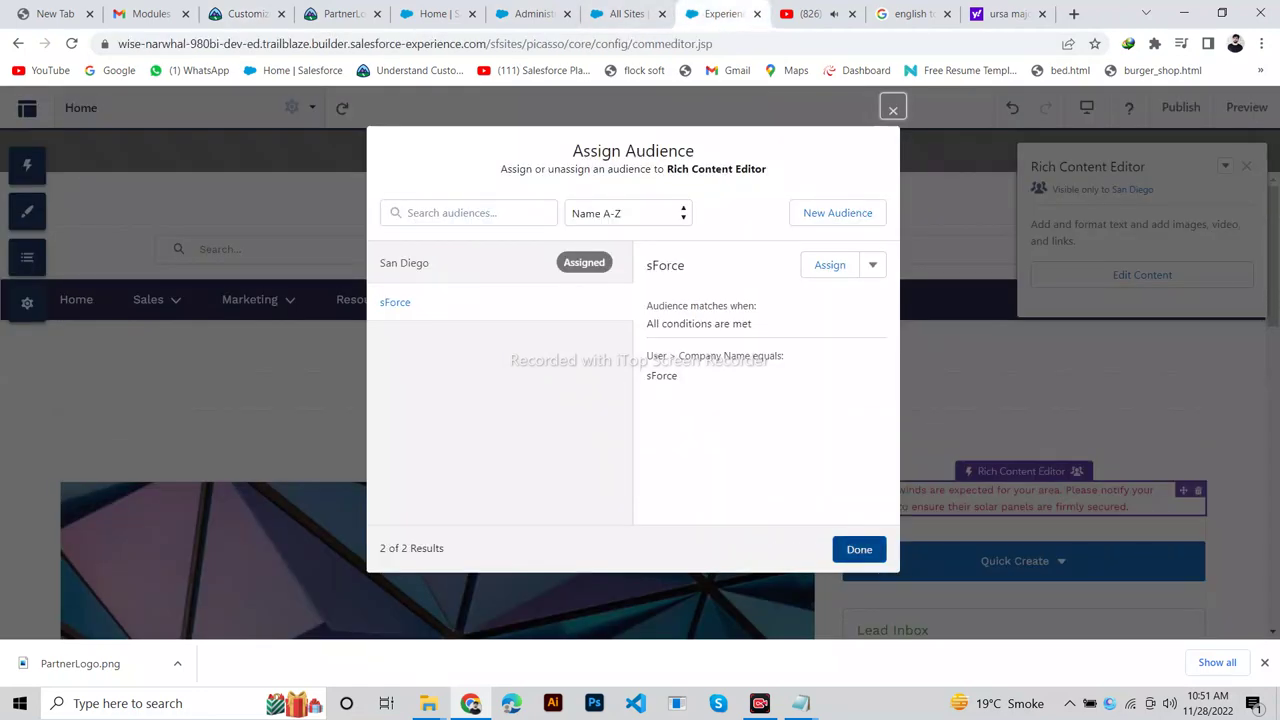
pyautogui.click(859, 549)
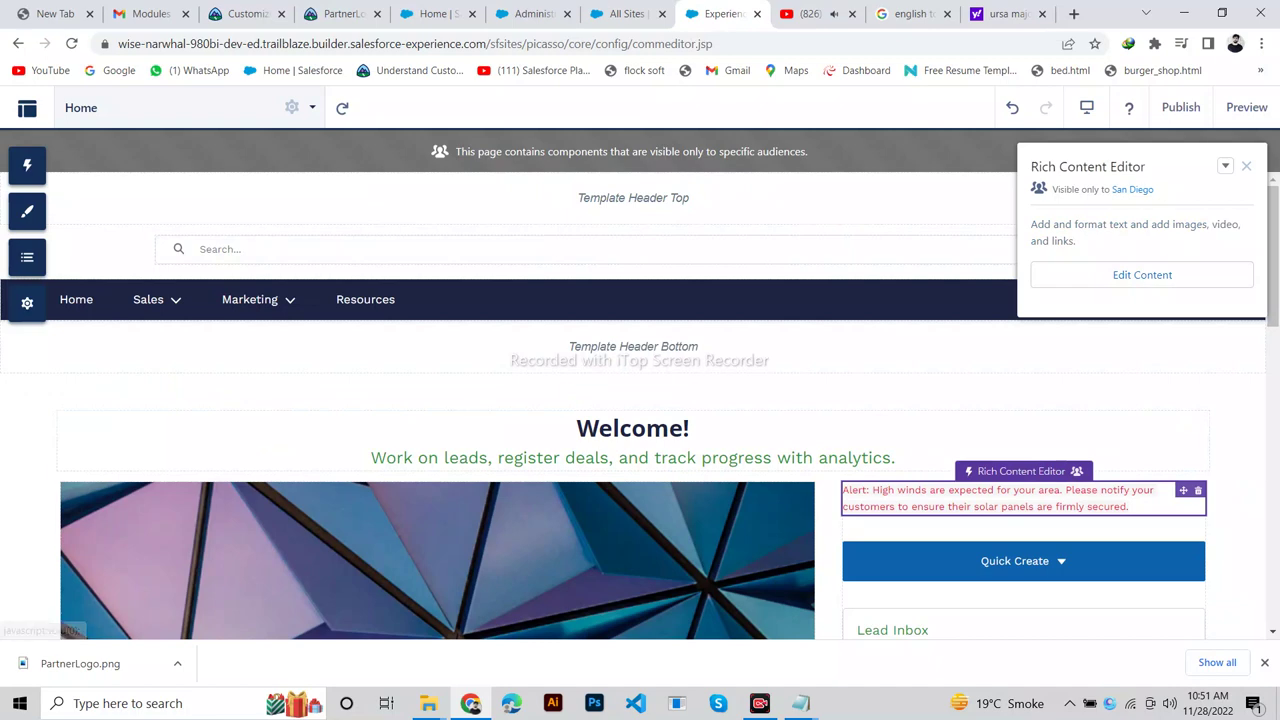
pyautogui.click(245, 14)
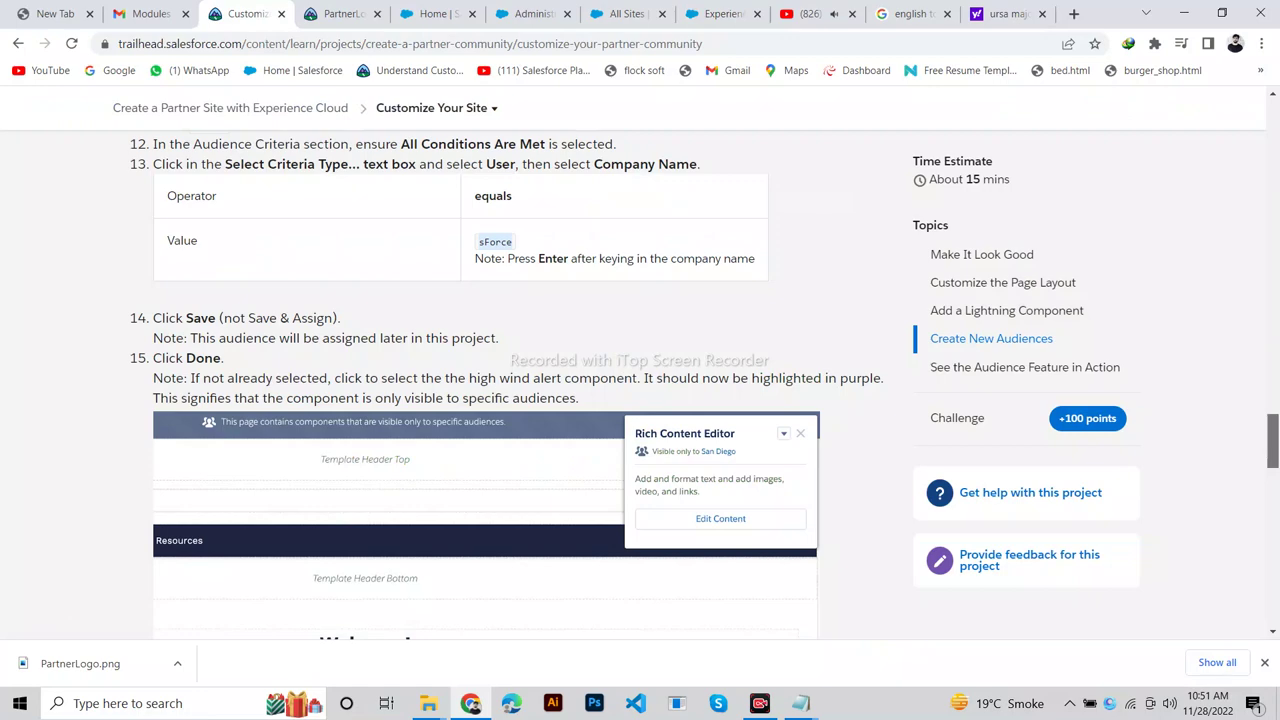
pyautogui.scroll(-3, 1273, 440)
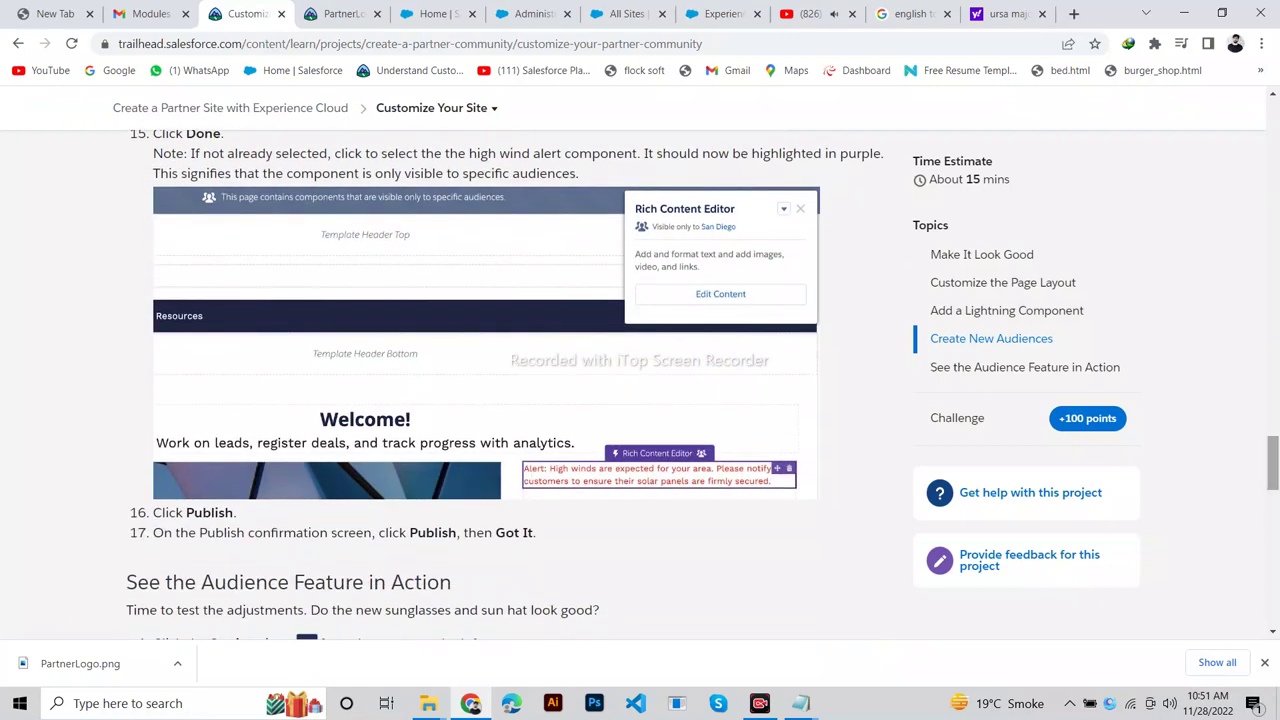
pyautogui.scroll(-2, 1273, 465)
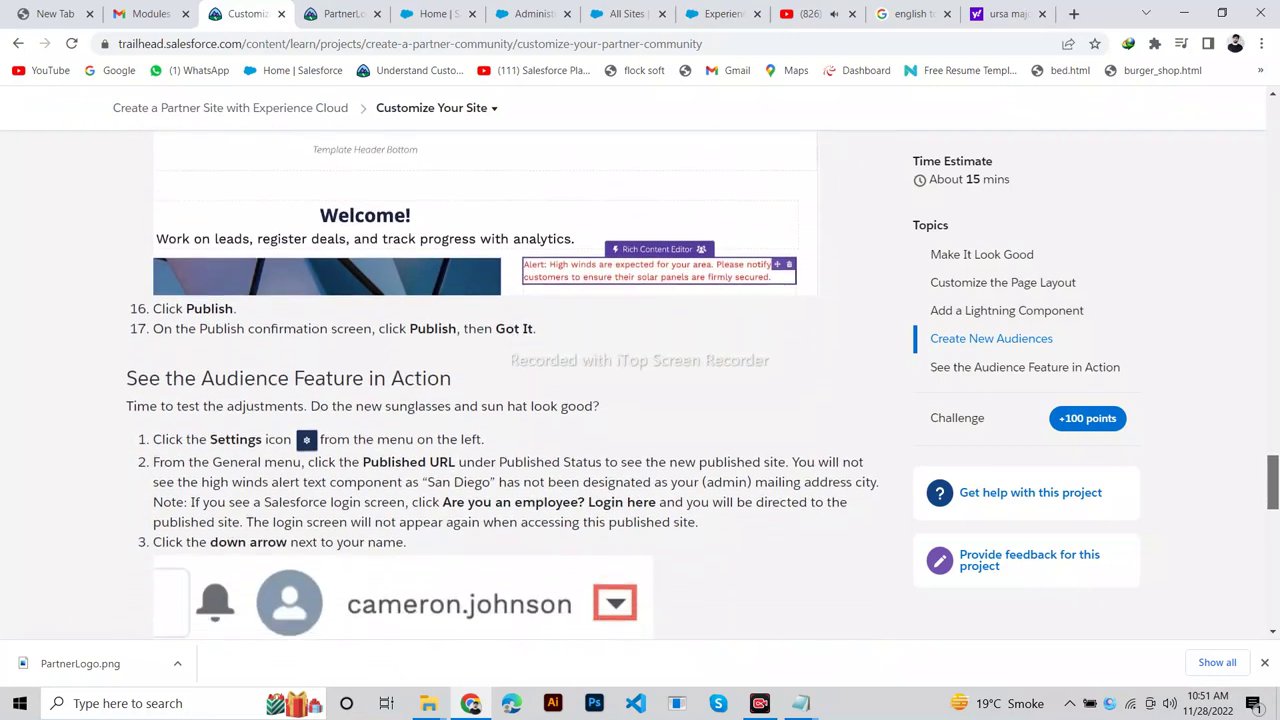
pyautogui.scroll(5, 1273, 465)
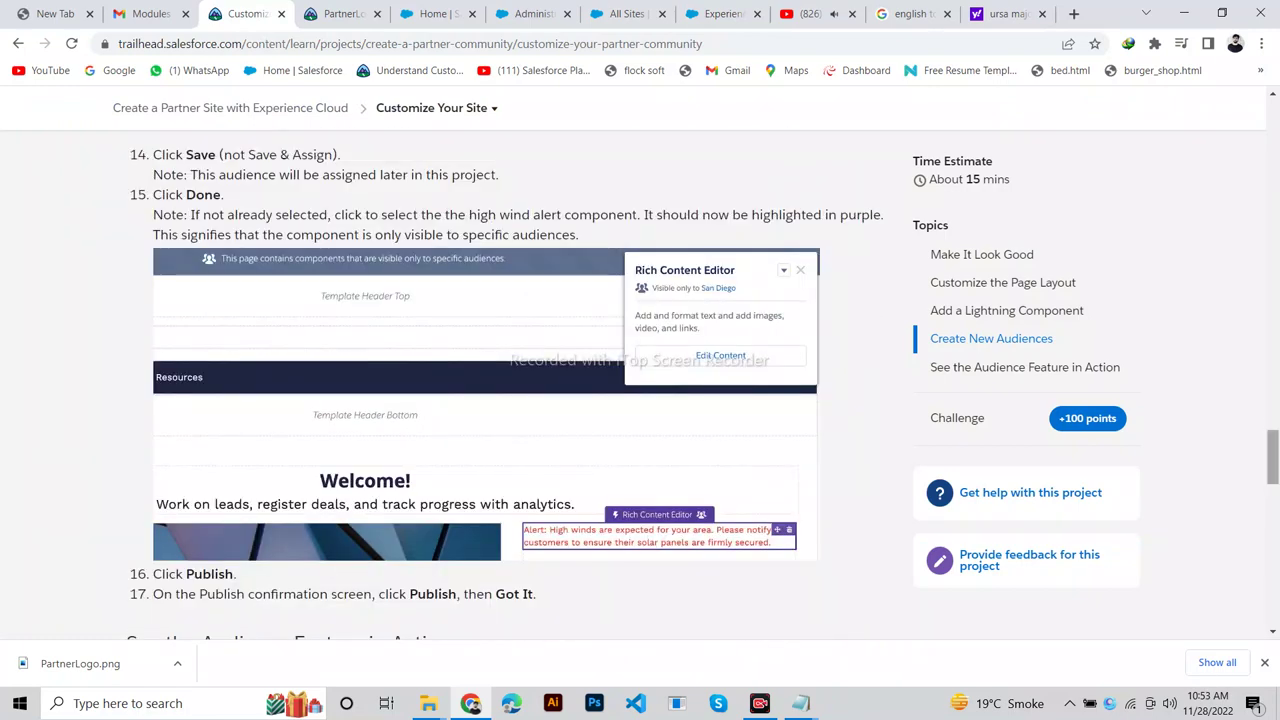
pyautogui.scroll(-3, 1273, 457)
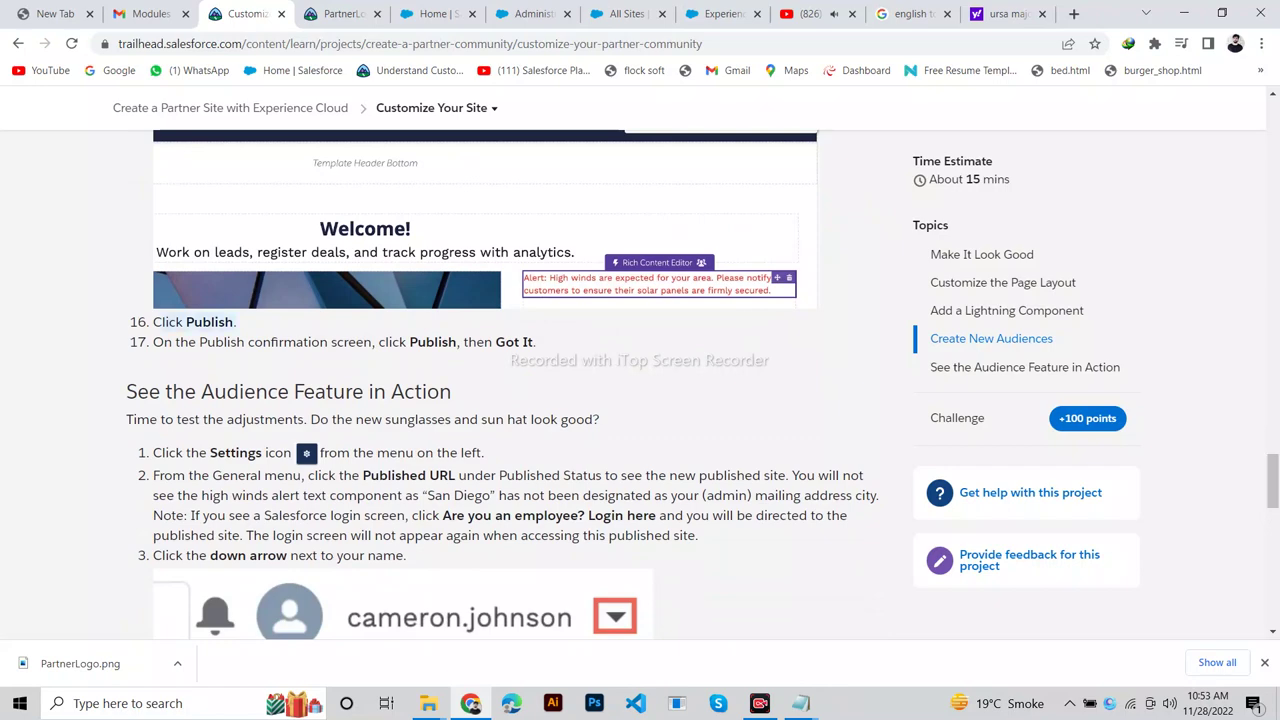
pyautogui.click(715, 13)
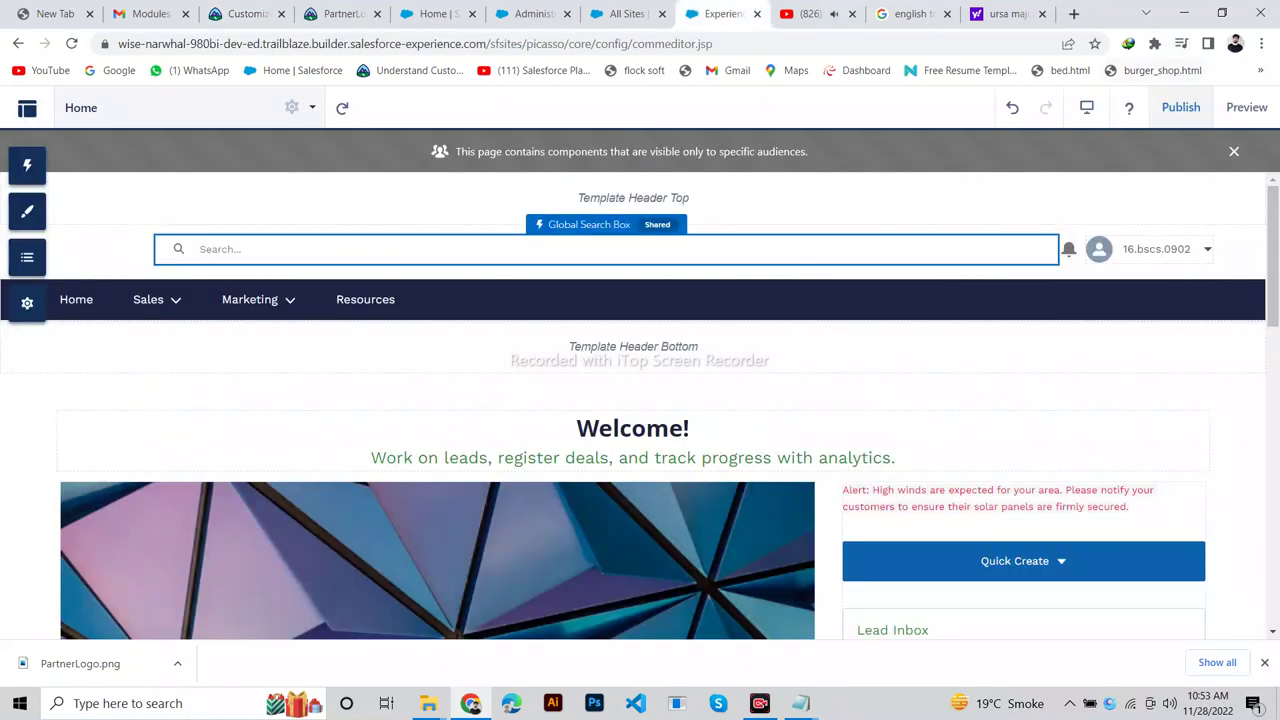
# Publish the site's changes and dismiss the confirmation with Got It.
pyautogui.click(1181, 107)
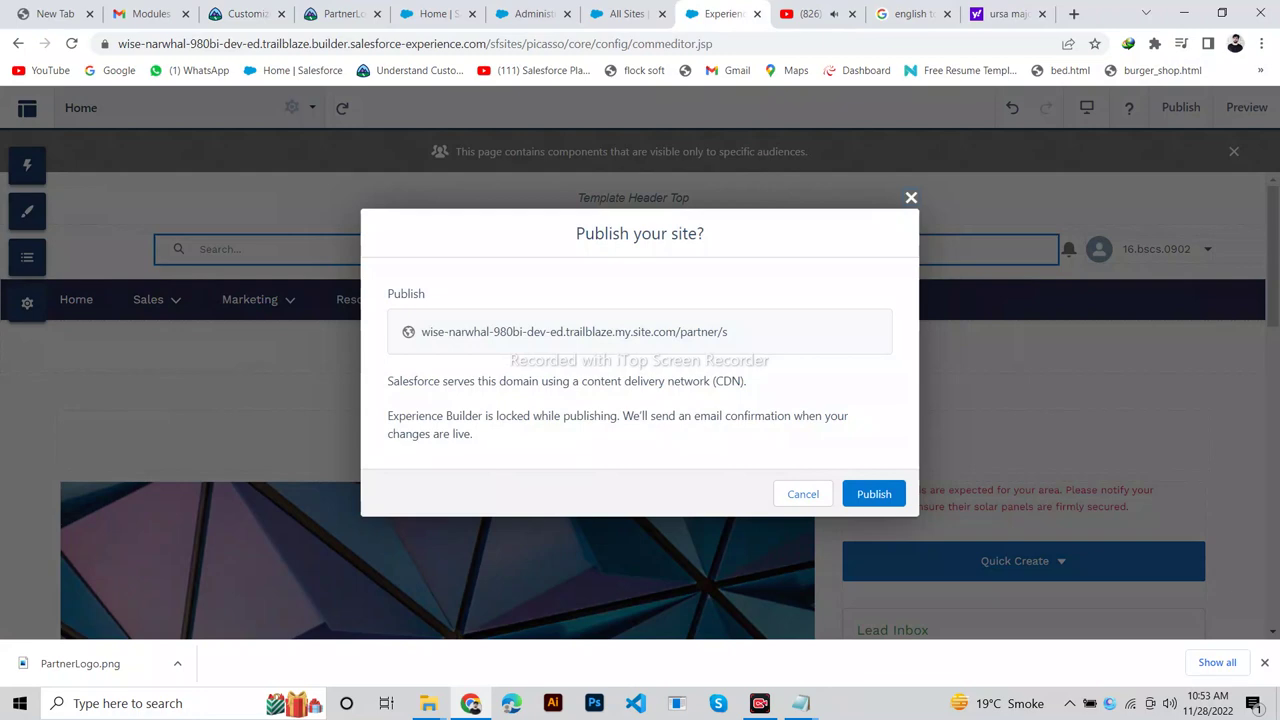
pyautogui.click(245, 13)
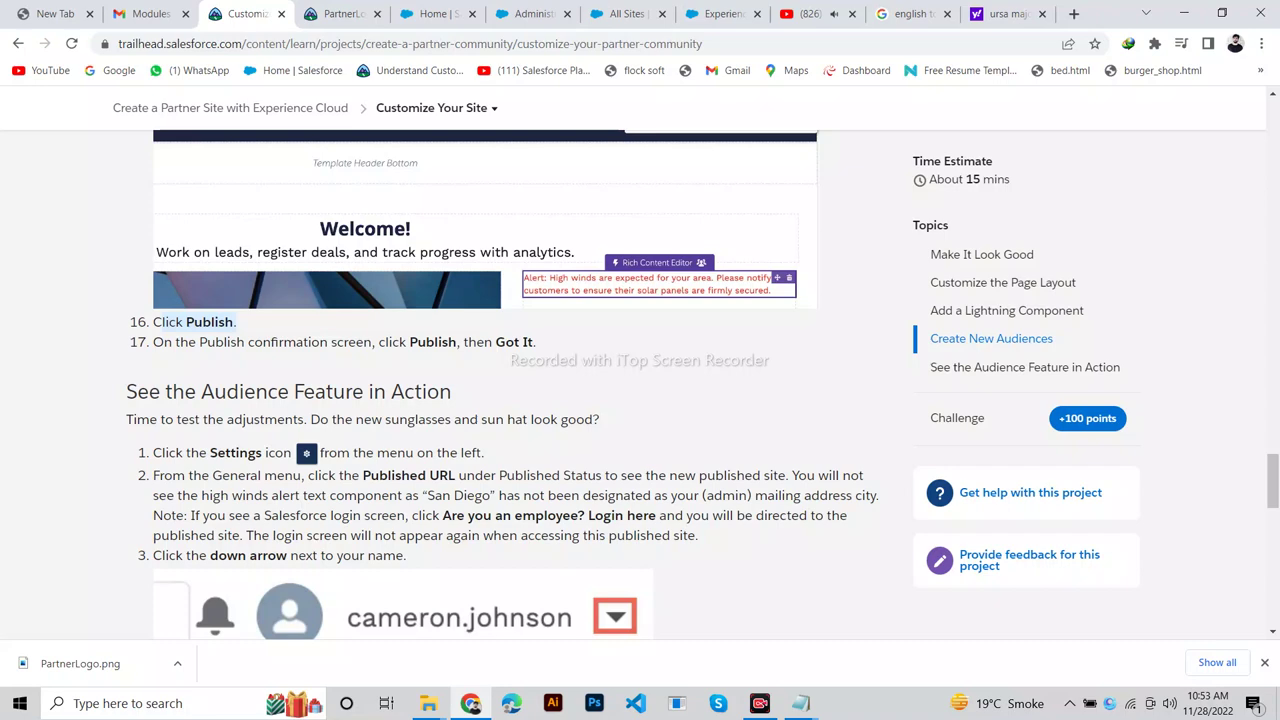
pyautogui.click(720, 13)
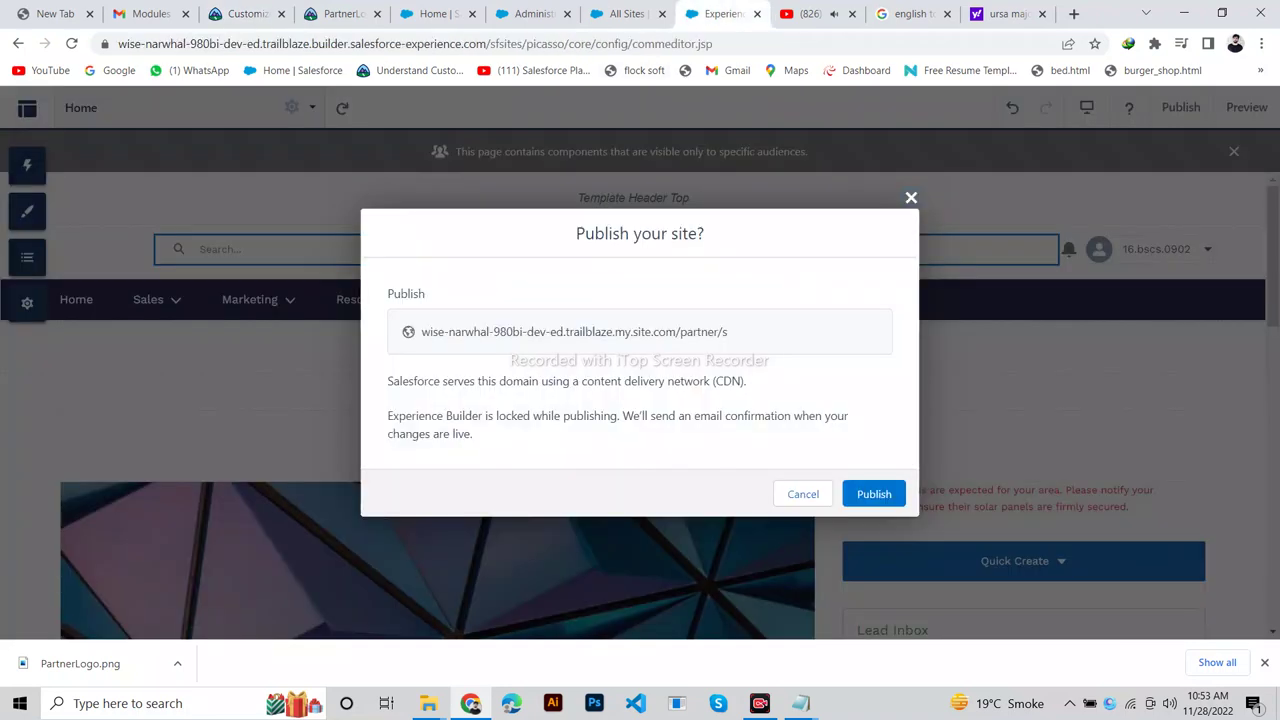
pyautogui.click(874, 494)
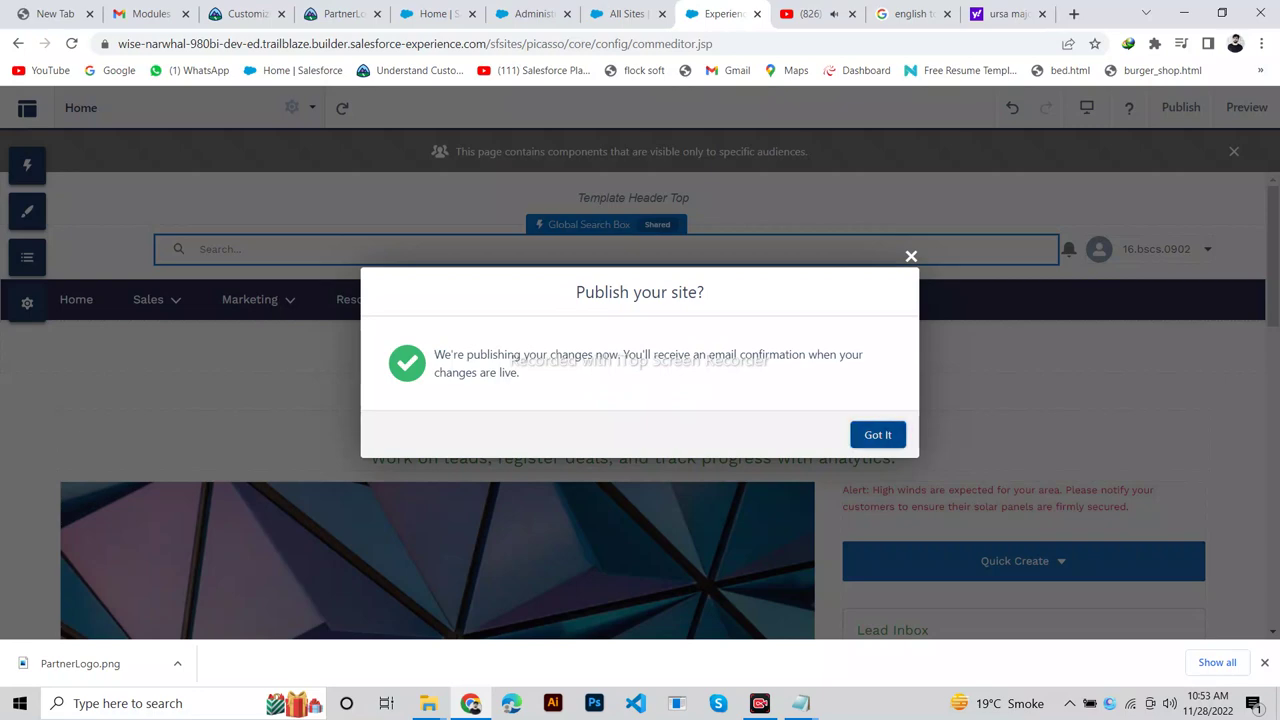
pyautogui.click(878, 434)
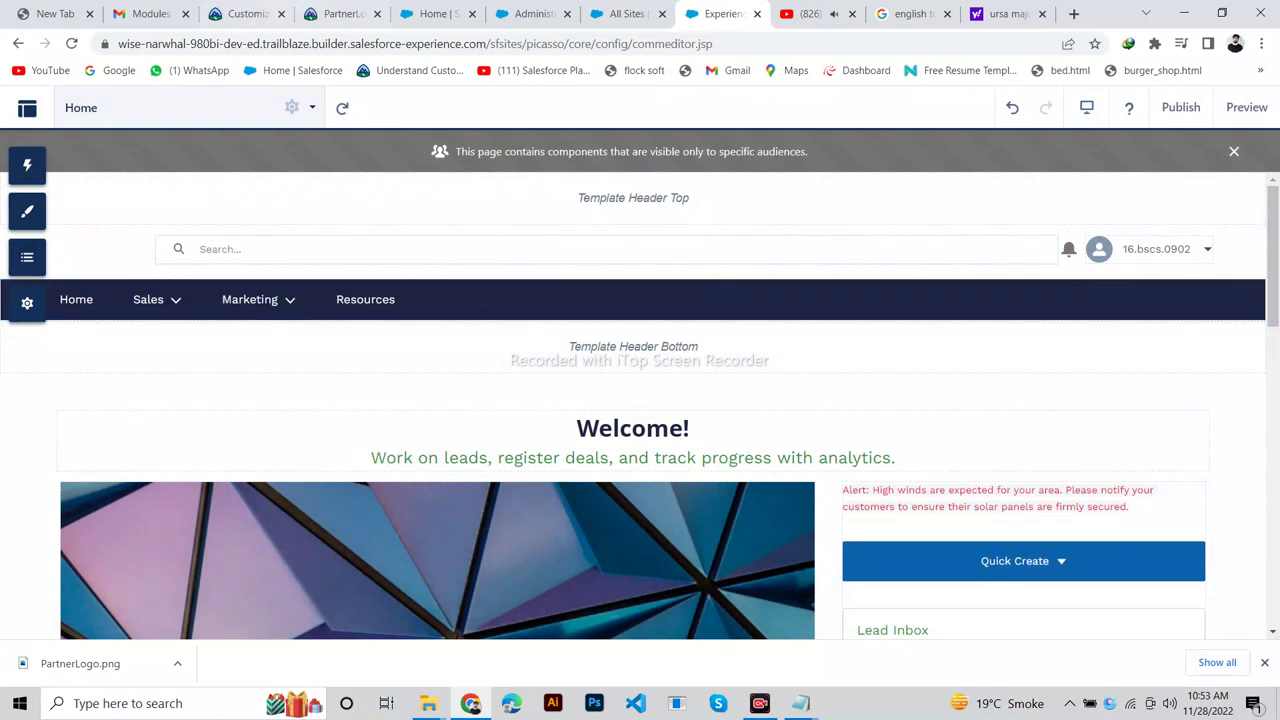
pyautogui.click(245, 13)
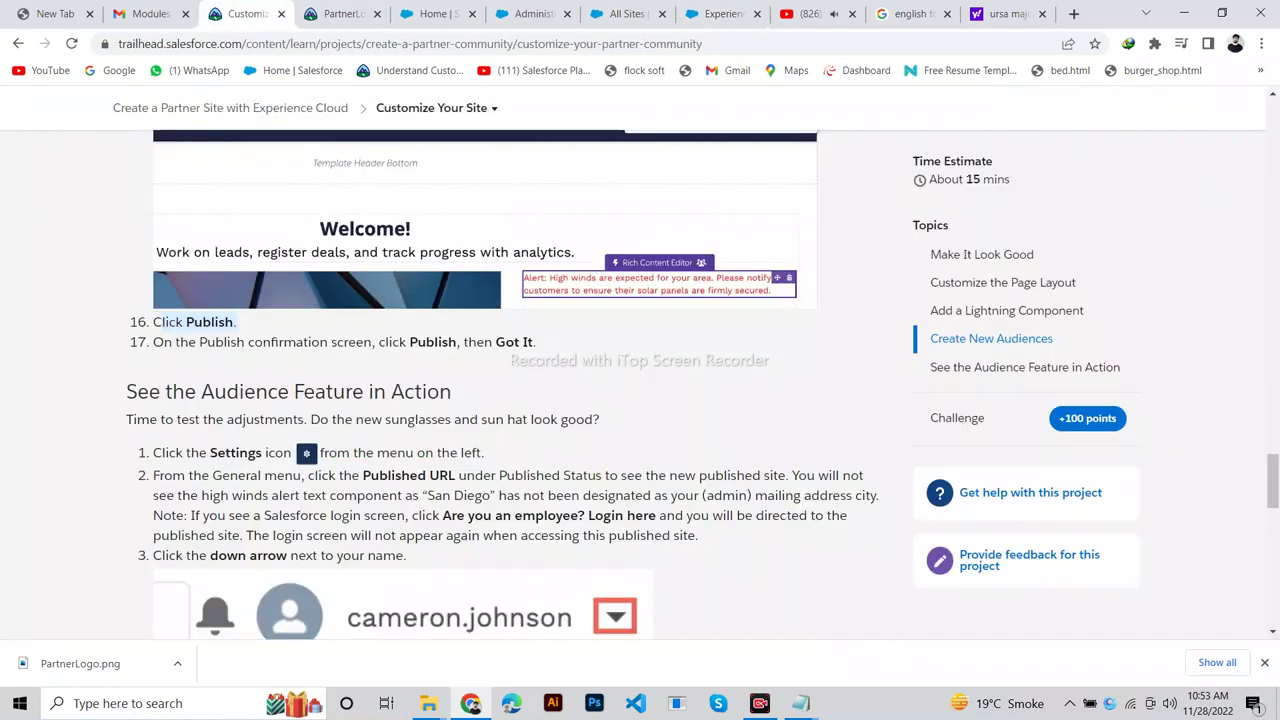
# Open the Published URL from General settings to see the site's login page.
pyautogui.moveTo(451, 391); pyautogui.dragTo(126, 391)
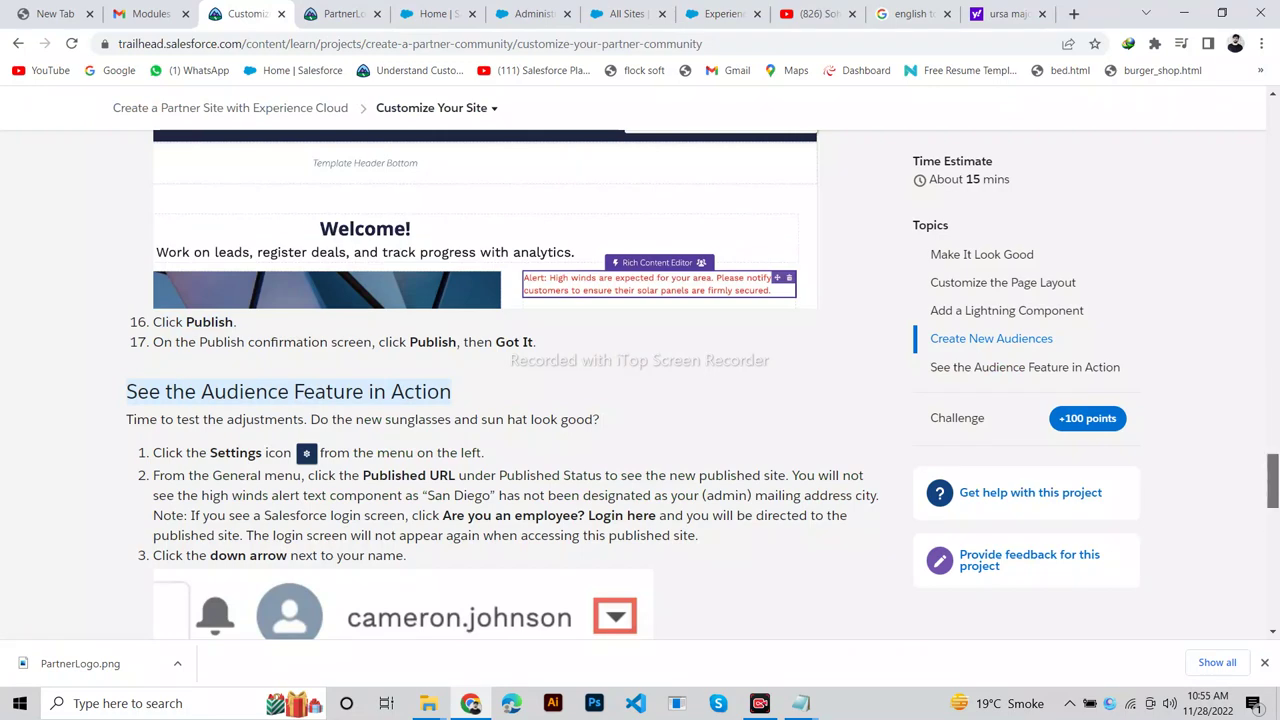
pyautogui.scroll(-3, 640, 385)
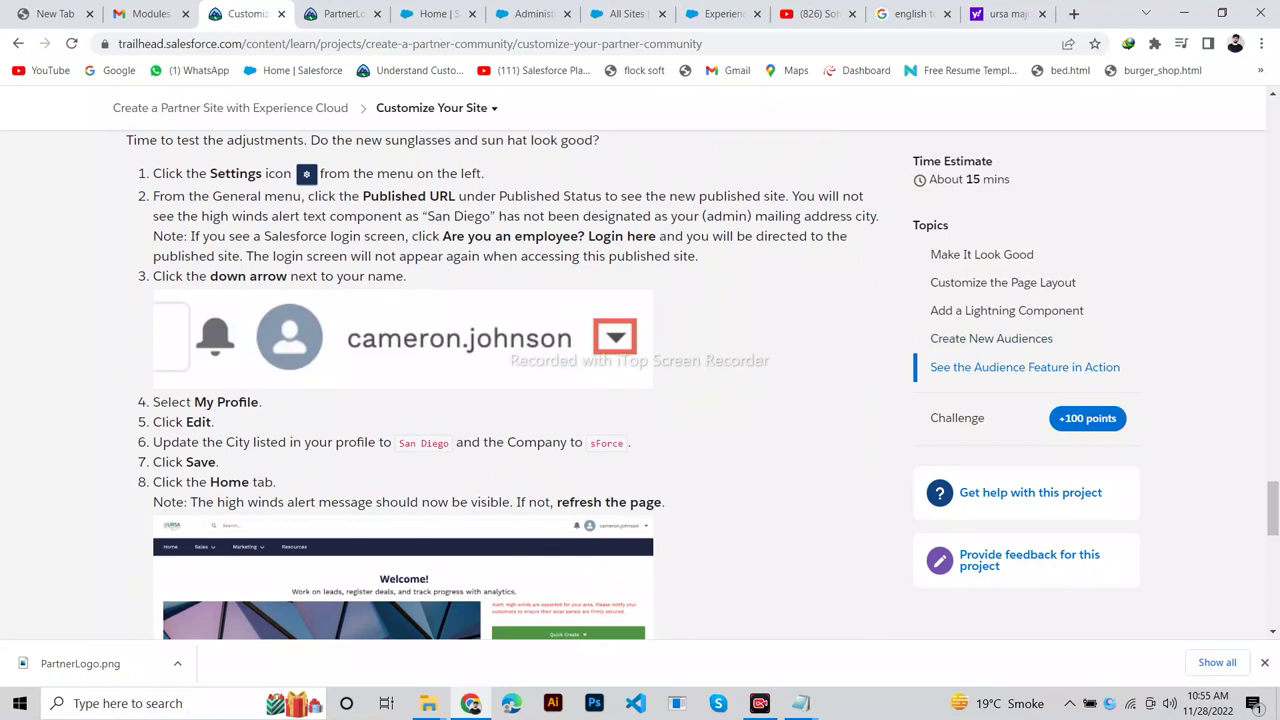
pyautogui.click(716, 14)
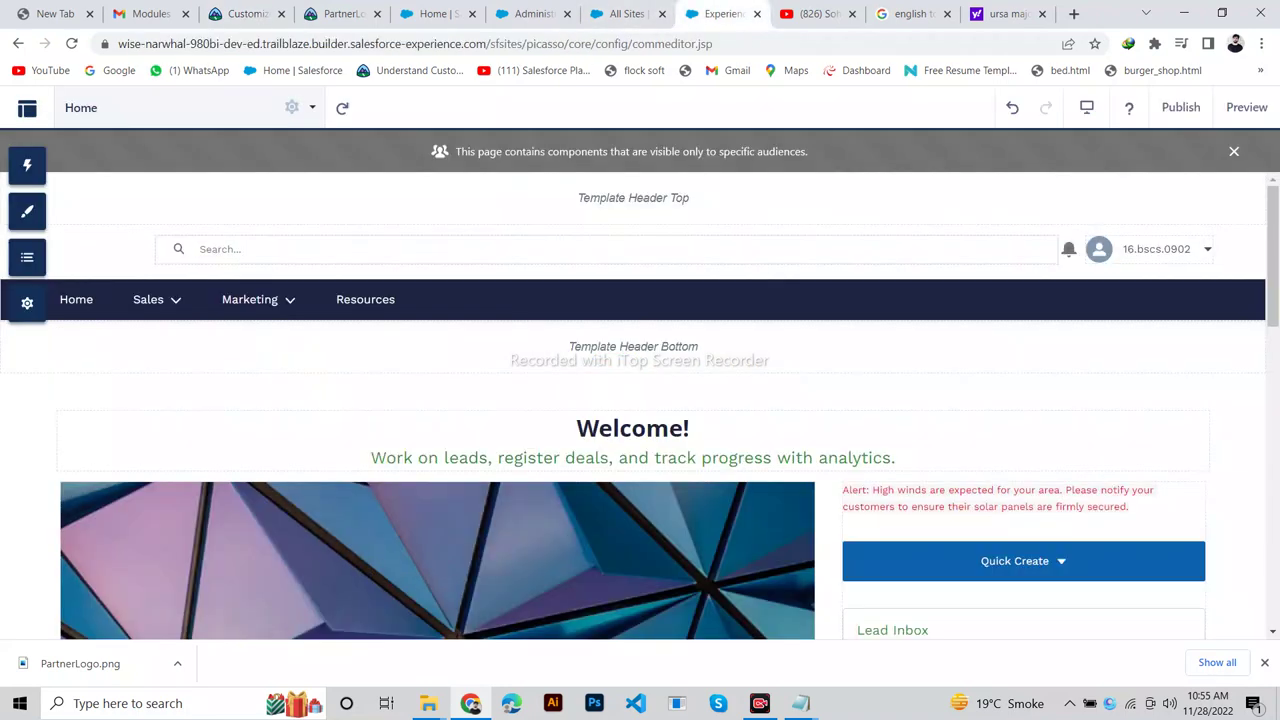
pyautogui.click(27, 302)
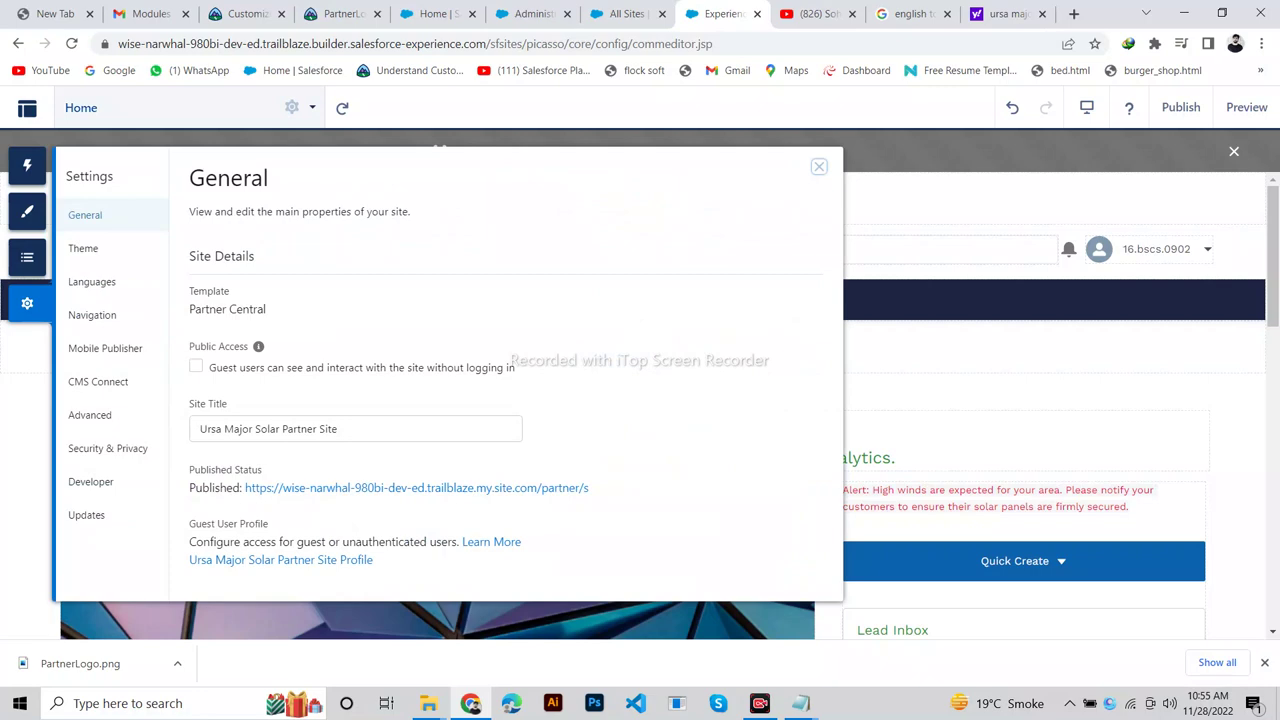
pyautogui.click(240, 14)
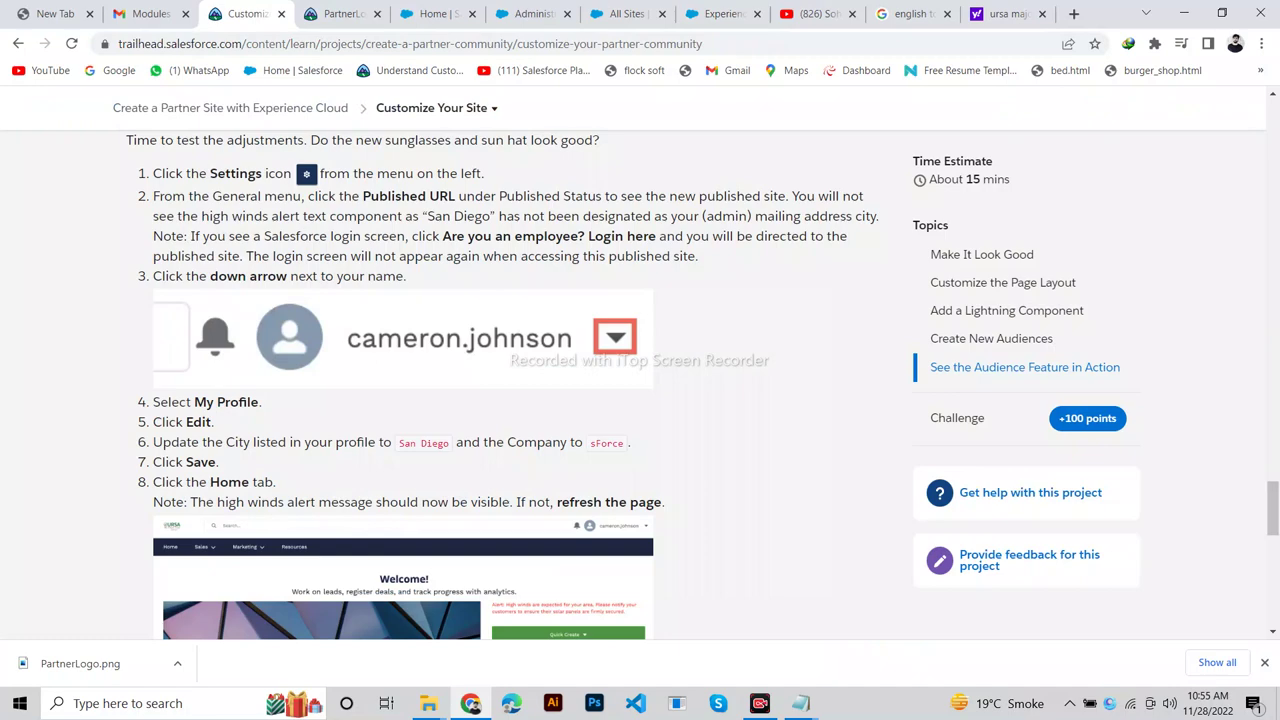
pyautogui.click(715, 14)
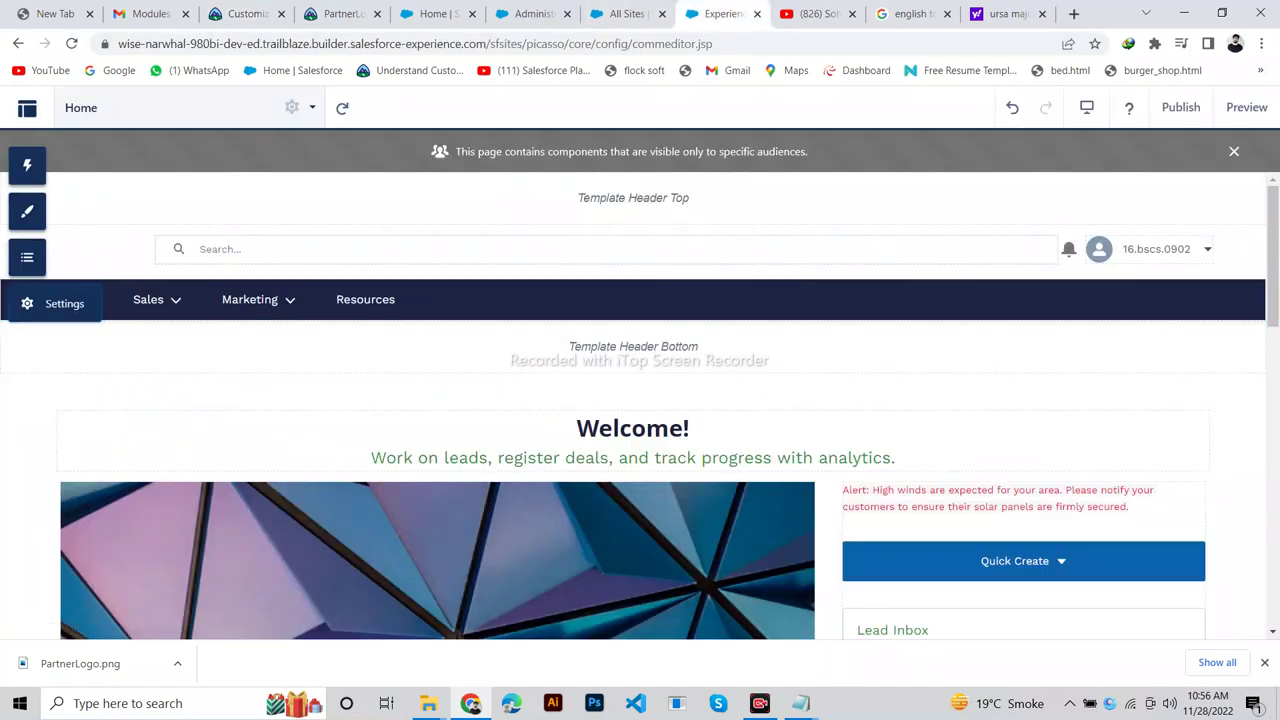
pyautogui.click(27, 303)
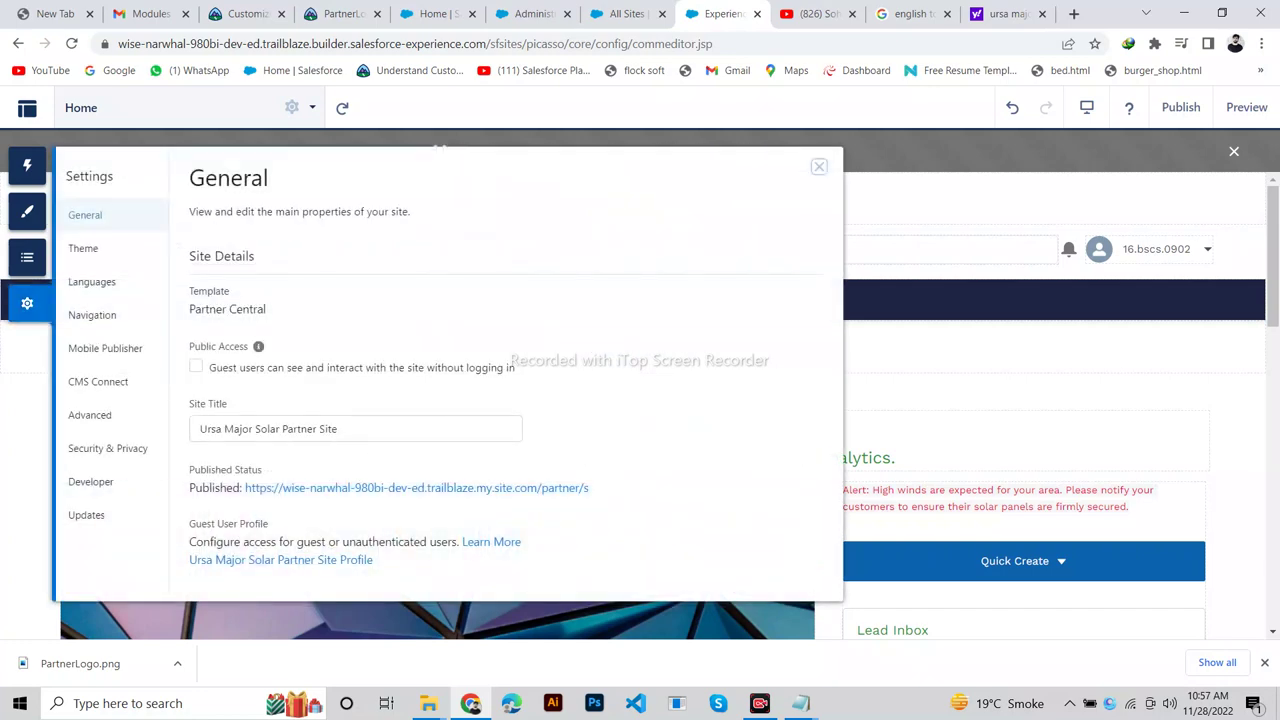
pyautogui.click(416, 487)
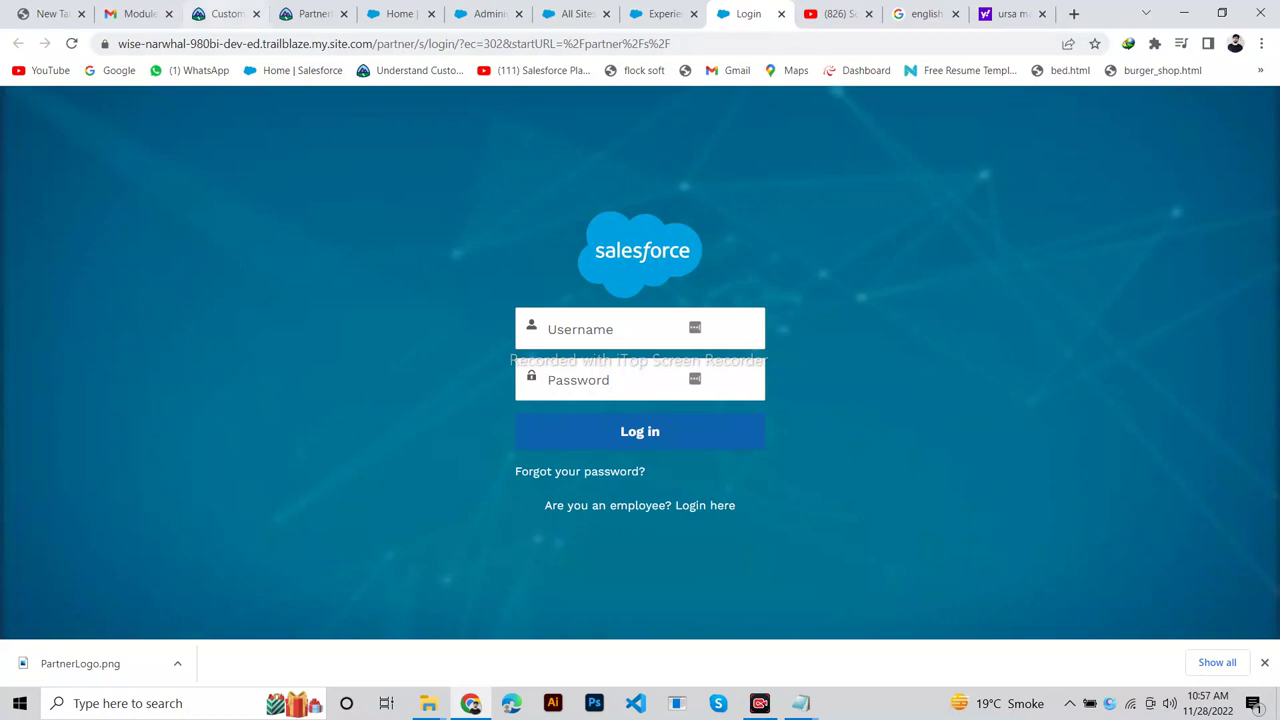
pyautogui.click(240, 14)
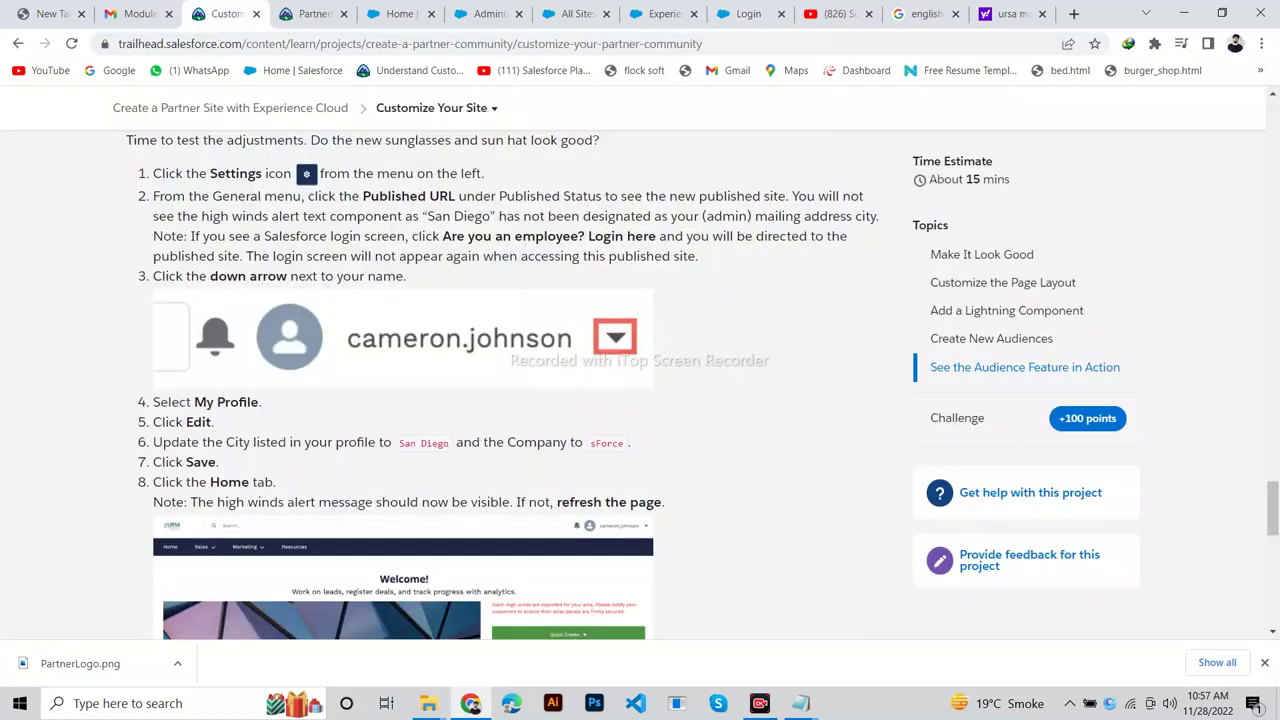
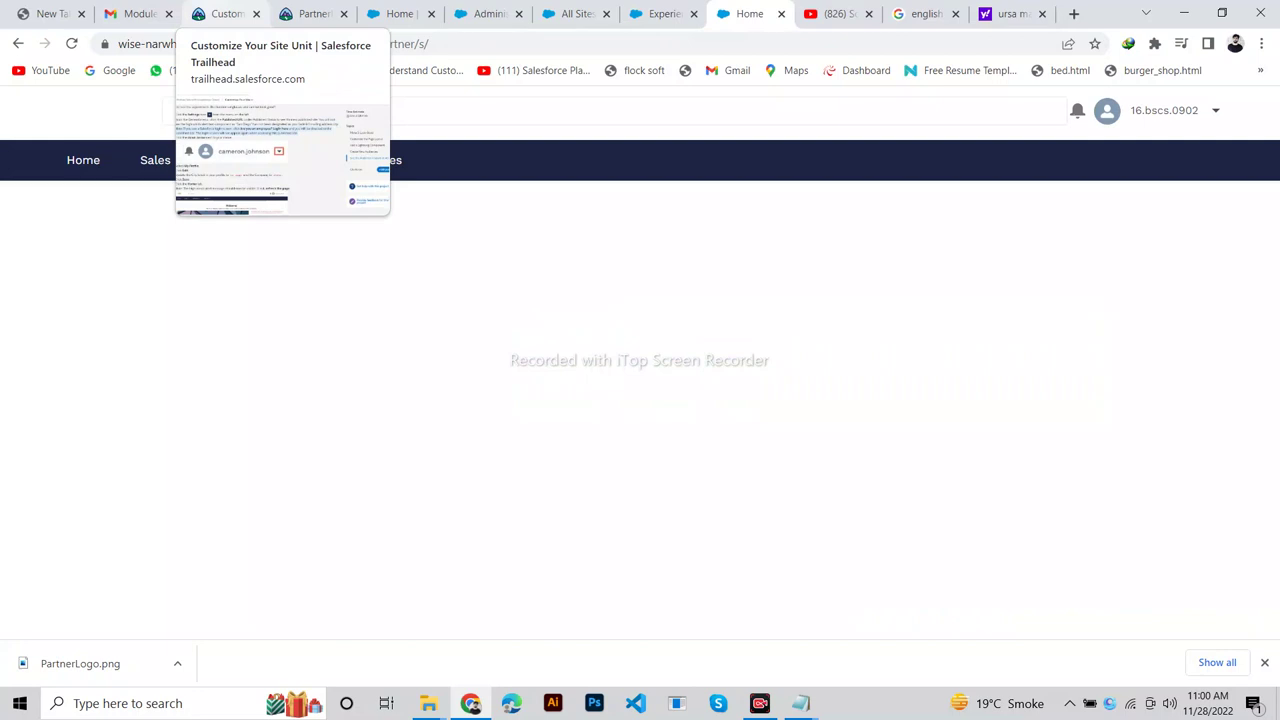
# Review the Trailhead project instructions alongside the partner site home page.
pyautogui.click(224, 14)
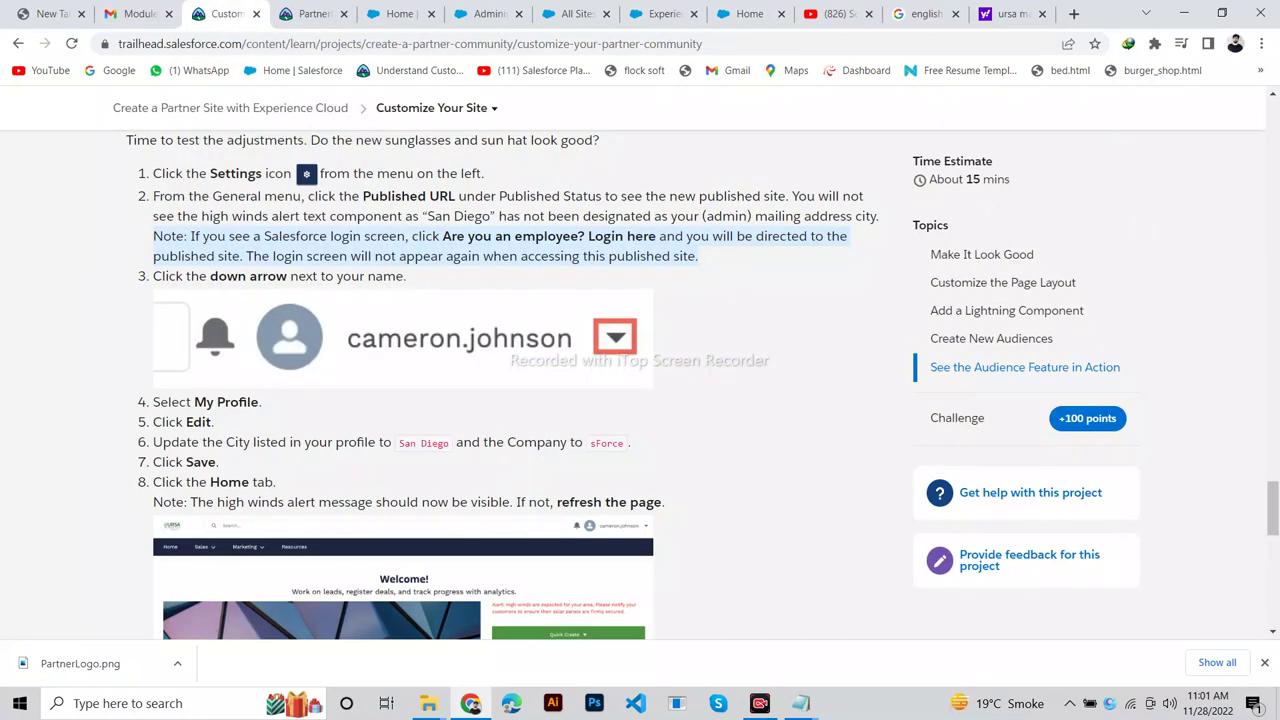
pyautogui.click(745, 14)
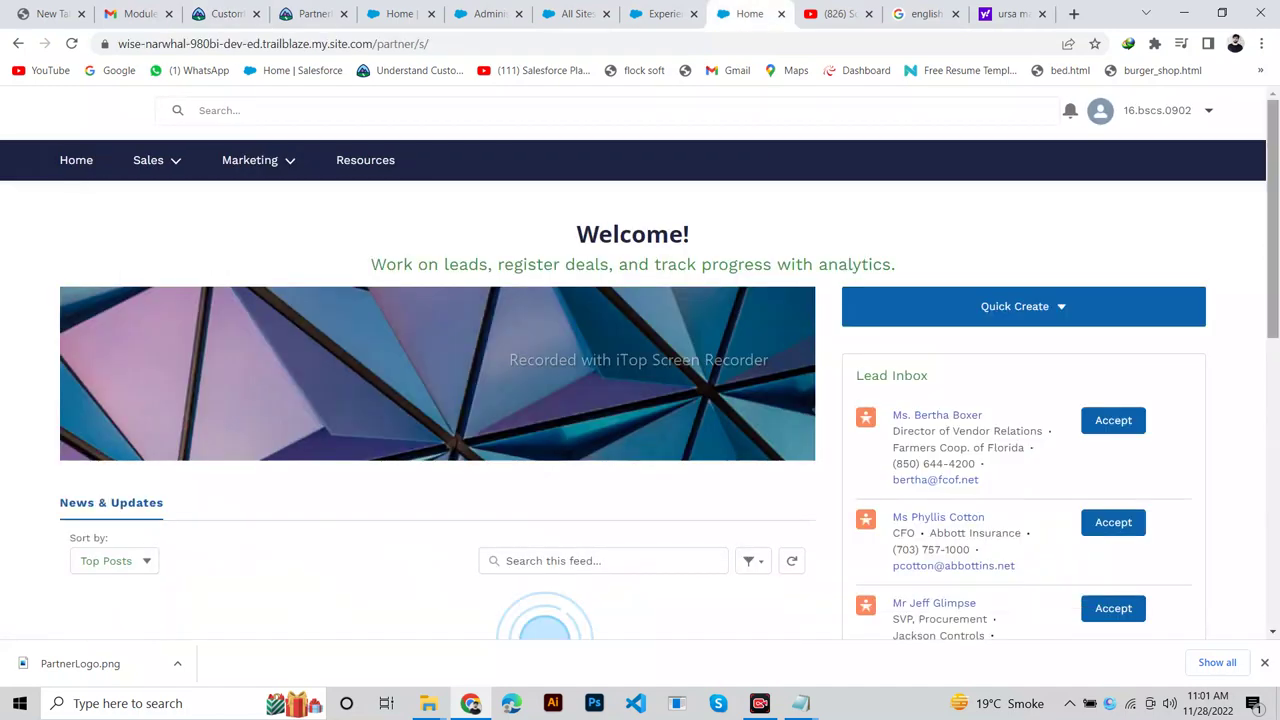
pyautogui.scroll(-6, 1272, 220)
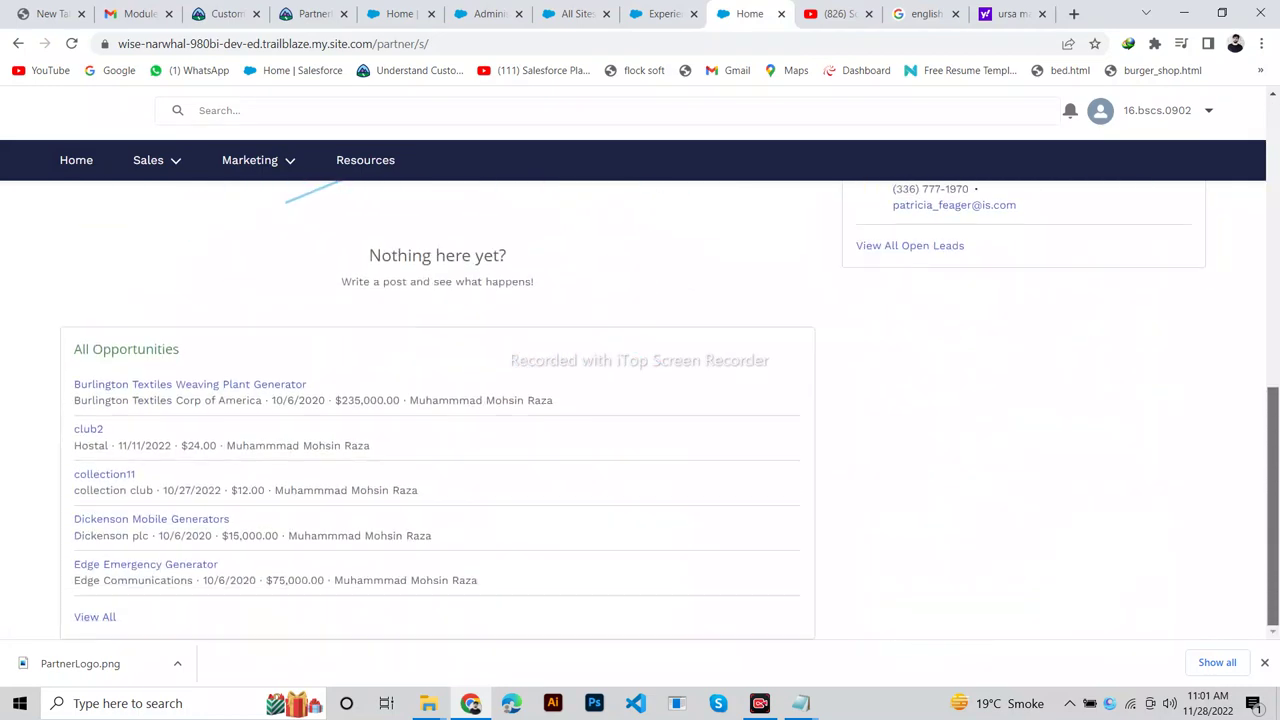
pyautogui.scroll(6, 1272, 300)
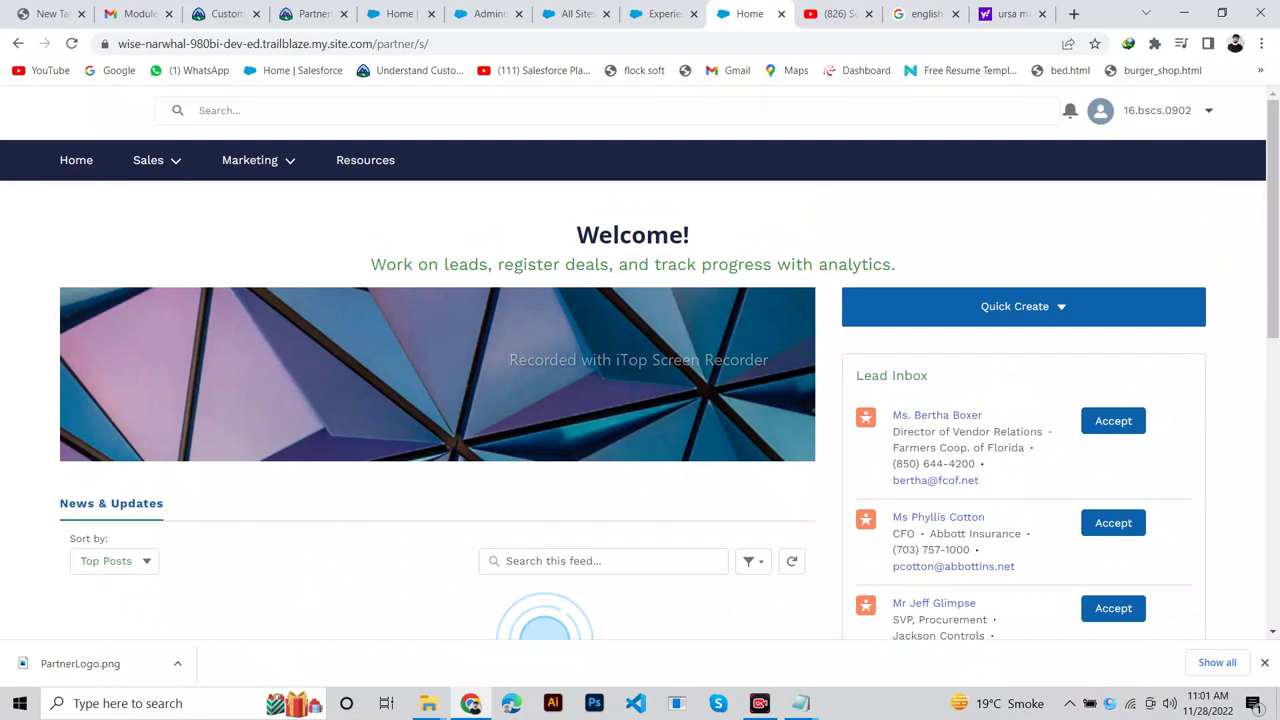
pyautogui.click(225, 14)
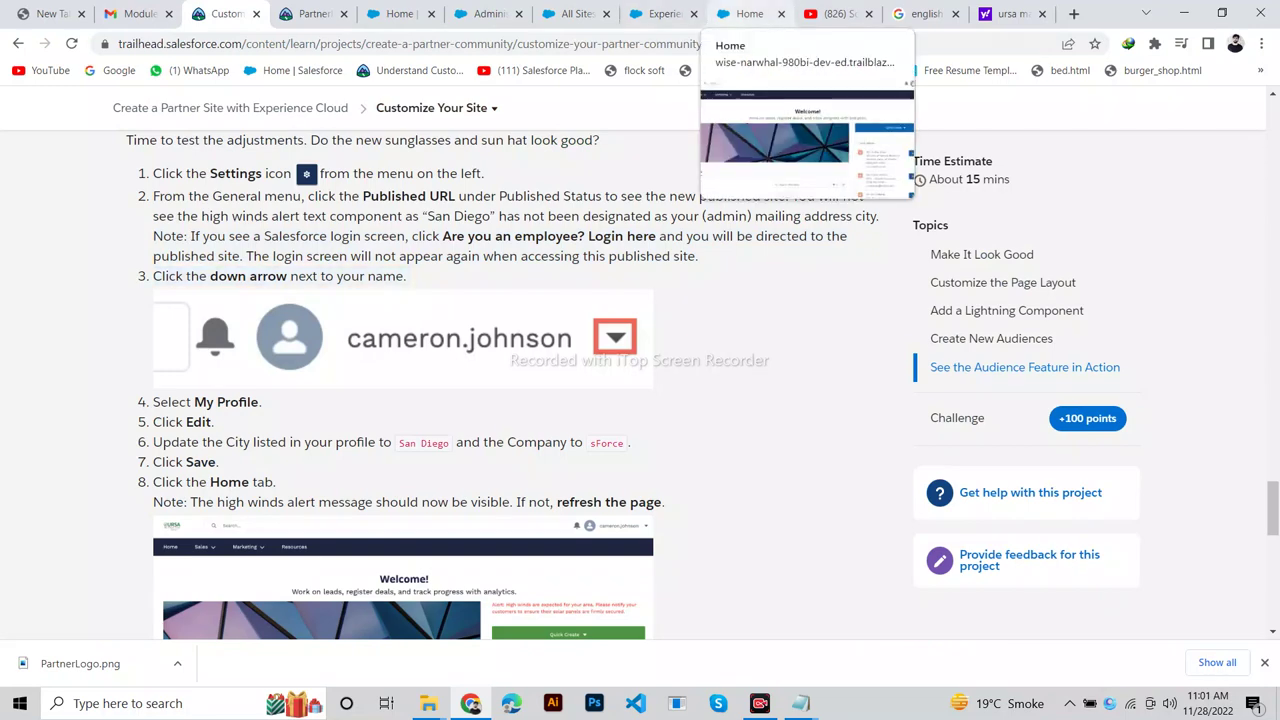
pyautogui.click(750, 14)
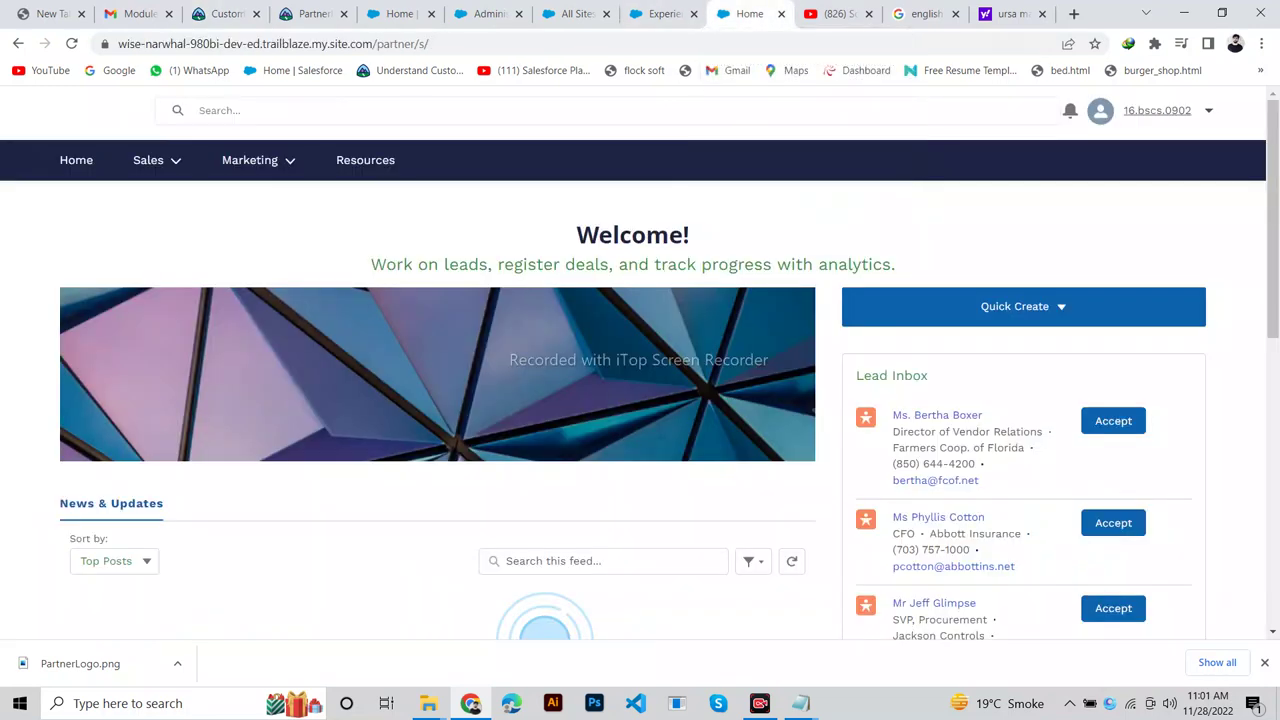
# Go to My Profile from the user menu and open its details for editing.
pyautogui.click(1157, 110)
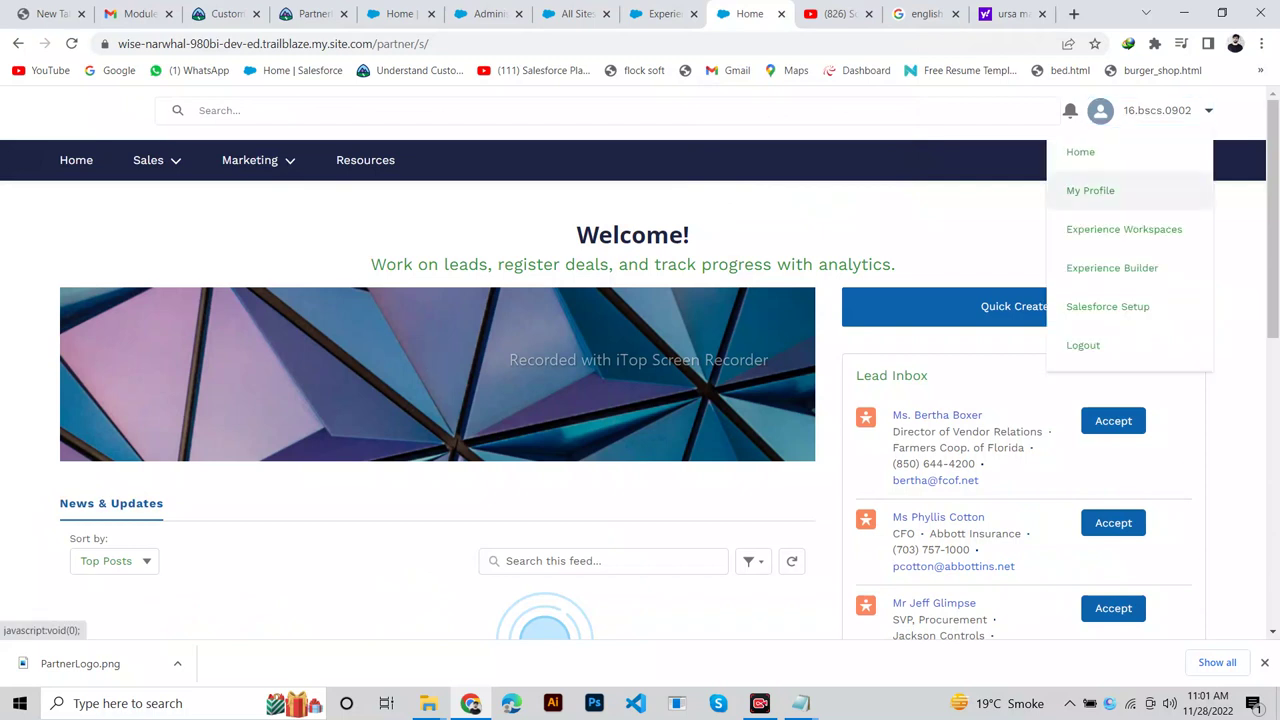
pyautogui.click(1090, 190)
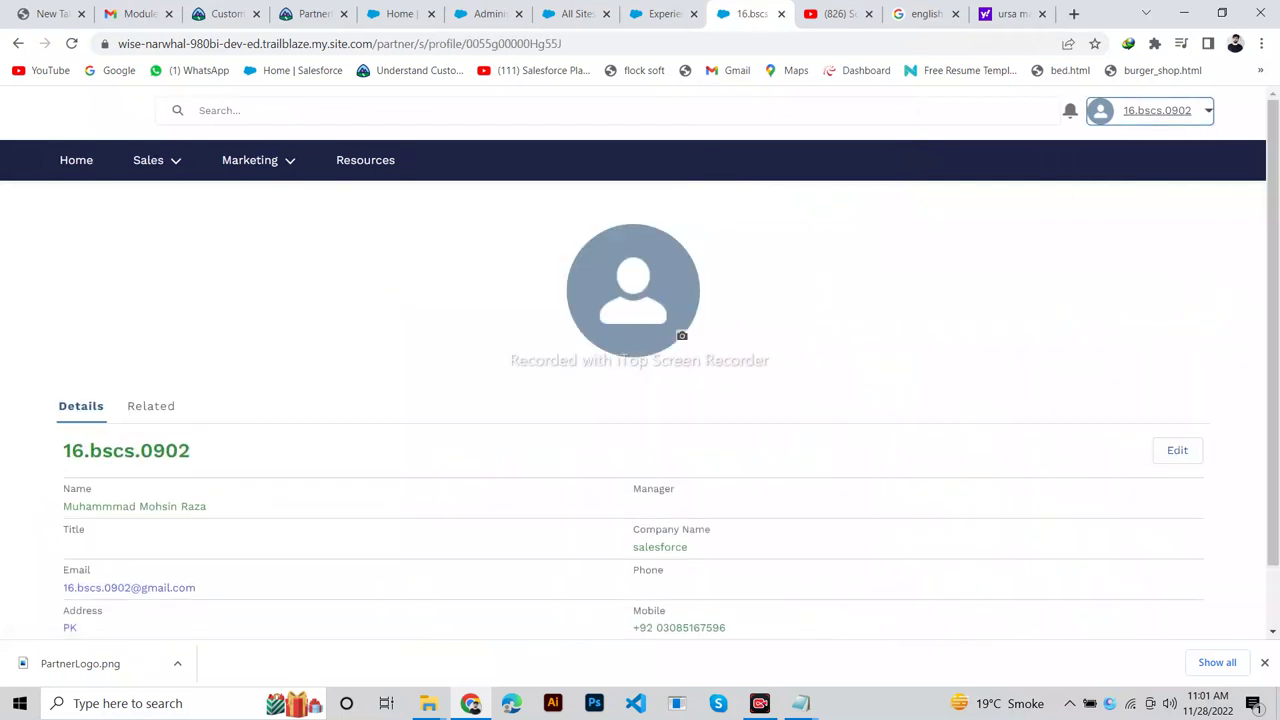
pyautogui.click(222, 14)
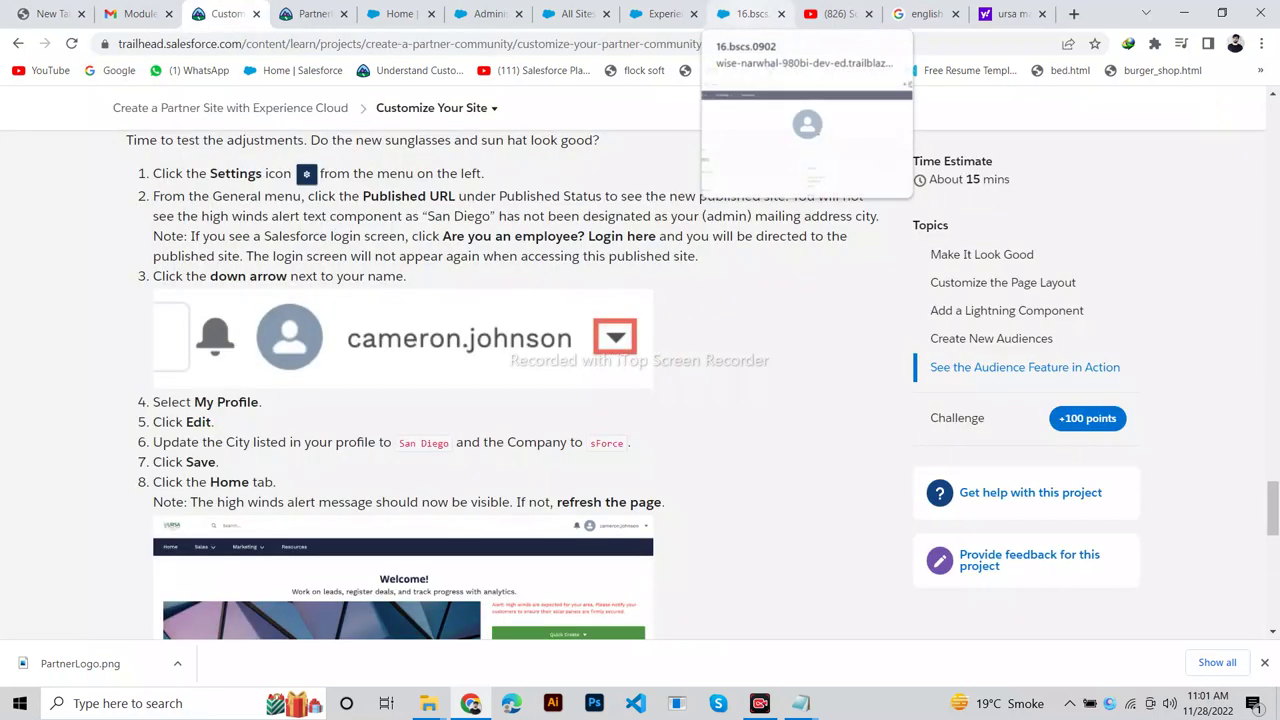
pyautogui.click(750, 14)
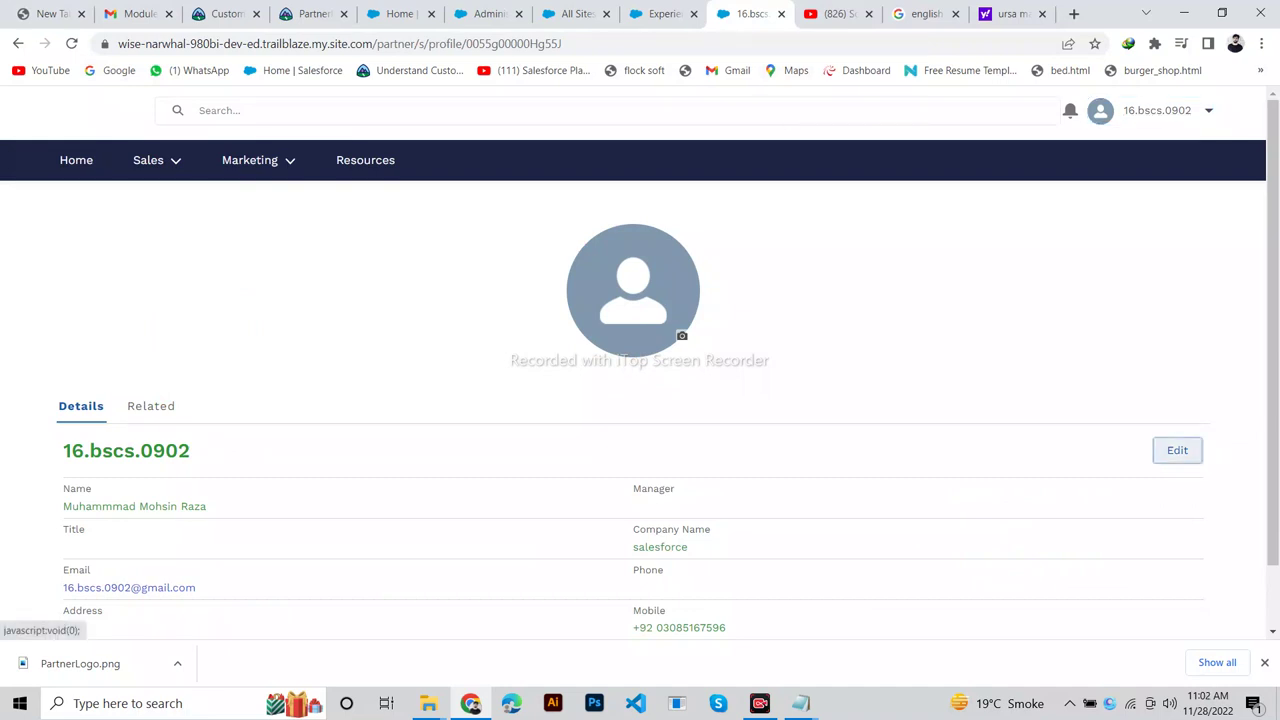
pyautogui.click(1177, 450)
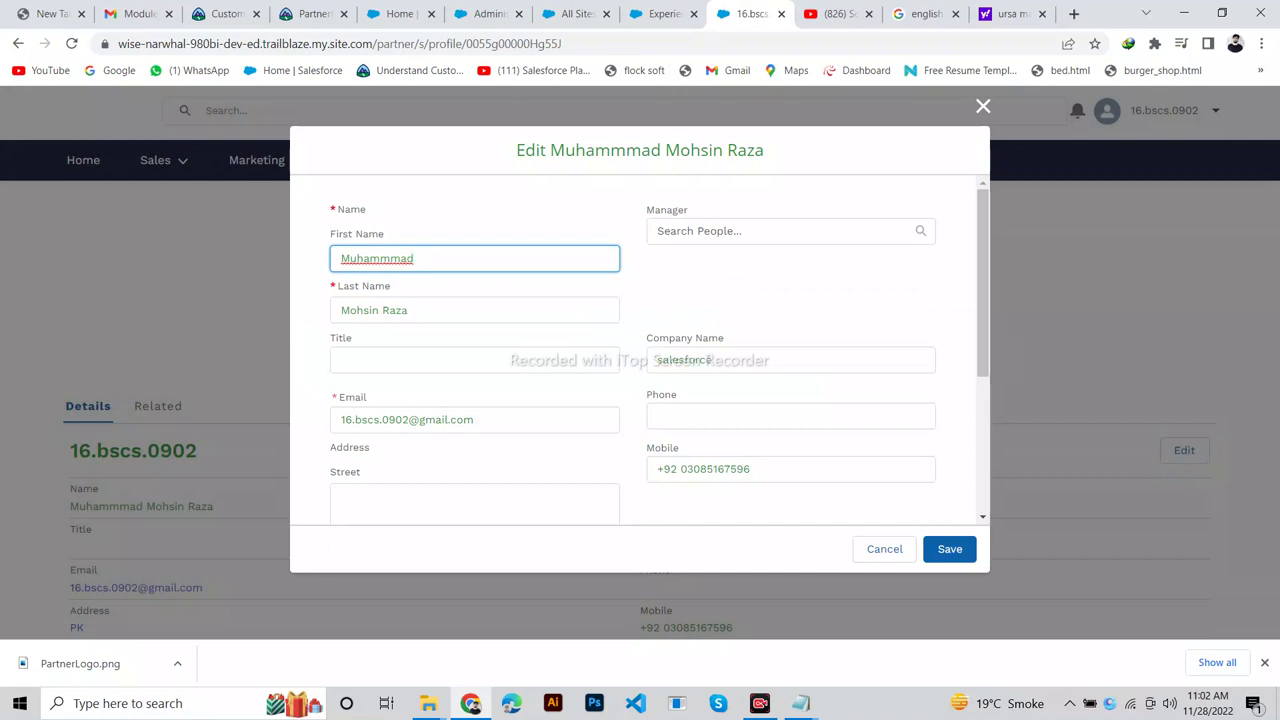
# Paste San Diego into the profile's City field after checking the Trailhead instructions.
pyautogui.click(226, 14)
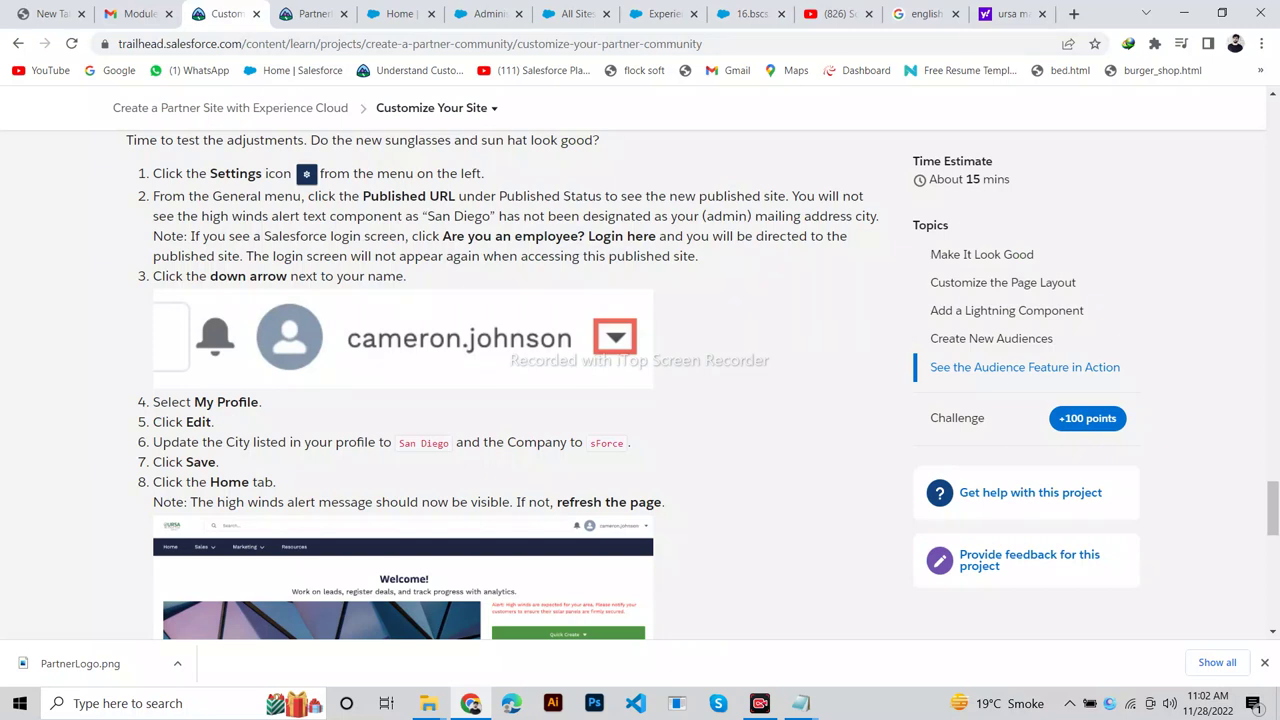
pyautogui.scroll(-1, 500, 380)
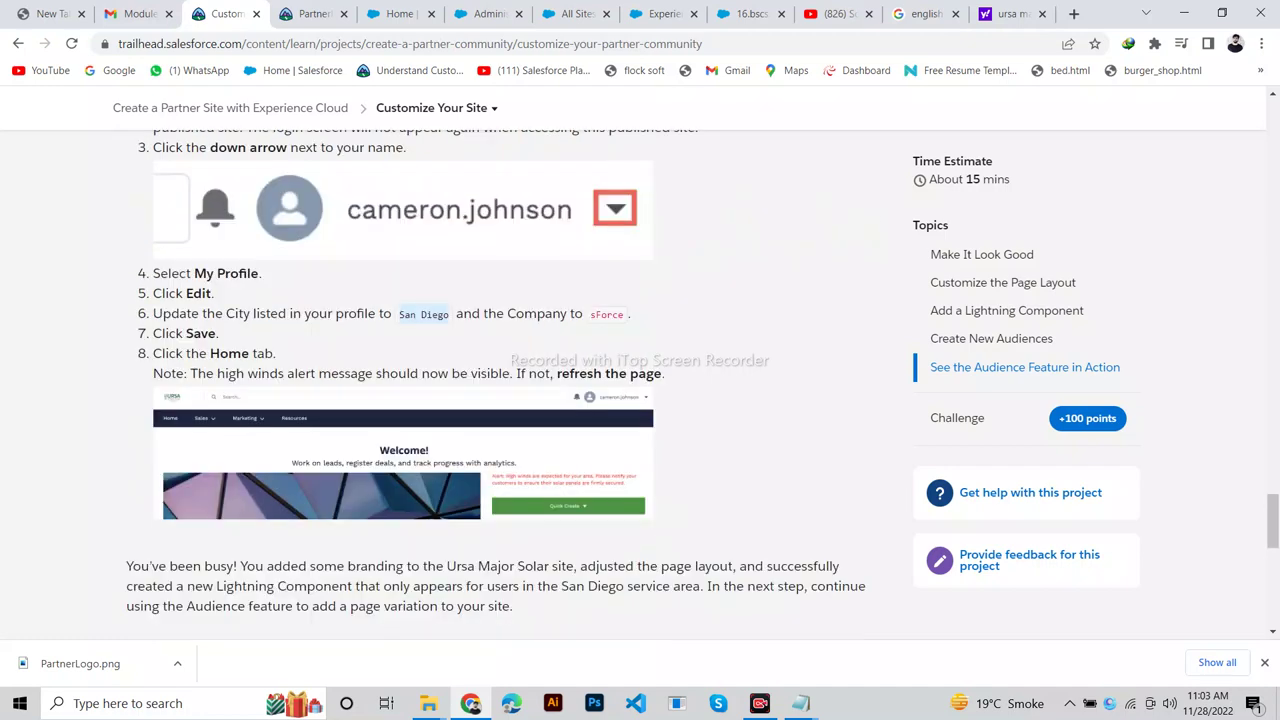
pyautogui.click(745, 13)
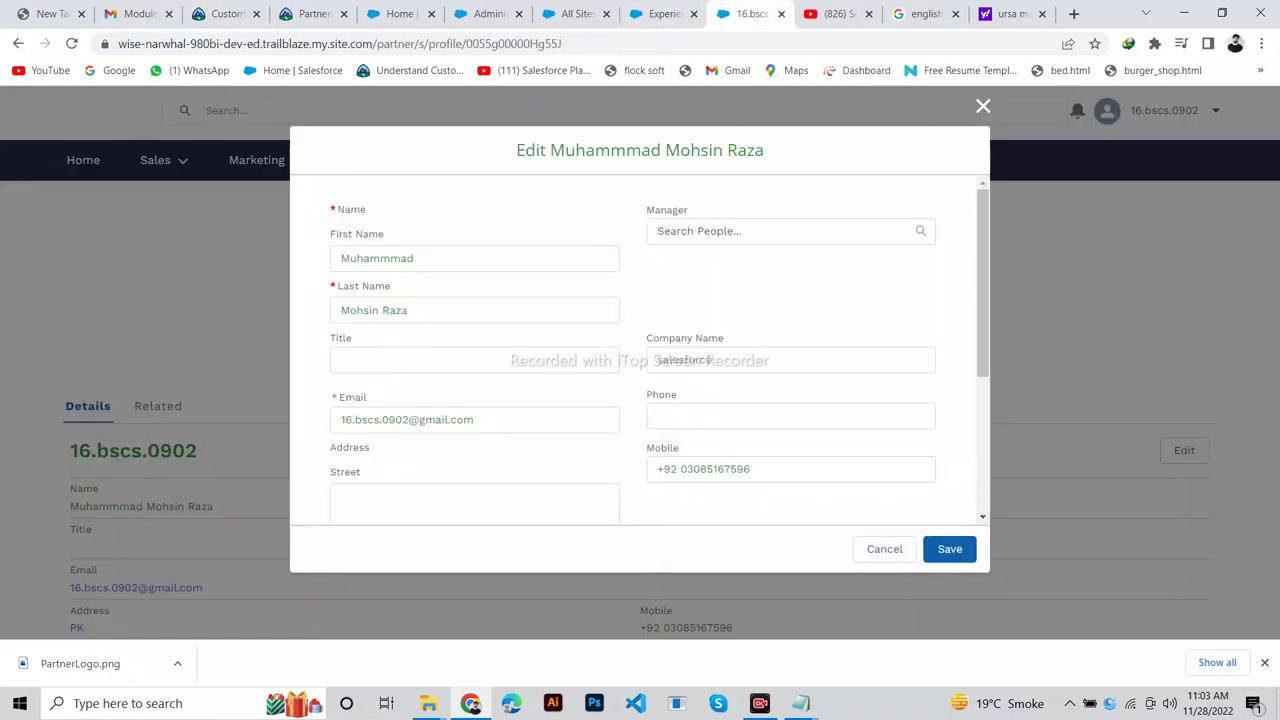
pyautogui.scroll(-2, 640, 350)
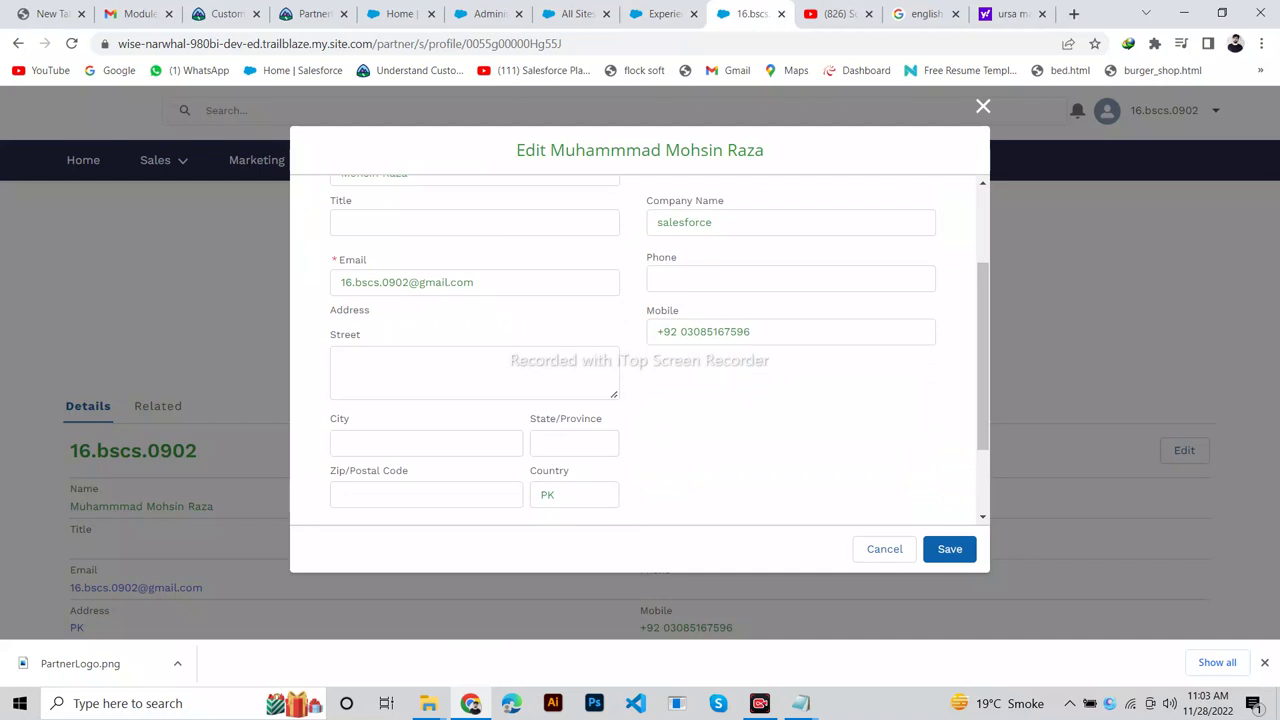
pyautogui.click(426, 442)
pyautogui.write('San Diego')
# Select the Company Name value salesforce, recheck the instructions, and save the profile.
pyautogui.scroll(2, 983, 350)
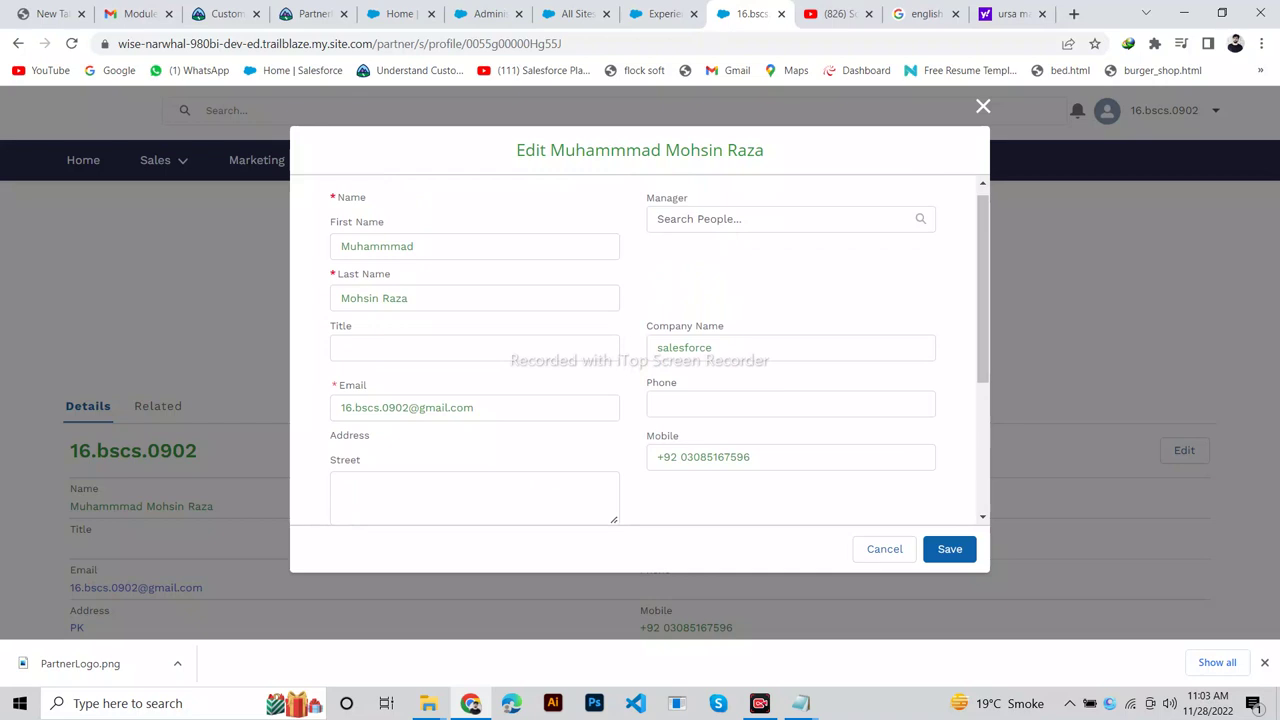
pyautogui.doubleClick(684, 347)
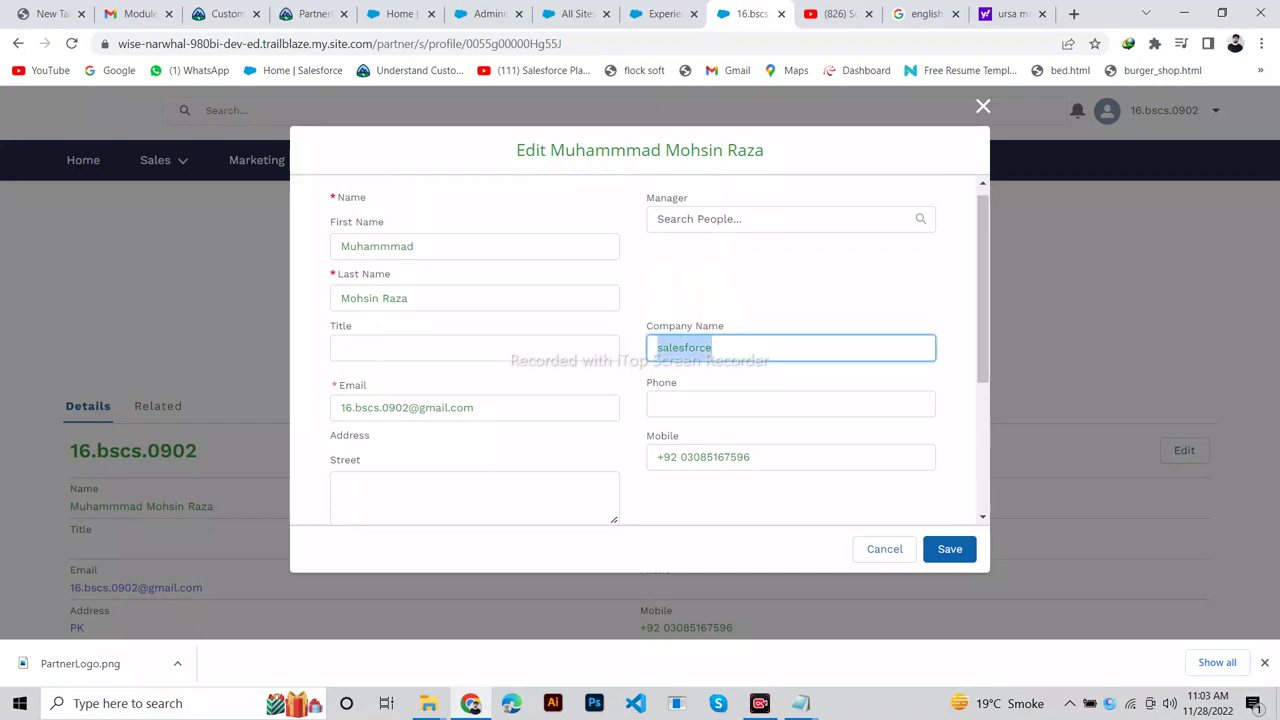
pyautogui.click(222, 13)
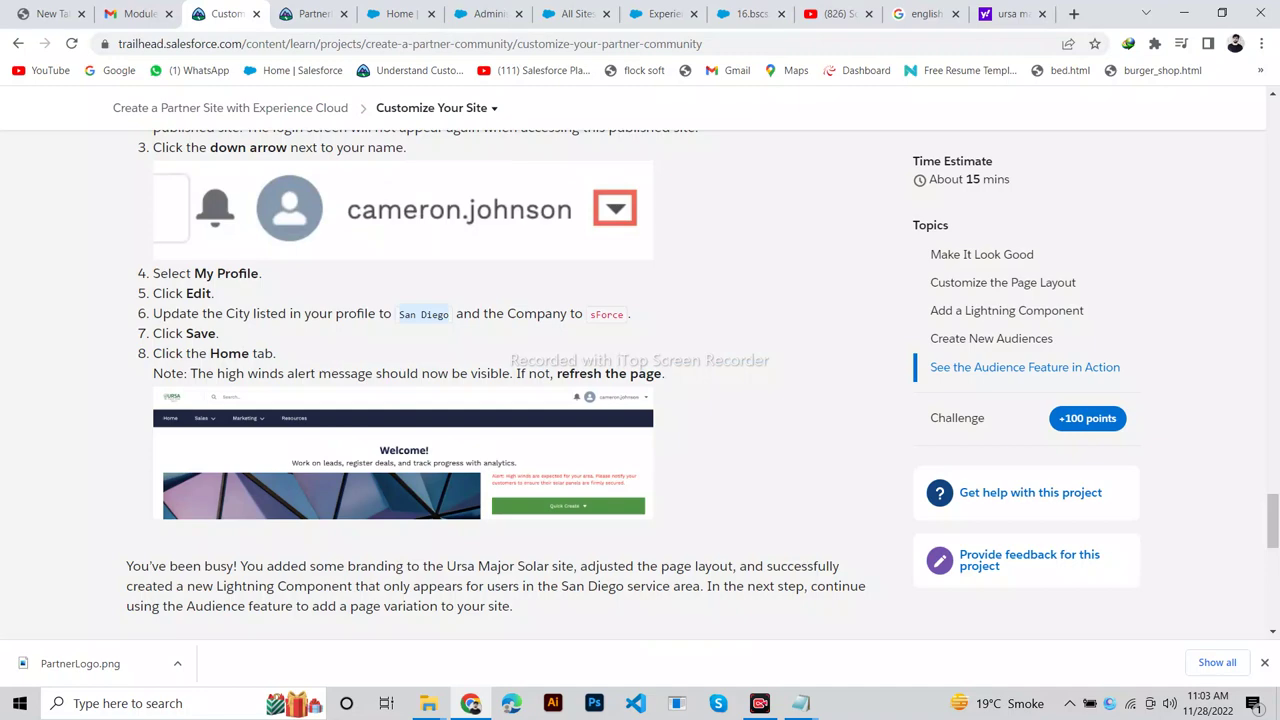
pyautogui.click(748, 13)
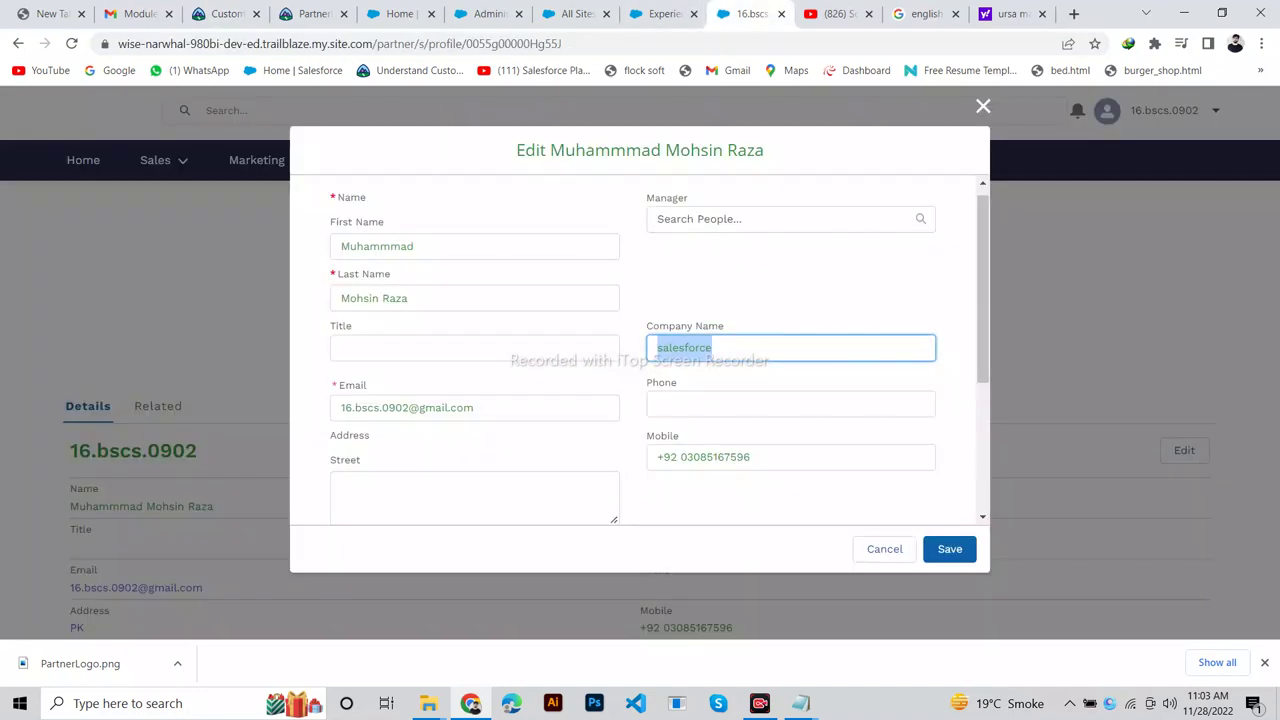
pyautogui.click(950, 549)
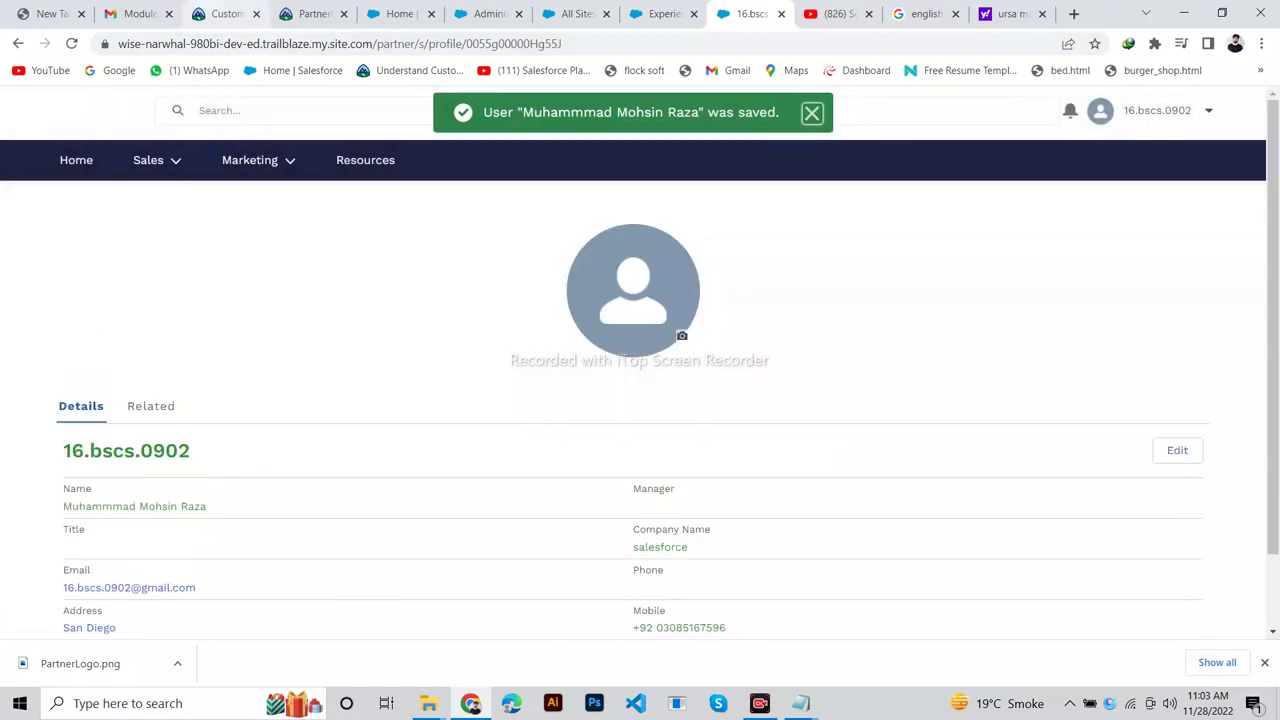
# Navigate from the saved profile to the partner site Home page with its Welcome banner.
pyautogui.click(225, 14)
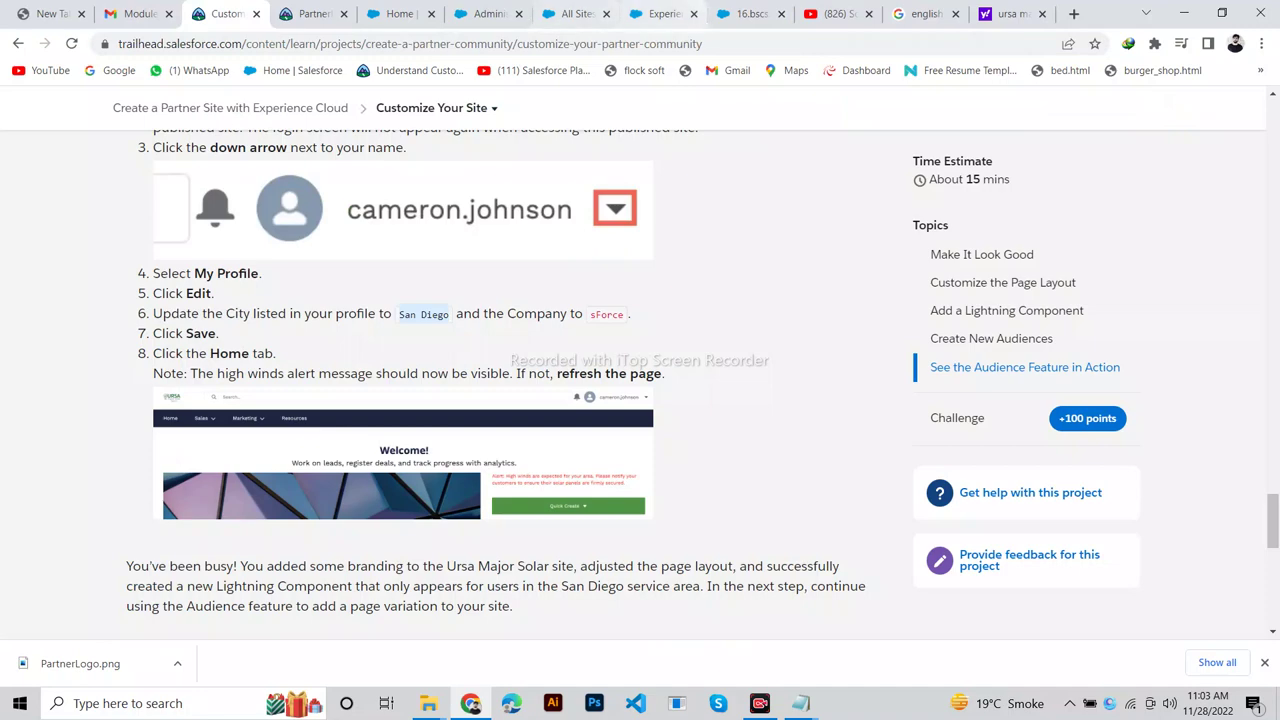
pyautogui.click(745, 14)
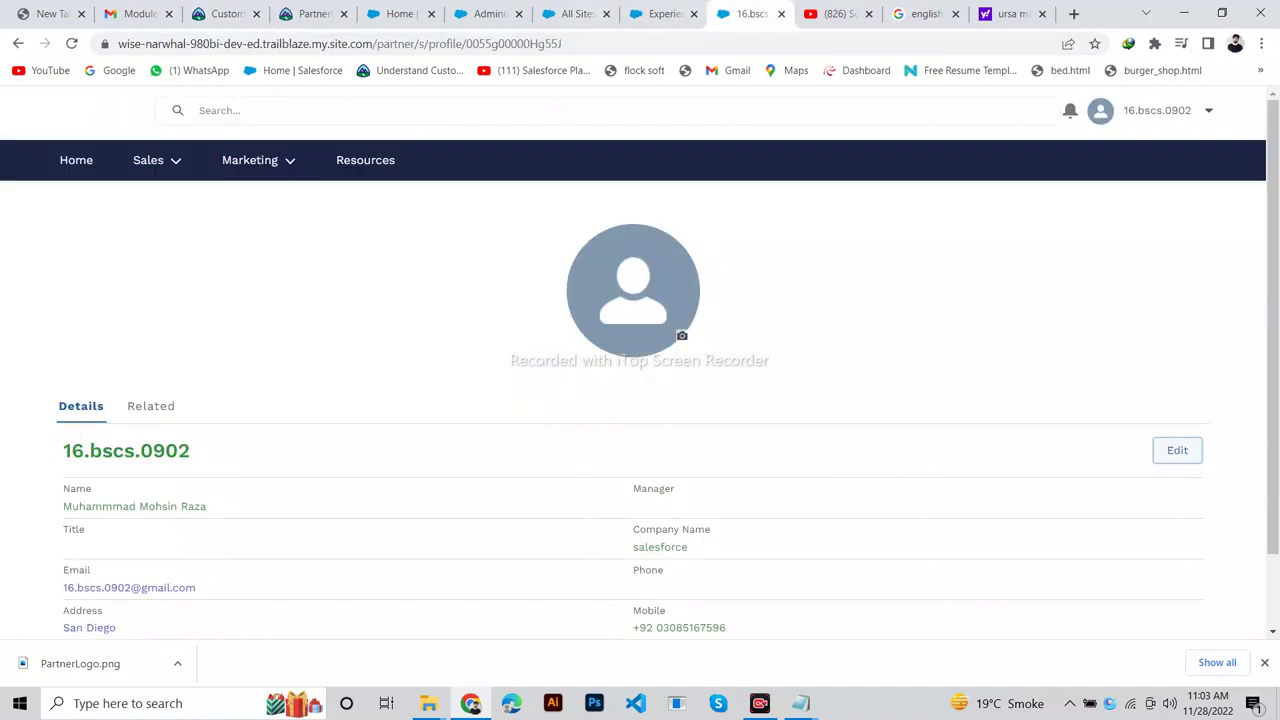
pyautogui.click(76, 160)
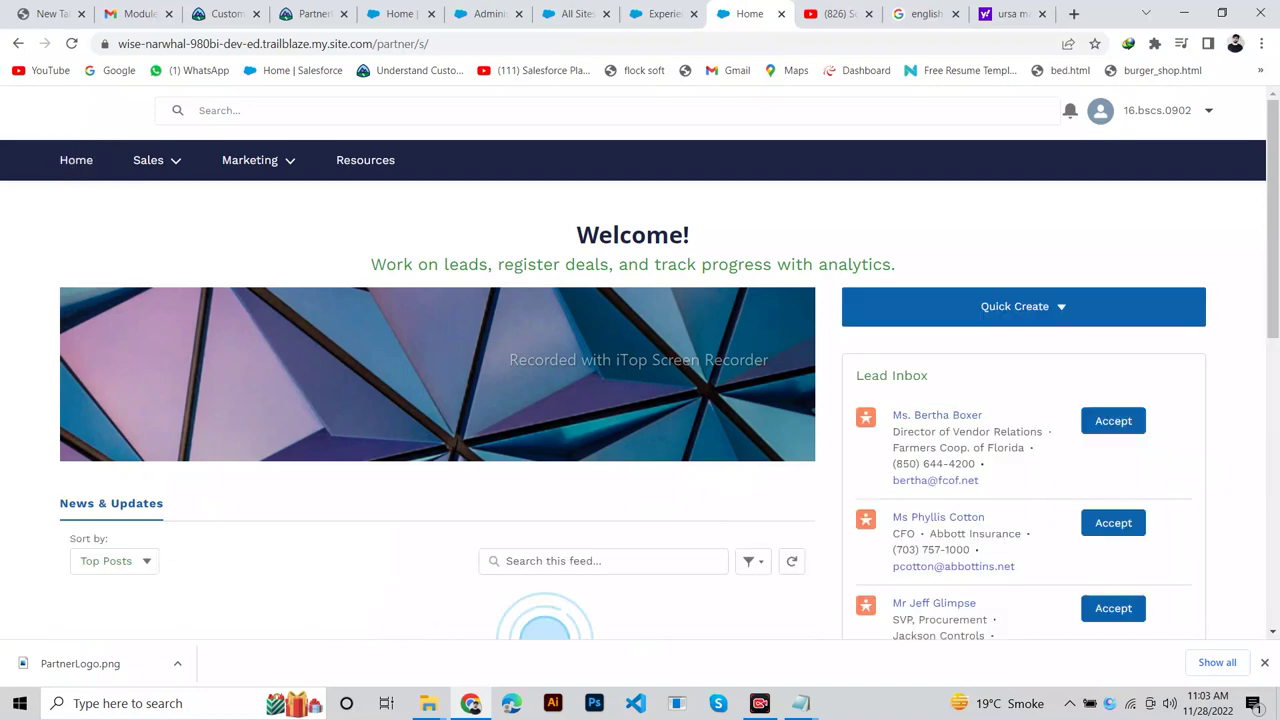
pyautogui.moveTo(1272, 220); pyautogui.dragTo(1272, 505)
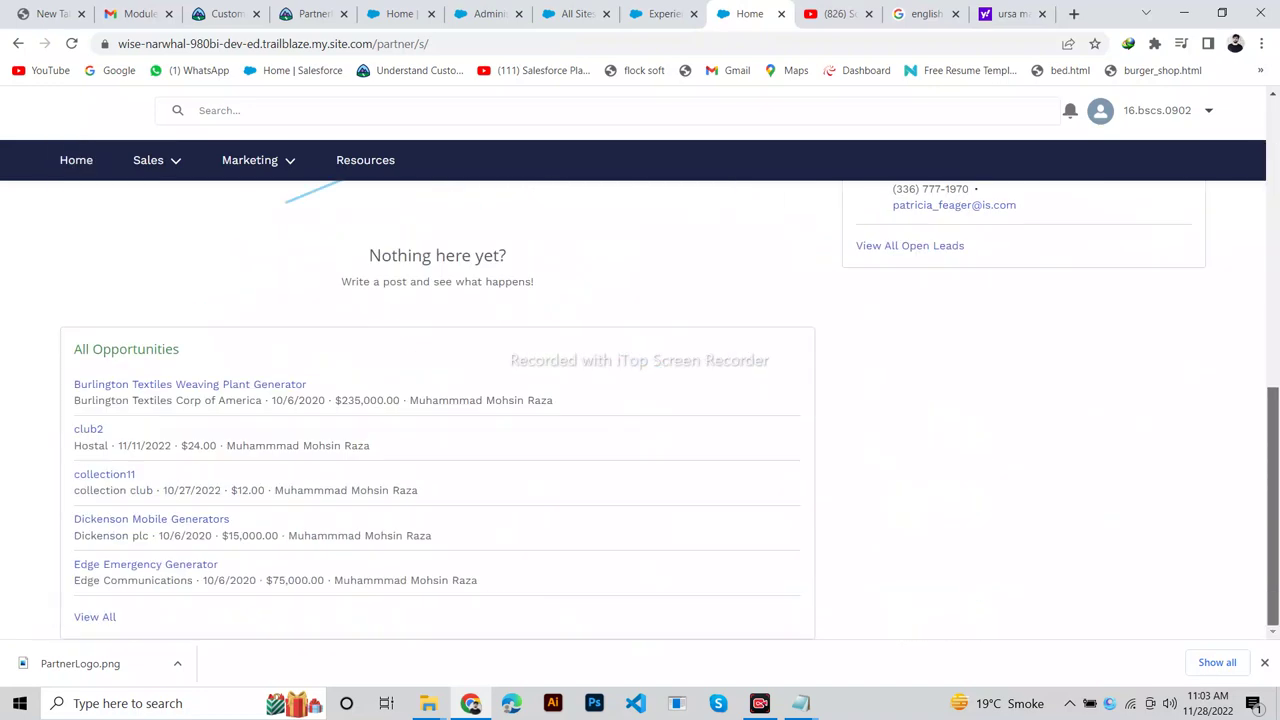
pyautogui.scroll(6, 640, 400)
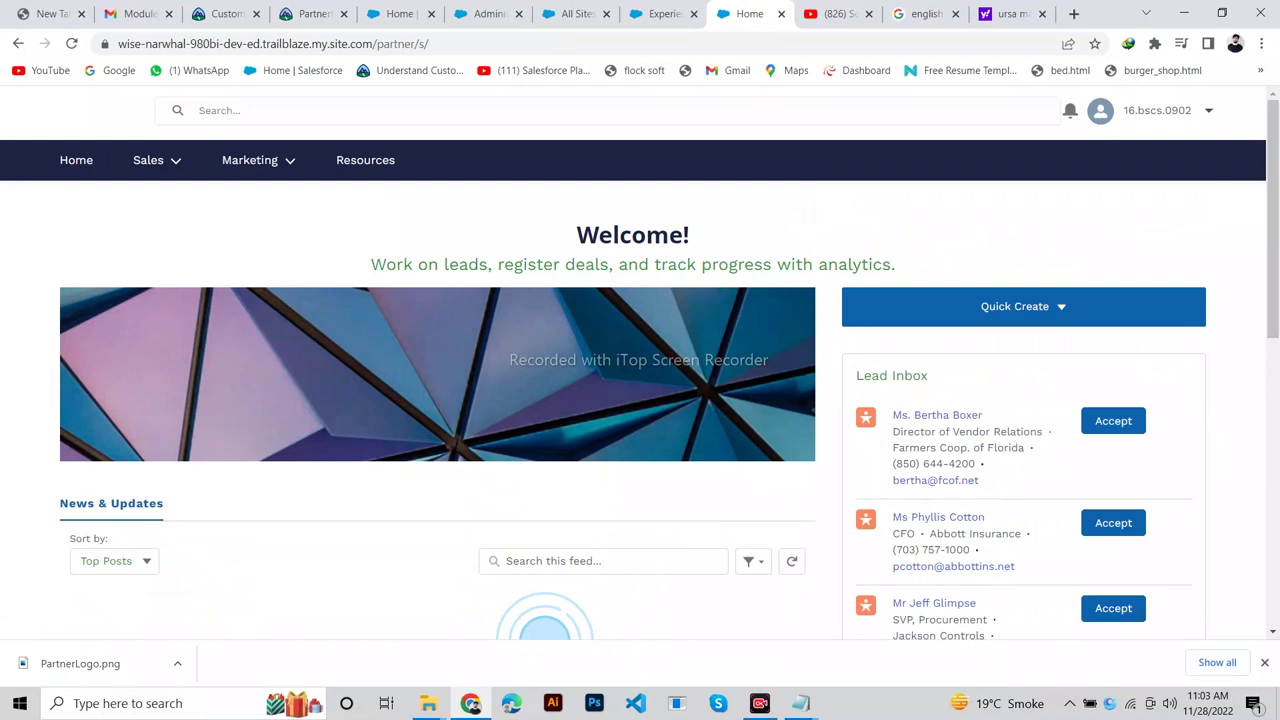
pyautogui.click(220, 13)
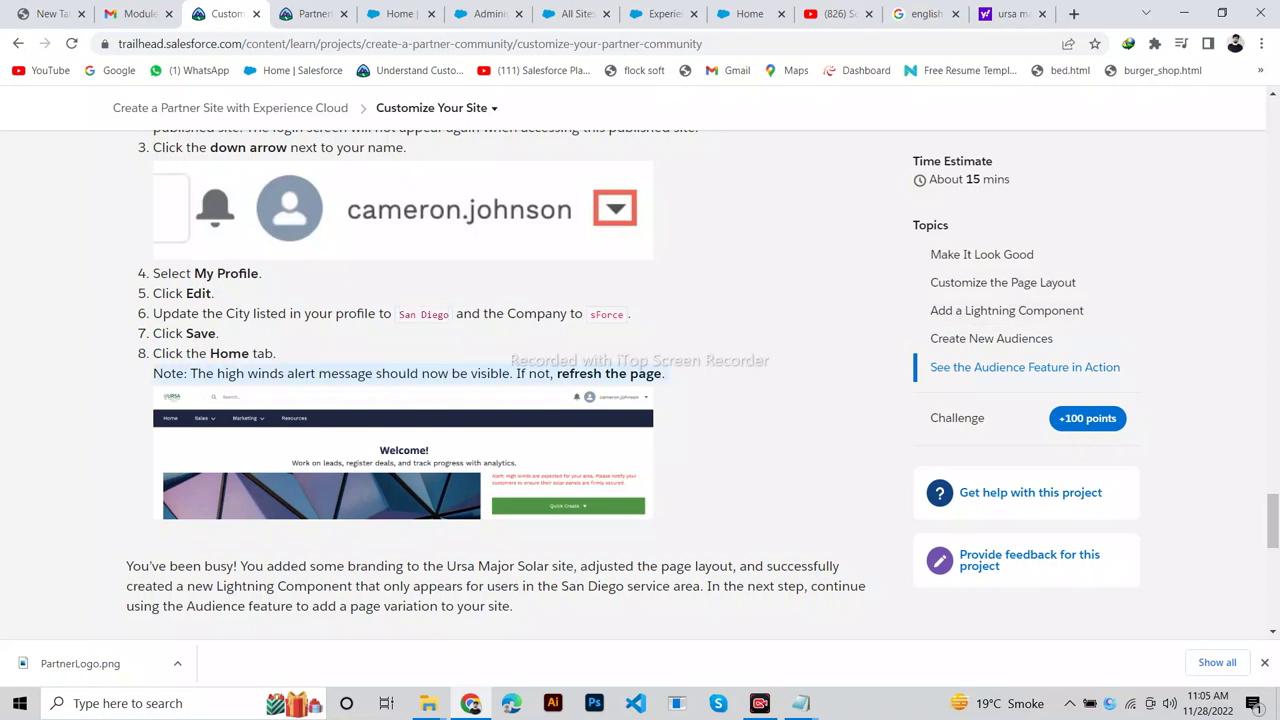
pyautogui.click(749, 14)
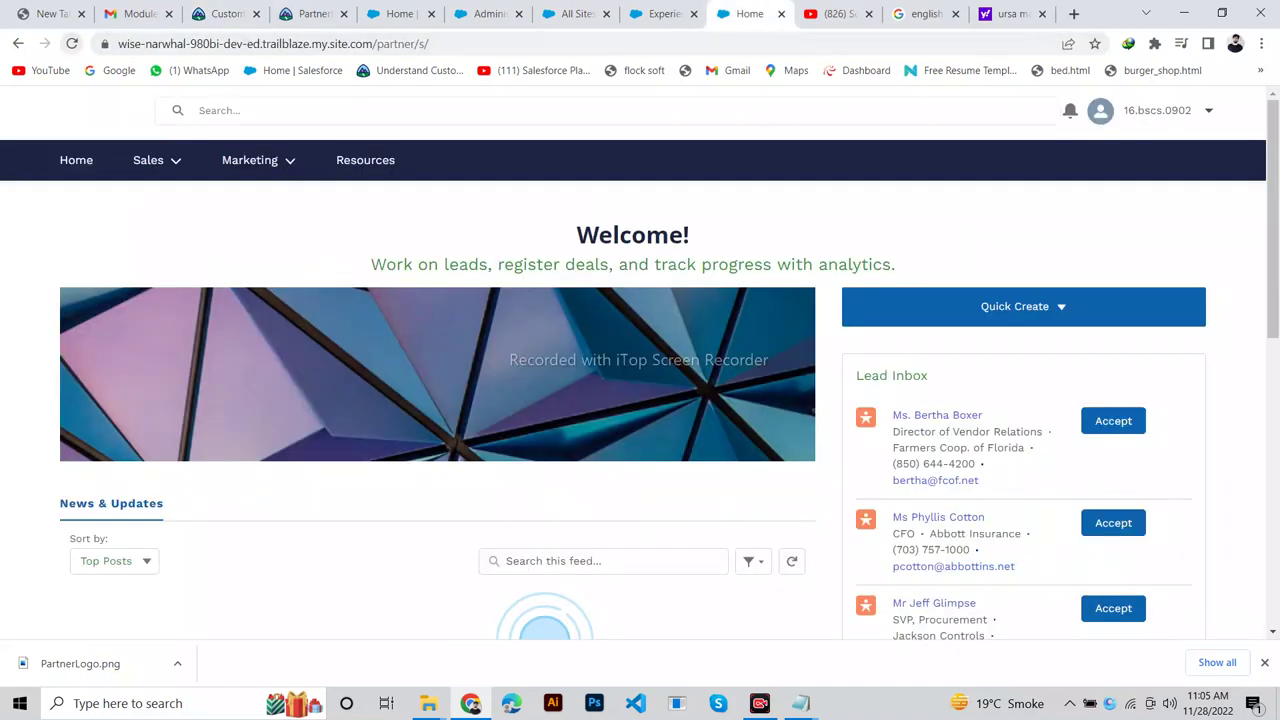
# Reload the partner Home page to show the high-winds solar panel alert, then return to Trailhead.
pyautogui.click(71, 43)
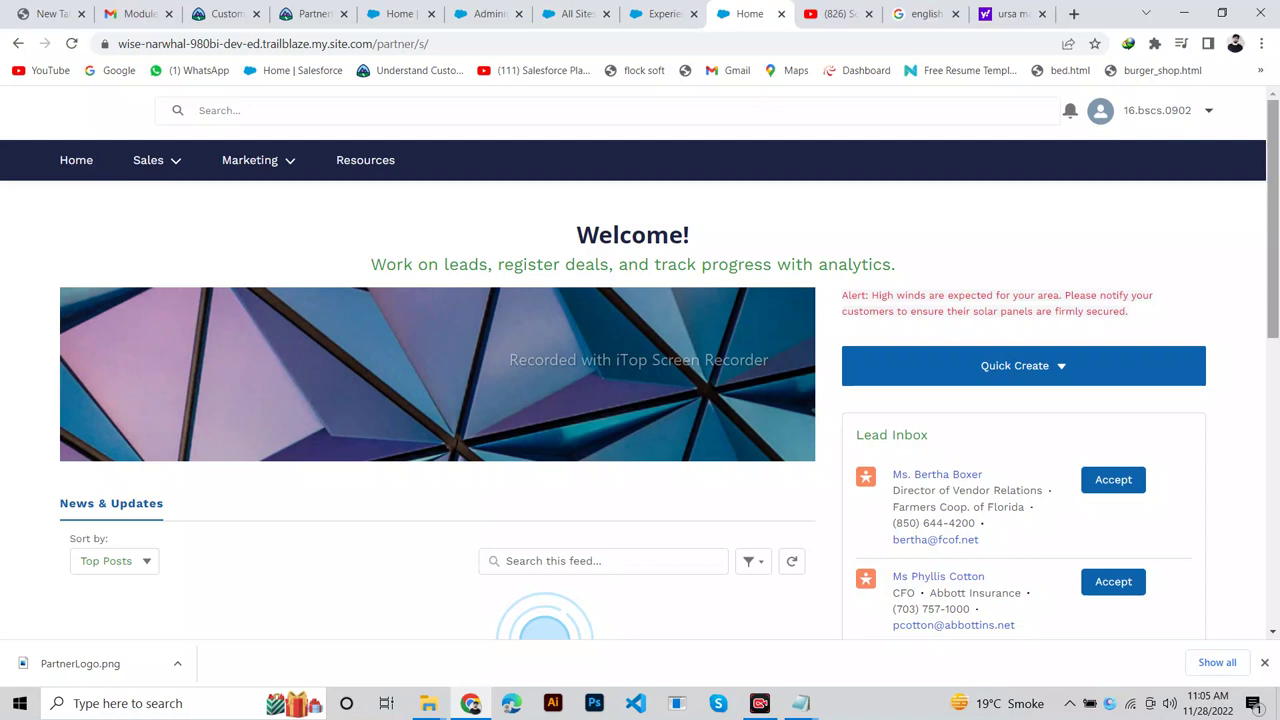
pyautogui.scroll(-3, 640, 400)
pyautogui.scroll(-4, 640, 400)
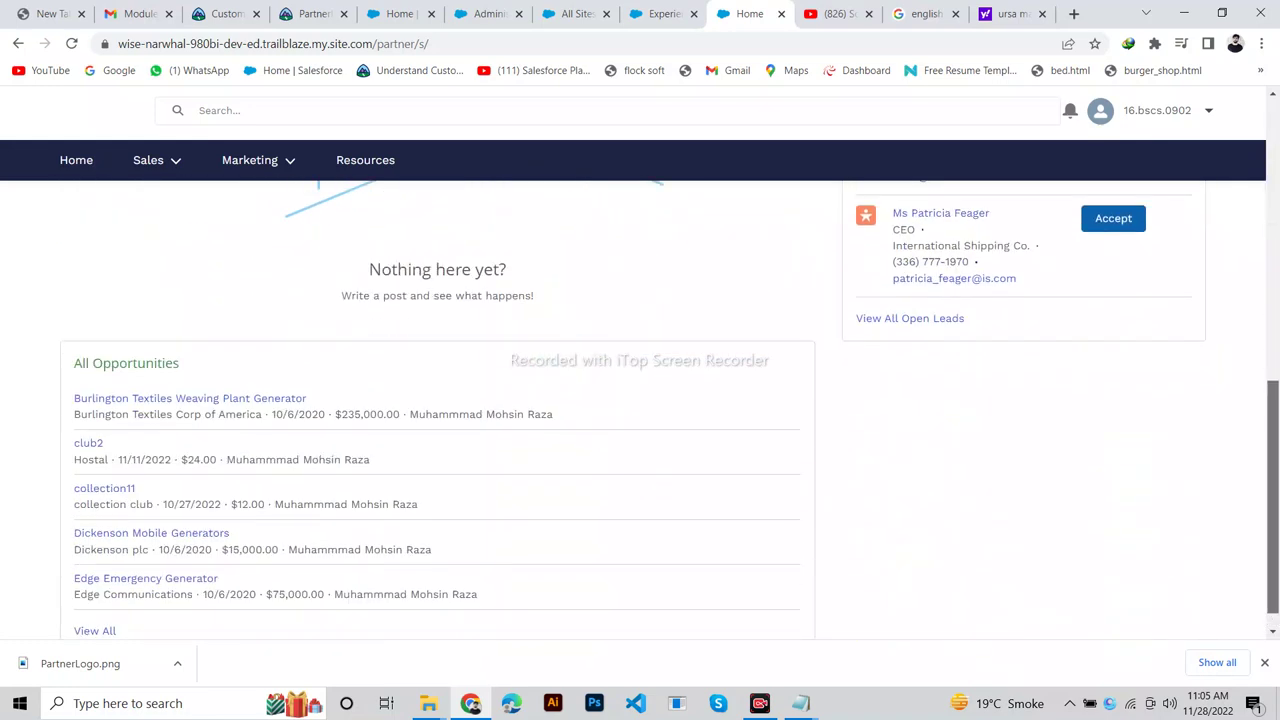
pyautogui.scroll(5, 640, 400)
pyautogui.scroll(1, 640, 400)
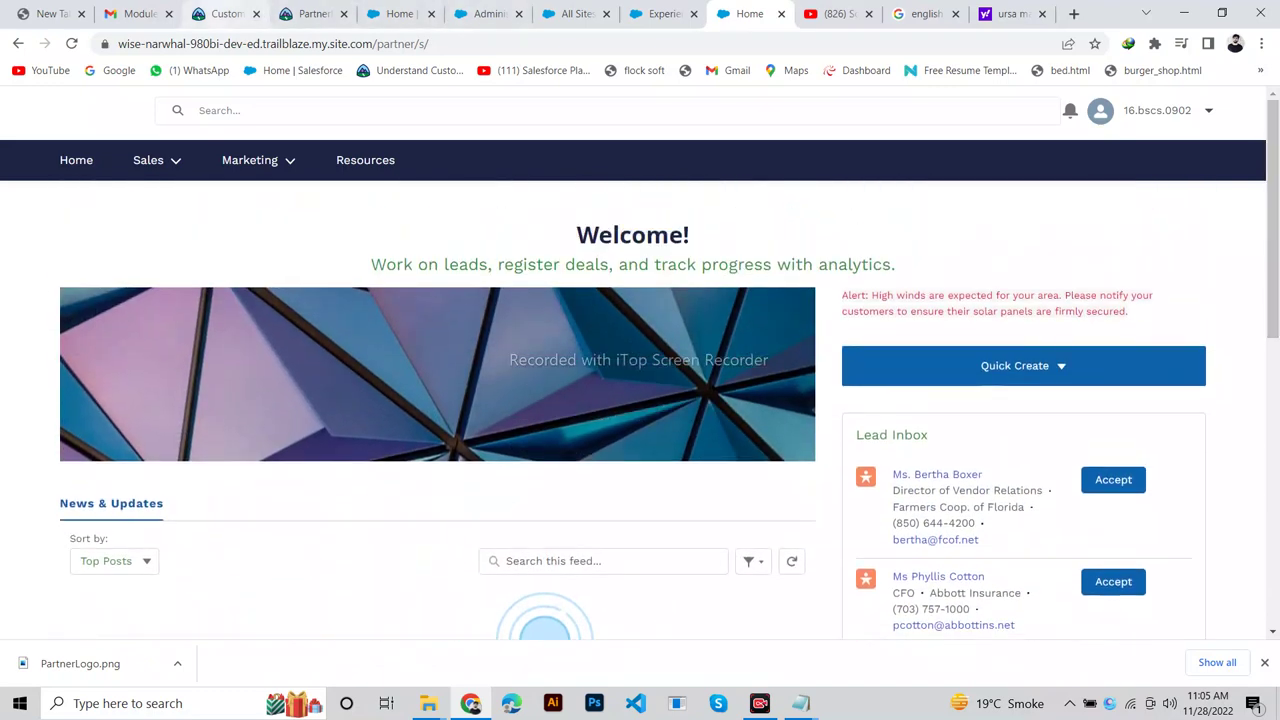
pyautogui.click(222, 14)
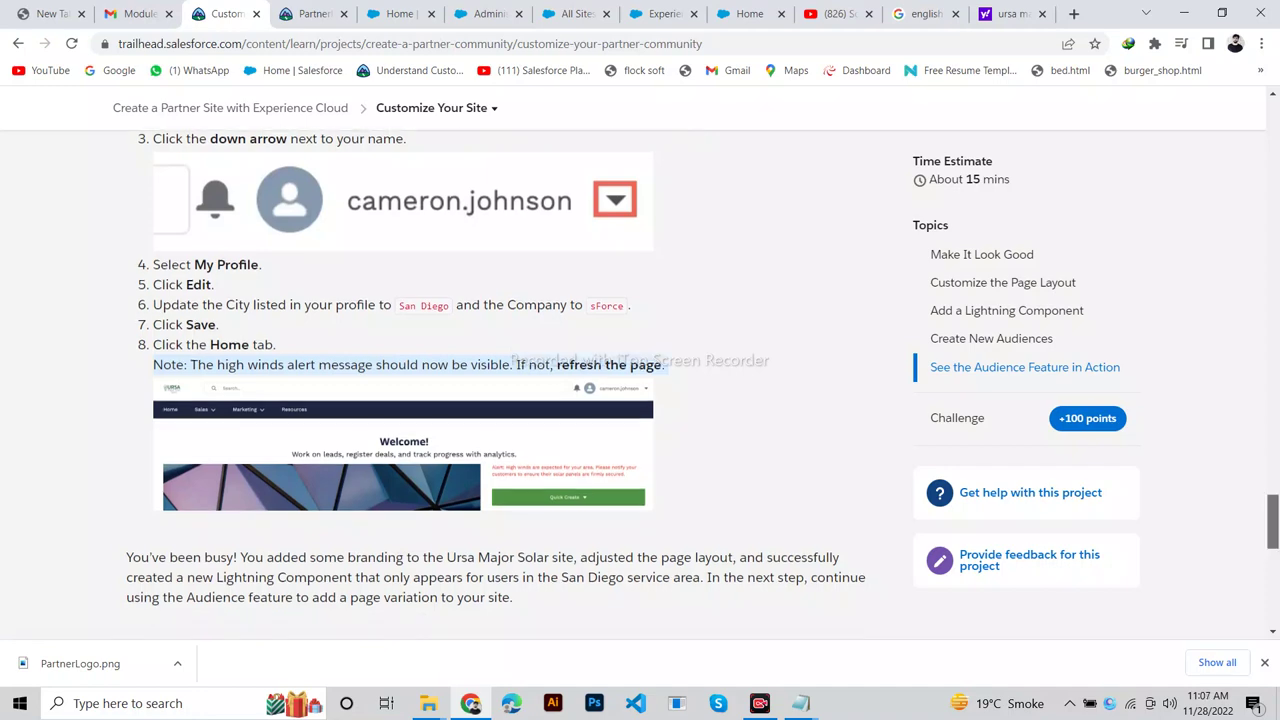
# Verify the Customize Your Site step for 100 points.
pyautogui.scroll(-5, 640, 400)
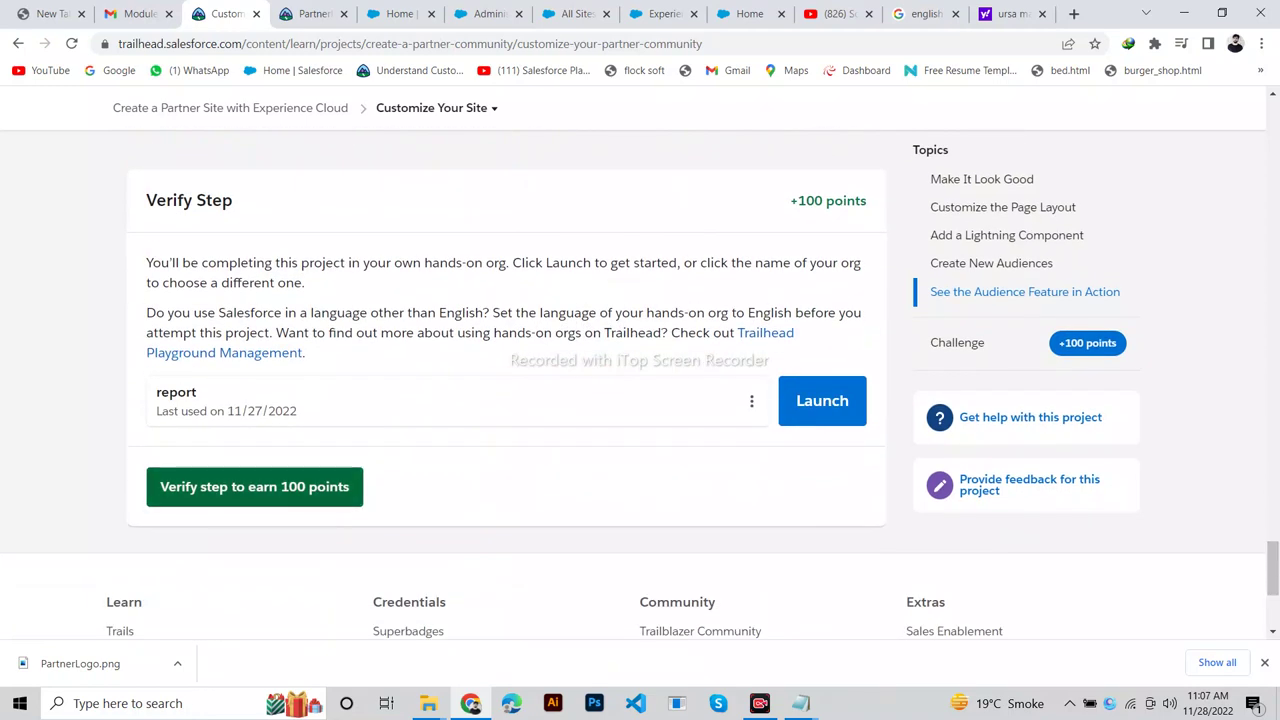
pyautogui.click(254, 486)
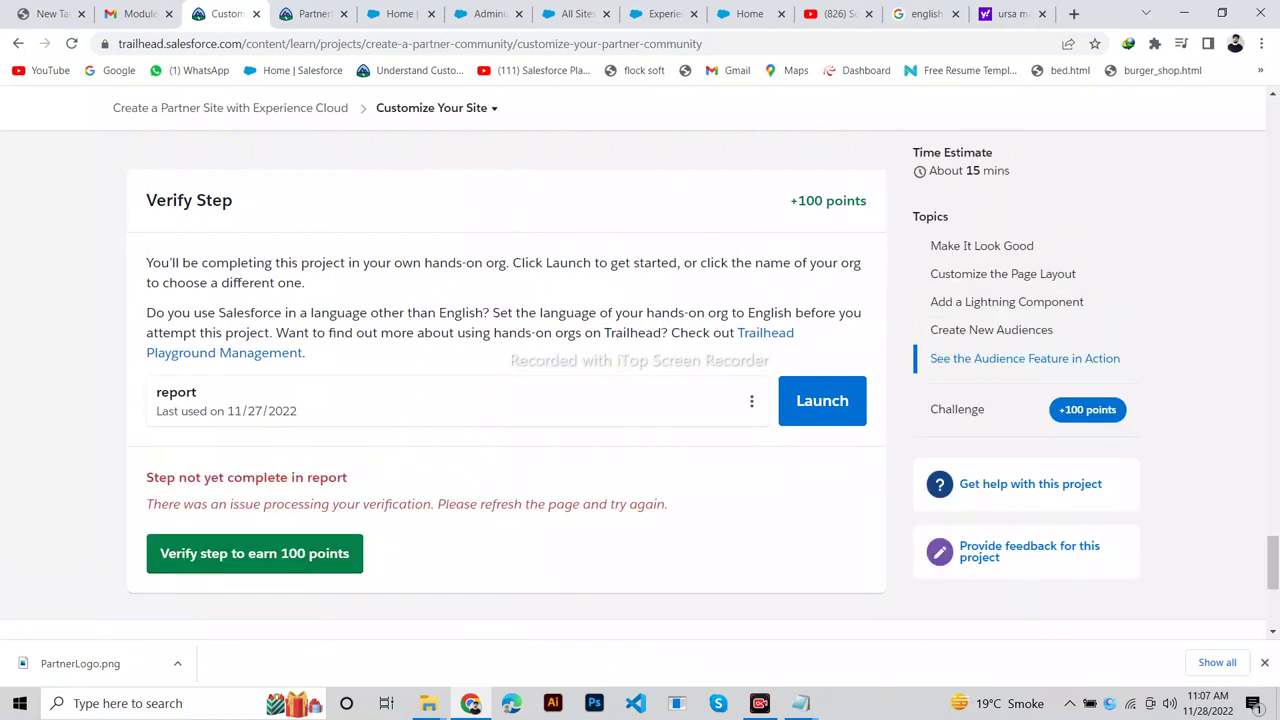